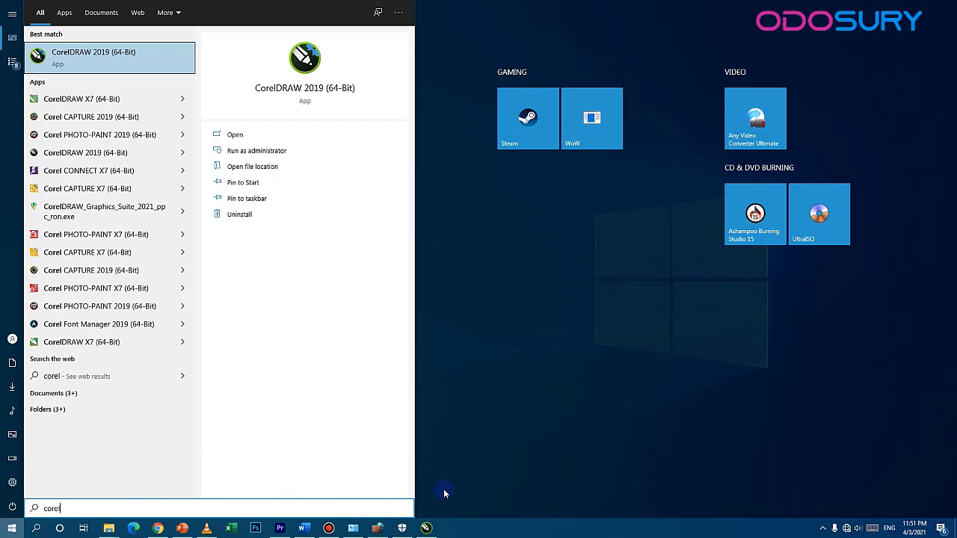
# - Launch CorelDRAW 2019 and start creating a new blank document
pyautogui.click(427, 529)
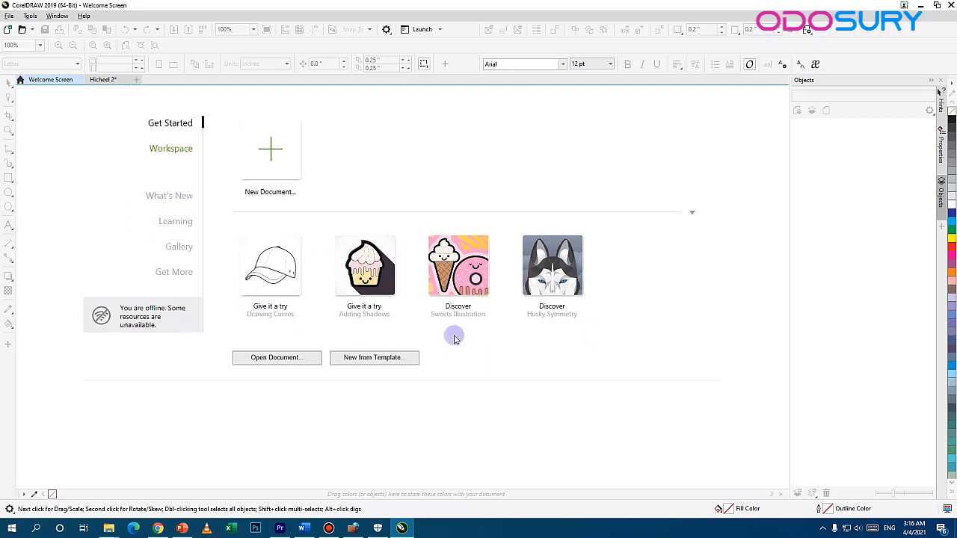
pyautogui.click(285, 362)
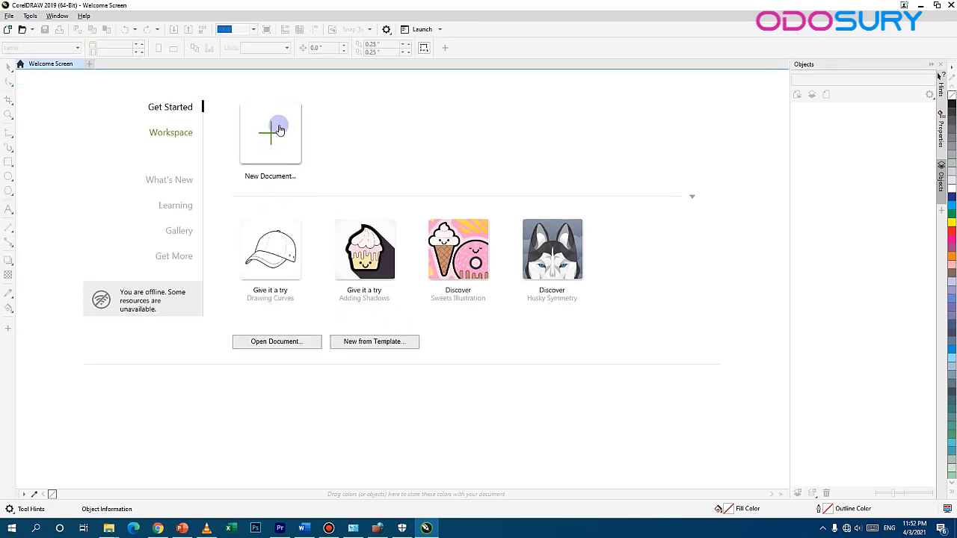
pyautogui.click(279, 130)
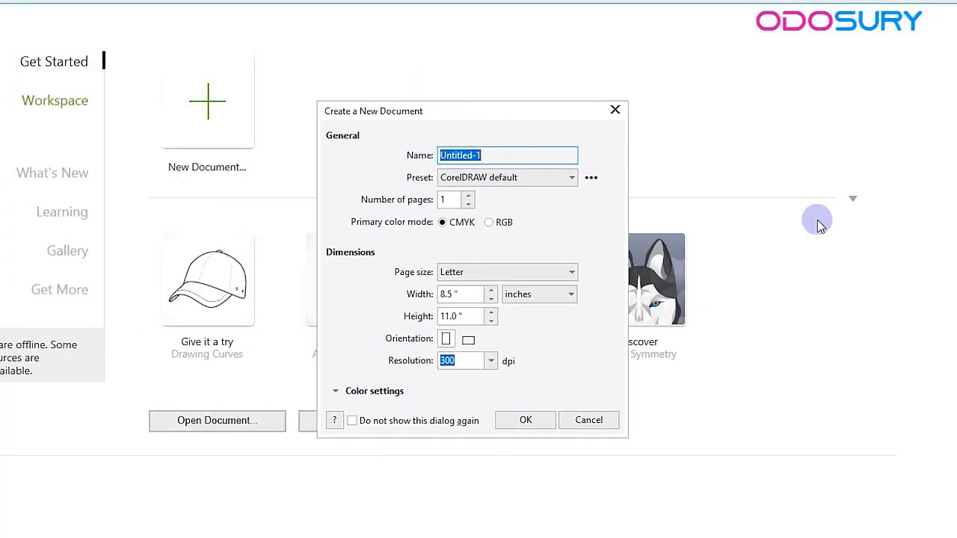
# - Name the new document Hicheel 2 and keep the CorelDRAW default preset
pyautogui.write('H')
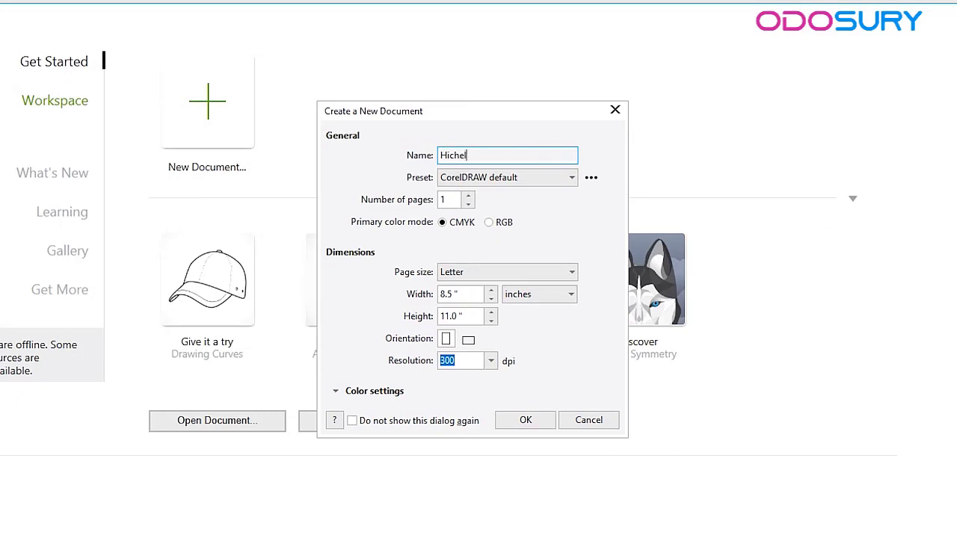
pyautogui.write('icheel 2')
pyautogui.click(525, 180)
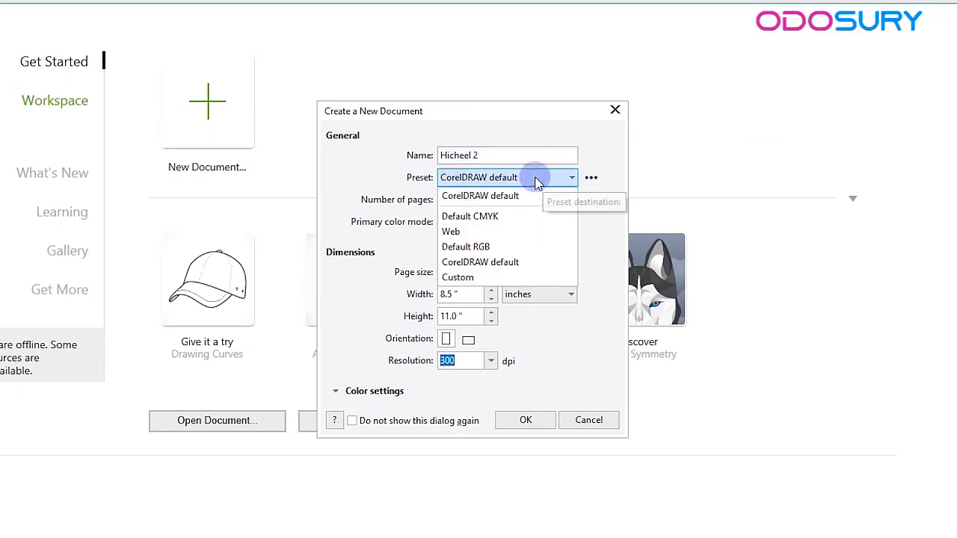
pyautogui.click(539, 183)
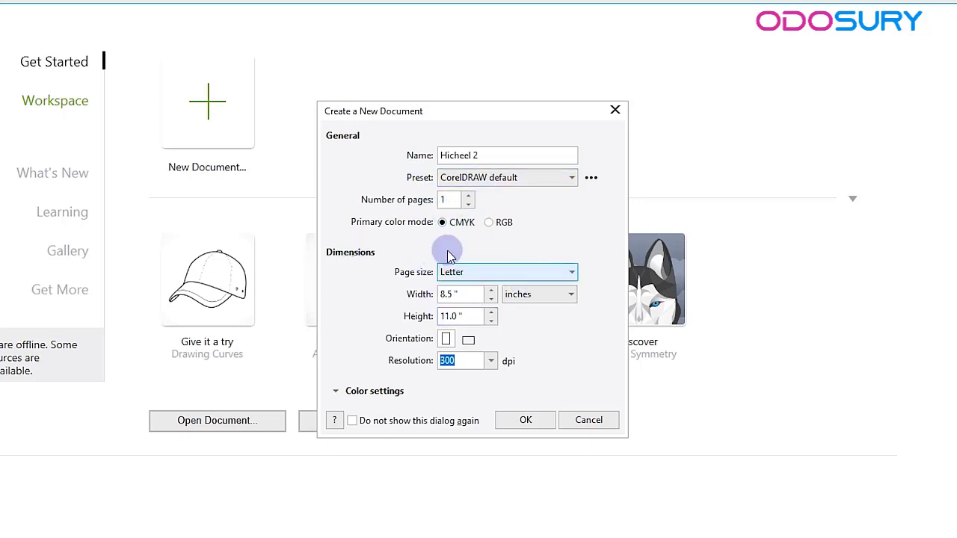
# - Set the new document's page size to A4
pyautogui.click(474, 269)
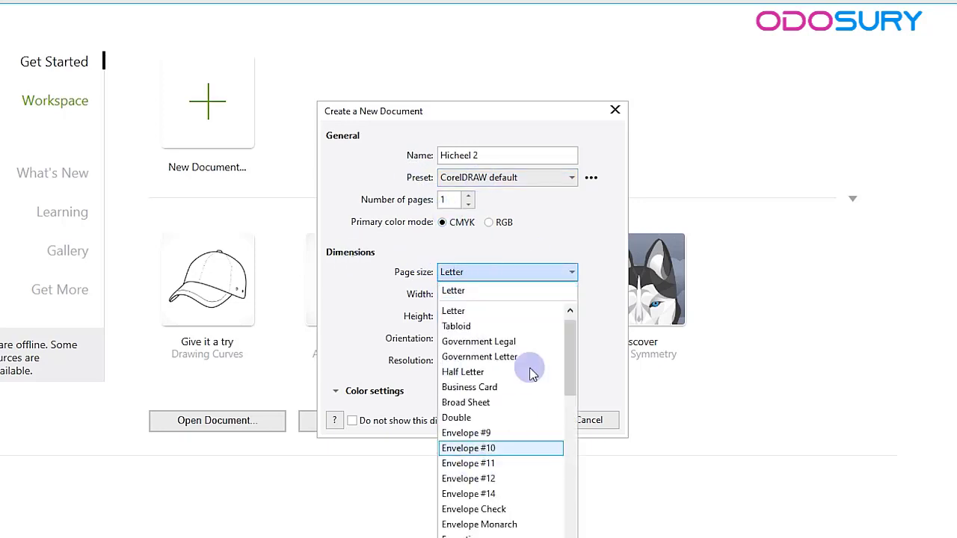
pyautogui.scroll(-9, 490, 418)
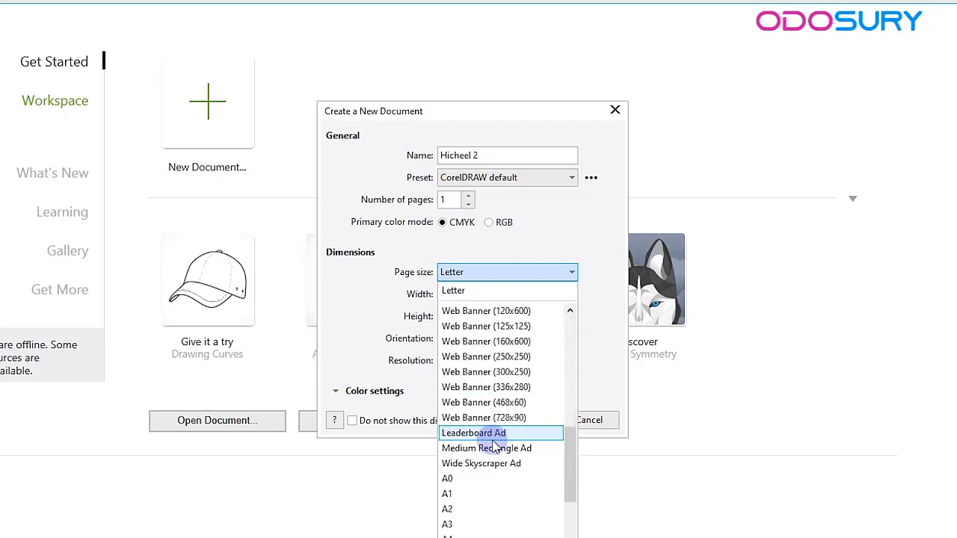
pyautogui.scroll(-7, 493, 446)
pyautogui.scroll(7, 517, 483)
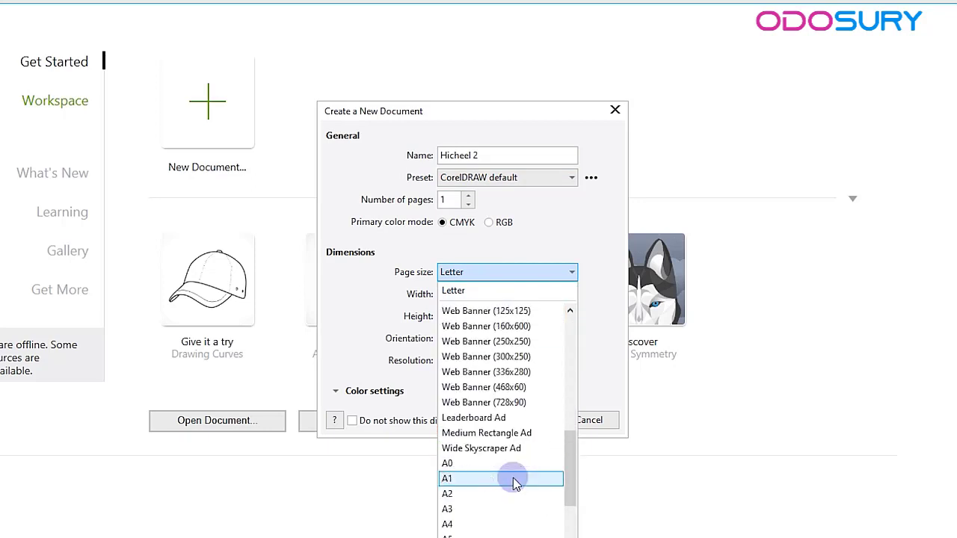
pyautogui.scroll(1, 514, 482)
pyautogui.scroll(-5, 514, 482)
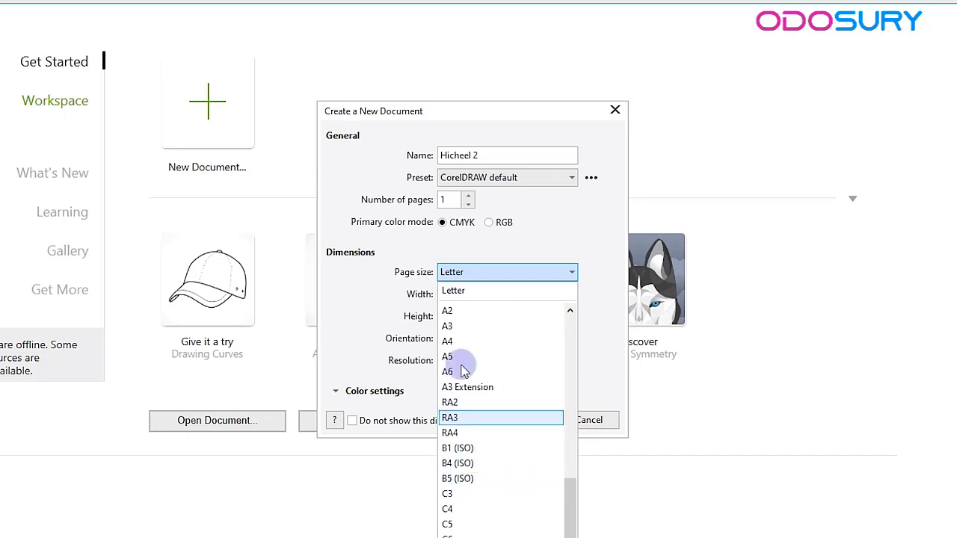
pyautogui.click(473, 342)
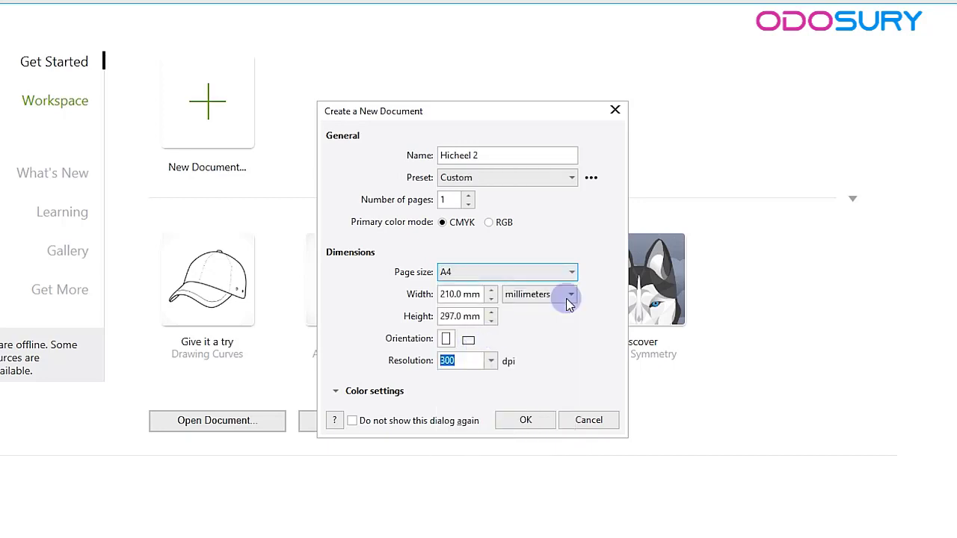
# - Set the measurement unit for the page dimensions to centimeters
pyautogui.click(520, 295)
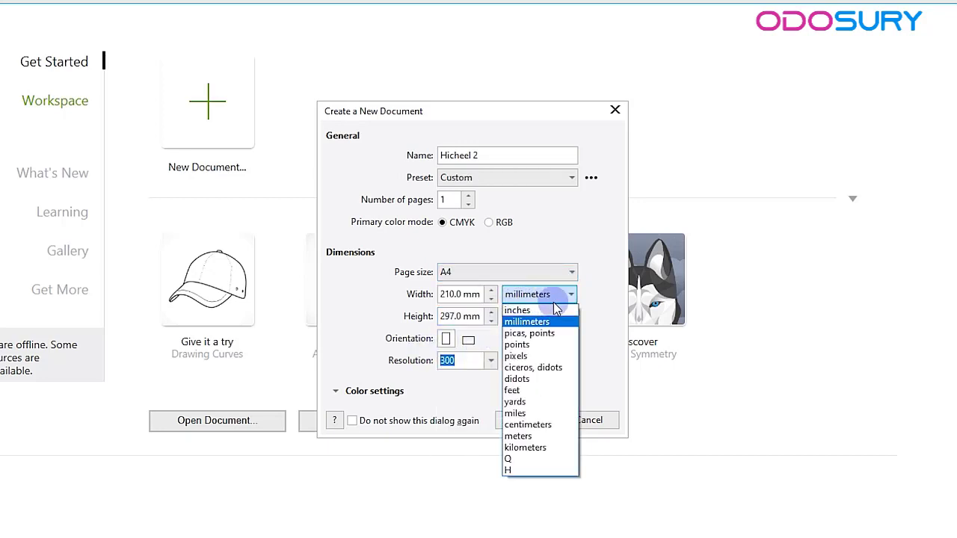
pyautogui.click(539, 426)
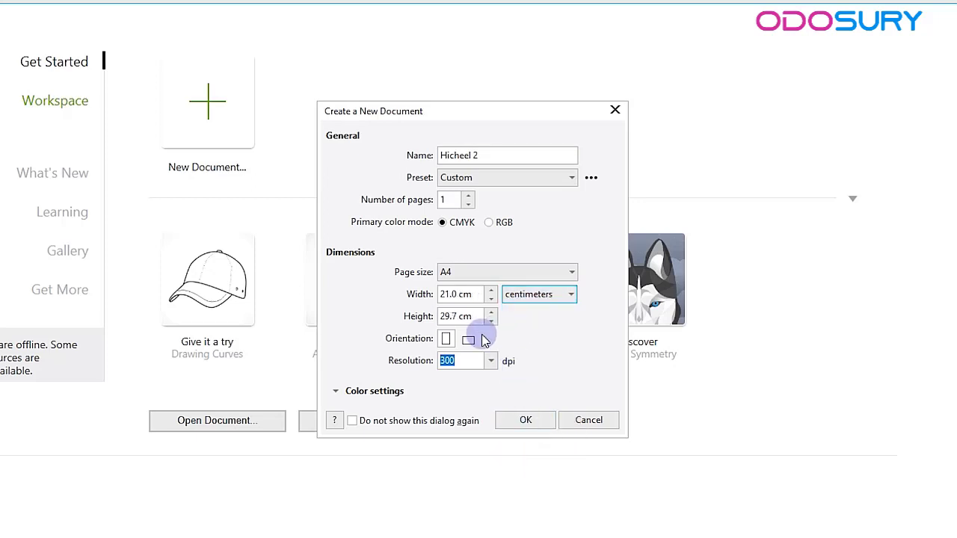
pyautogui.click(538, 293)
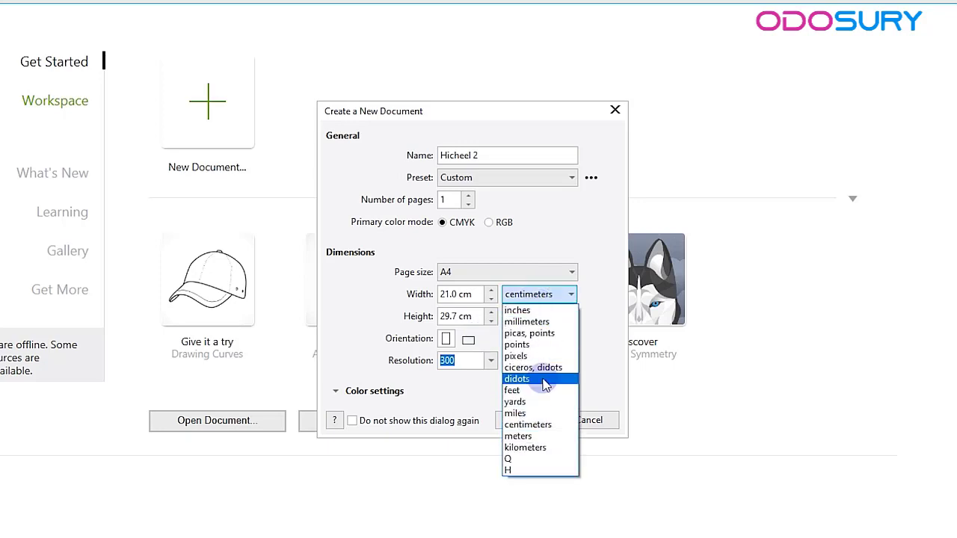
pyautogui.click(537, 424)
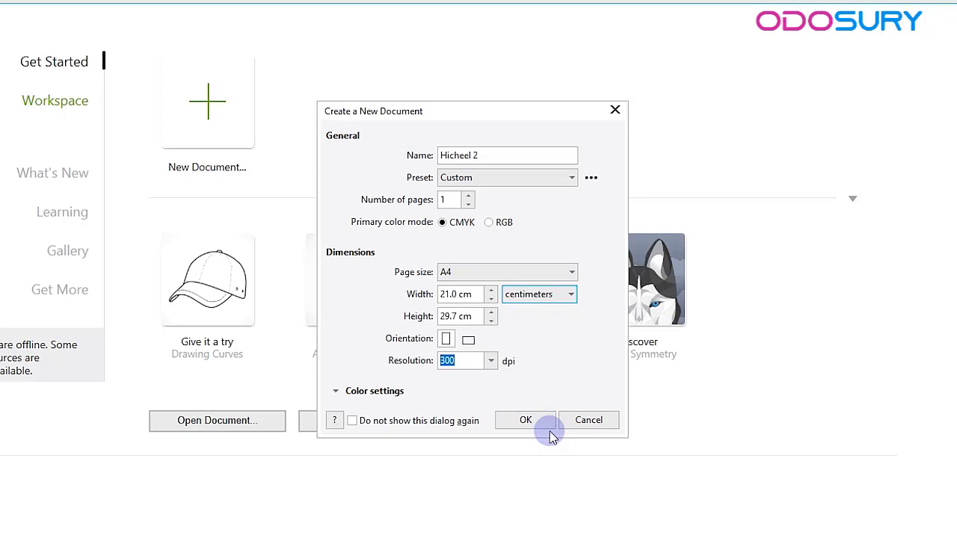
# - Try the landscape page orientation and return the page to portrait
pyautogui.click(468, 340)
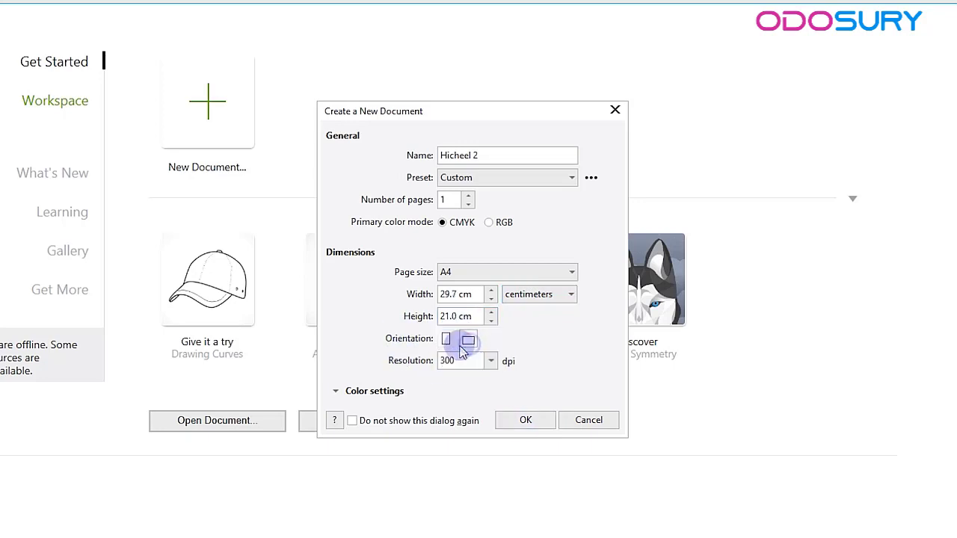
pyautogui.click(448, 340)
pyautogui.click(468, 340)
pyautogui.click(448, 341)
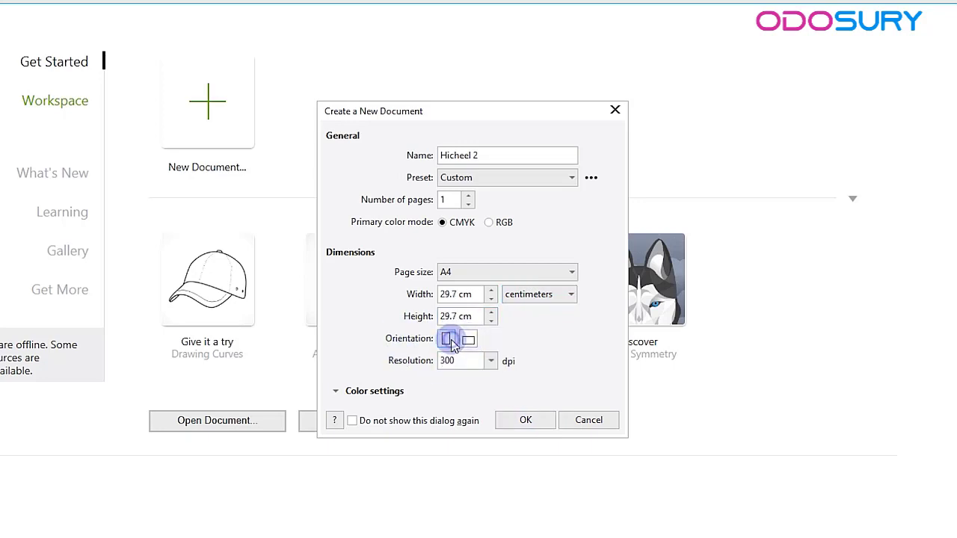
# - Keep the resolution at 300 dpi, reveal the color settings and create the document with the default color profiles
pyautogui.click(491, 361)
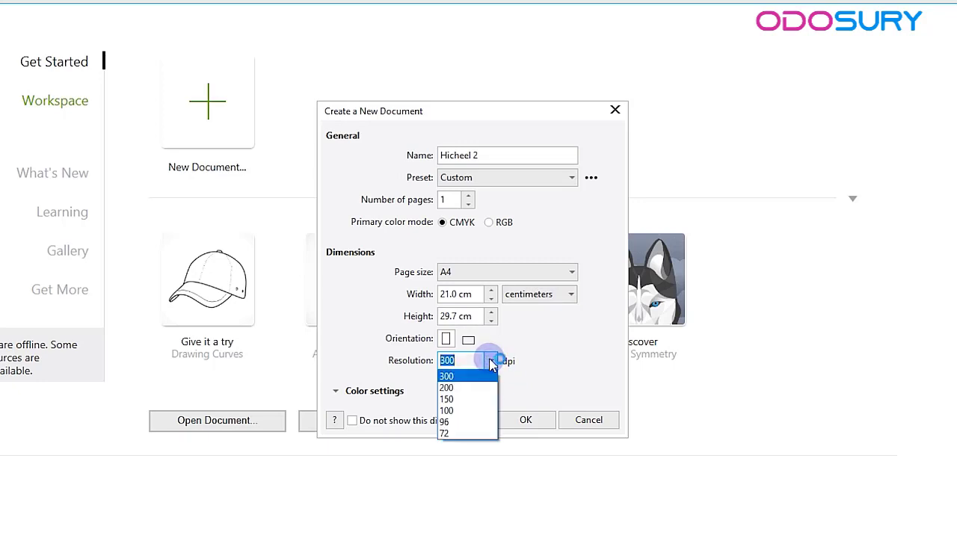
pyautogui.click(491, 363)
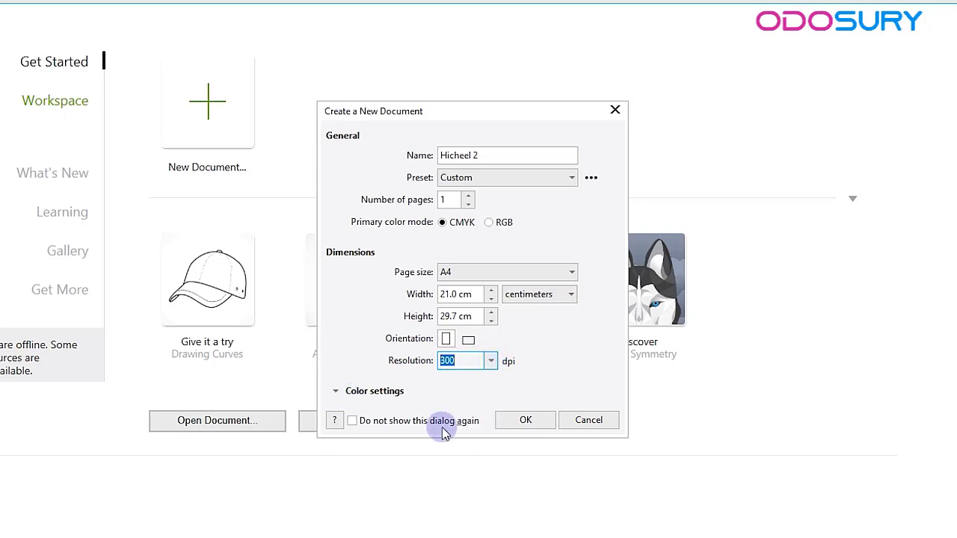
pyautogui.click(385, 393)
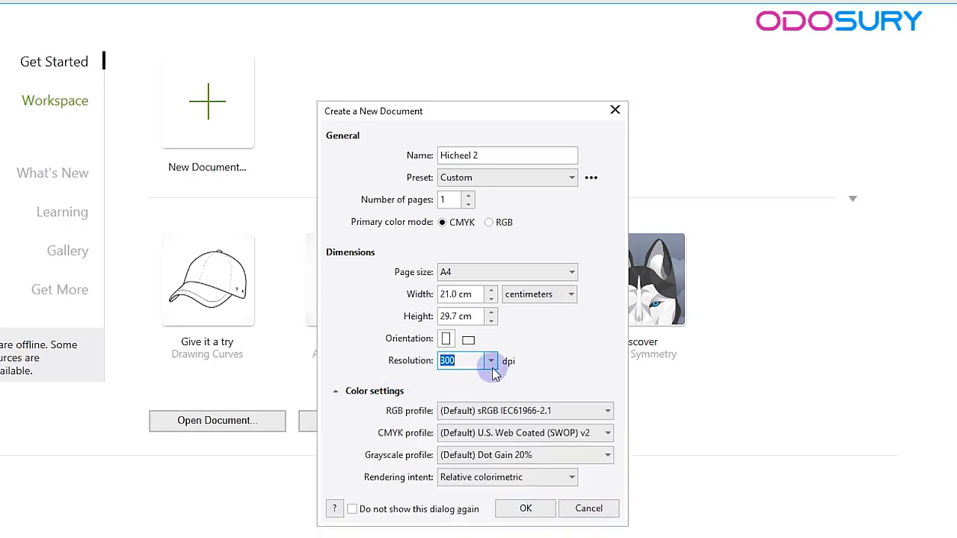
pyautogui.click(525, 508)
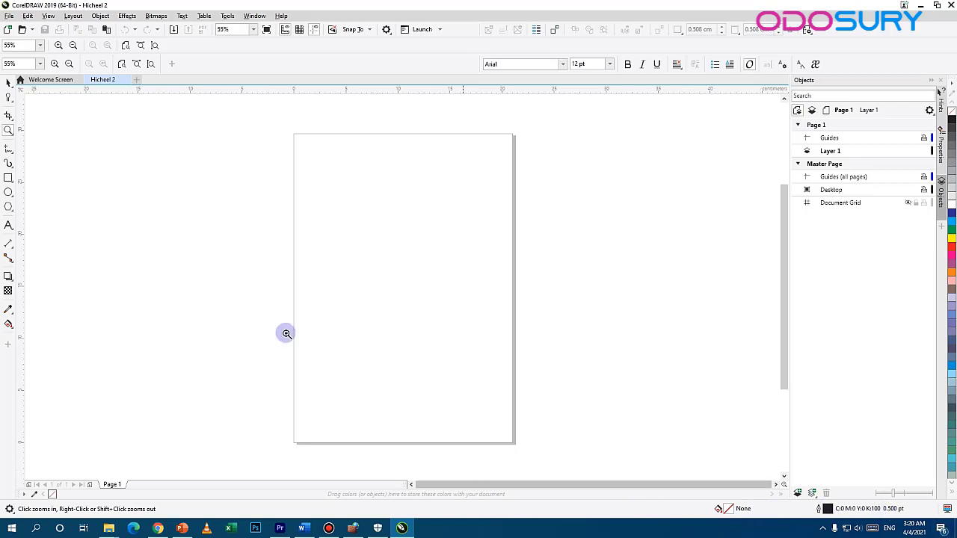
pyautogui.click(9, 15)
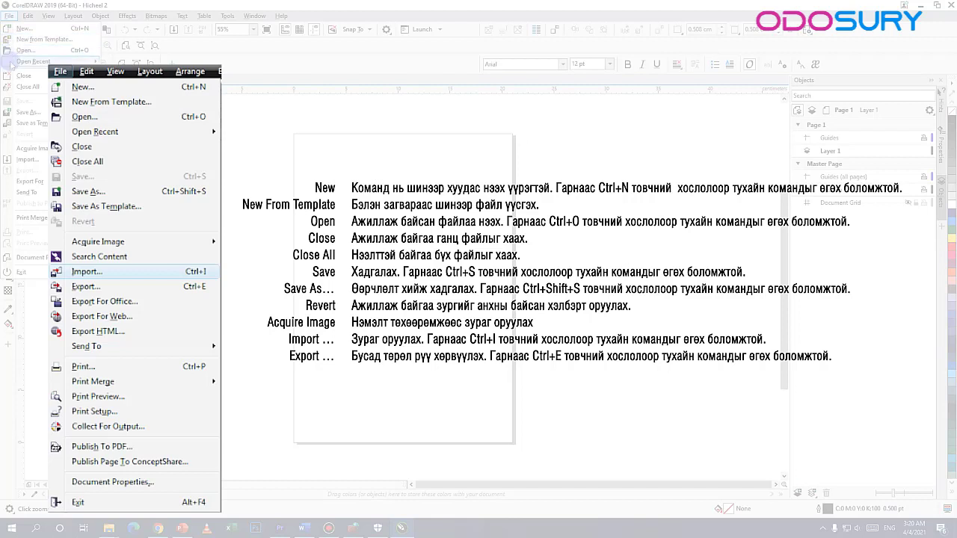
pyautogui.moveTo(5, 66)
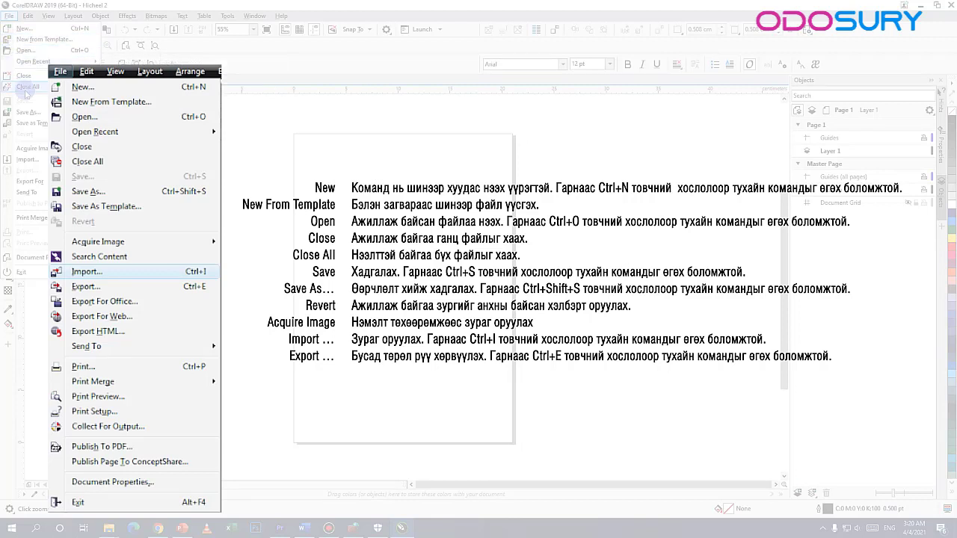
pyautogui.press('Escape')
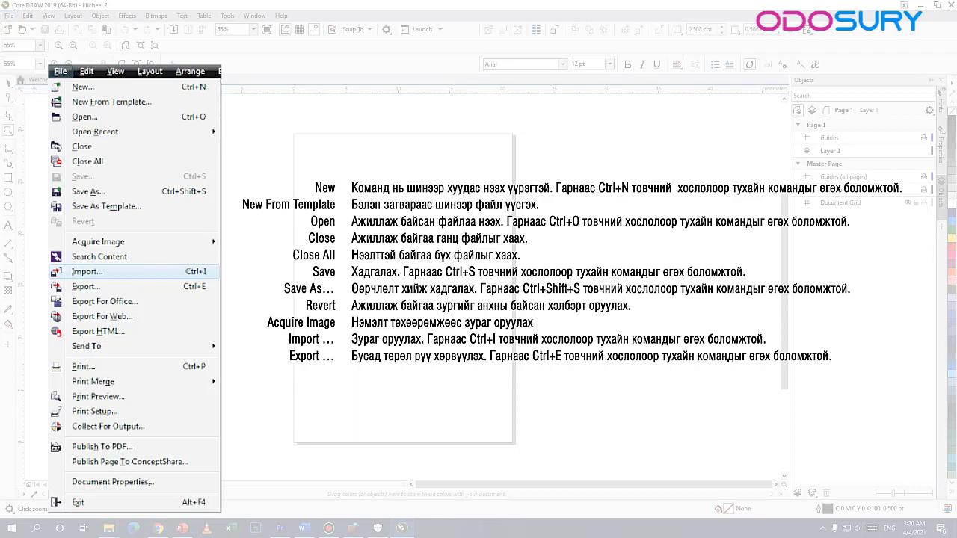
pyautogui.click(8, 16)
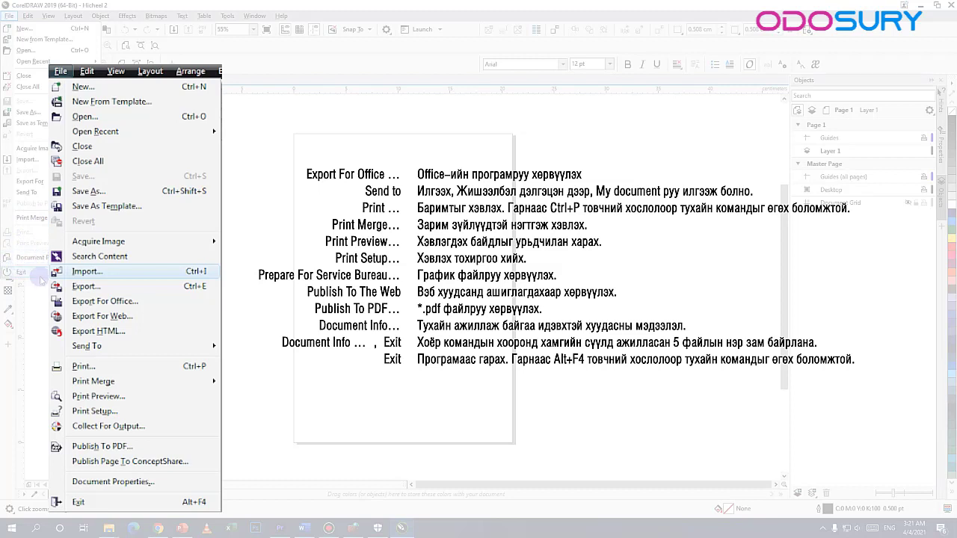
pyautogui.moveTo(30, 17)
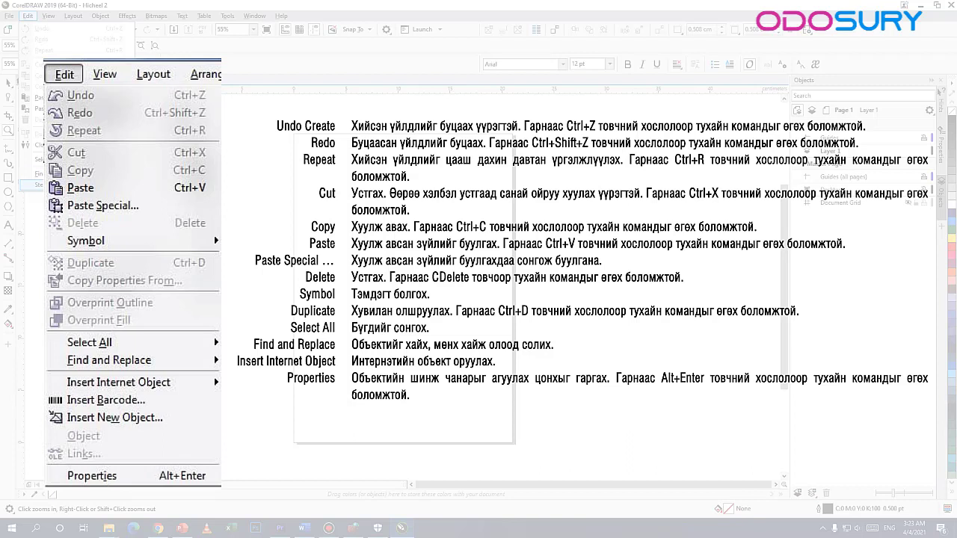
pyautogui.click(23, 16)
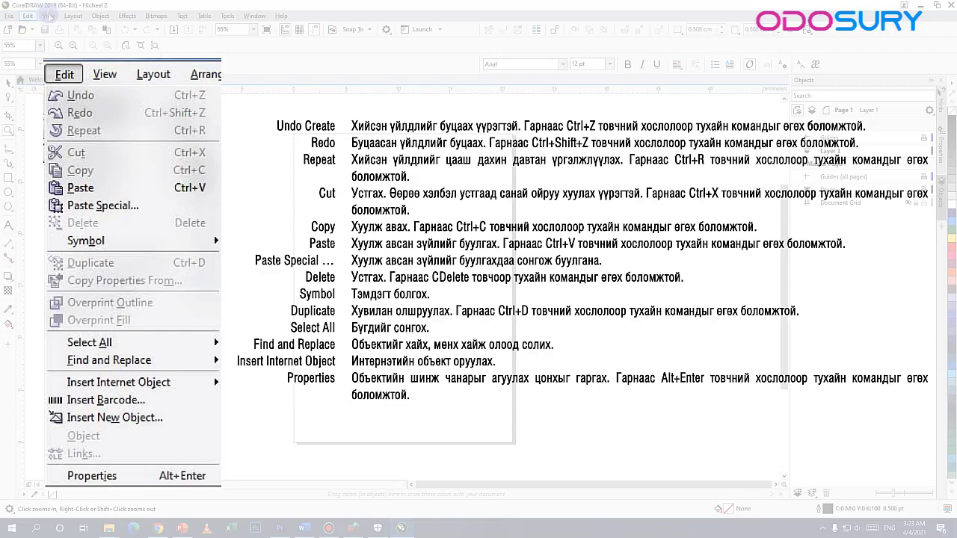
# - Preview the blank page full screen and return to the drawing window
pyautogui.click(47, 15)
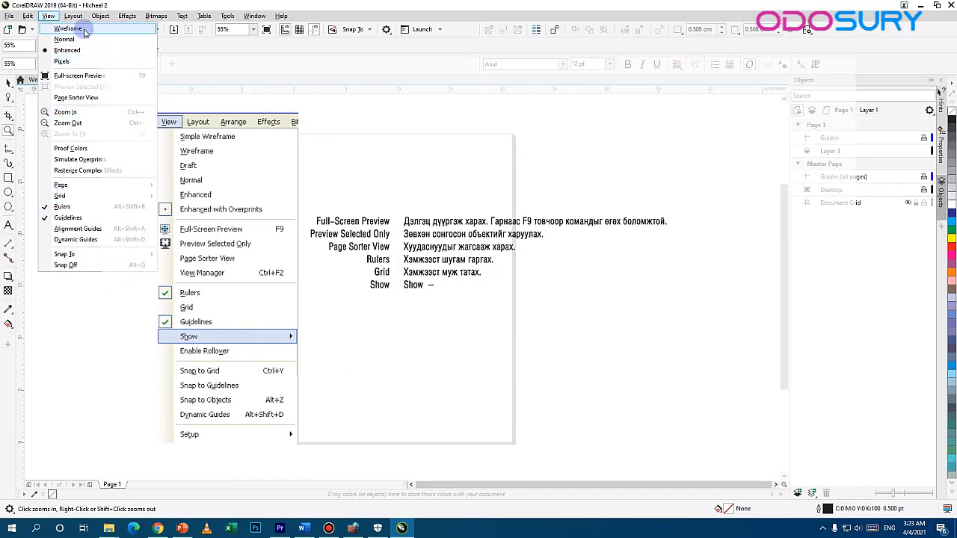
pyautogui.click(89, 76)
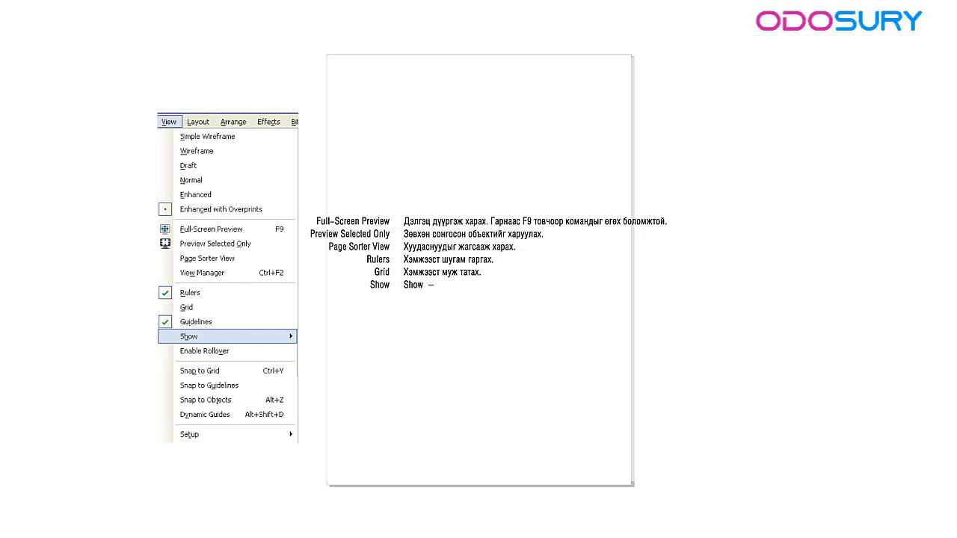
pyautogui.press('Escape')
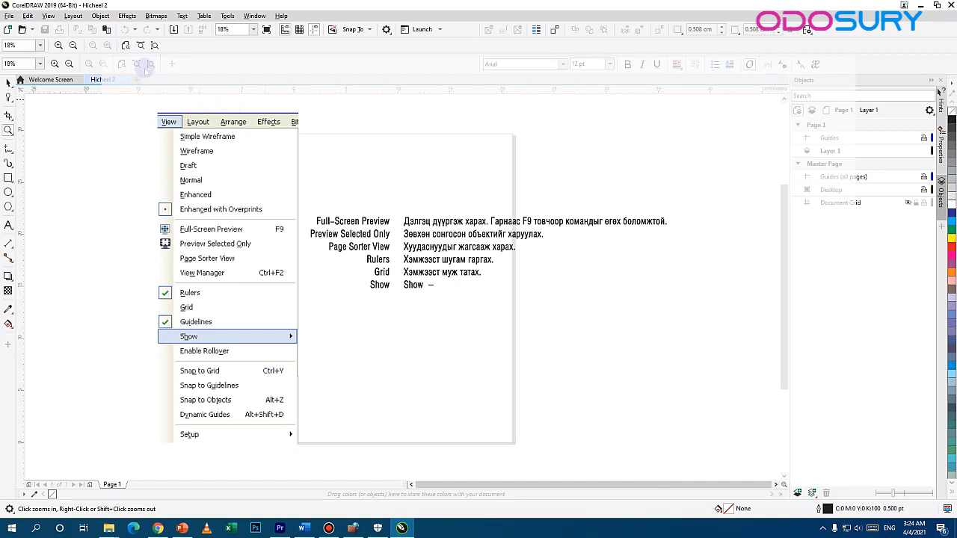
# - Show the dashed outline around the page and hide it again
pyautogui.click(49, 16)
pyautogui.click(53, 18)
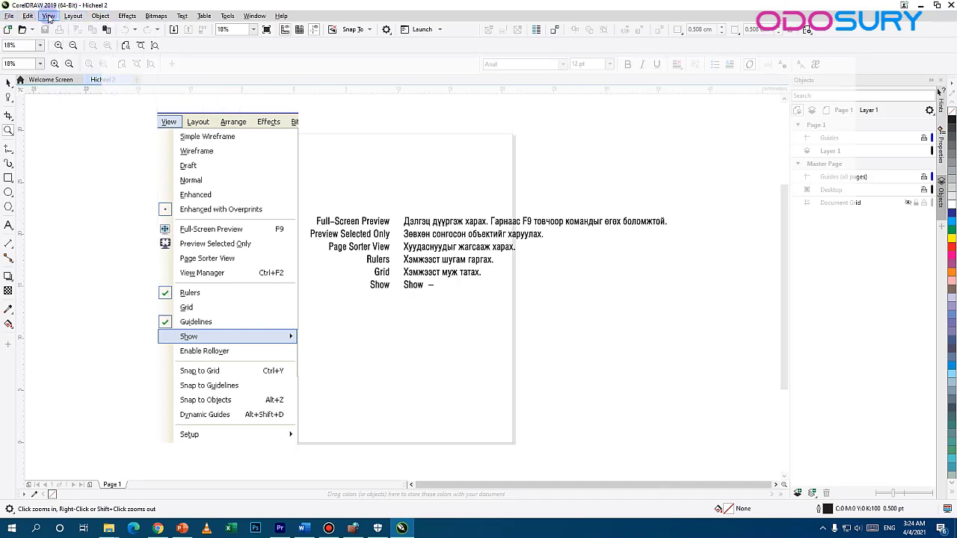
pyautogui.click(52, 18)
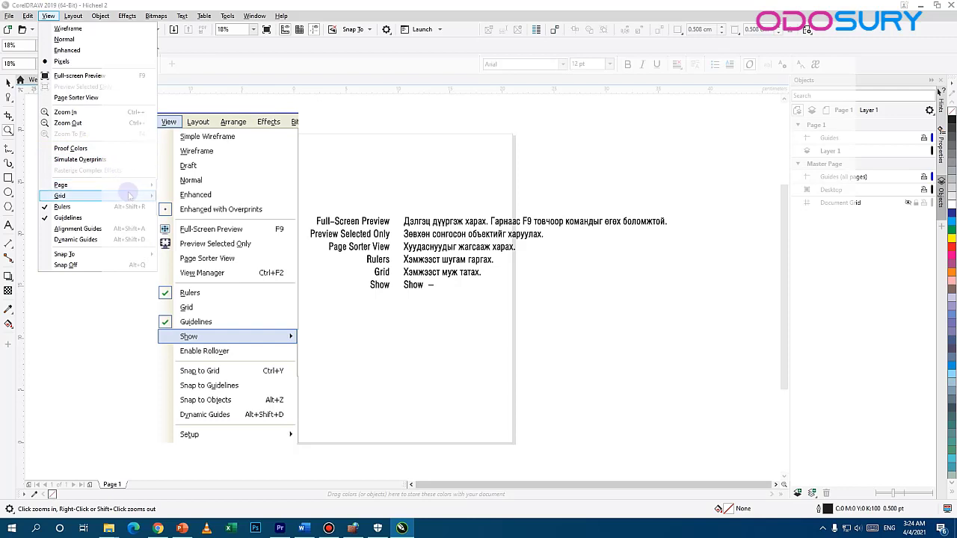
pyautogui.click(183, 196)
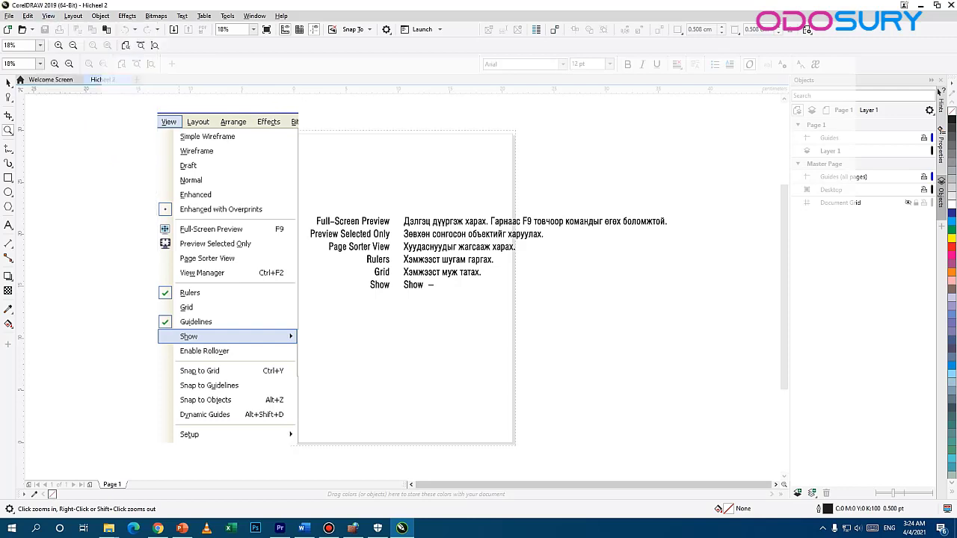
pyautogui.click(49, 16)
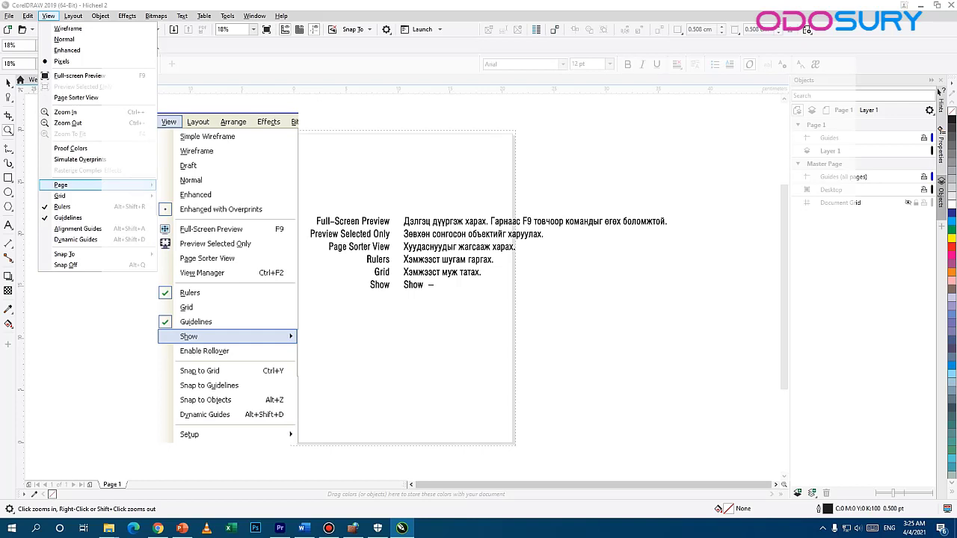
pyautogui.click(183, 206)
pyautogui.click(54, 15)
pyautogui.moveTo(72, 16)
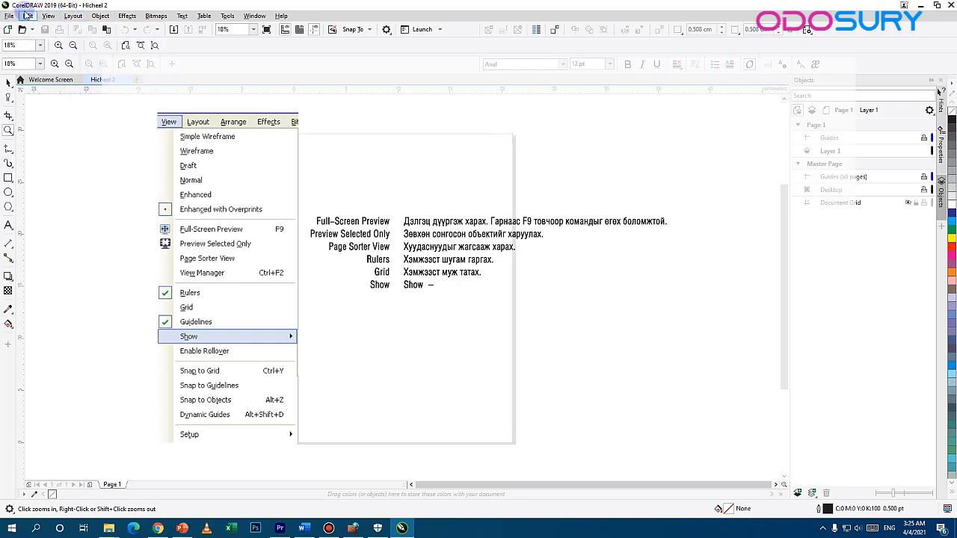
# - Switch the page orientation from portrait to landscape
pyautogui.click(51, 15)
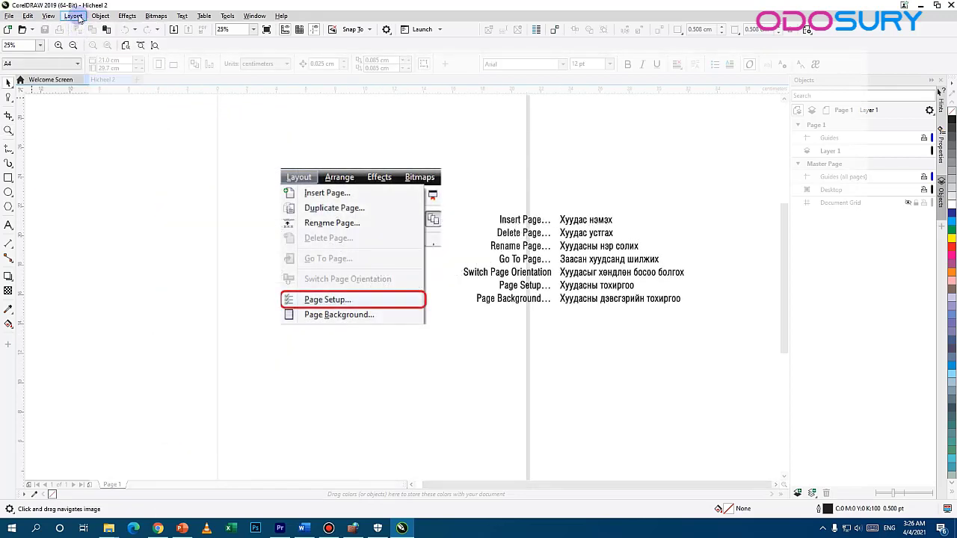
pyautogui.click(72, 17)
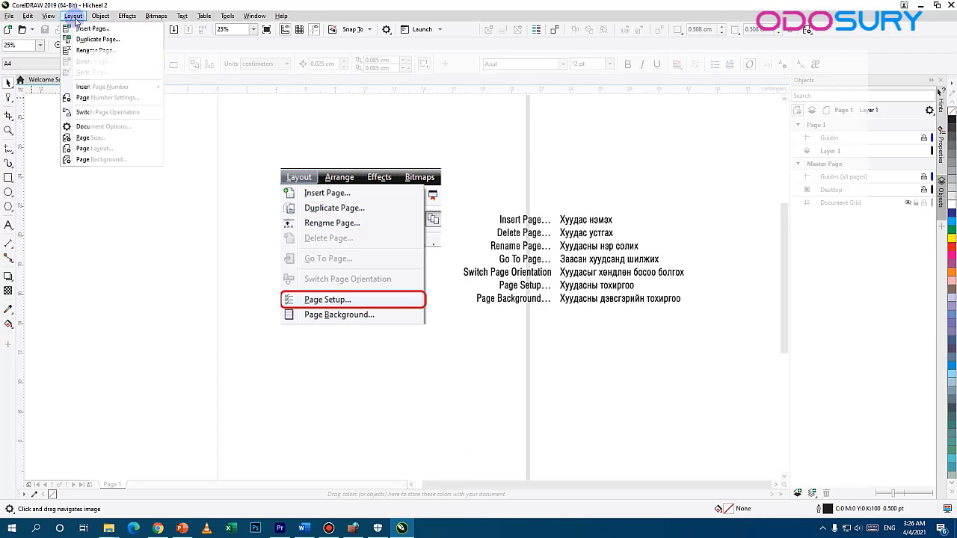
pyautogui.moveTo(72, 16)
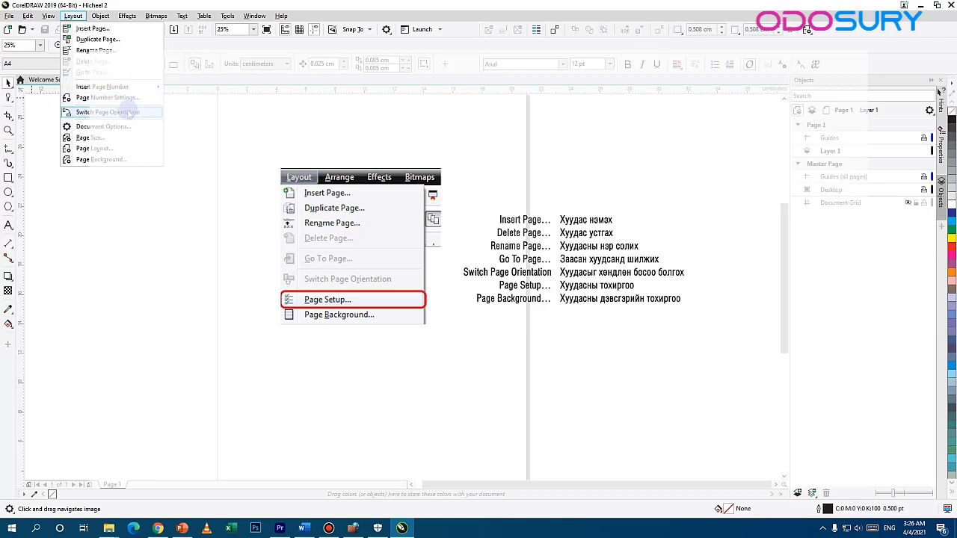
pyautogui.click(85, 113)
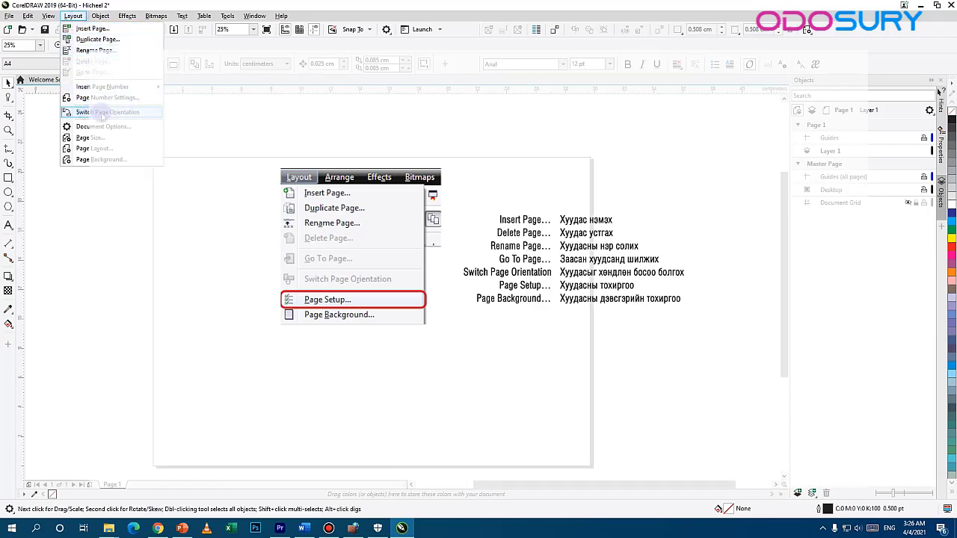
# - Try the solid and bitmap page background options and confirm the page with no background
pyautogui.click(118, 159)
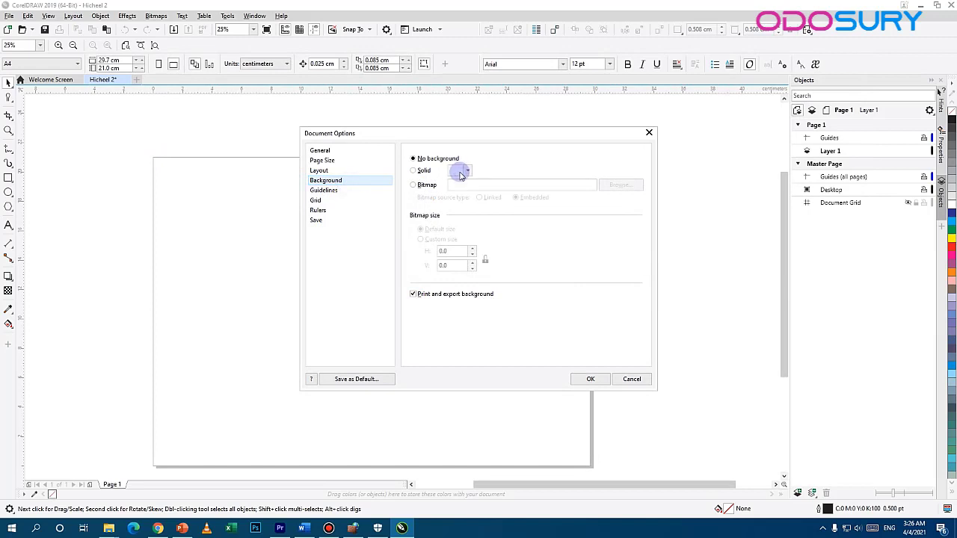
pyautogui.click(414, 171)
pyautogui.click(414, 184)
pyautogui.click(415, 170)
pyautogui.click(417, 160)
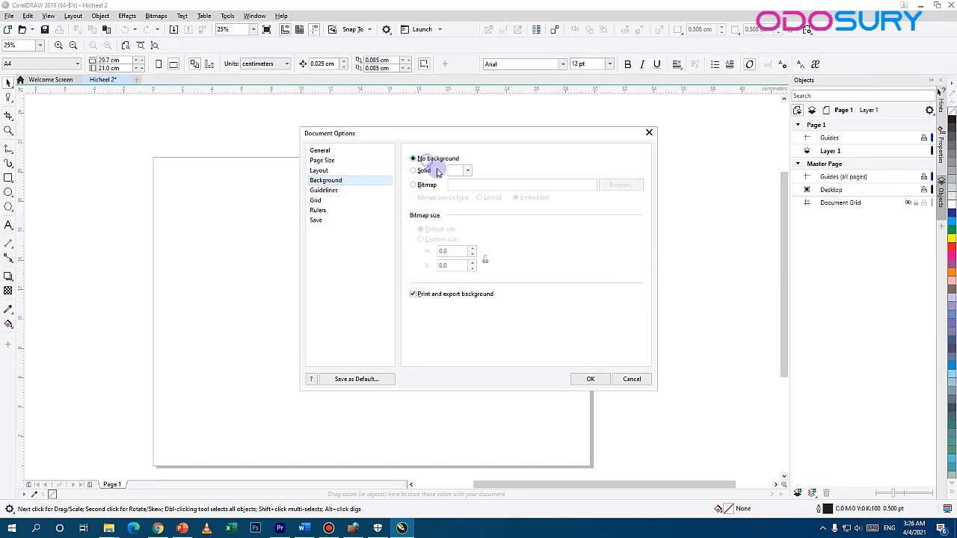
pyautogui.click(601, 380)
# - Set a bitmap page background using the first image, the blue Frozen doll, in the Desktop's paper doll subfolder
pyautogui.click(72, 16)
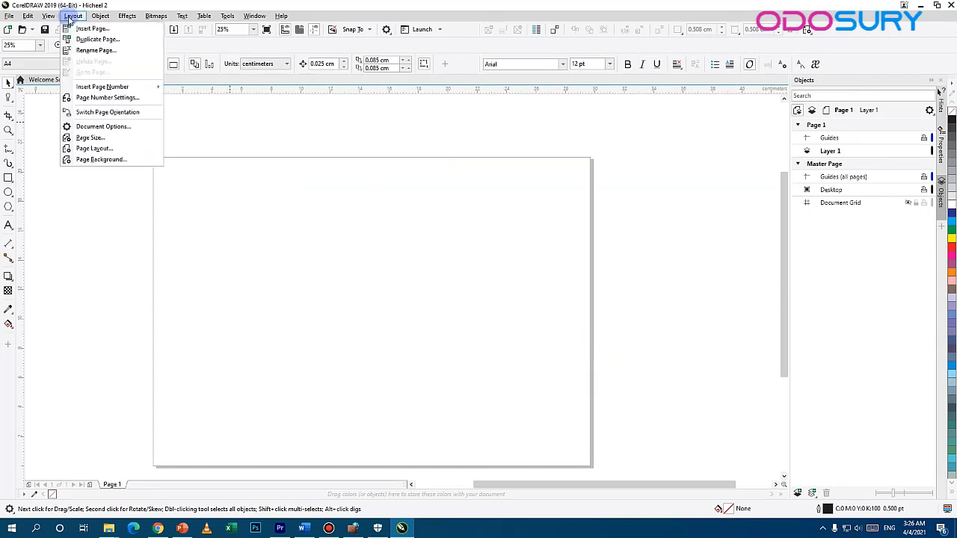
pyautogui.click(109, 158)
pyautogui.click(414, 185)
pyautogui.click(620, 185)
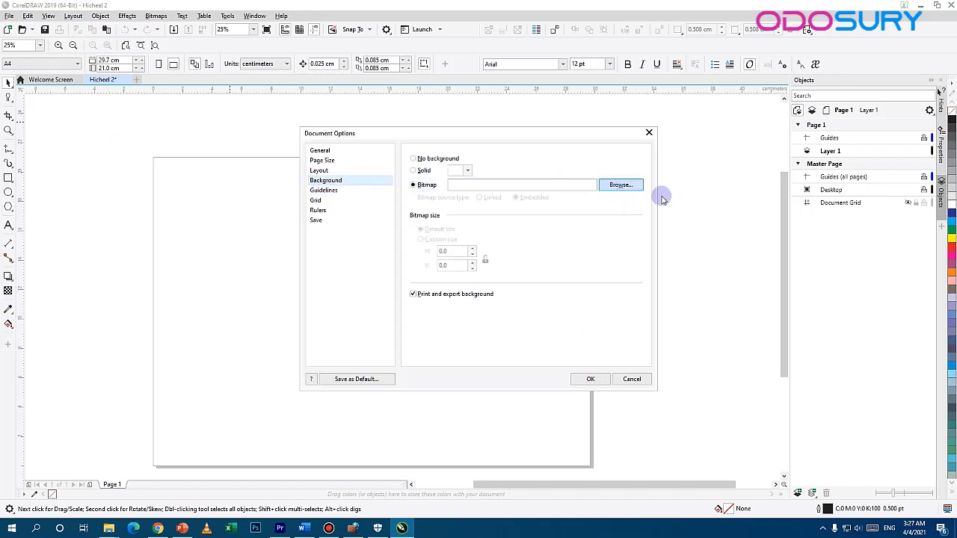
pyautogui.scroll(3, 362, 194)
pyautogui.click(340, 224)
pyautogui.scroll(-5, 710, 307)
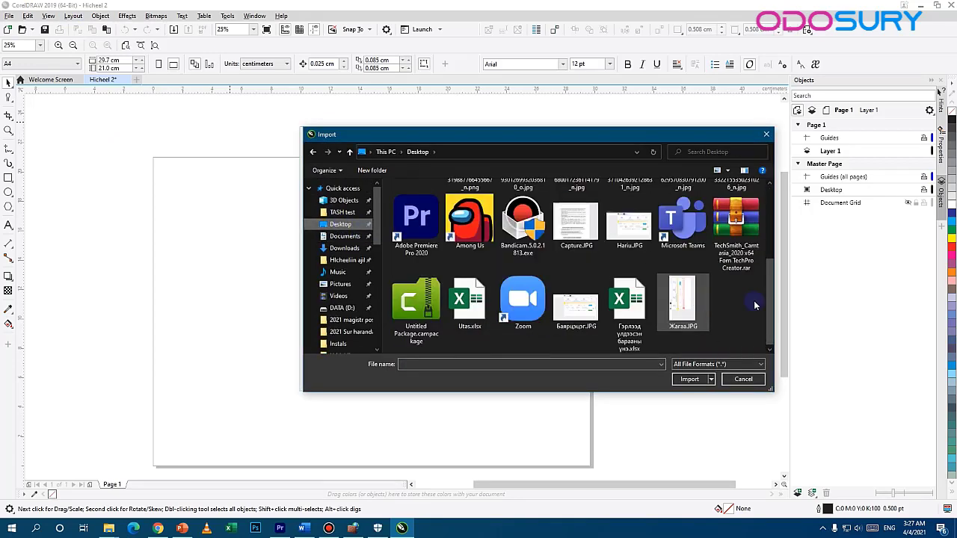
pyautogui.doubleClick(710, 305)
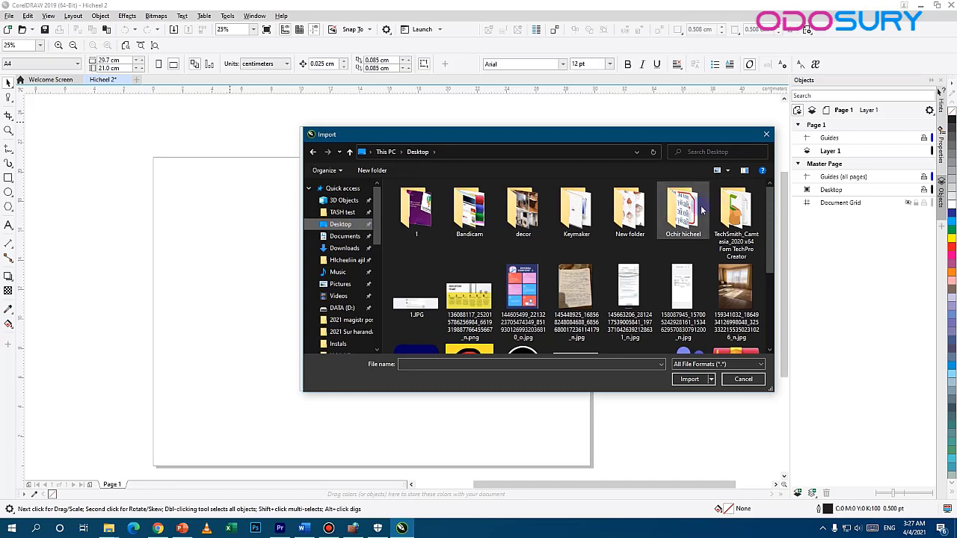
pyautogui.doubleClick(469, 277)
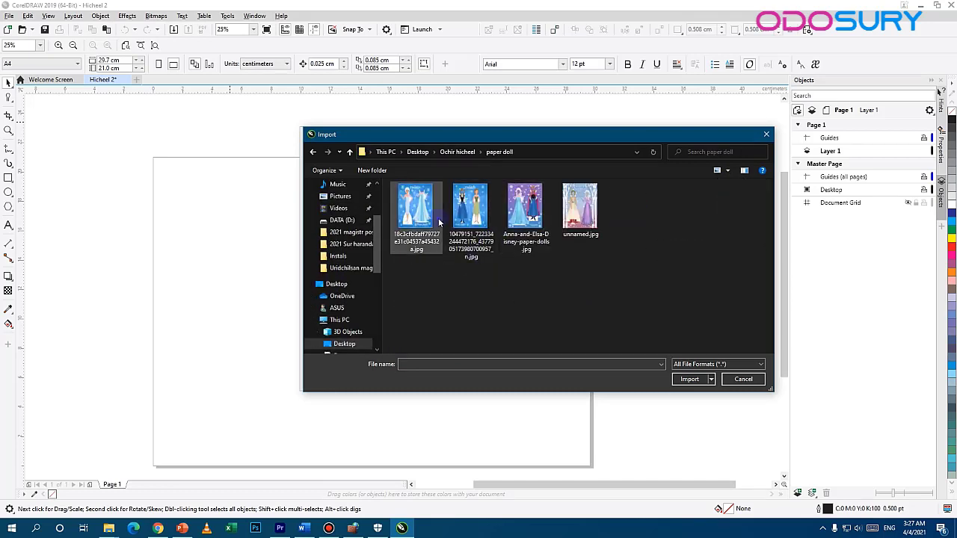
pyautogui.click(416, 213)
pyautogui.click(688, 379)
pyautogui.click(604, 384)
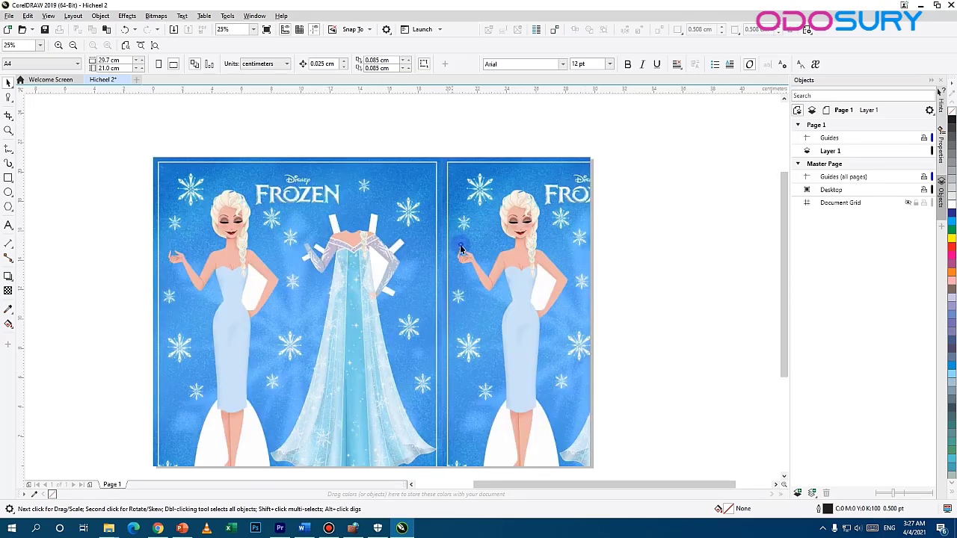
pyautogui.click(72, 16)
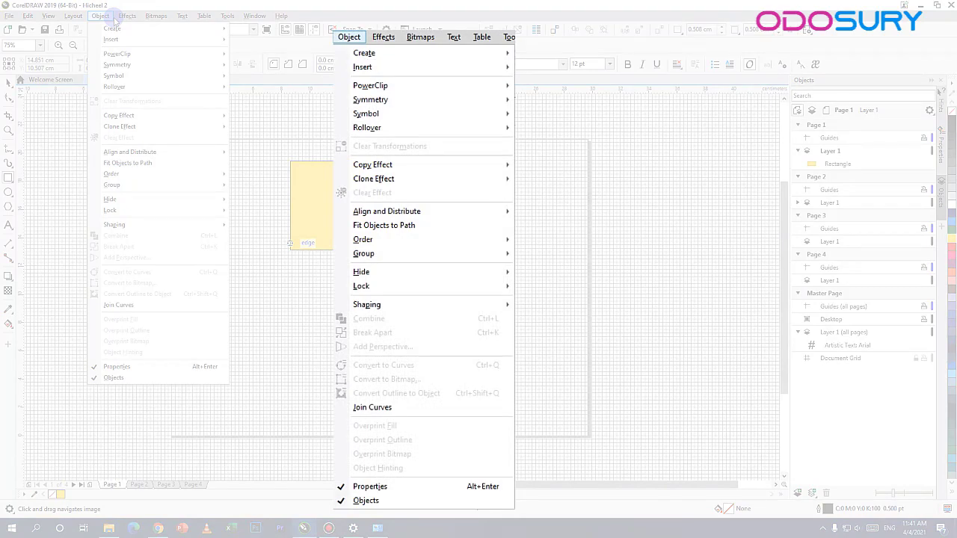
pyautogui.moveTo(129, 20)
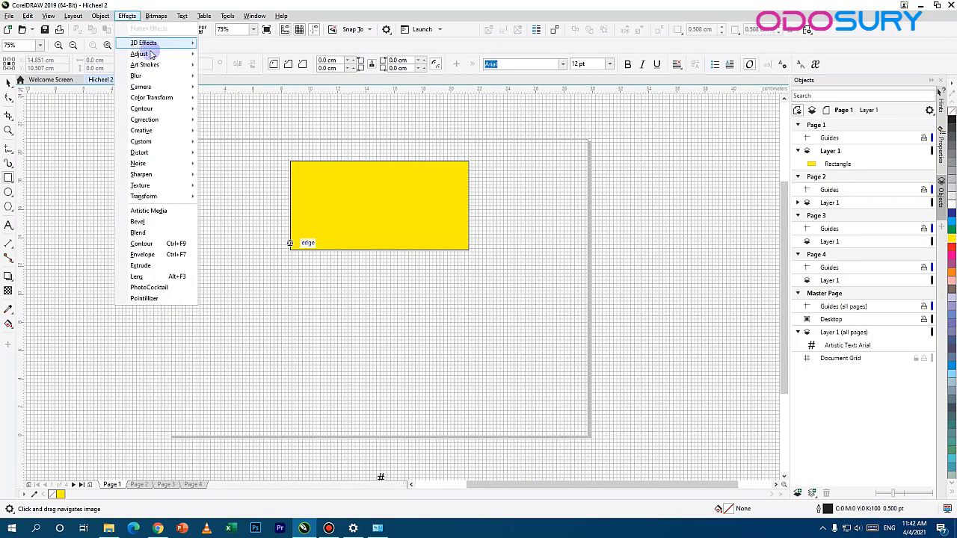
pyautogui.moveTo(155, 55)
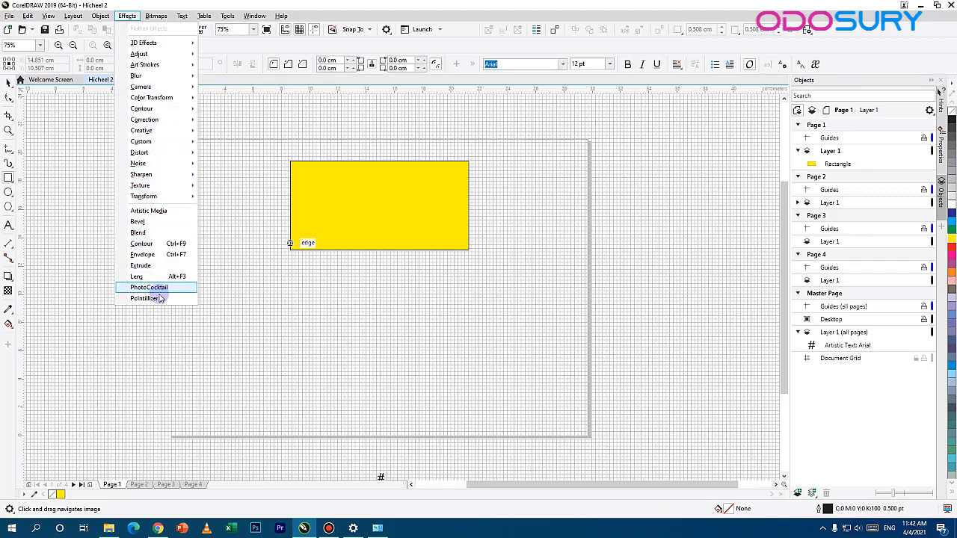
pyautogui.click(163, 13)
pyautogui.click(157, 16)
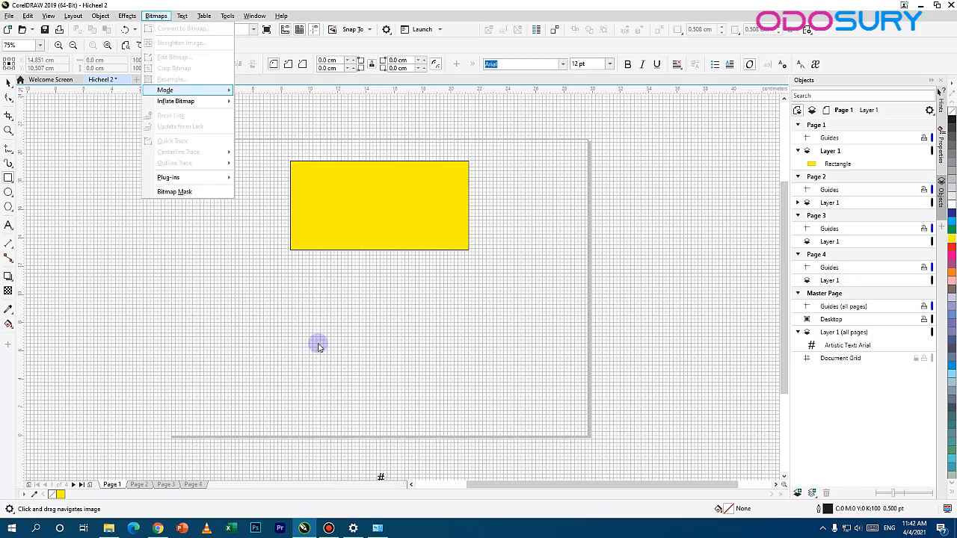
# - Import the picture 1.jpg onto Page 1 and place it just below the yellow rectangle
pyautogui.click(359, 223)
pyautogui.hotkey('ctrl', 'i')
pyautogui.doubleClick(437, 213)
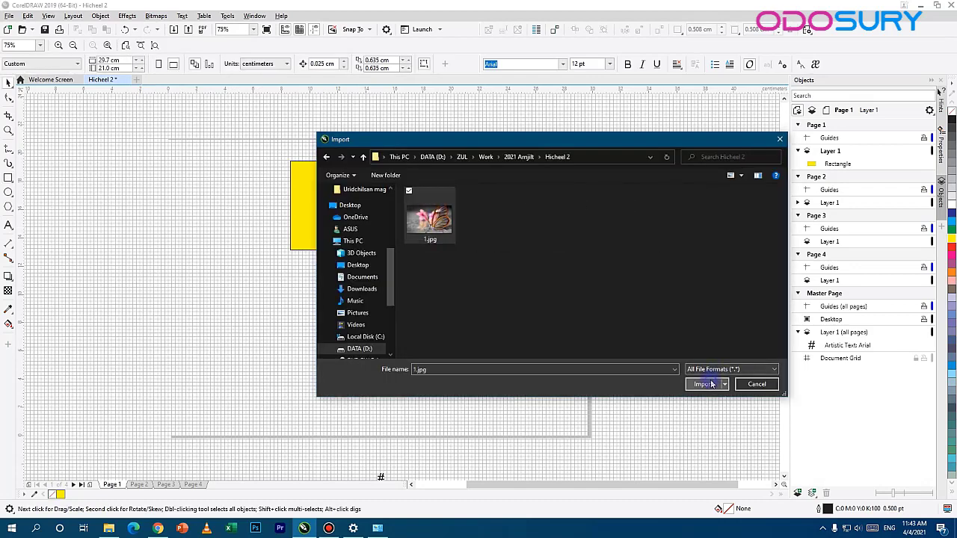
pyautogui.click(318, 193)
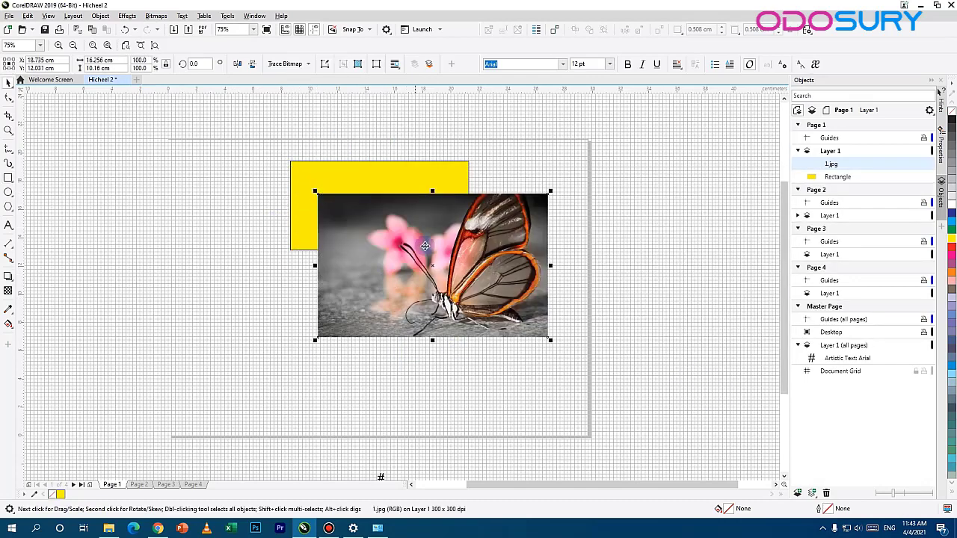
pyautogui.moveTo(424, 246); pyautogui.dragTo(367, 311)
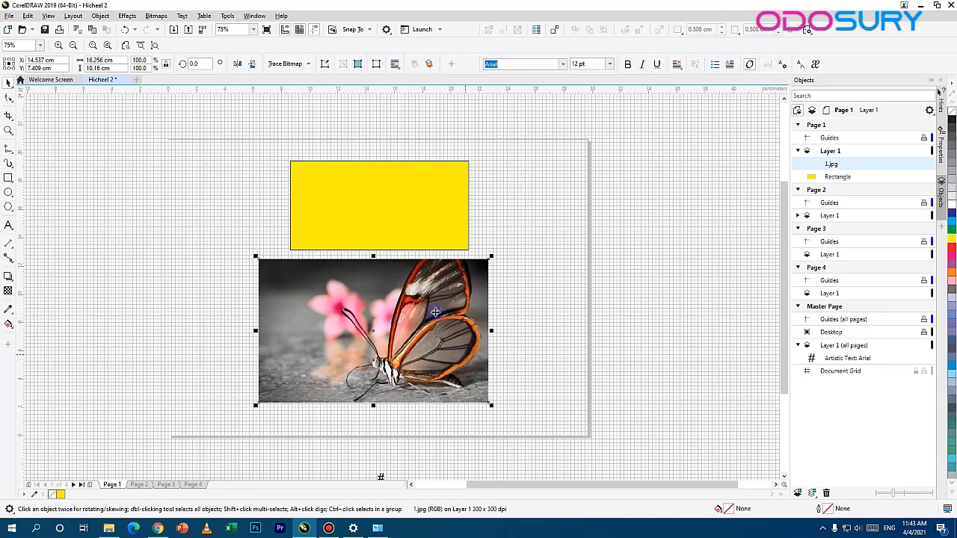
# - Straighten the butterfly picture with lens distortion 48.5, rotation 5.6°, vertical perspective 0.49 and horizontal perspective -0.39, cropping the image
pyautogui.click(155, 15)
pyautogui.click(180, 42)
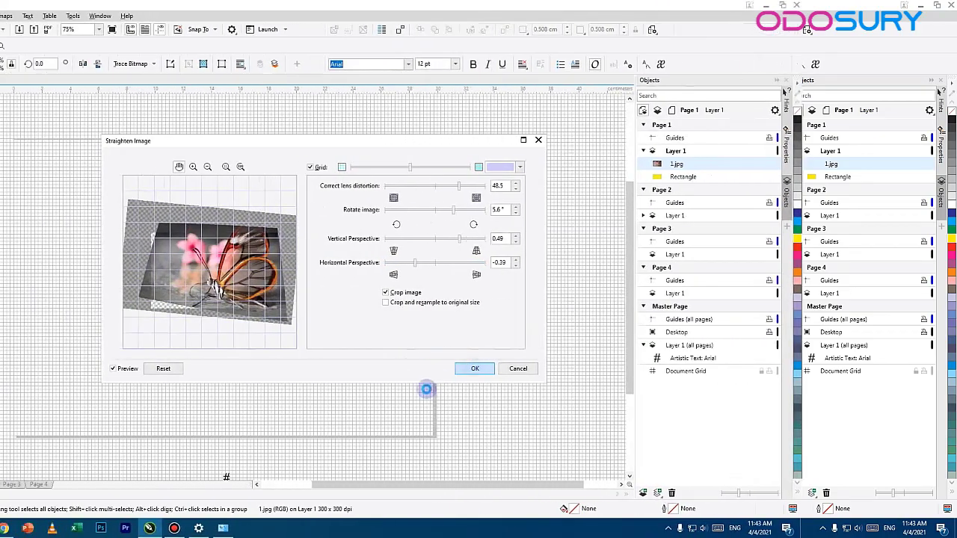
pyautogui.click(196, 369)
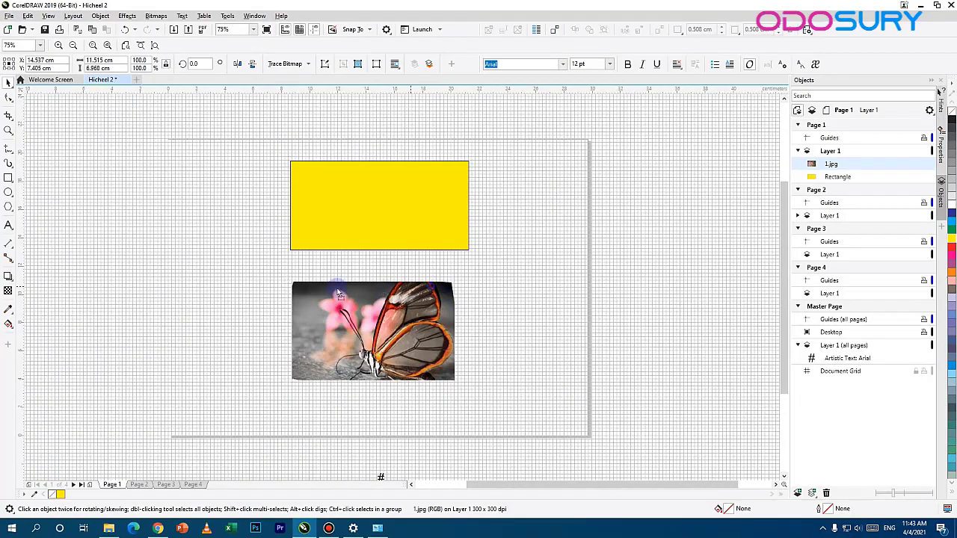
pyautogui.moveTo(447, 294); pyautogui.dragTo(363, 267)
pyautogui.moveTo(360, 304); pyautogui.dragTo(418, 323)
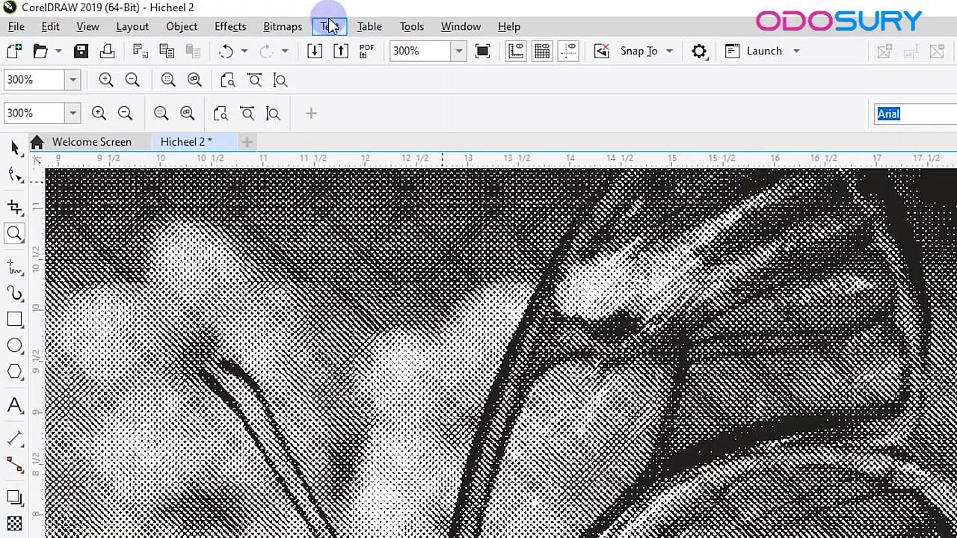
pyautogui.click(182, 16)
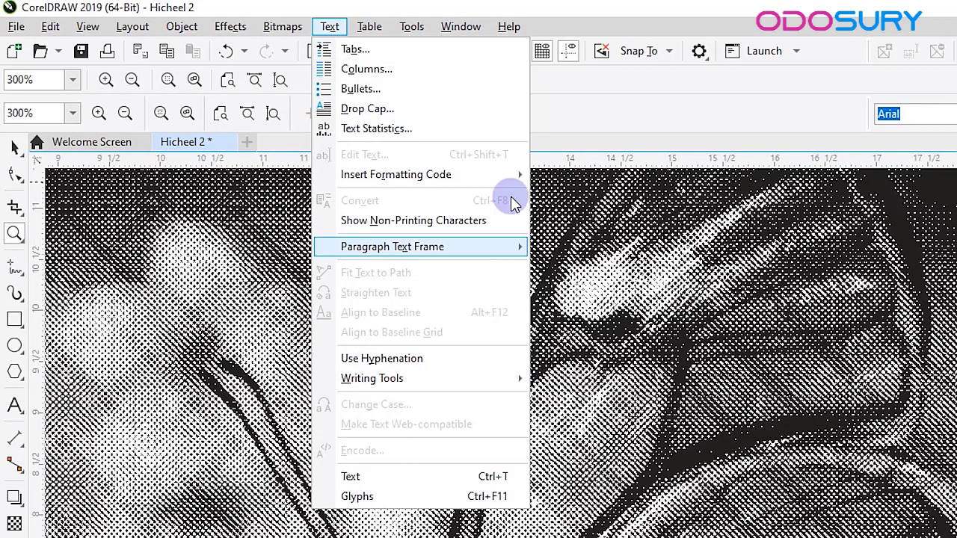
pyautogui.moveTo(371, 30)
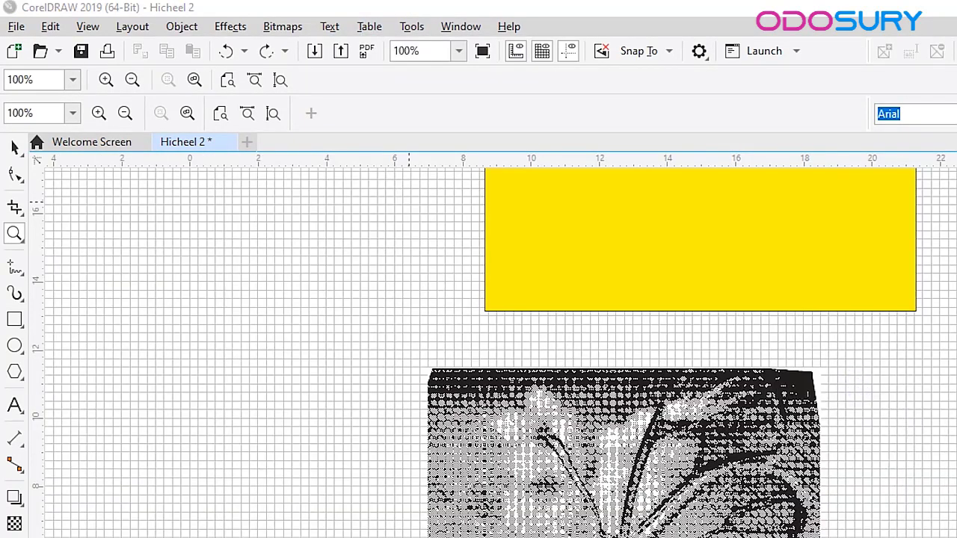
# - Insert a table of 3 rows and 4 columns, sized about 11.7 × 2.6 cm, to the right of the picture
pyautogui.click(14, 147)
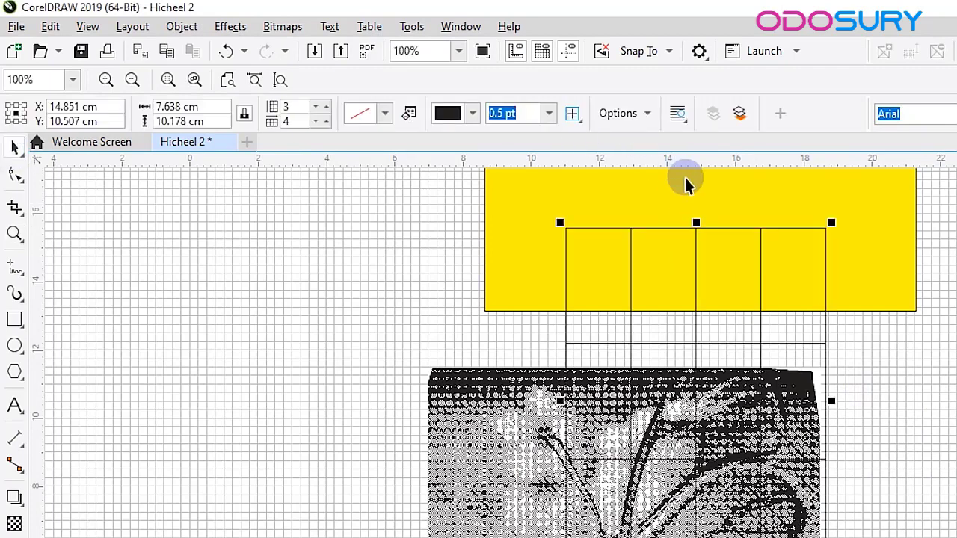
pyautogui.moveTo(701, 237); pyautogui.dragTo(956, 363)
pyautogui.moveTo(956, 537); pyautogui.dragTo(877, 435)
pyautogui.moveTo(949, 477); pyautogui.dragTo(956, 477)
pyautogui.moveTo(956, 537); pyautogui.dragTo(956, 446)
# - Hide the document grid
pyautogui.click(88, 27)
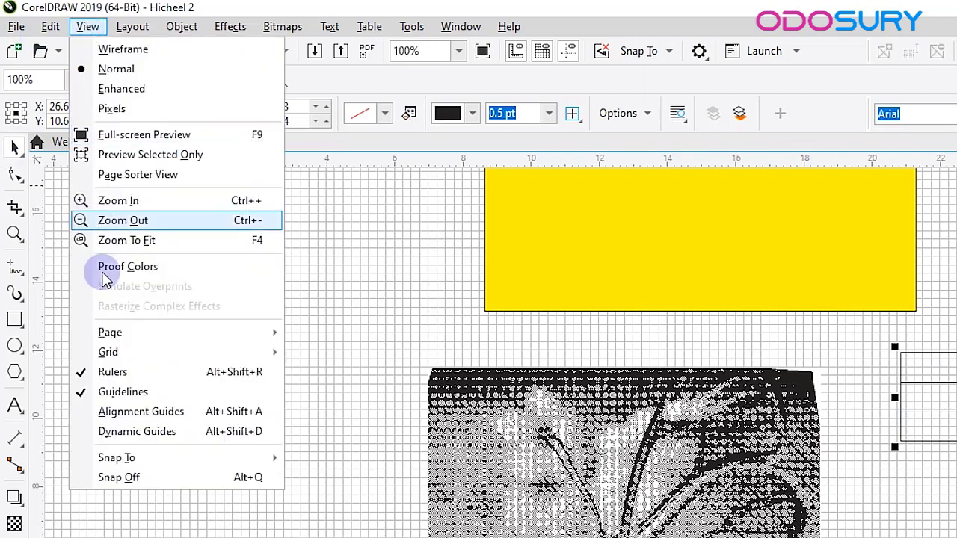
pyautogui.moveTo(109, 353)
pyautogui.click(357, 348)
# - Arrange the objects without overlap: the picture on the page's upper left, the yellow rectangle beside it and the table below them
pyautogui.moveTo(950, 352); pyautogui.dragTo(837, 450)
pyautogui.moveTo(666, 463); pyautogui.dragTo(456, 278)
pyautogui.moveTo(706, 270); pyautogui.dragTo(930, 364)
pyautogui.moveTo(878, 464); pyautogui.dragTo(506, 513)
# - Enter the text "Дугаар" in the table's first cell and move the table slightly up and to the right
pyautogui.click(15, 404)
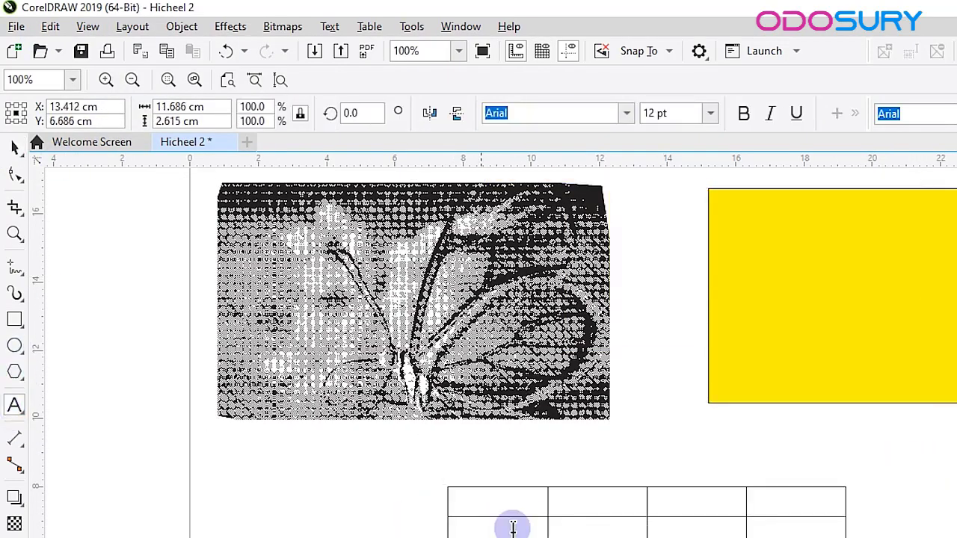
pyautogui.click(501, 503)
pyautogui.write('Дугаар')
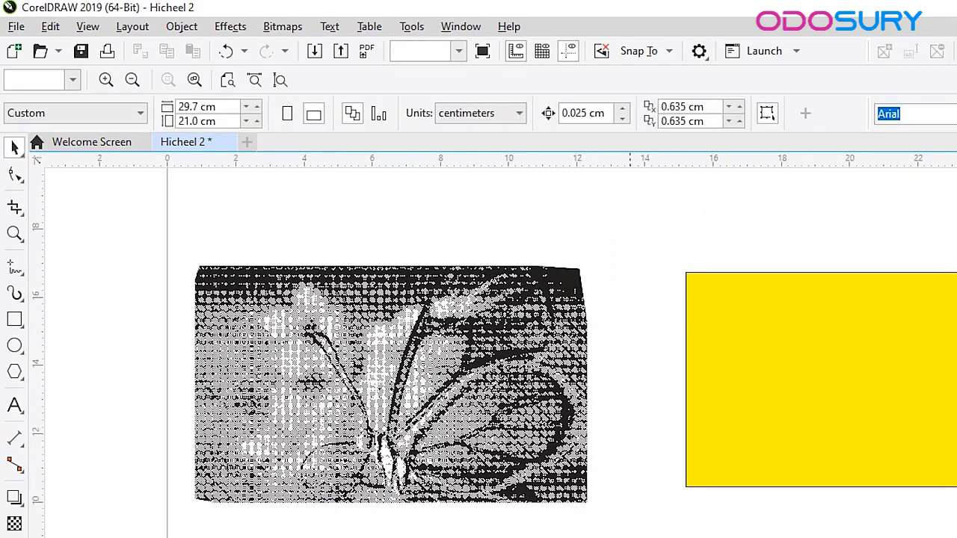
pyautogui.click(624, 537)
pyautogui.moveTo(640, 537); pyautogui.dragTo(648, 537)
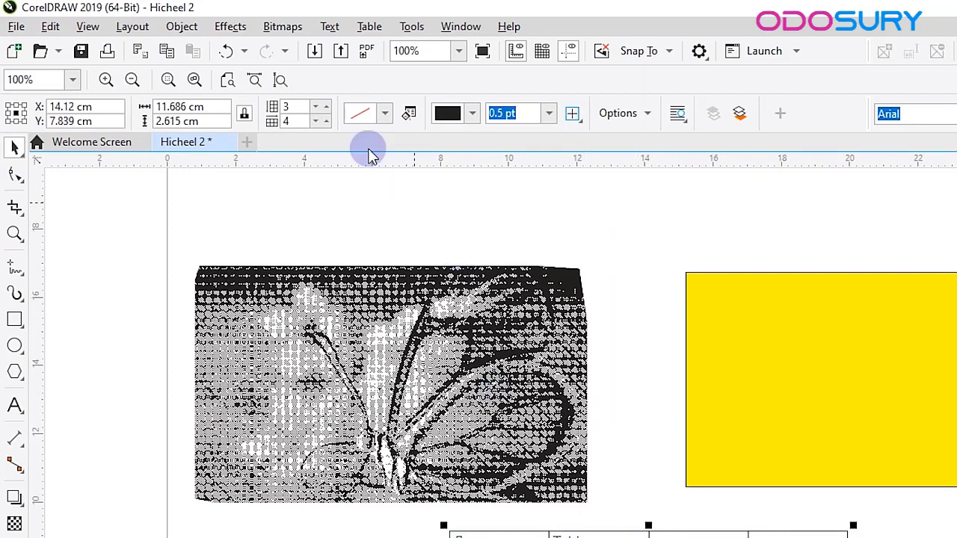
pyautogui.click(423, 28)
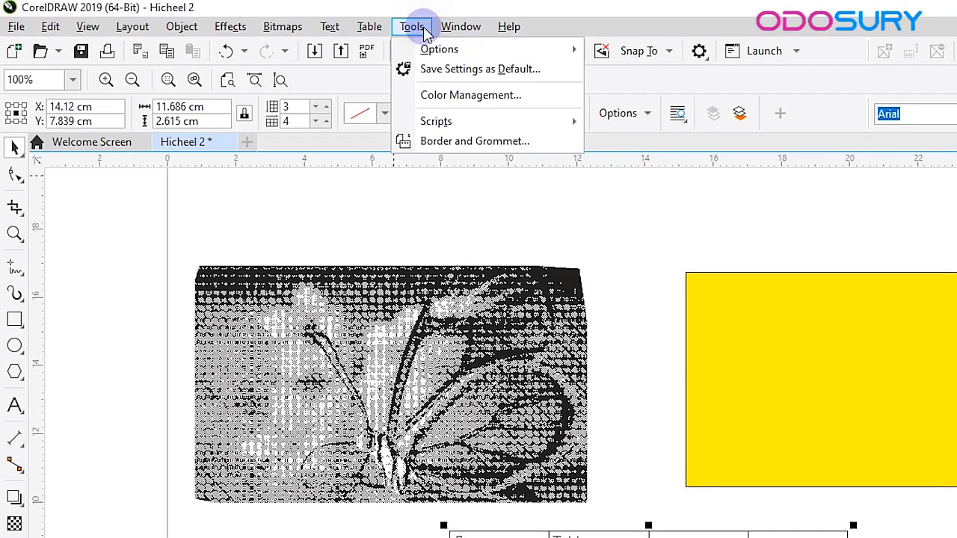
pyautogui.moveTo(453, 51)
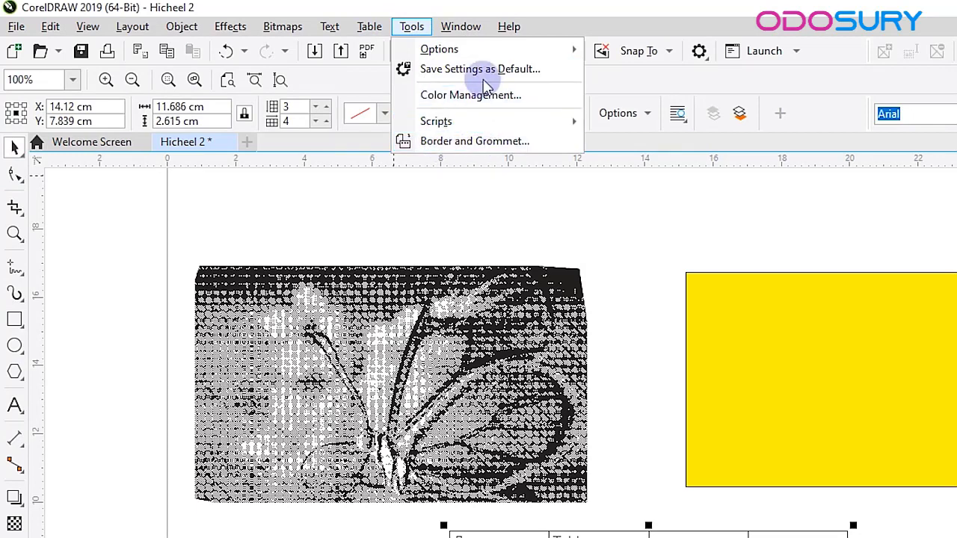
pyautogui.press('Escape')
pyautogui.click(410, 27)
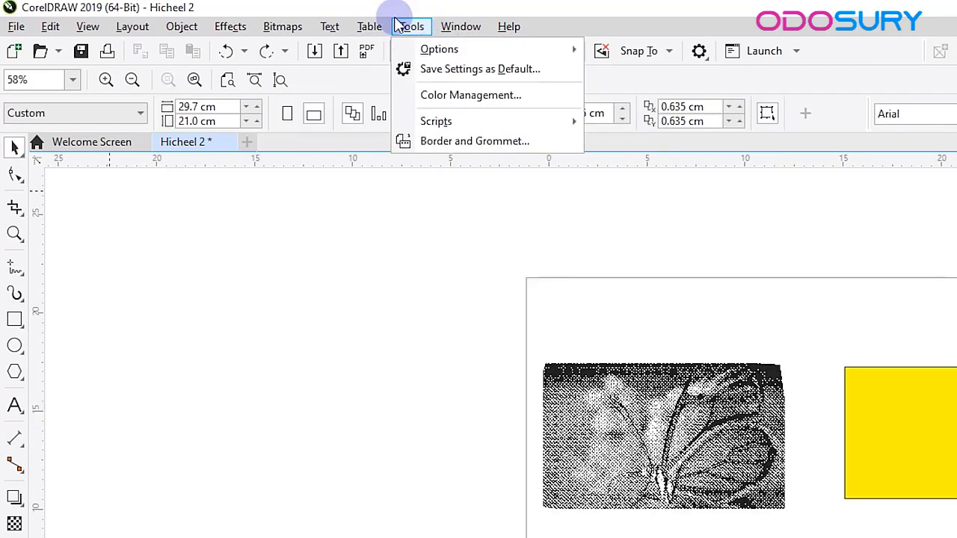
pyautogui.press('Escape')
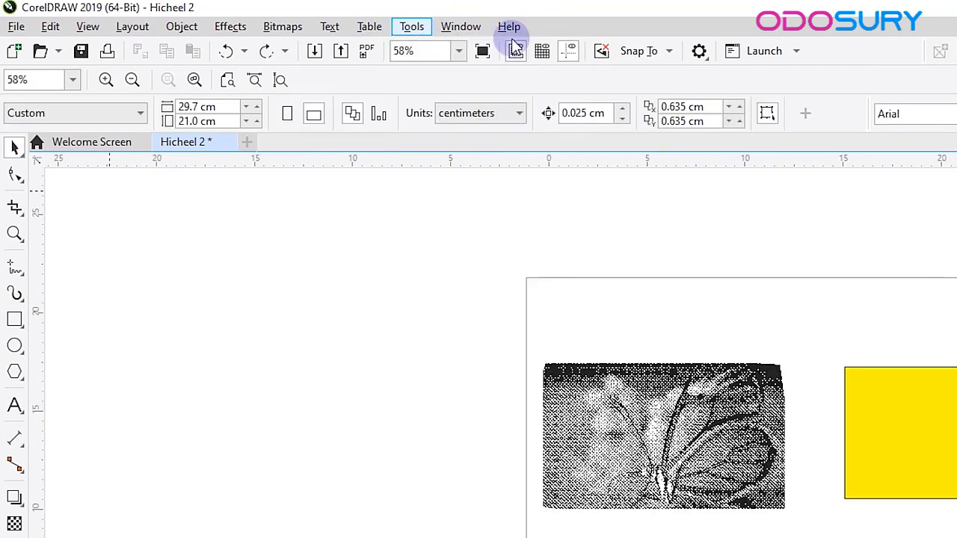
pyautogui.click(459, 26)
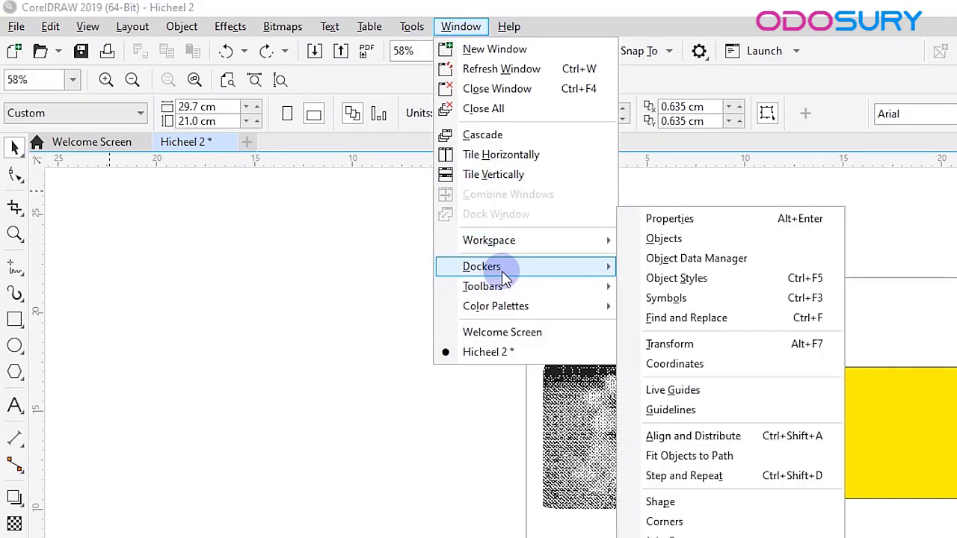
pyautogui.moveTo(498, 291)
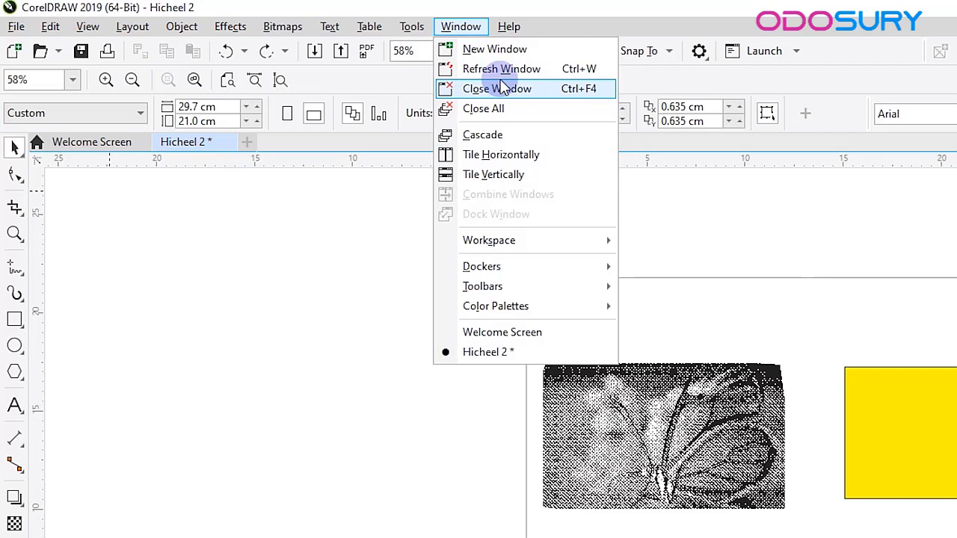
pyautogui.moveTo(508, 26)
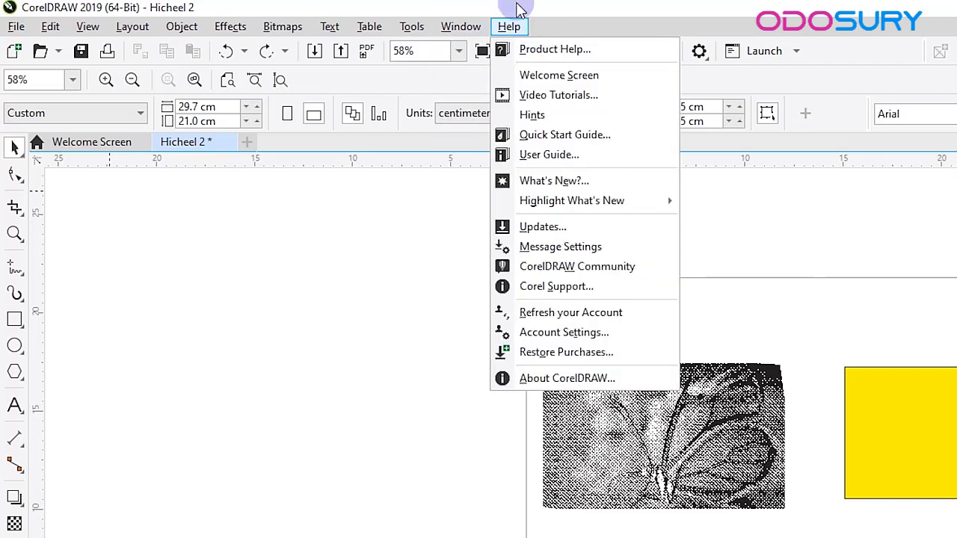
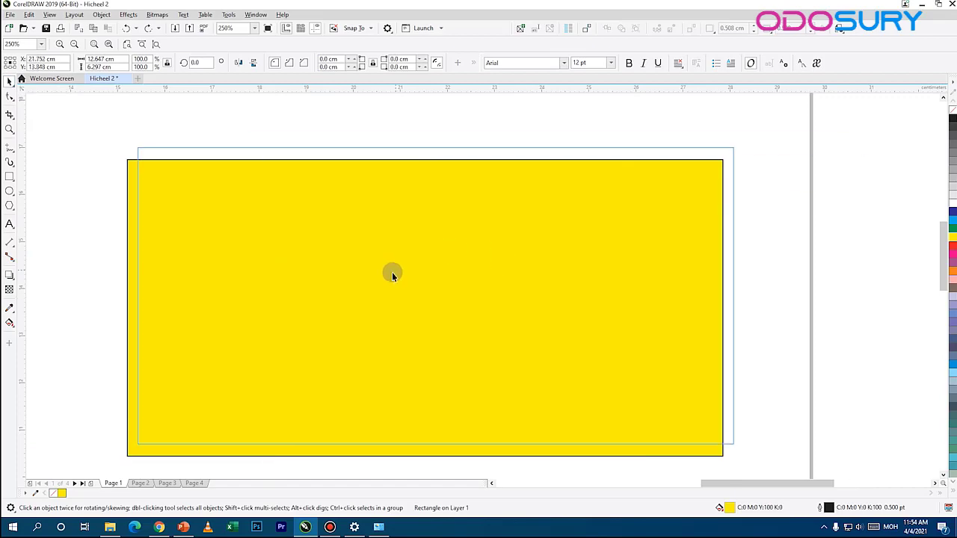
# - Move the yellow rectangle slightly left and the picture up and to the right, bringing the two closer together
pyautogui.click(456, 299)
pyautogui.scroll(2, 424, 304)
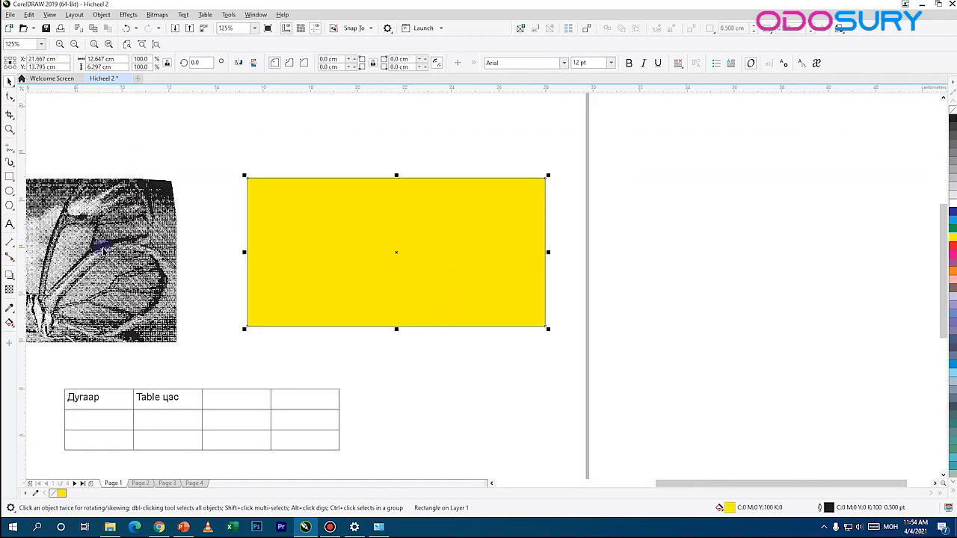
pyautogui.moveTo(350, 256); pyautogui.dragTo(334, 252)
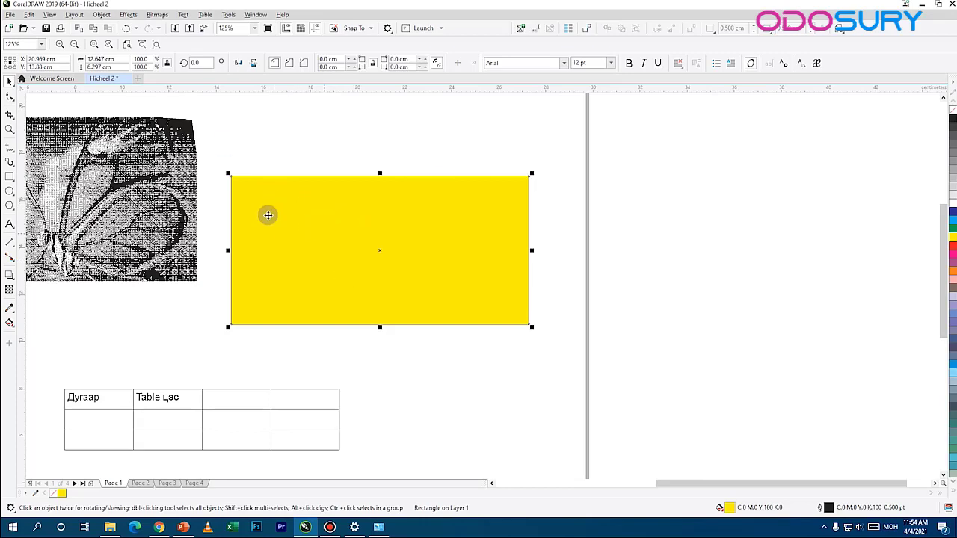
# - Select the picture, yellow rectangle and table together with the Freehand Pick tool and move them slightly down and to the right
pyautogui.scroll(2, 268, 215)
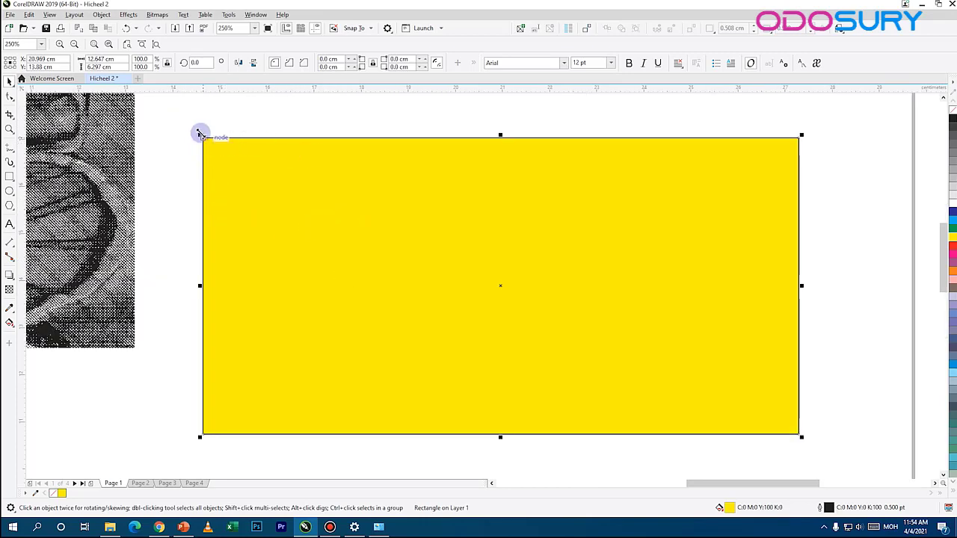
pyautogui.scroll(2, 241, 145)
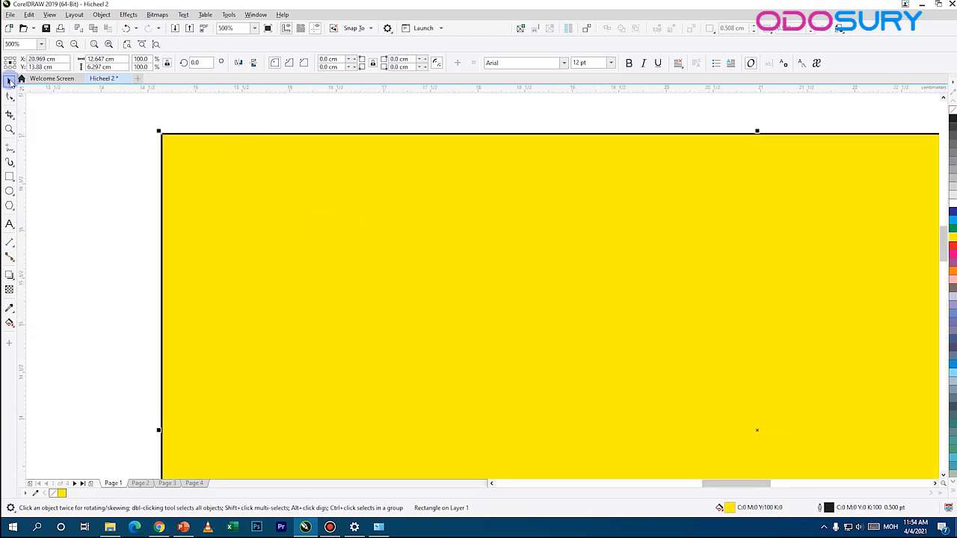
pyautogui.click(9, 82)
pyautogui.click(29, 92)
pyautogui.scroll(-4, 326, 240)
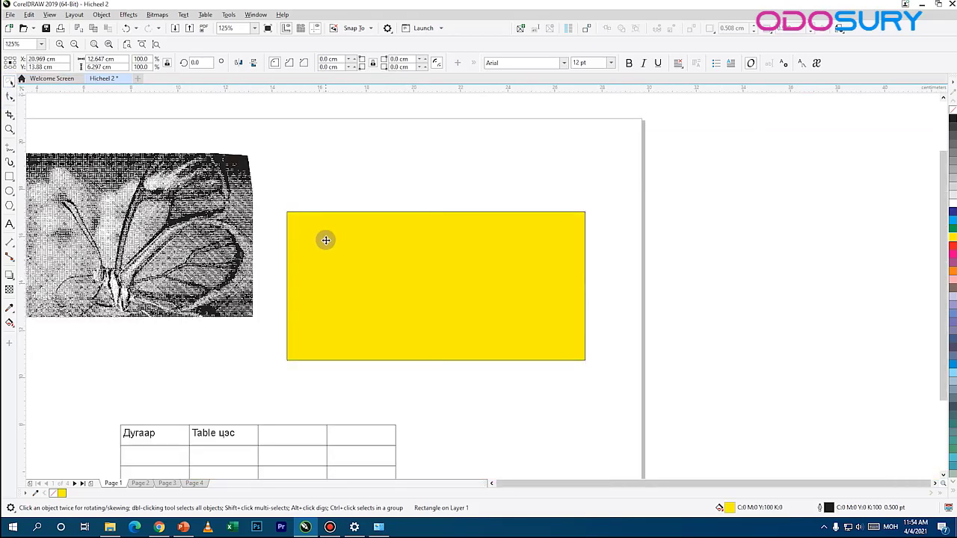
pyautogui.scroll(-3, 326, 240)
pyautogui.click(348, 227)
pyautogui.scroll(3, 339, 246)
pyautogui.scroll(-2, 408, 239)
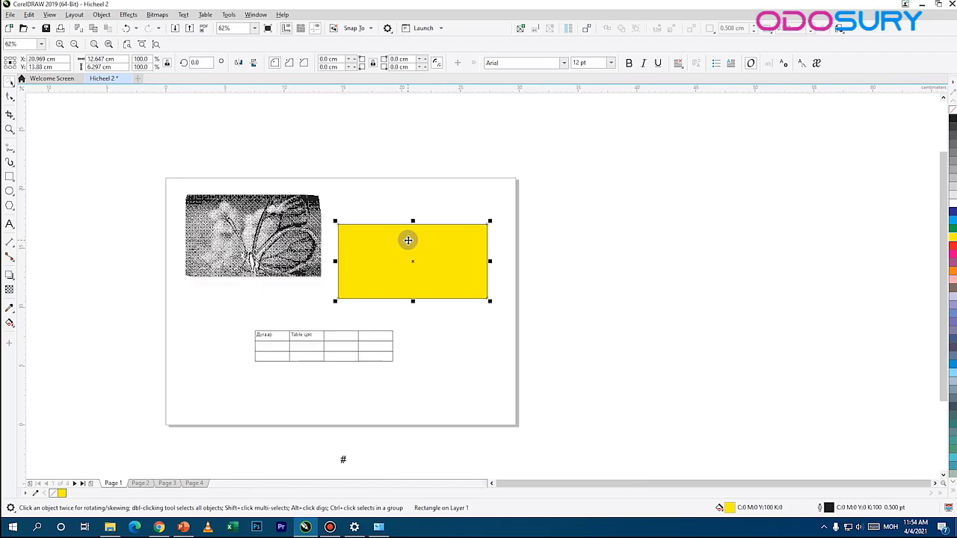
pyautogui.moveTo(506, 210)
pyautogui.mouseDown()
pyautogui.moveTo(489, 196)
pyautogui.moveTo(367, 170)
pyautogui.moveTo(228, 171)
pyautogui.moveTo(159, 252)
pyautogui.moveTo(257, 401)
pyautogui.moveTo(527, 255)
pyautogui.moveTo(524, 190)
pyautogui.moveTo(503, 208)
pyautogui.mouseUp()
pyautogui.moveTo(375, 250); pyautogui.dragTo(380, 273)
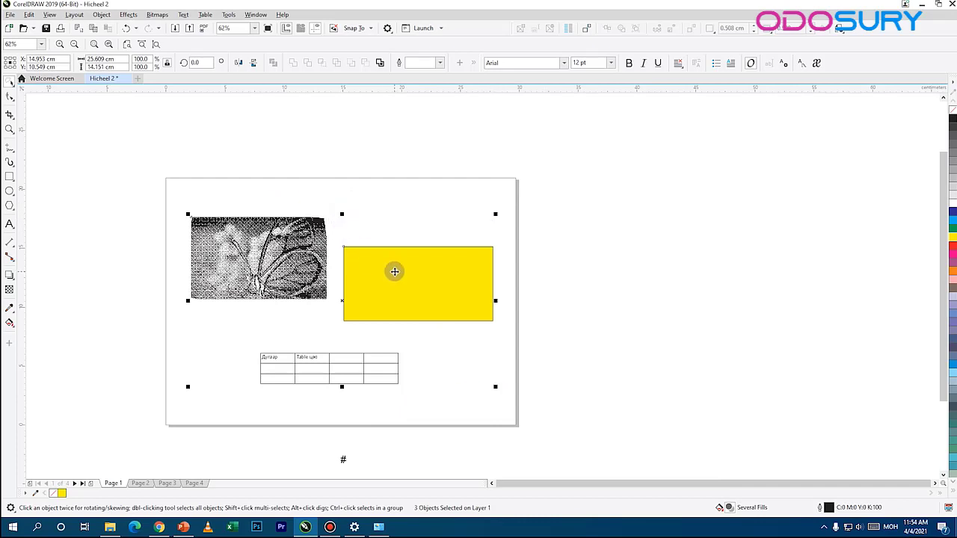
# - Try rotating the three selected objects together, and undo the rotation
pyautogui.click(351, 265)
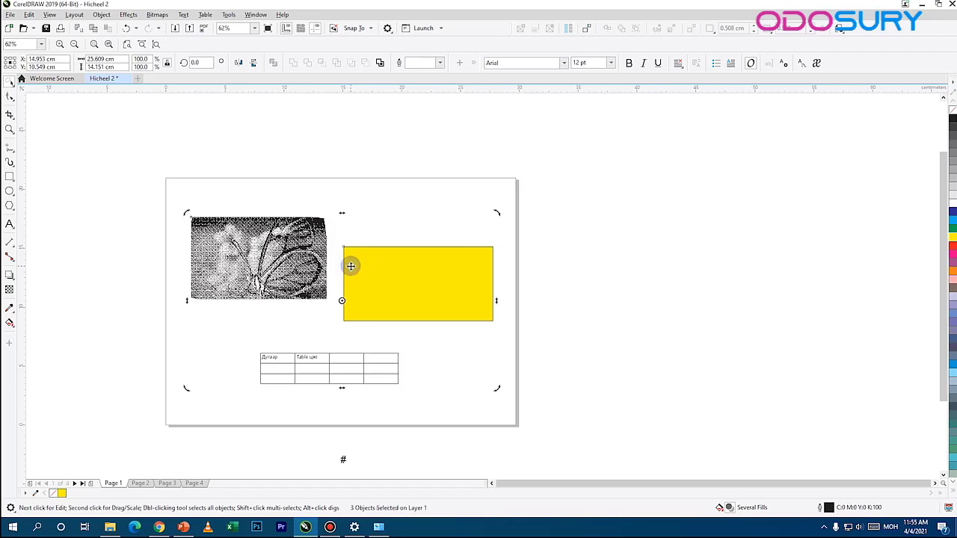
pyautogui.moveTo(494, 213); pyautogui.dragTo(414, 266)
pyautogui.hotkey('ctrl', 'z')
# - Try resizing the three selected objects together from their upper right corner, undo the change and clear the selection
pyautogui.click(387, 260)
pyautogui.click(387, 260)
pyautogui.click(387, 259)
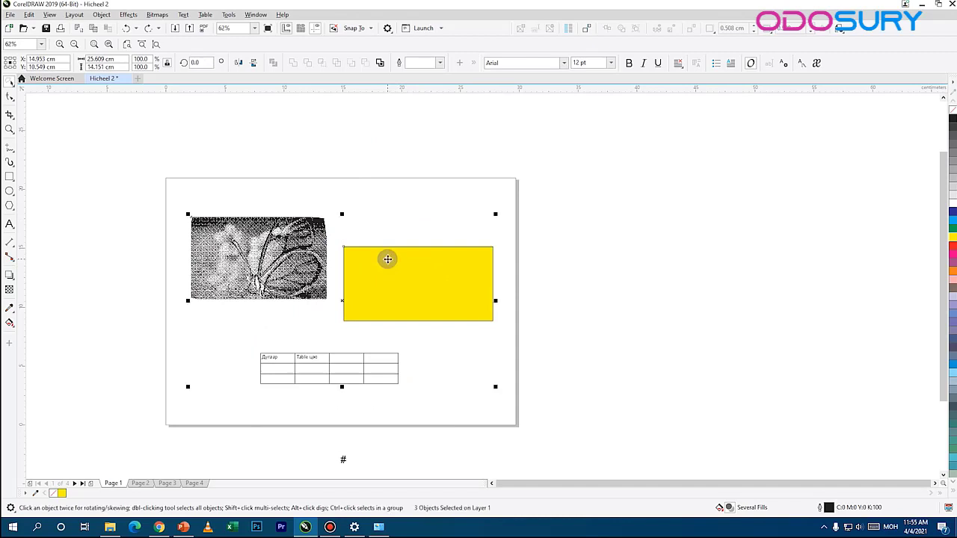
pyautogui.moveTo(497, 216); pyautogui.dragTo(532, 249)
pyautogui.hotkey('ctrl', 'z')
pyautogui.scroll(2, 452, 306)
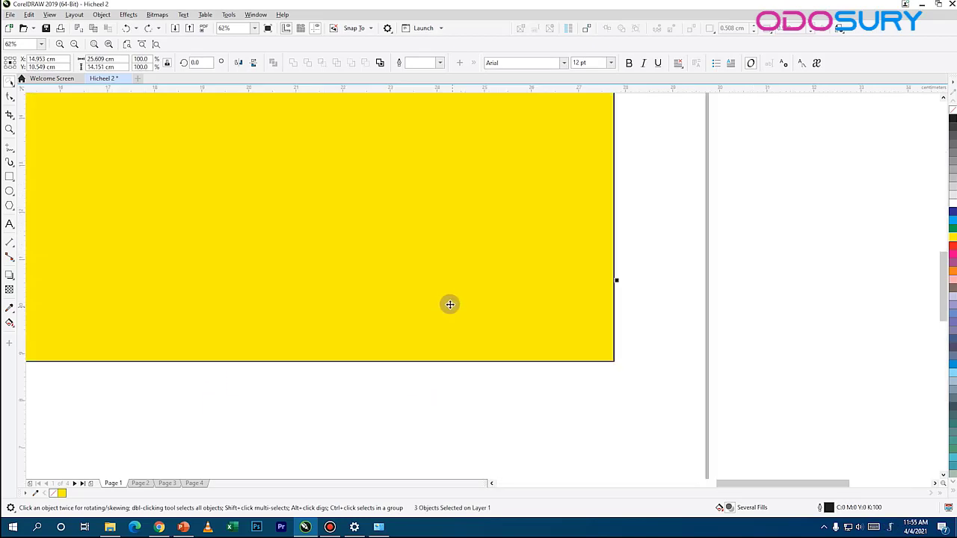
pyautogui.scroll(-2, 429, 296)
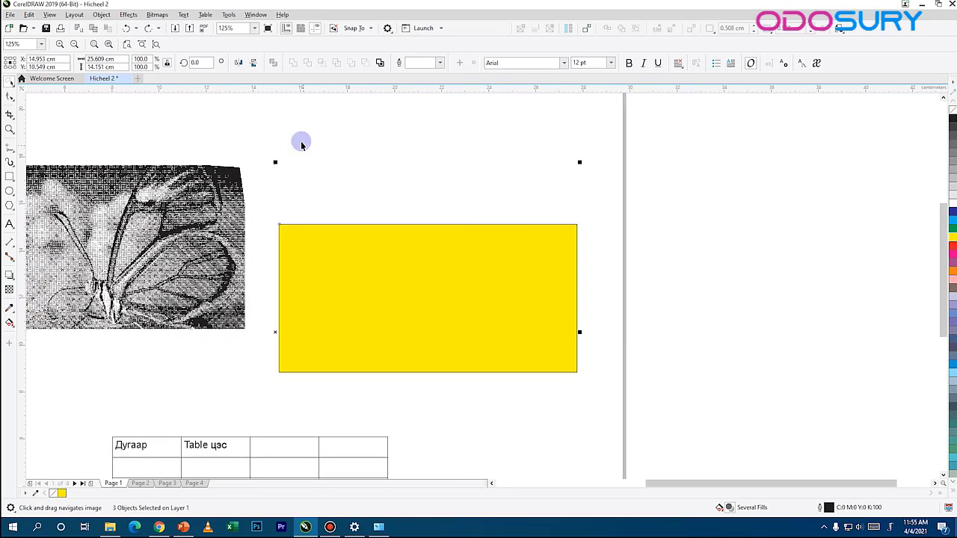
pyautogui.click(301, 141)
# - Try rounding the yellow rectangle's upper left corner by about 2.4 cm with the Shape tool, and undo it
pyautogui.click(10, 95)
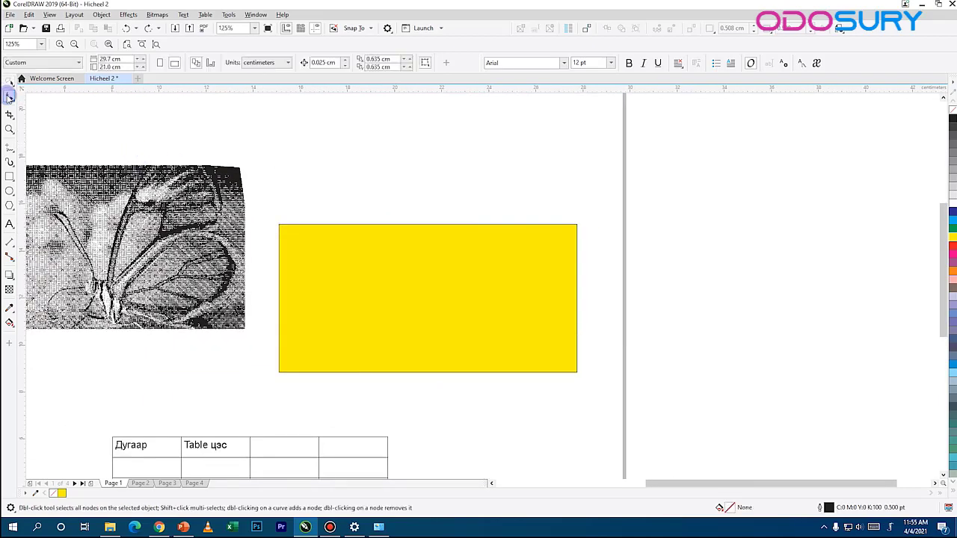
pyautogui.scroll(2, 468, 320)
pyautogui.click(377, 245)
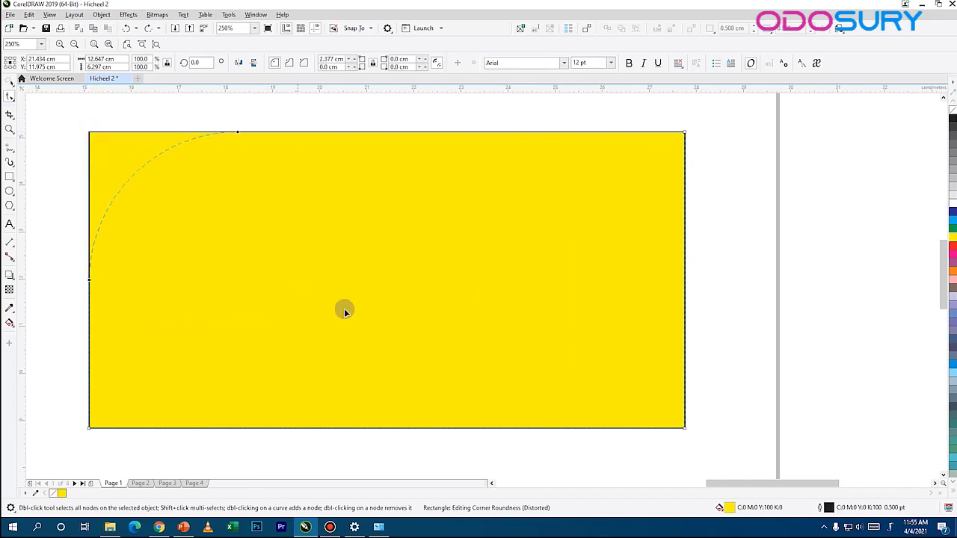
pyautogui.moveTo(207, 174); pyautogui.dragTo(179, 170)
pyautogui.hotkey('ctrl', 'z')
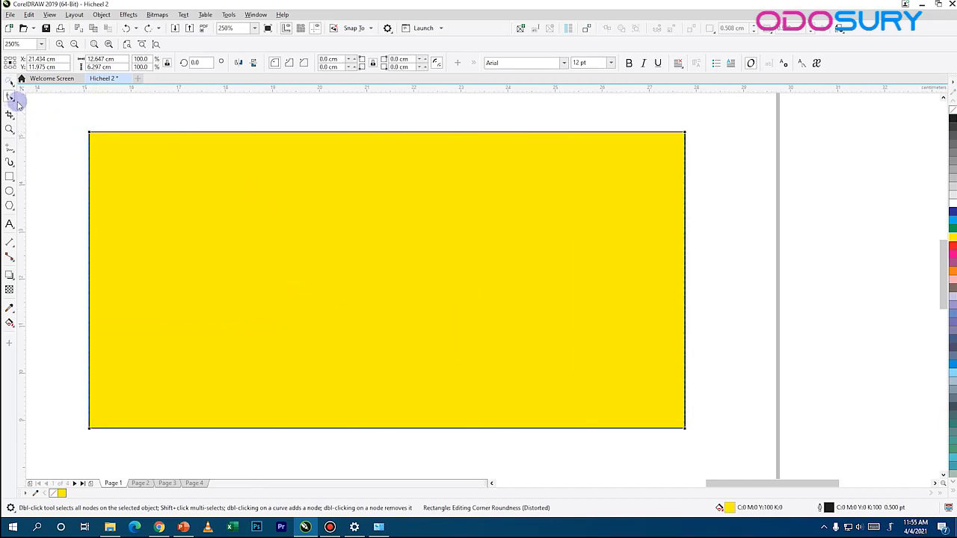
# - Smear four notches inward along the upper side of the rounded yellow shape, using a 3.81 cm nib and pressure 85
pyautogui.click(11, 95)
pyautogui.click(98, 122)
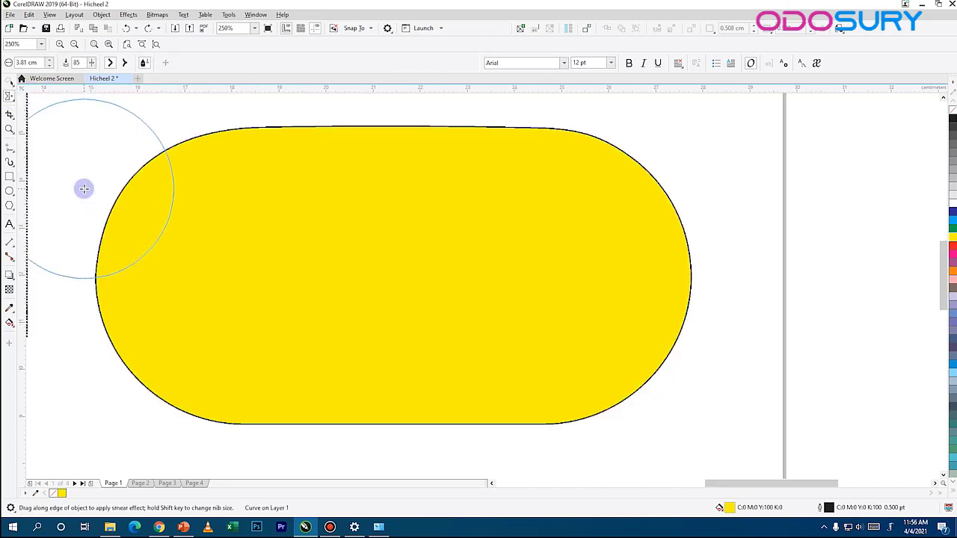
pyautogui.moveTo(126, 207)
pyautogui.mouseDown()
pyautogui.moveTo(310, 137)
pyautogui.moveTo(314, 214)
pyautogui.mouseUp()
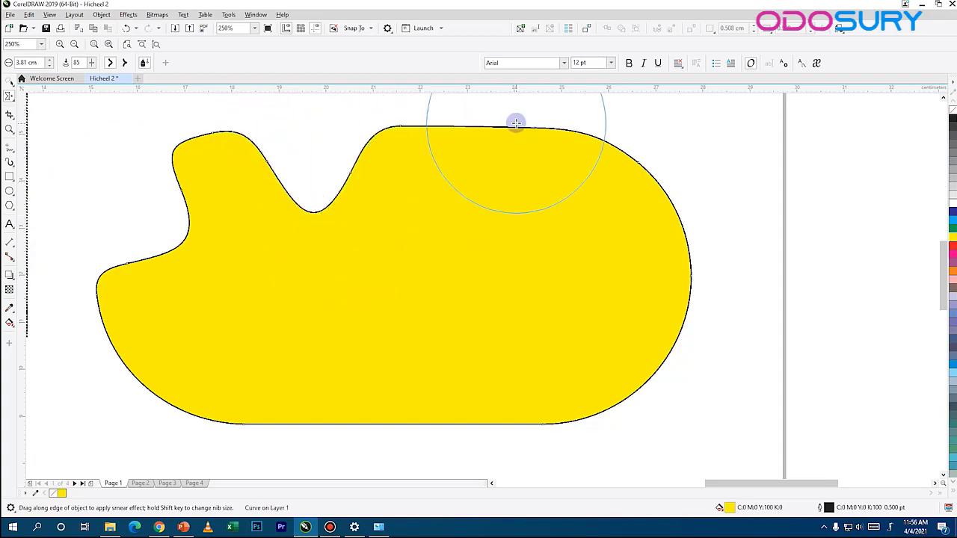
pyautogui.moveTo(498, 109); pyautogui.dragTo(493, 217)
pyautogui.moveTo(692, 159); pyautogui.dragTo(581, 238)
# - Twirl the yellow shape's first upper notch into a tight spiral with a 3.81 cm nib and rate 50
pyautogui.click(9, 95)
pyautogui.click(59, 132)
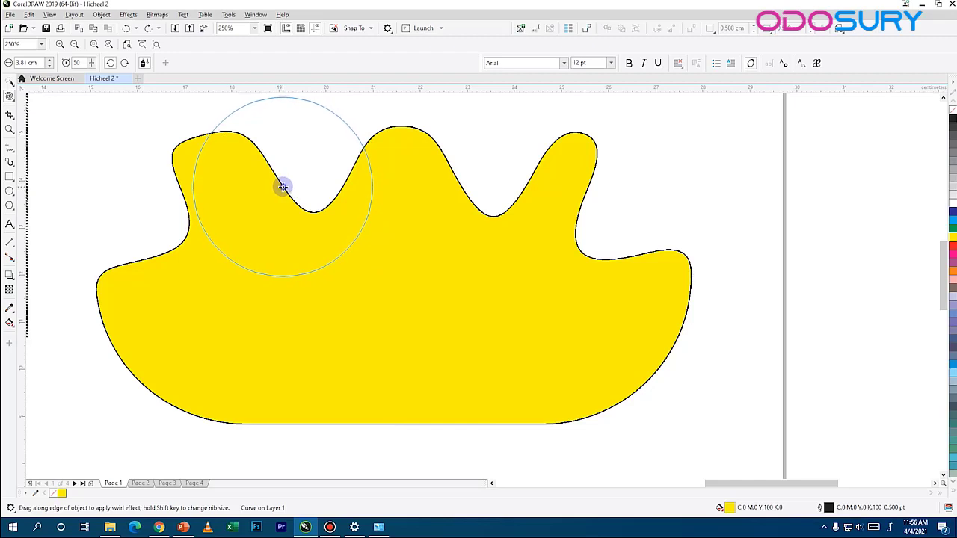
pyautogui.moveTo(283, 187); pyautogui.dragTo(284, 186)
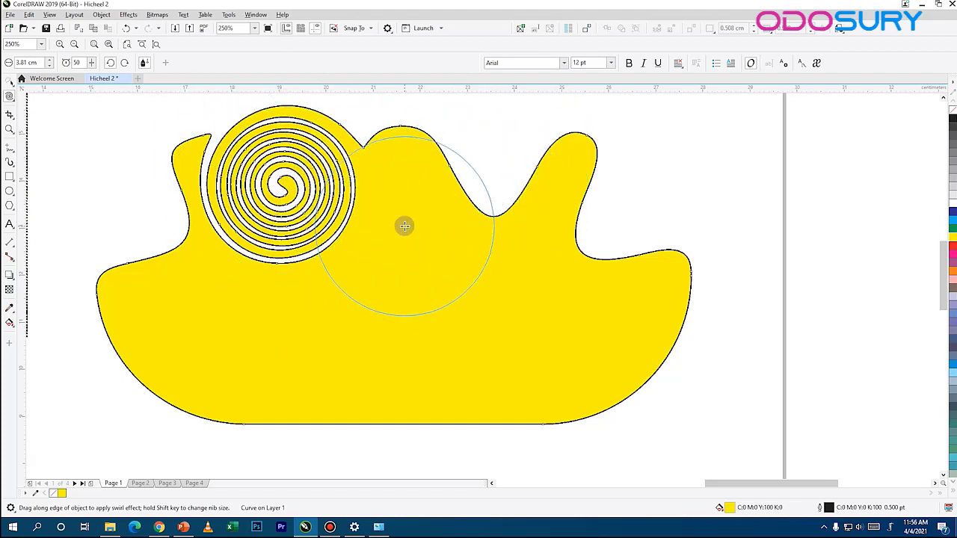
# - Pull the yellow shape's upper right part outward into a long point with Attract and Repel, using a 3.81 cm nib and rate 20
pyautogui.click(9, 96)
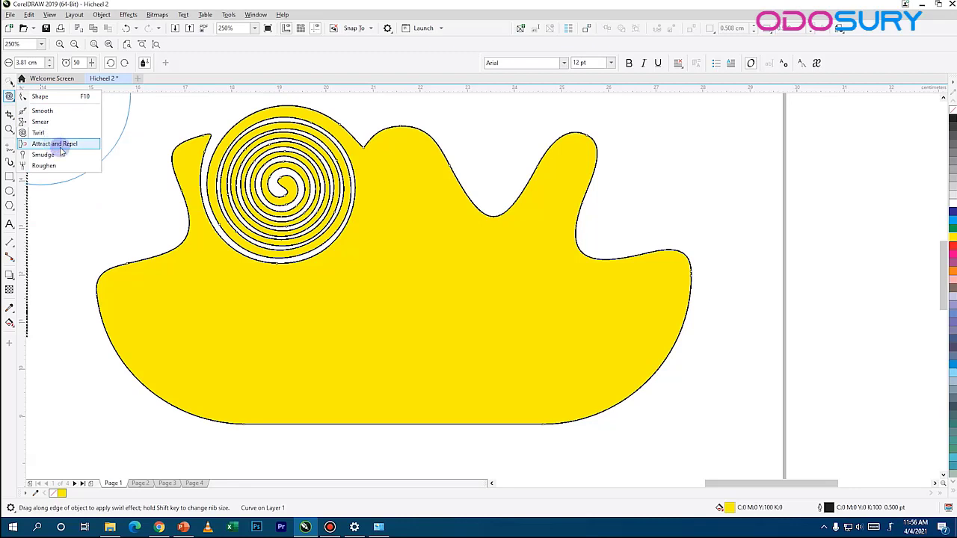
pyautogui.click(60, 145)
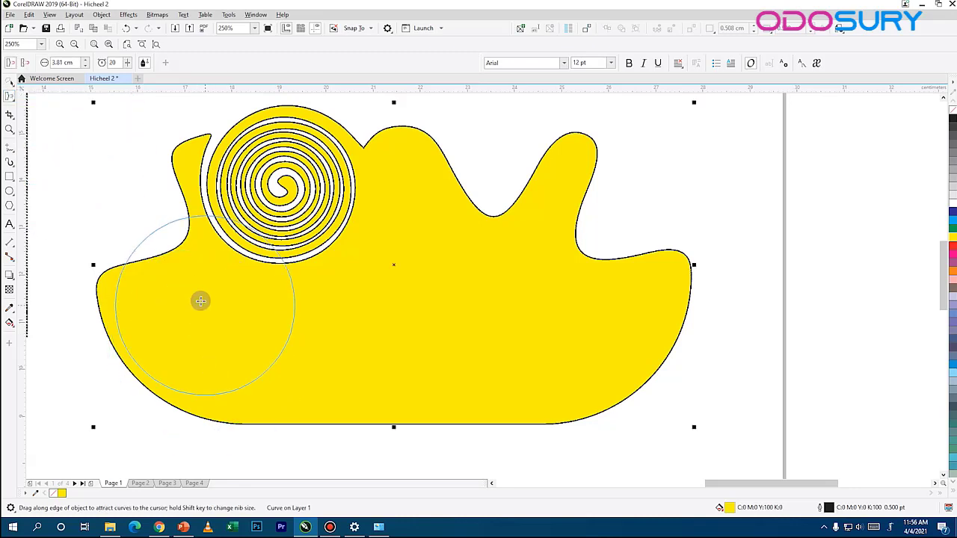
pyautogui.moveTo(163, 276); pyautogui.dragTo(112, 187)
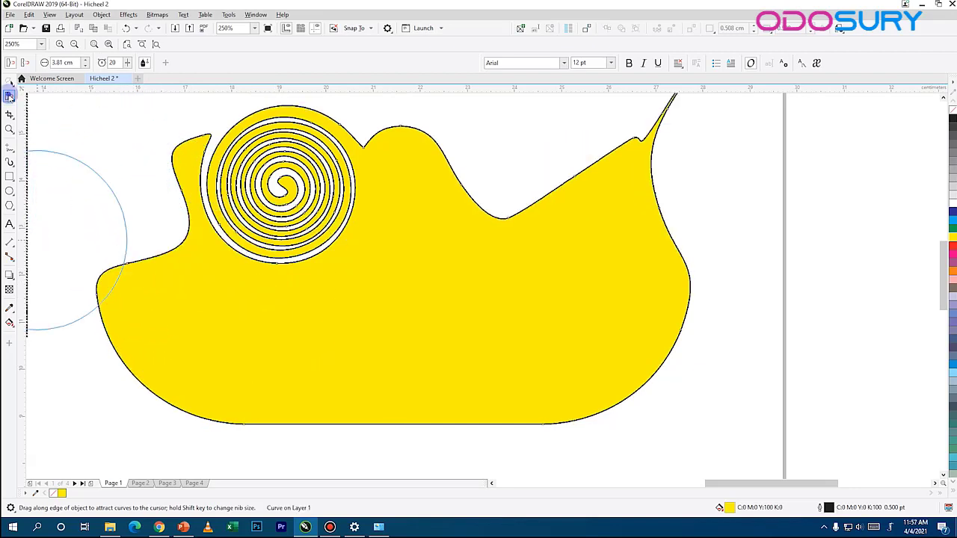
# - Smudge the yellow shape's lower right edge into outward spikes with a 2.0 cm nib, undoing the larger trial smudge
pyautogui.click(9, 95)
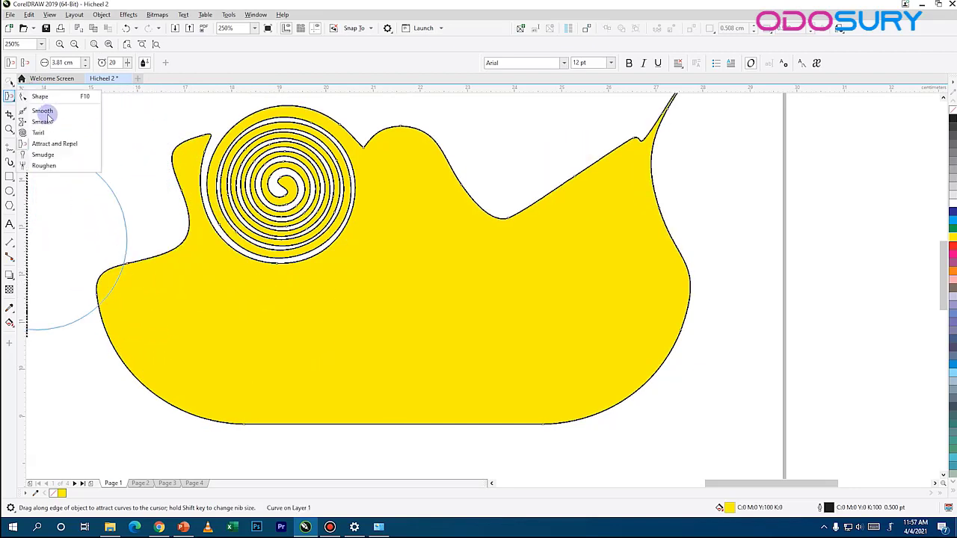
pyautogui.click(63, 156)
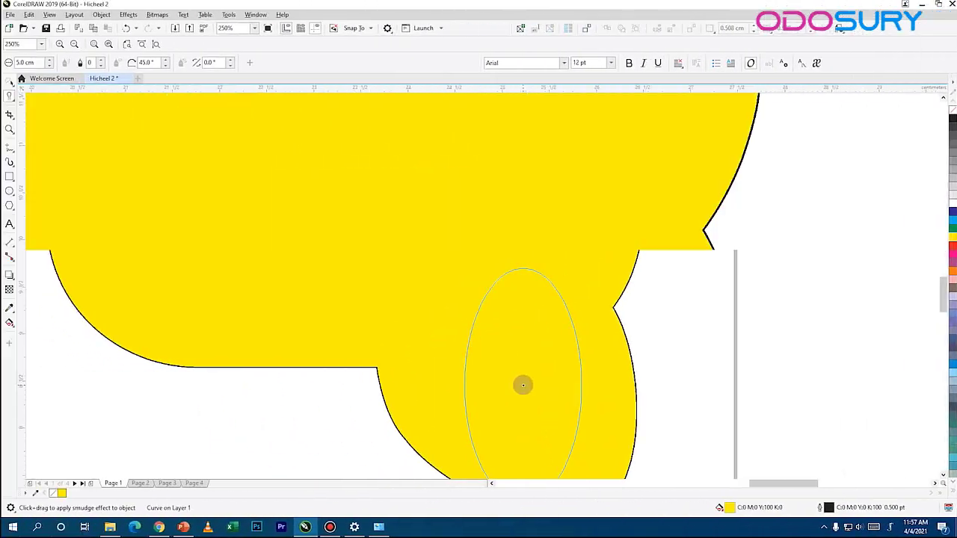
pyautogui.moveTo(523, 385)
pyautogui.mouseDown()
pyautogui.moveTo(515, 344)
pyautogui.moveTo(563, 299)
pyautogui.mouseUp()
pyautogui.hotkey('ctrl', 'z')
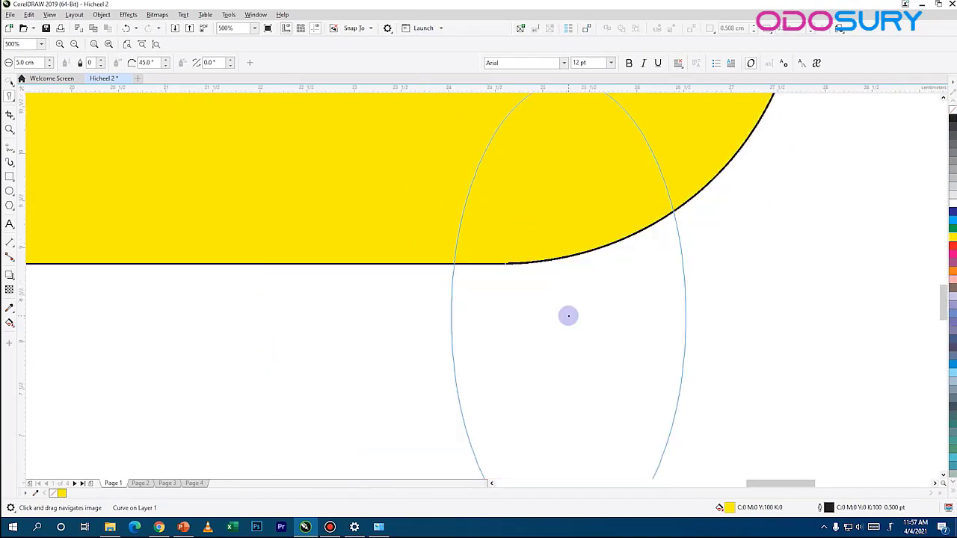
pyautogui.scroll(-2, 376, 187)
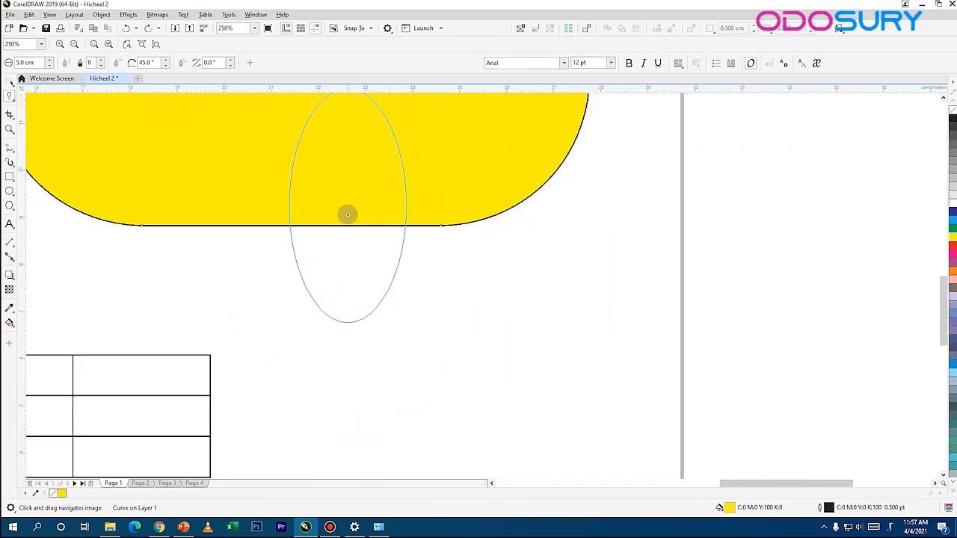
pyautogui.moveTo(37, 63); pyautogui.dragTo(3, 41)
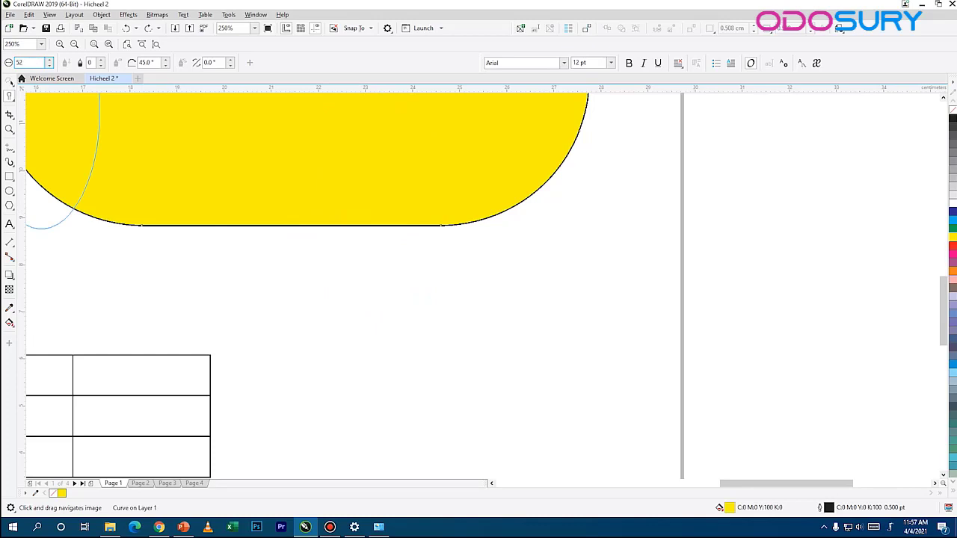
pyautogui.doubleClick(27, 61)
pyautogui.write('4')
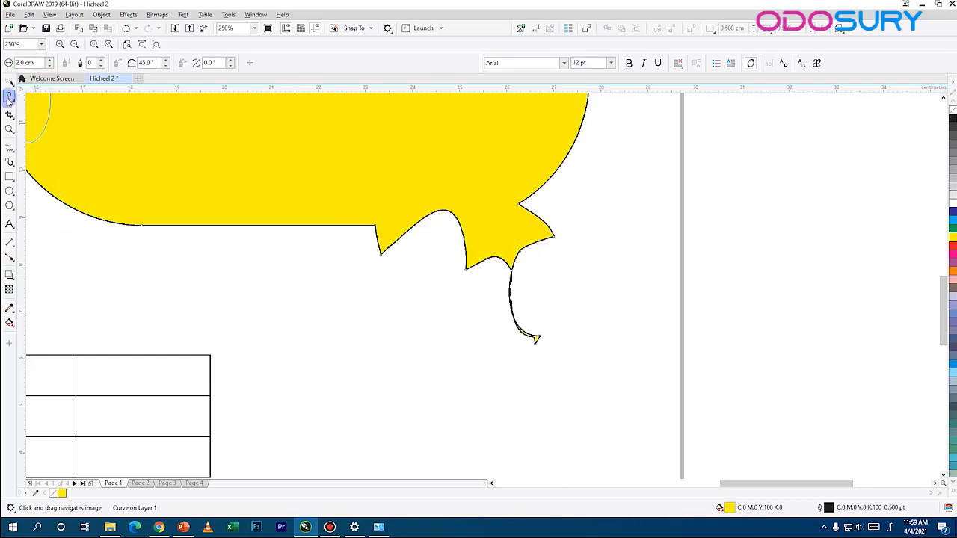
# - Roughen the left and middle parts of the yellow shape's lower edge with a 0.127 cm nib and spike frequency 1
pyautogui.click(9, 97)
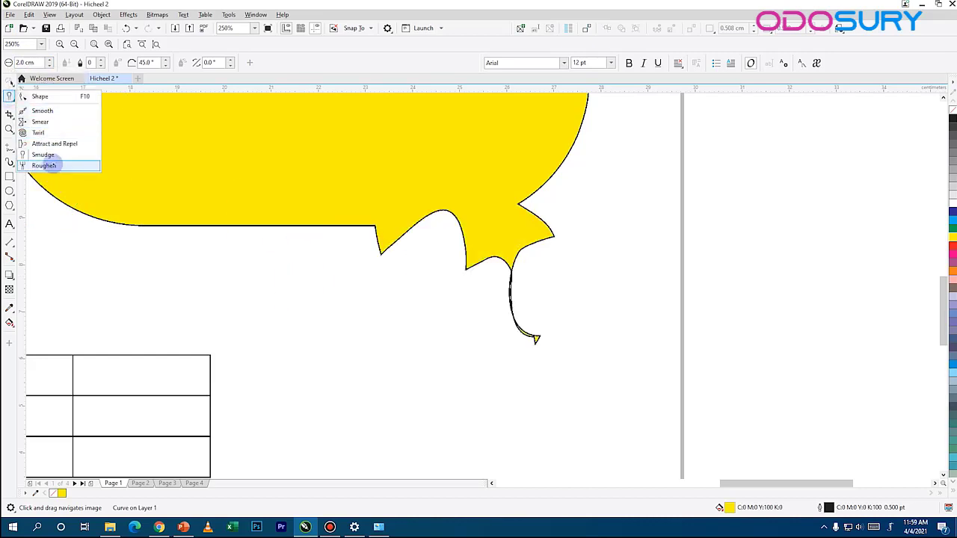
pyautogui.click(44, 165)
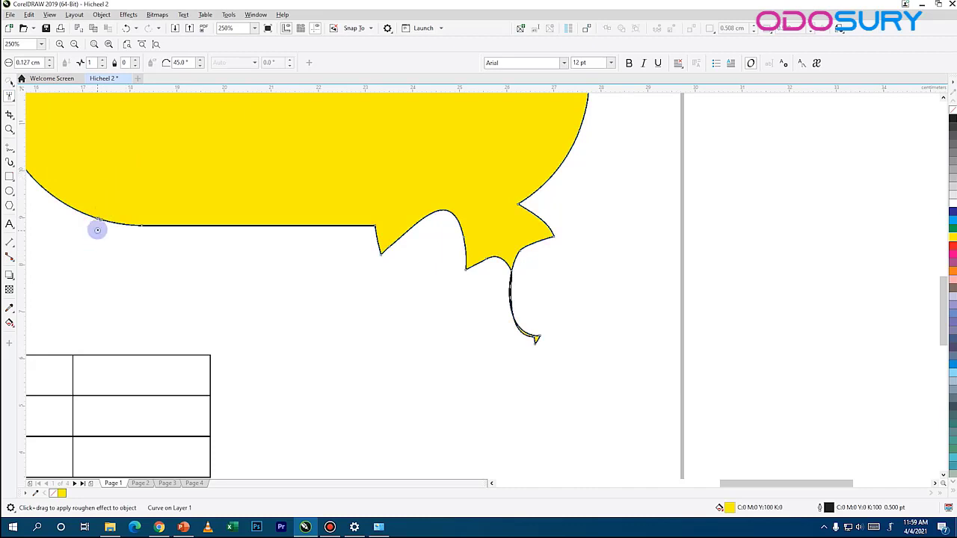
pyautogui.moveTo(100, 226)
pyautogui.mouseDown()
pyautogui.moveTo(206, 237)
pyautogui.moveTo(131, 232)
pyautogui.moveTo(166, 216)
pyautogui.moveTo(174, 236)
pyautogui.moveTo(185, 216)
pyautogui.moveTo(192, 235)
pyautogui.moveTo(200, 213)
pyautogui.moveTo(201, 225)
pyautogui.moveTo(216, 216)
pyautogui.moveTo(217, 244)
pyautogui.moveTo(224, 214)
pyautogui.moveTo(229, 232)
pyautogui.moveTo(234, 218)
pyautogui.moveTo(256, 226)
pyautogui.mouseUp()
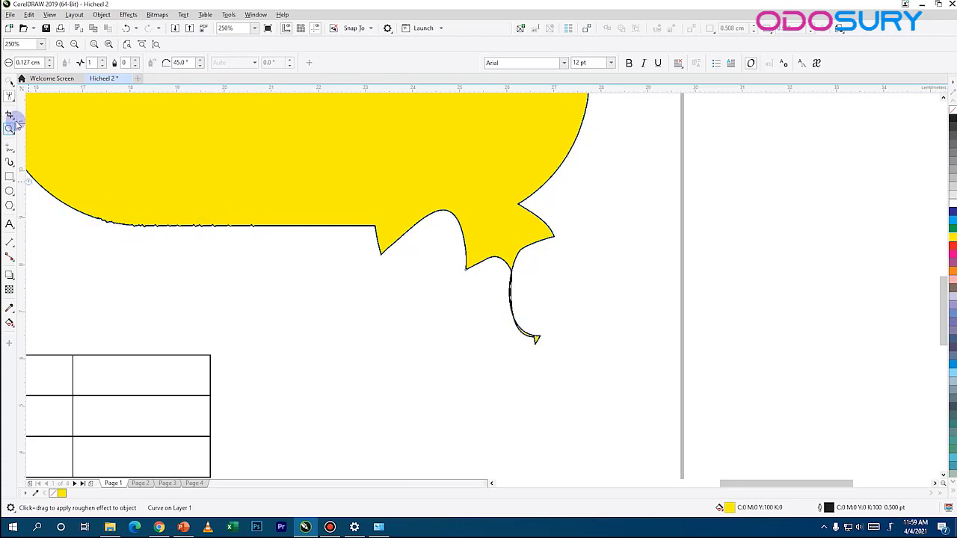
pyautogui.scroll(6, 137, 241)
pyautogui.moveTo(289, 183)
pyautogui.mouseDown()
pyautogui.moveTo(288, 134)
pyautogui.moveTo(303, 206)
pyautogui.moveTo(328, 177)
pyautogui.moveTo(339, 192)
pyautogui.moveTo(388, 189)
pyautogui.mouseUp()
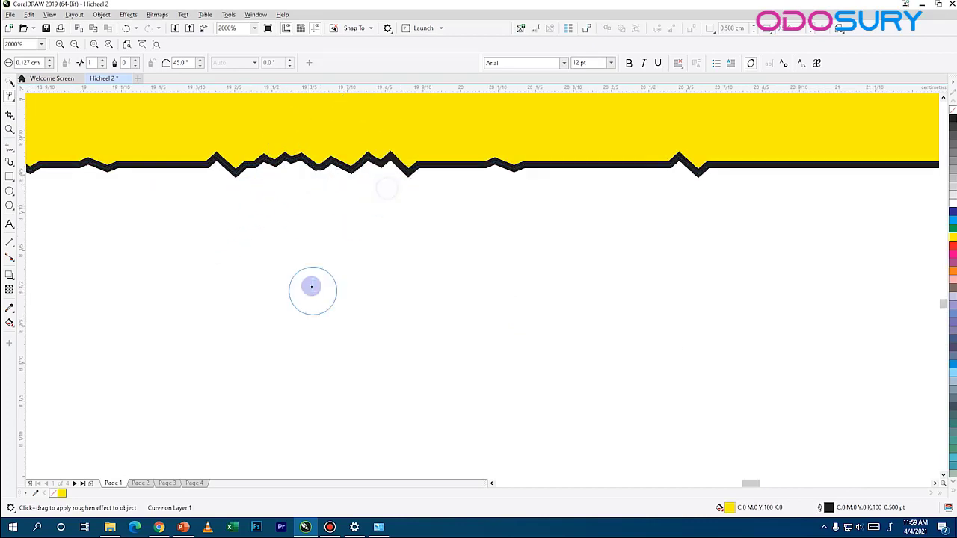
pyautogui.moveTo(468, 188)
pyautogui.mouseDown()
pyautogui.moveTo(483, 128)
pyautogui.moveTo(558, 159)
pyautogui.mouseUp()
pyautogui.moveTo(567, 123); pyautogui.dragTo(569, 126)
pyautogui.moveTo(595, 166); pyautogui.dragTo(610, 127)
pyautogui.moveTo(623, 182); pyautogui.dragTo(635, 154)
pyautogui.moveTo(666, 207); pyautogui.dragTo(678, 140)
# - Crop the yellow shape to a rectangular area around its middle, keeping most of the spiral and cutting off the lower spikes
pyautogui.scroll(-2, 494, 215)
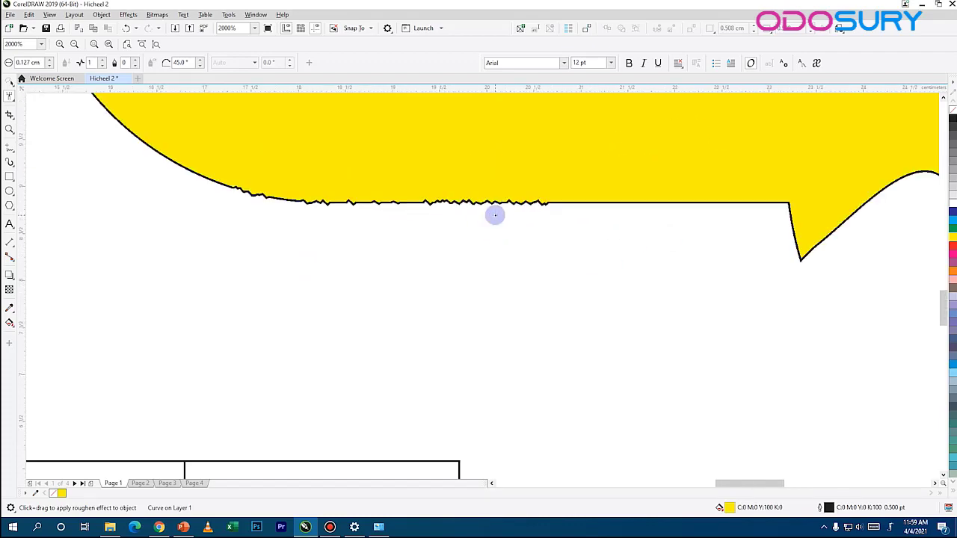
pyautogui.scroll(-2, 501, 217)
pyautogui.scroll(2, 514, 210)
pyautogui.scroll(-1, 490, 192)
pyautogui.moveTo(490, 192); pyautogui.dragTo(375, 254)
pyautogui.click(9, 113)
pyautogui.moveTo(166, 170); pyautogui.dragTo(445, 374)
pyautogui.moveTo(555, 410); pyautogui.dragTo(557, 411)
pyautogui.doubleClick(318, 295)
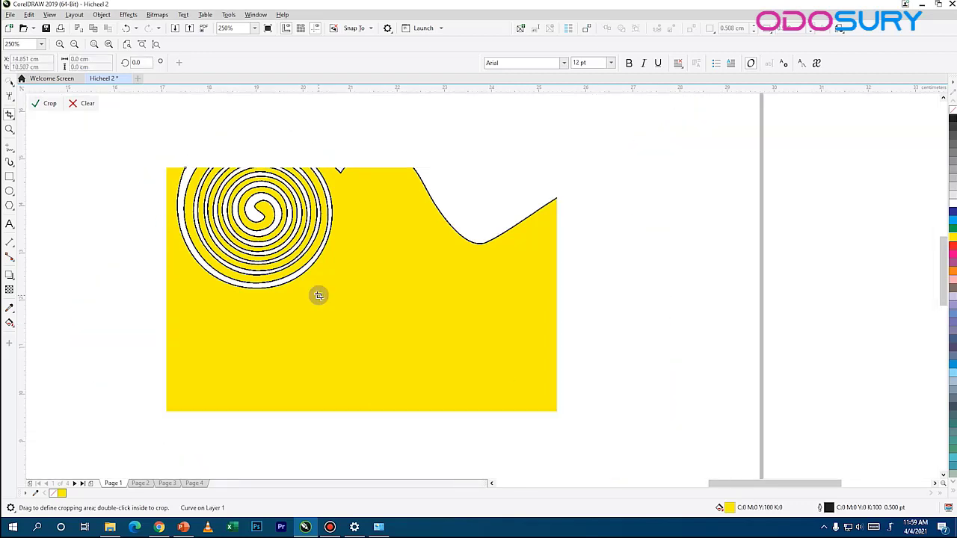
pyautogui.press('z')
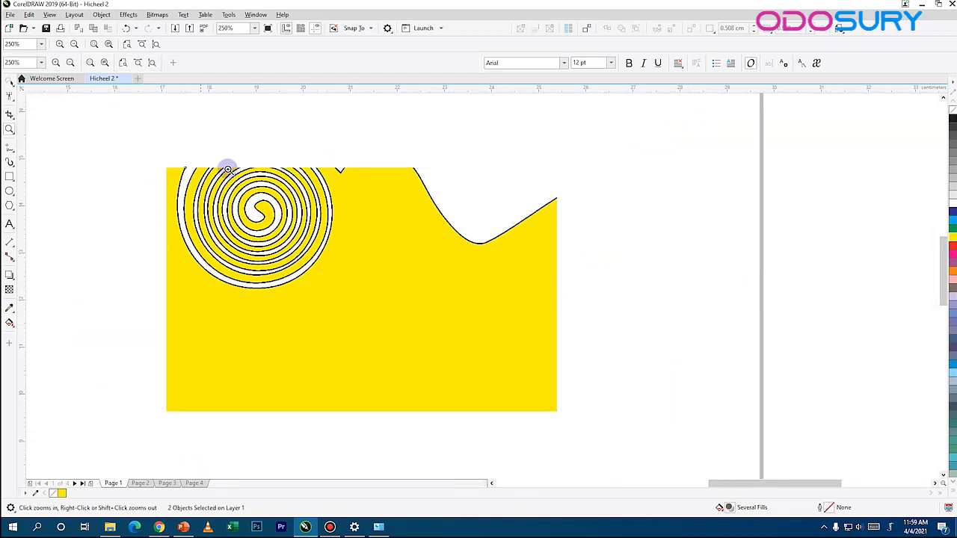
pyautogui.moveTo(348, 262); pyautogui.dragTo(391, 412)
pyautogui.scroll(-3, 407, 287)
pyautogui.press('space')
pyautogui.moveTo(386, 354); pyautogui.dragTo(470, 250)
pyautogui.press('F10')
pyautogui.moveTo(457, 164); pyautogui.dragTo(516, 239)
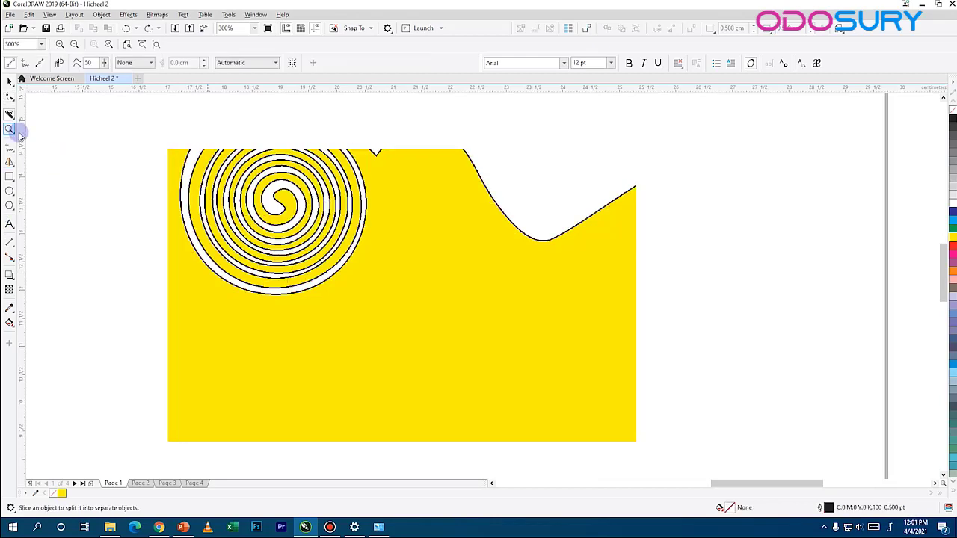
# - Slice the yellow shape diagonally from lower left to upper right with the Knife tool and move the two pieces apart
pyautogui.click(7, 123)
pyautogui.click(45, 124)
pyautogui.moveTo(149, 412); pyautogui.dragTo(604, 148)
pyautogui.click(9, 81)
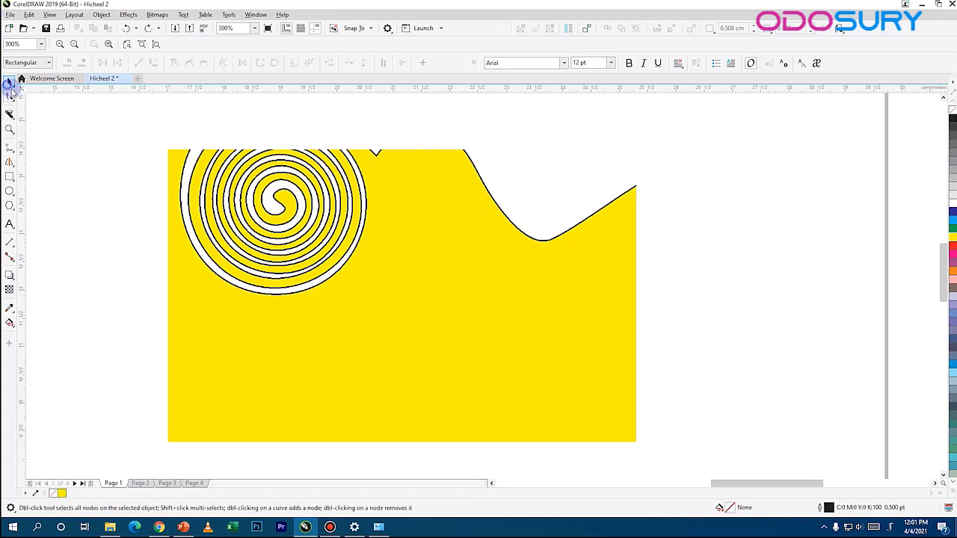
pyautogui.moveTo(404, 221); pyautogui.dragTo(320, 150)
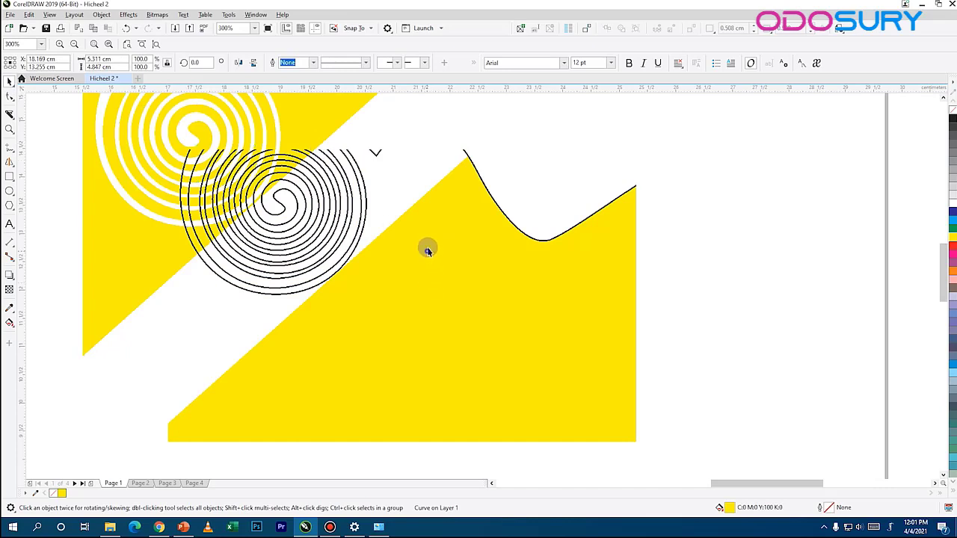
pyautogui.moveTo(427, 251); pyautogui.dragTo(554, 167)
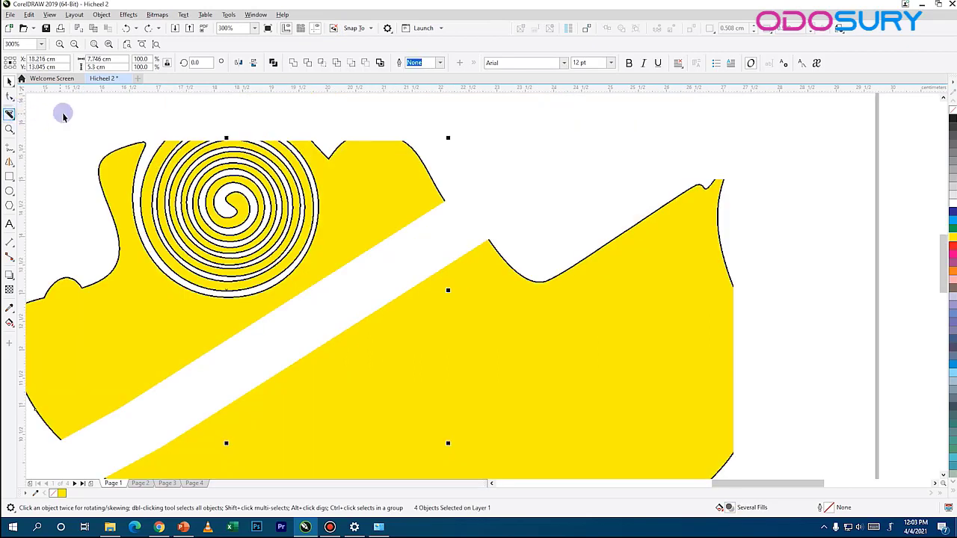
# - Remove the inner spiral segments from the upper left yellow piece with Virtual Segment Delete
pyautogui.click(12, 117)
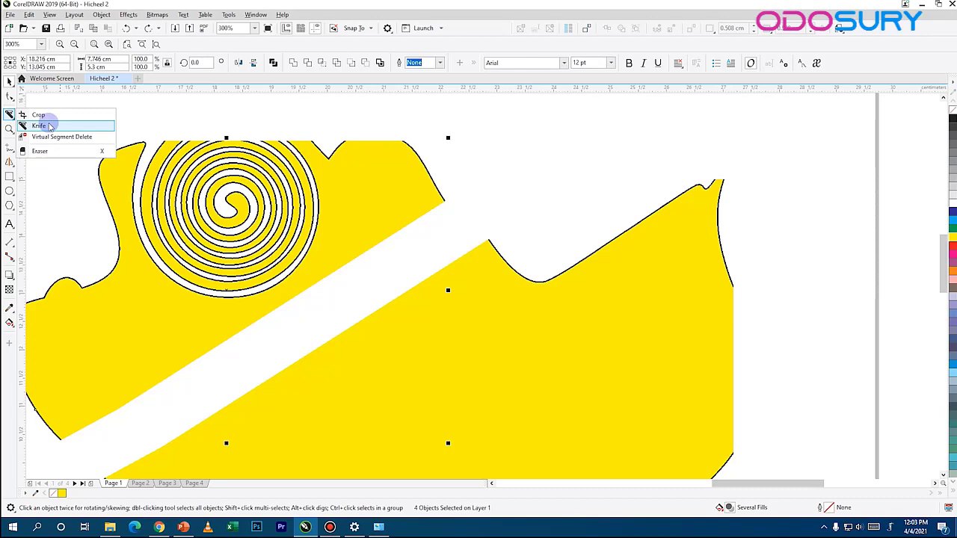
pyautogui.click(45, 137)
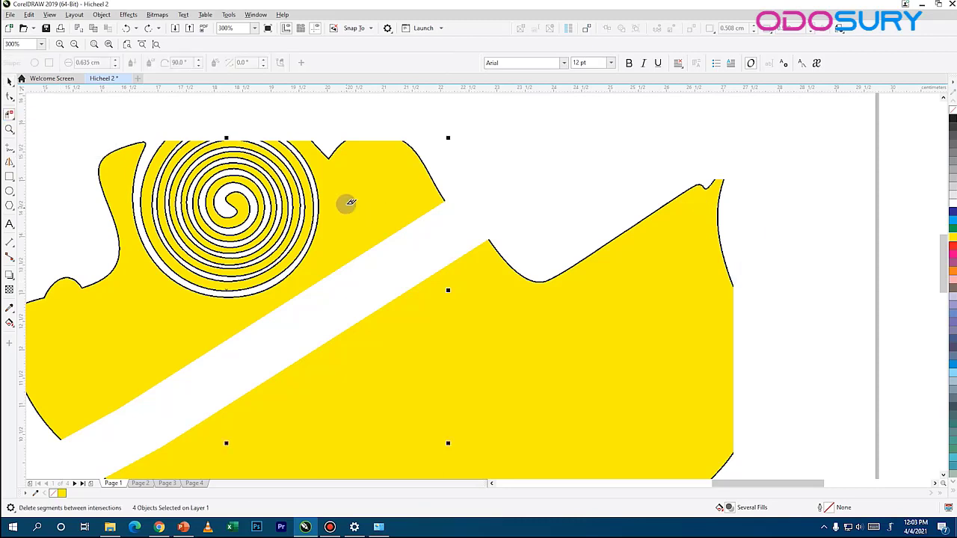
pyautogui.click(229, 160)
# - Erase the spiral area and upper part of the upper left yellow piece with a round 0.635 cm Eraser nib
pyautogui.click(9, 113)
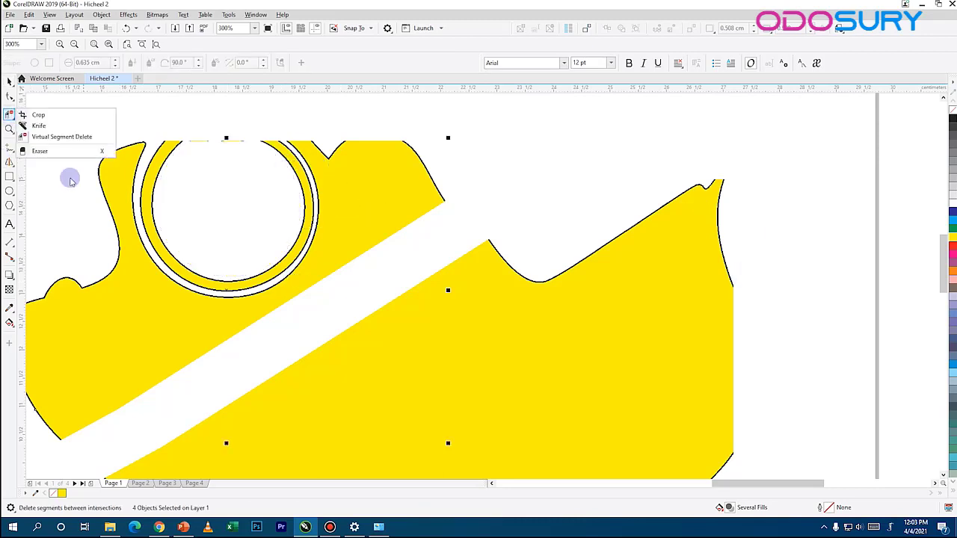
pyautogui.click(45, 150)
pyautogui.moveTo(185, 149)
pyautogui.mouseDown()
pyautogui.moveTo(291, 175)
pyautogui.moveTo(224, 235)
pyautogui.moveTo(136, 160)
pyautogui.moveTo(294, 287)
pyautogui.moveTo(331, 217)
pyautogui.moveTo(441, 220)
pyautogui.mouseUp()
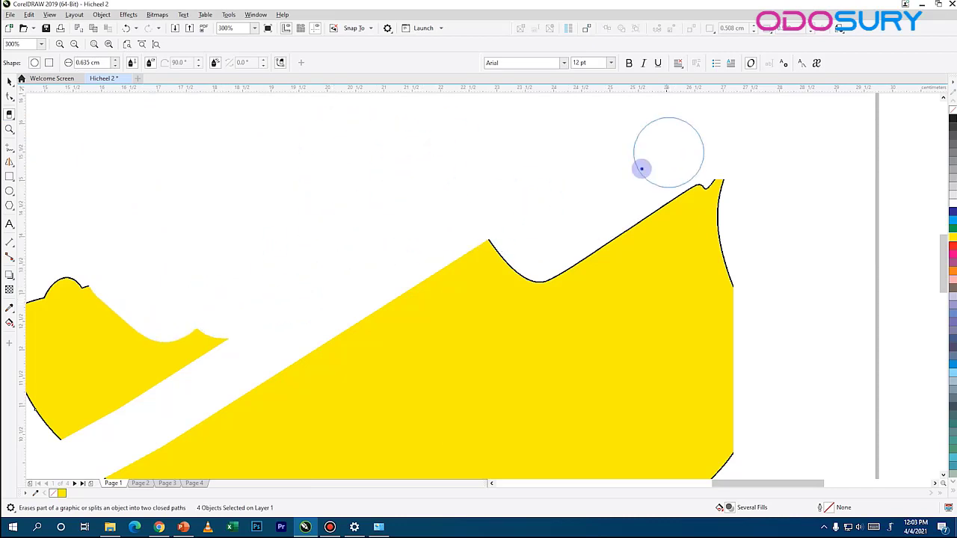
# - Select the larger lower right yellow piece and erase its upper right corner along a curved edge
pyautogui.click(10, 82)
pyautogui.click(329, 353)
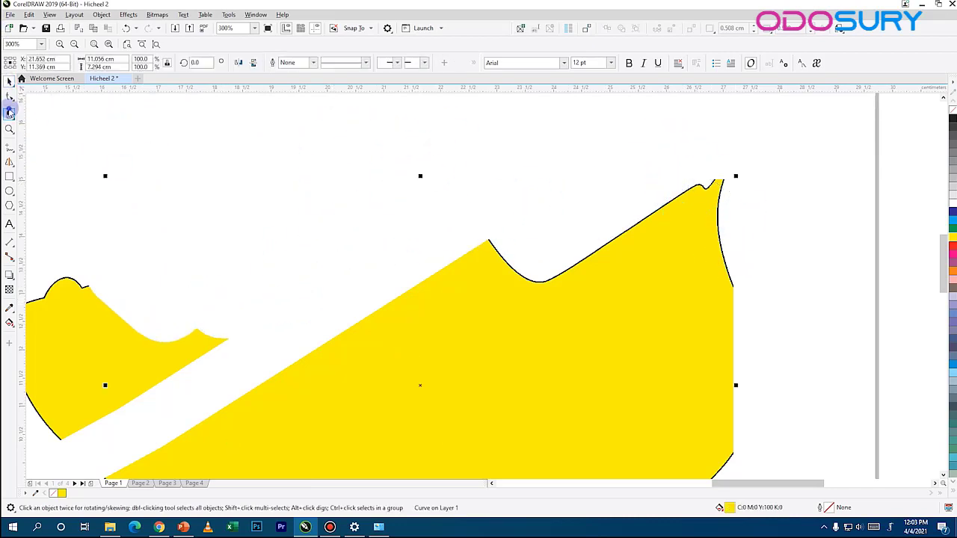
pyautogui.click(10, 113)
pyautogui.moveTo(669, 141)
pyautogui.mouseDown()
pyautogui.moveTo(717, 184)
pyautogui.moveTo(662, 164)
pyautogui.moveTo(646, 218)
pyautogui.moveTo(737, 266)
pyautogui.moveTo(583, 219)
pyautogui.moveTo(734, 272)
pyautogui.mouseUp()
pyautogui.click(10, 81)
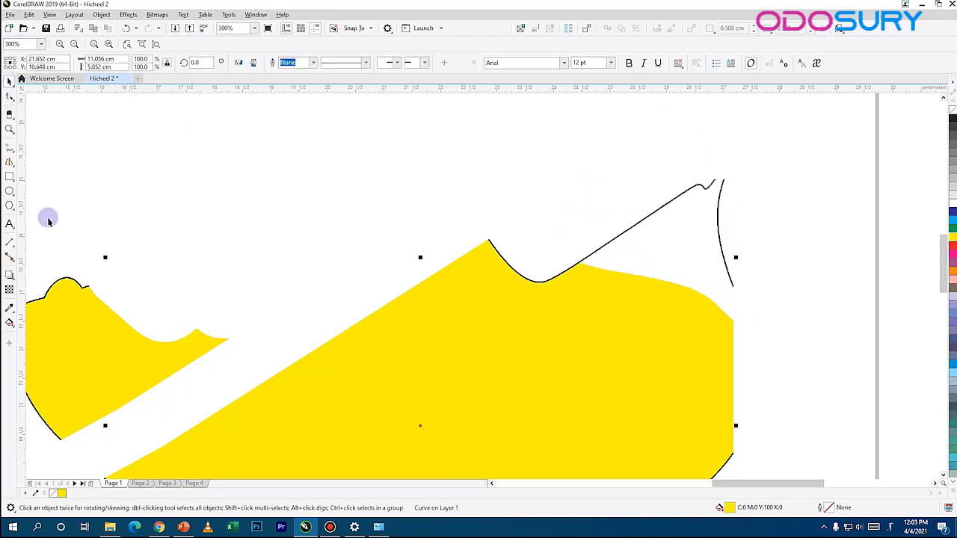
# - Replace a trial Freehand scribble with a rough closed freehand rectangle about 4.0 by 1.3 cm above the yellow pieces
pyautogui.click(8, 130)
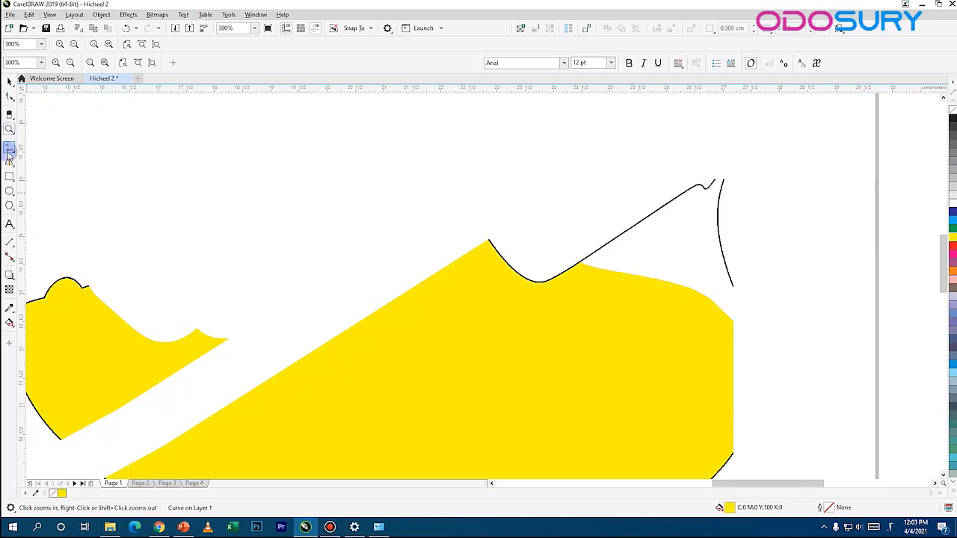
pyautogui.click(10, 147)
pyautogui.click(47, 146)
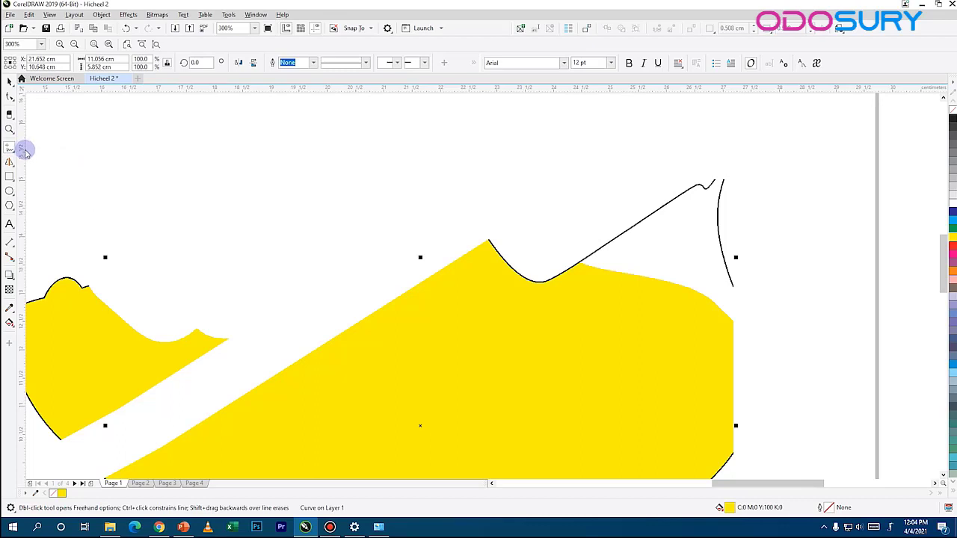
pyautogui.click(10, 149)
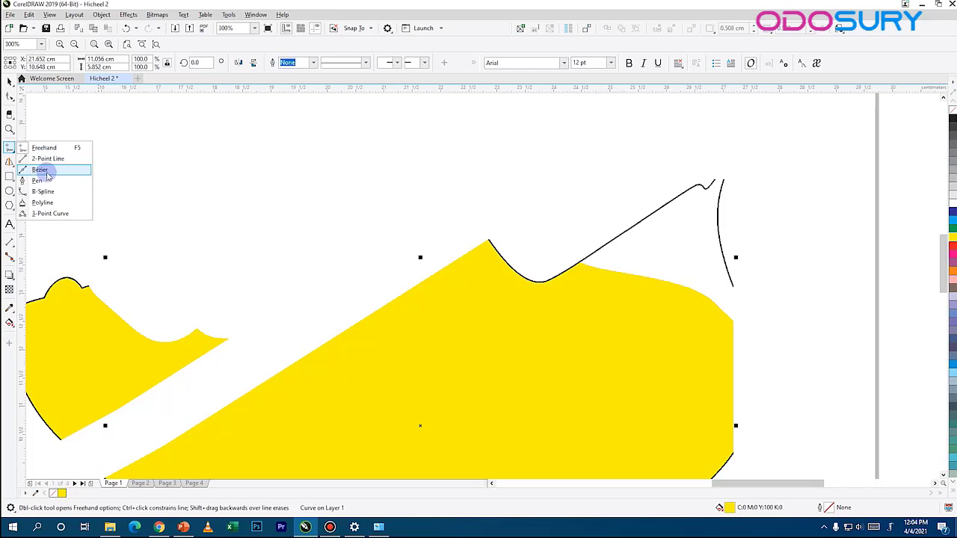
pyautogui.click(44, 147)
pyautogui.moveTo(159, 174)
pyautogui.mouseDown()
pyautogui.moveTo(329, 234)
pyautogui.moveTo(120, 190)
pyautogui.moveTo(160, 182)
pyautogui.mouseUp()
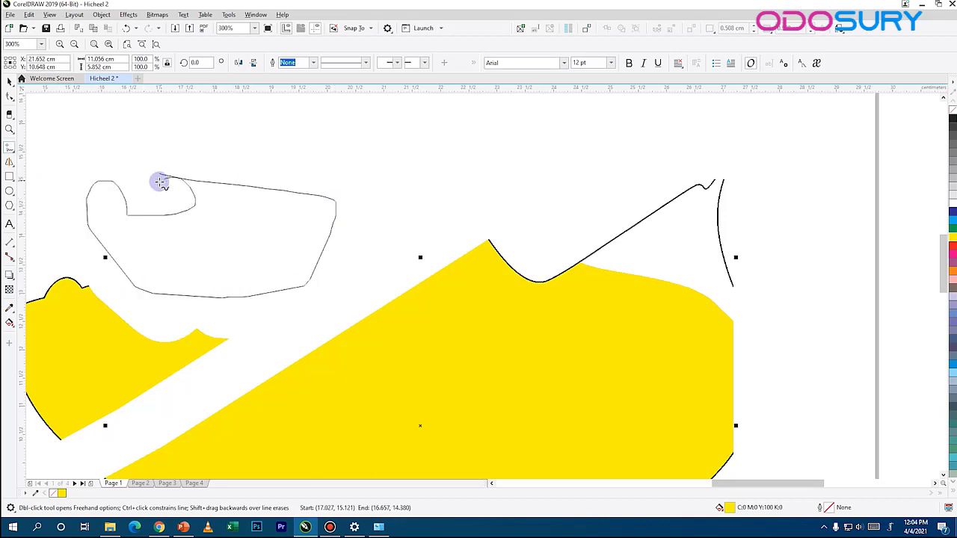
pyautogui.moveTo(221, 157)
pyautogui.mouseDown()
pyautogui.moveTo(609, 201)
pyautogui.moveTo(349, 308)
pyautogui.moveTo(246, 251)
pyautogui.moveTo(359, 306)
pyautogui.mouseUp()
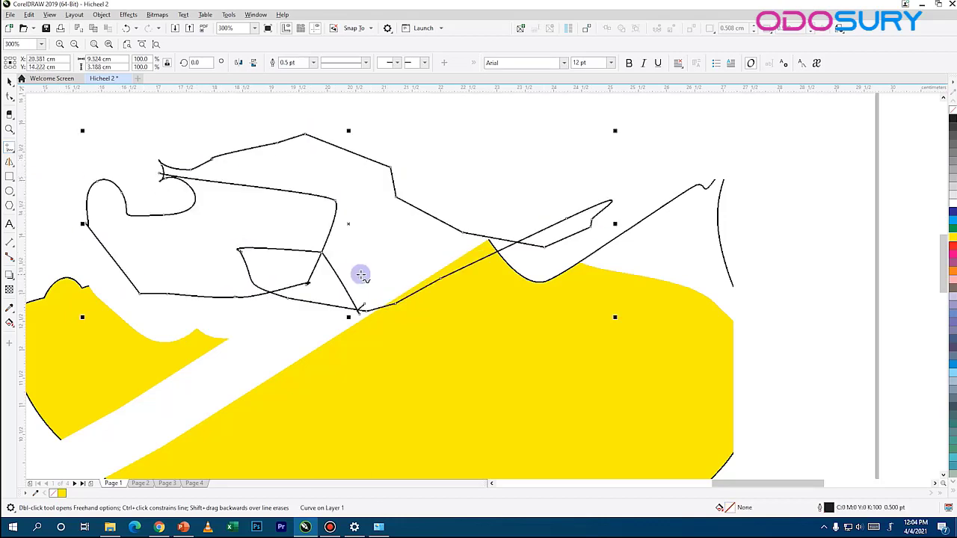
pyautogui.press('Delete')
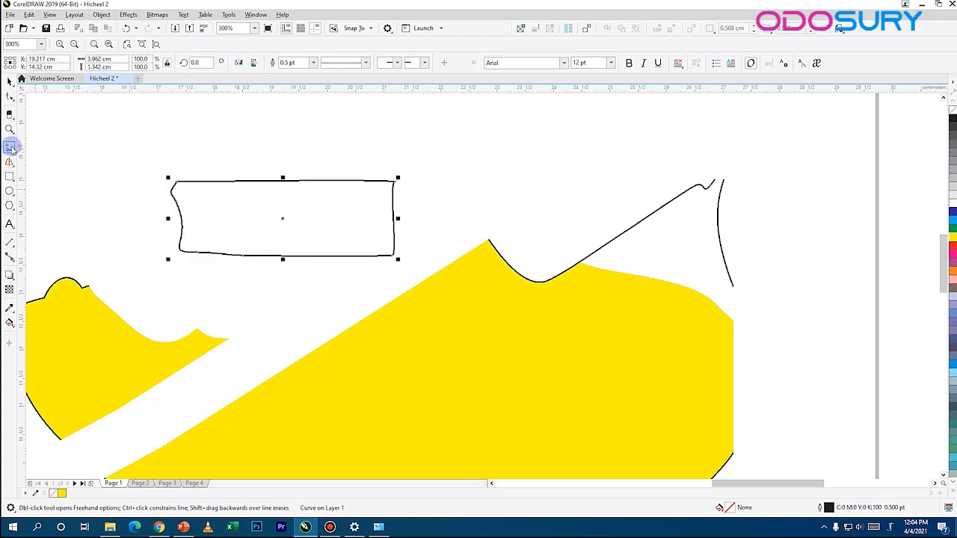
# - Draw a horizontal 2-Point Line about 6.6 cm long above the freehand rectangle
pyautogui.click(11, 149)
pyautogui.click(60, 157)
pyautogui.moveTo(121, 140)
pyautogui.mouseDown()
pyautogui.moveTo(496, 175)
pyautogui.moveTo(496, 186)
pyautogui.mouseUp()
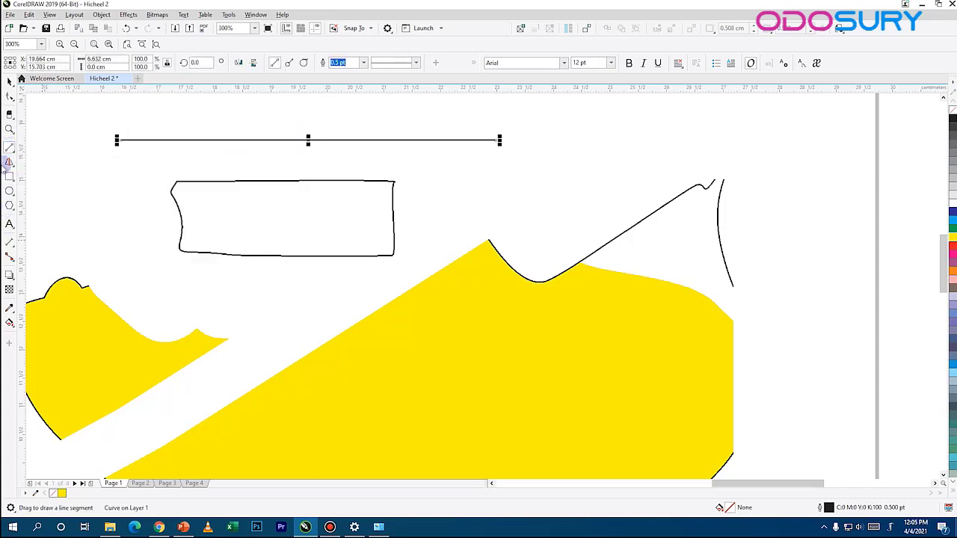
# - Draw a smooth multi-node curve with the Bézier tool near the horizontal line
pyautogui.click(12, 148)
pyautogui.click(37, 166)
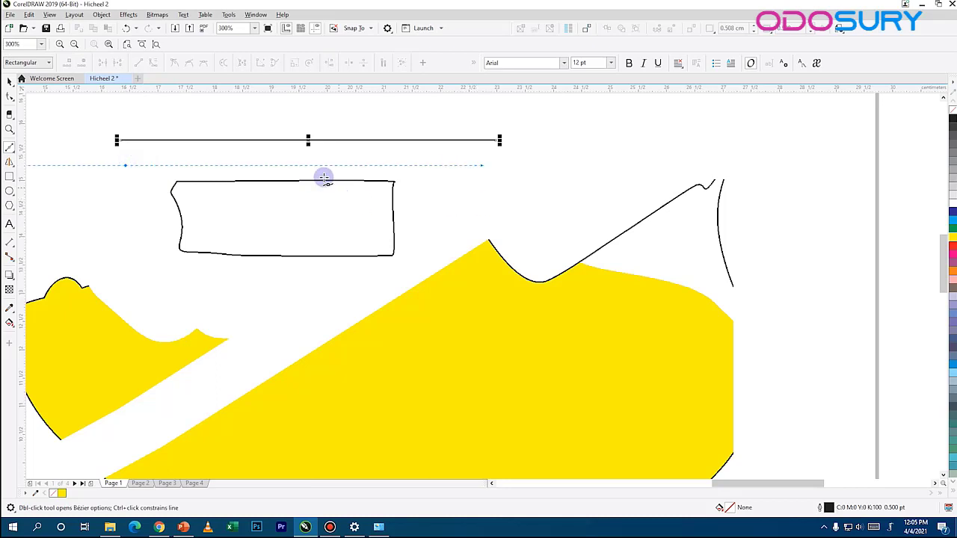
pyautogui.moveTo(274, 166); pyautogui.dragTo(284, 184)
pyautogui.click(426, 207)
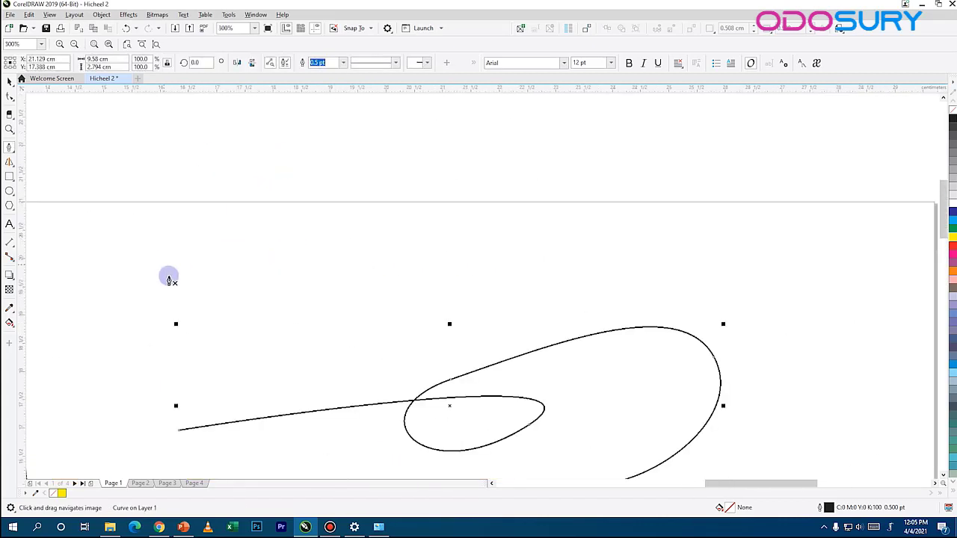
# - Draw a closed heart about 2.1 by 1.9 cm with the Pen tool, above the left end of the looping curve
pyautogui.click(184, 270)
pyautogui.moveTo(122, 214); pyautogui.dragTo(126, 178)
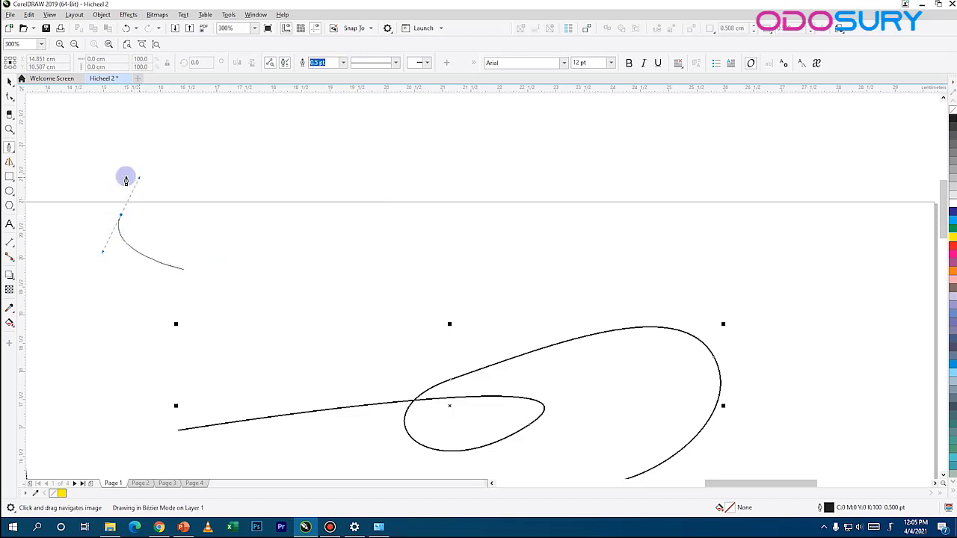
pyautogui.moveTo(188, 218); pyautogui.dragTo(273, 178)
pyautogui.click(184, 270)
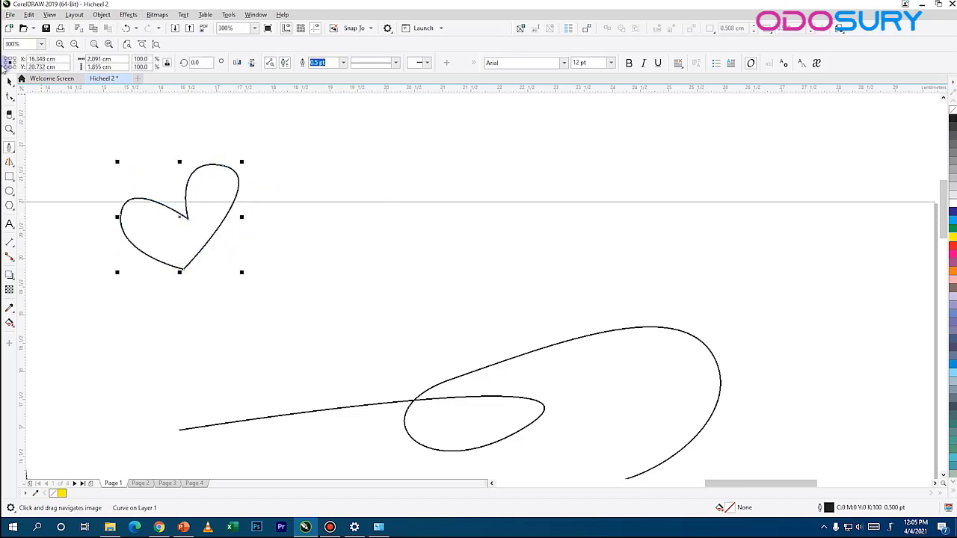
# - Fill the heart with red and move it straight down
pyautogui.click(10, 82)
pyautogui.click(953, 245)
pyautogui.moveTo(208, 208); pyautogui.dragTo(208, 304)
pyautogui.moveTo(415, 394)
pyautogui.mouseDown()
pyautogui.moveTo(401, 434)
pyautogui.moveTo(415, 394)
pyautogui.mouseUp()
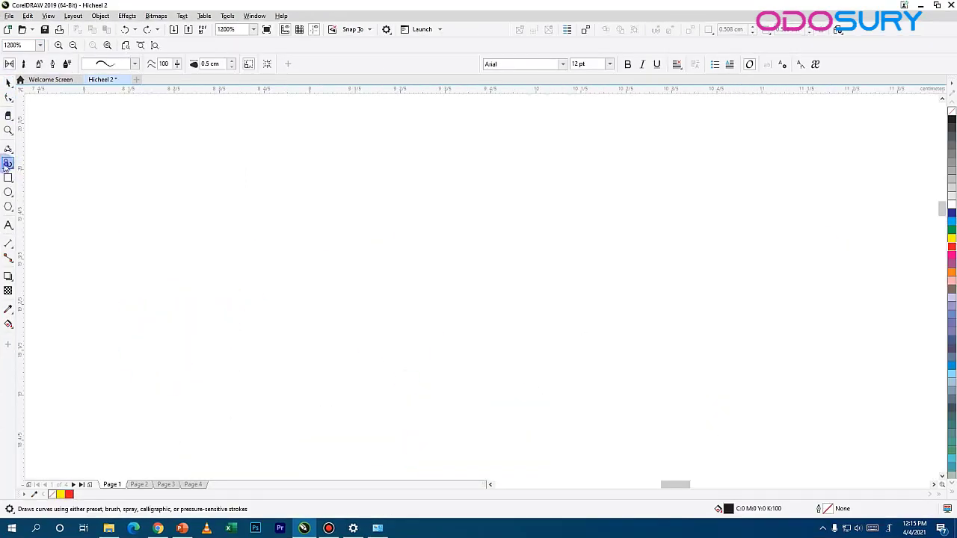
# - Draw a long wavy Artistic Media preset stroke across the empty area with a 0.5 cm width
pyautogui.click(7, 164)
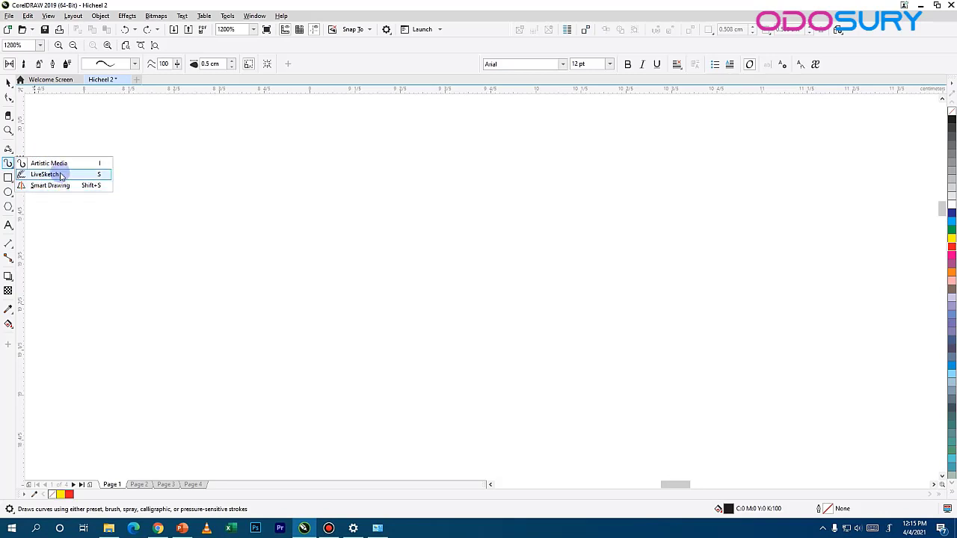
pyautogui.click(63, 168)
pyautogui.moveTo(117, 368)
pyautogui.mouseDown()
pyautogui.moveTo(156, 219)
pyautogui.moveTo(230, 210)
pyautogui.moveTo(448, 282)
pyautogui.moveTo(577, 284)
pyautogui.moveTo(708, 307)
pyautogui.moveTo(840, 277)
pyautogui.mouseUp()
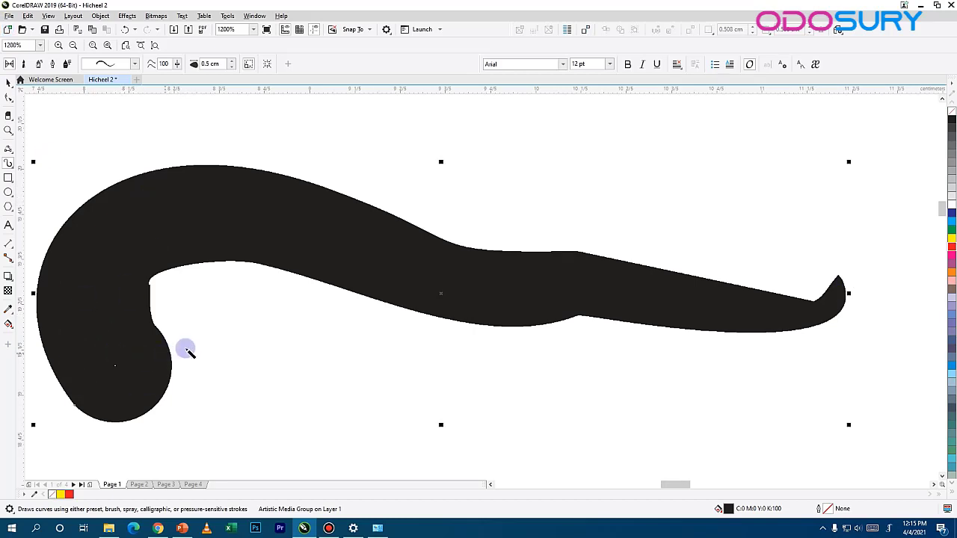
# - Apply several different preset shapes in turn to the Artistic Media stroke, finishing with one from near the end of the preset list
pyautogui.click(134, 64)
pyautogui.click(119, 106)
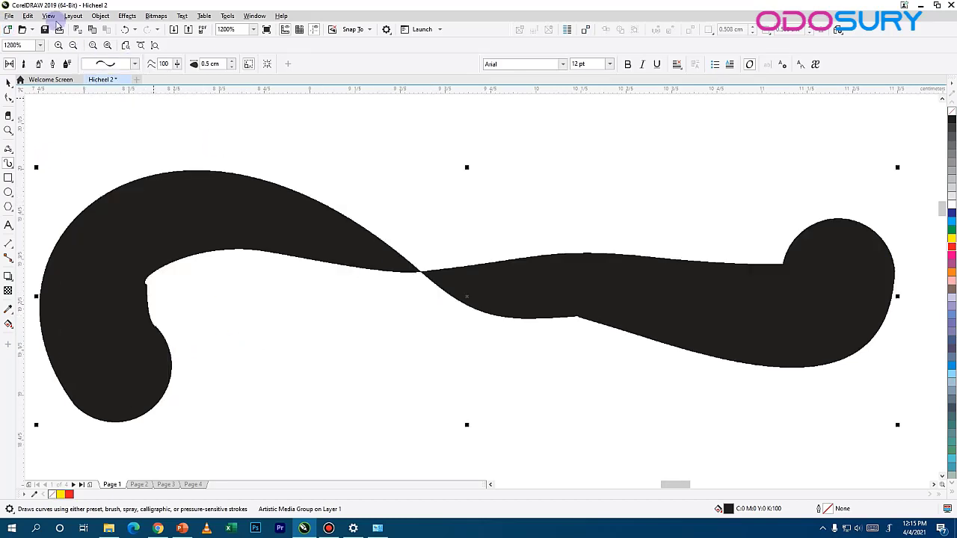
pyautogui.click(135, 65)
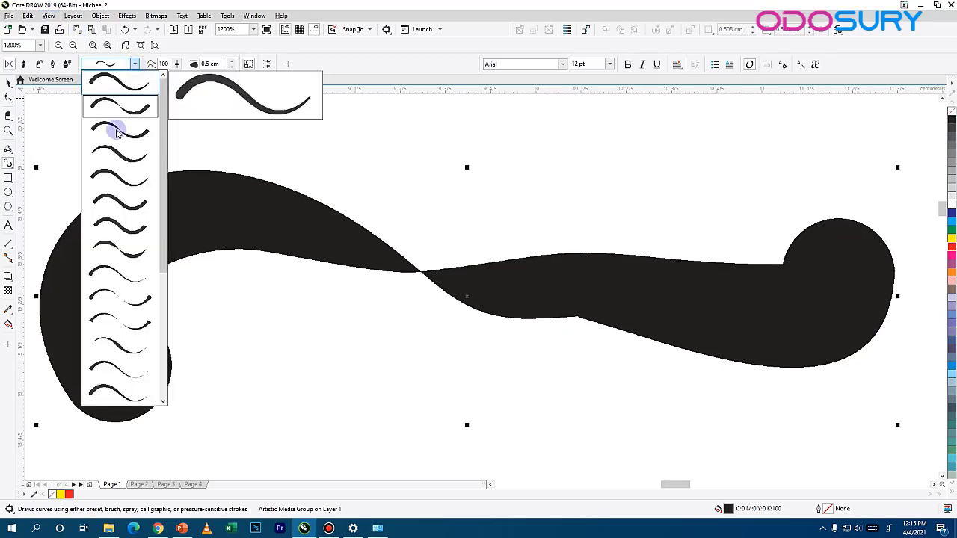
pyautogui.click(122, 257)
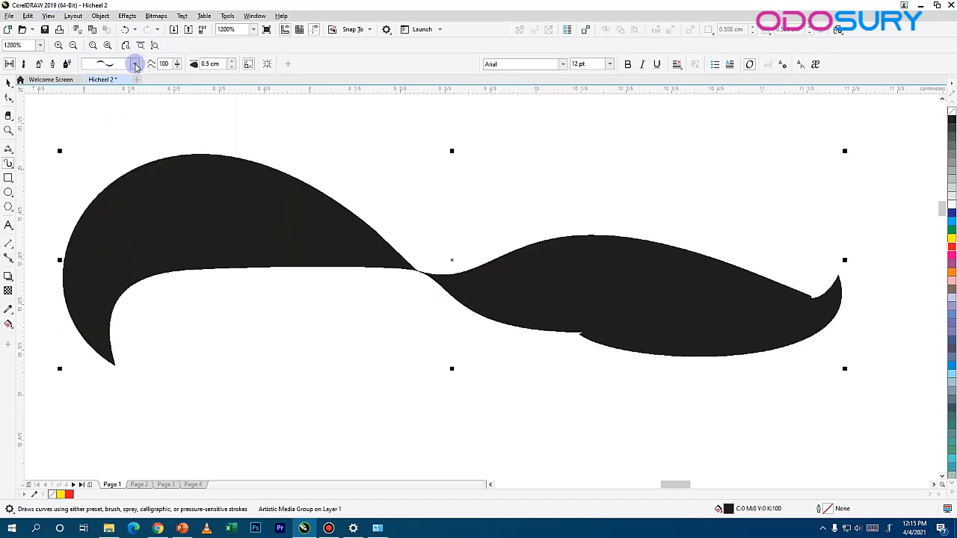
pyautogui.click(135, 64)
pyautogui.click(122, 271)
pyautogui.click(135, 65)
pyautogui.click(125, 265)
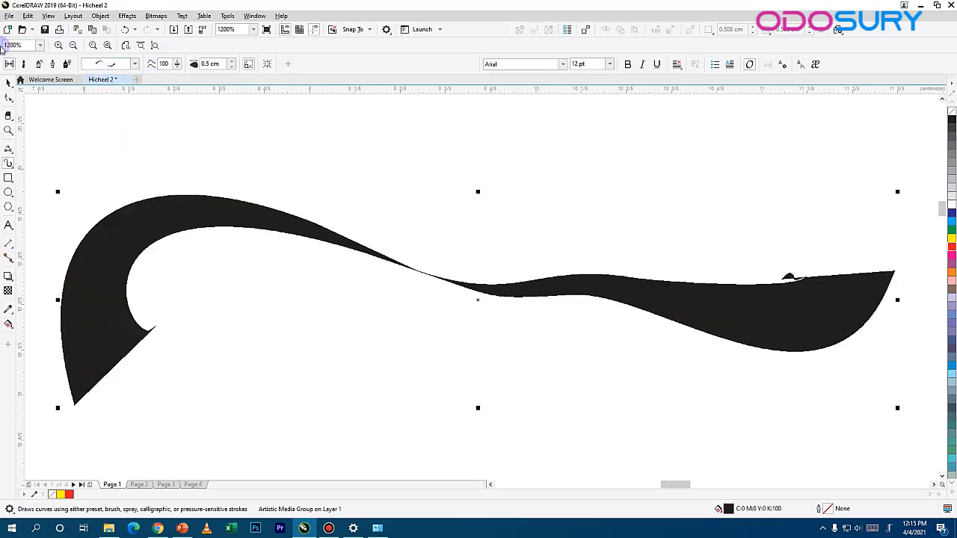
pyautogui.click(135, 64)
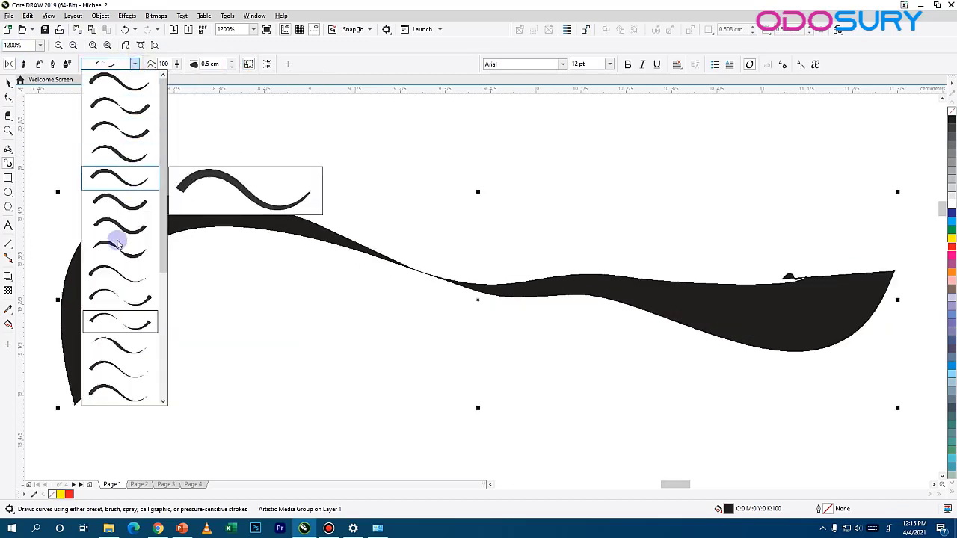
pyautogui.scroll(-1, 163, 210)
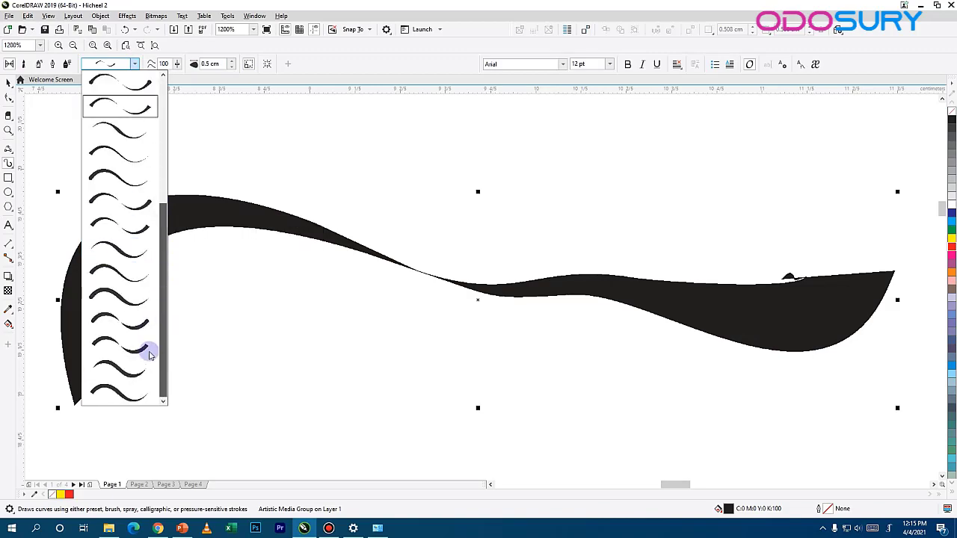
pyautogui.click(119, 303)
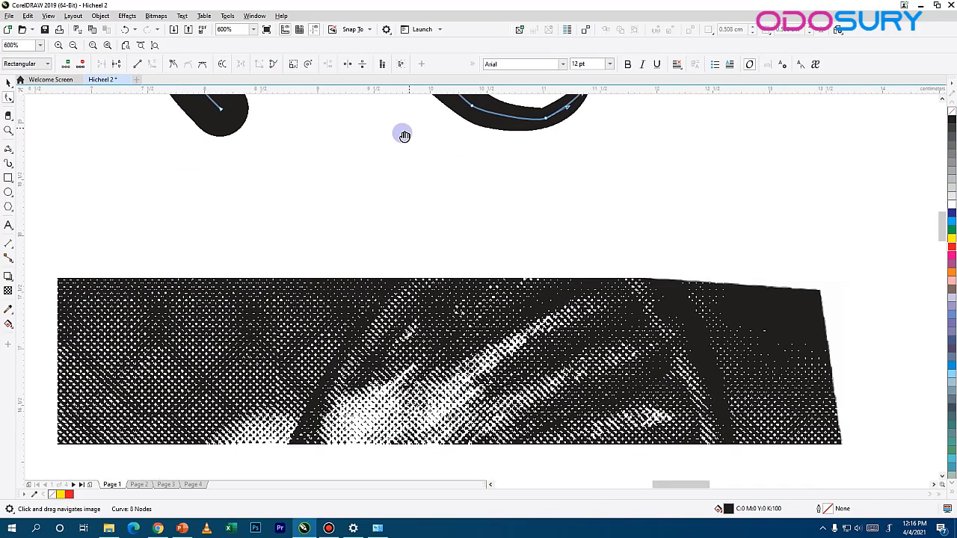
# - Sketch a wavy line with LiveSketch in the empty space between the black strokes and the halftone image
pyautogui.scroll(2, 404, 136)
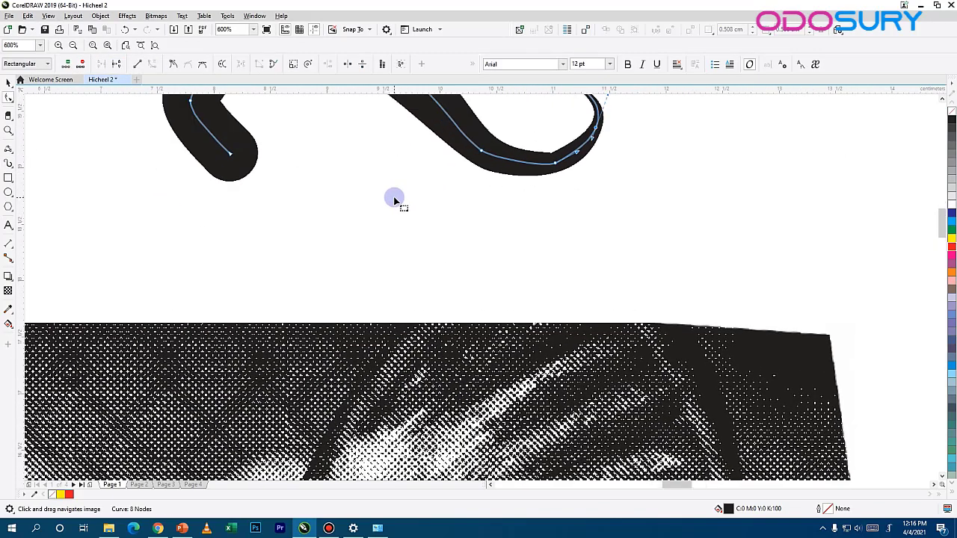
pyautogui.click(8, 162)
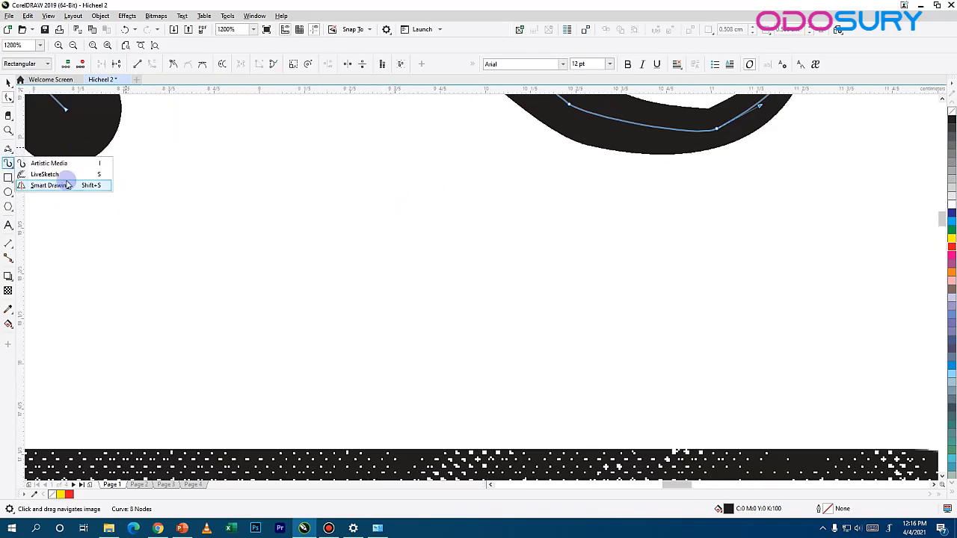
pyautogui.click(45, 172)
pyautogui.moveTo(42, 222)
pyautogui.mouseDown()
pyautogui.moveTo(193, 160)
pyautogui.moveTo(265, 168)
pyautogui.moveTo(419, 244)
pyautogui.moveTo(507, 242)
pyautogui.moveTo(648, 205)
pyautogui.moveTo(777, 211)
pyautogui.mouseUp()
pyautogui.hotkey('ctrl', 'z')
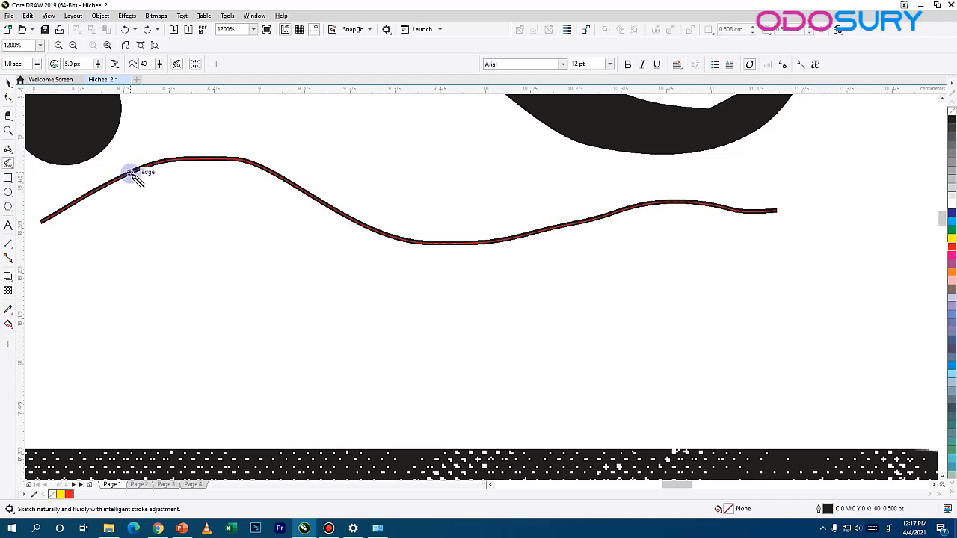
# - Reshape the LiveSketch line by moving the node just past its lowest dip upward with the Shape tool
pyautogui.press('F10')
pyautogui.click(233, 161)
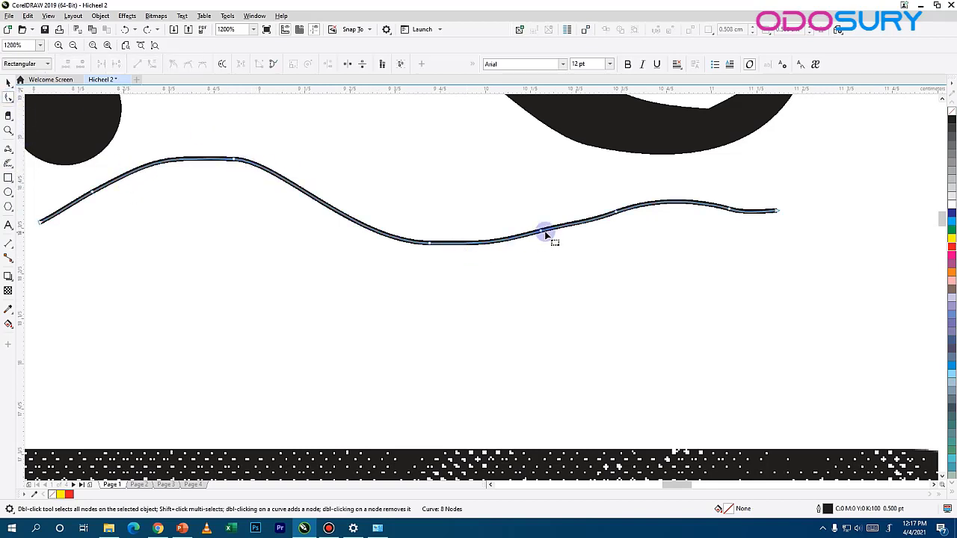
pyautogui.moveTo(545, 233); pyautogui.dragTo(547, 196)
# - Draw a long wavy line with the Smart Drawing tool below the LiveSketch line
pyautogui.click(8, 162)
pyautogui.click(44, 183)
pyautogui.moveTo(72, 320)
pyautogui.mouseDown()
pyautogui.moveTo(271, 280)
pyautogui.moveTo(606, 325)
pyautogui.moveTo(714, 280)
pyautogui.mouseUp()
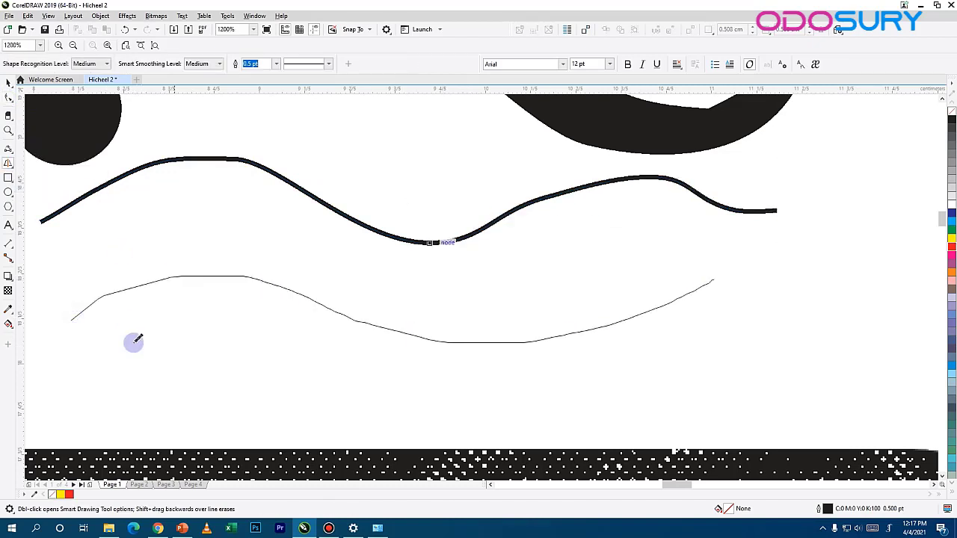
# - Draw a long flat rectangle about 2.52 cm wide and 0.23 cm high in the empty area beside the red heart
pyautogui.moveTo(861, 159); pyautogui.dragTo(2, 334)
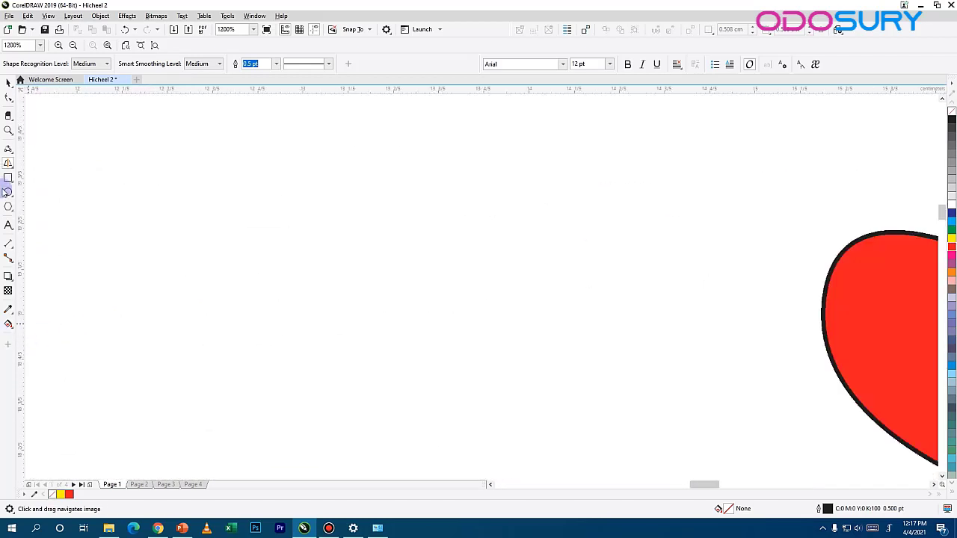
pyautogui.click(9, 182)
pyautogui.click(35, 180)
pyautogui.moveTo(116, 146); pyautogui.dragTo(528, 202)
pyautogui.moveTo(660, 199); pyautogui.dragTo(687, 198)
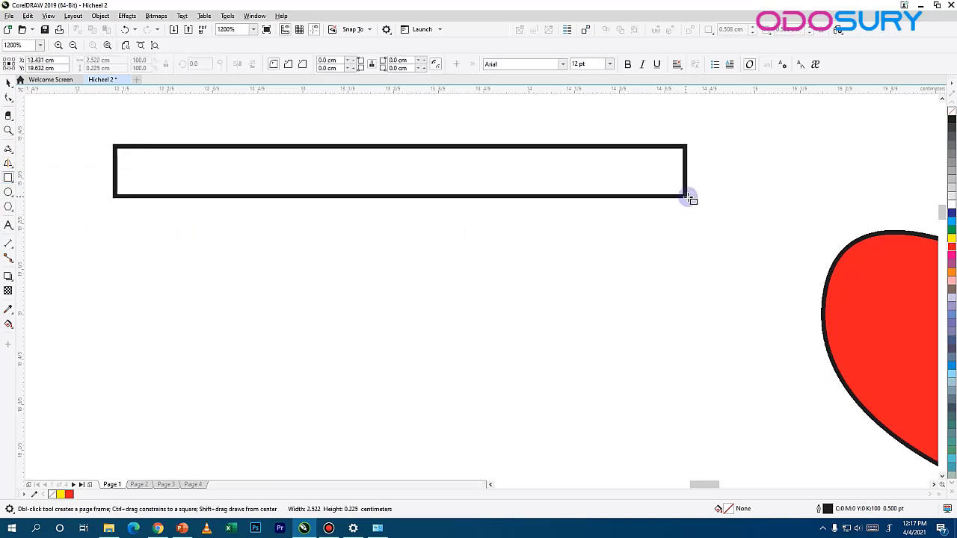
# - Draw a 3-Point Rectangle about 2.45 cm wide and 0.51 cm high directly below the flat rectangle
pyautogui.click(9, 177)
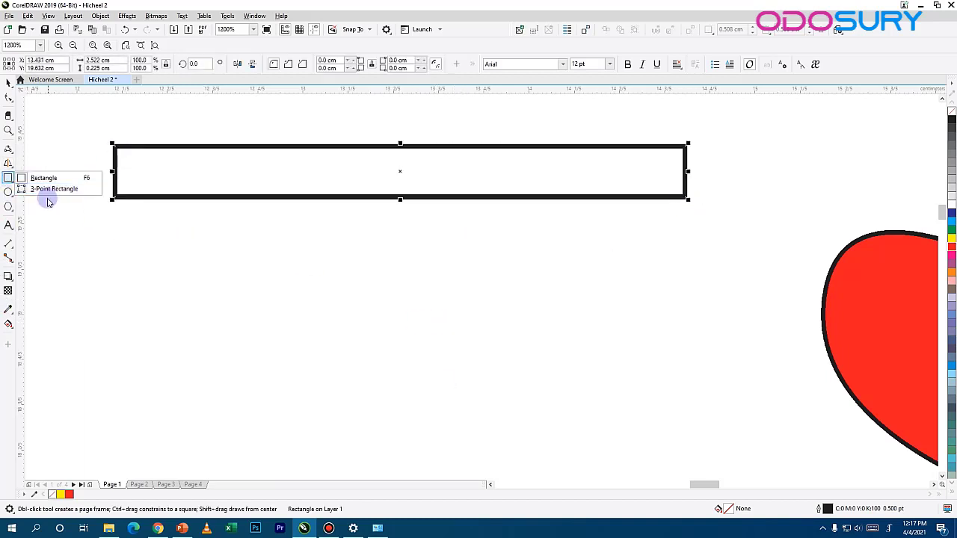
pyautogui.click(45, 191)
pyautogui.moveTo(126, 240); pyautogui.dragTo(680, 240)
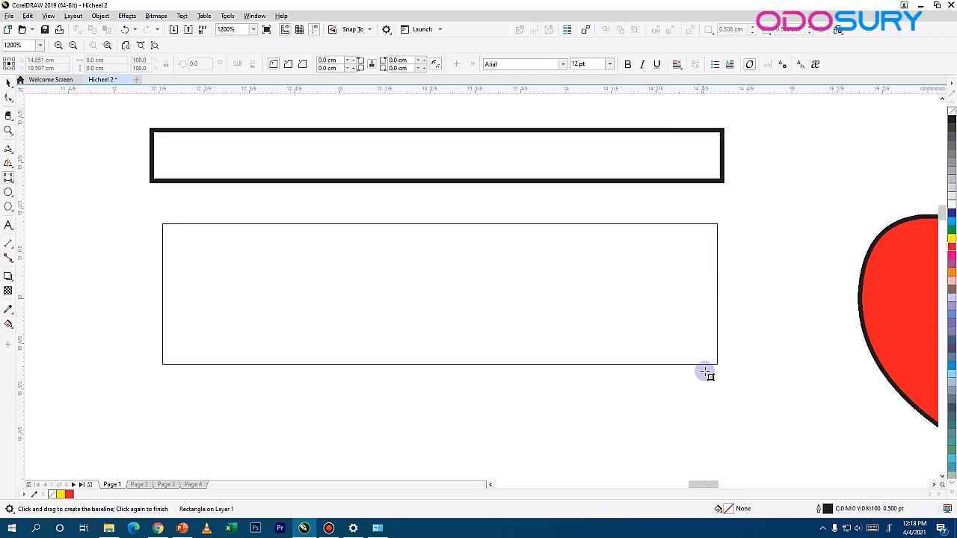
pyautogui.click(718, 340)
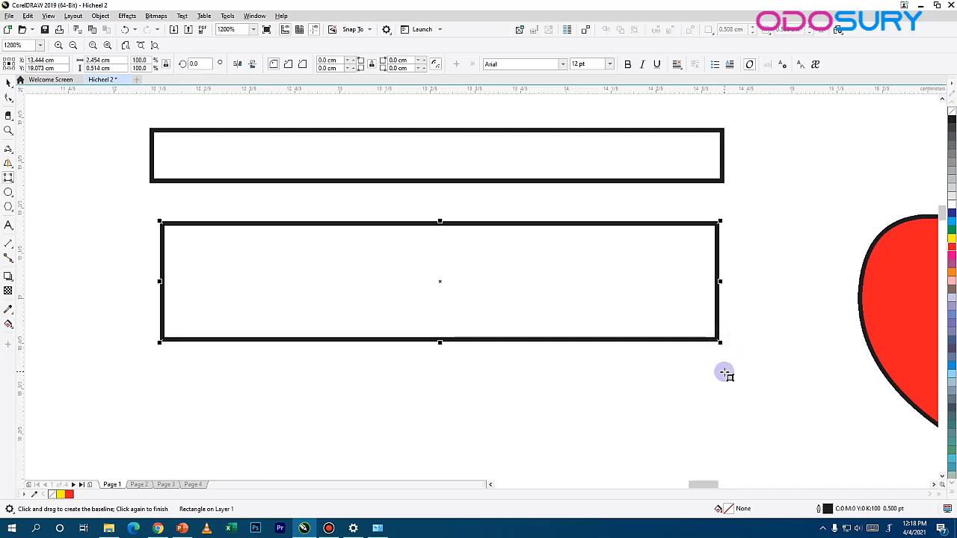
# - Practise drawing ellipses near the rectangles, undo the trials, and draw one about 0.64 by 0.71 cm over the lower rectangle's lower-left corner
pyautogui.moveTo(400, 373); pyautogui.dragTo(407, 306)
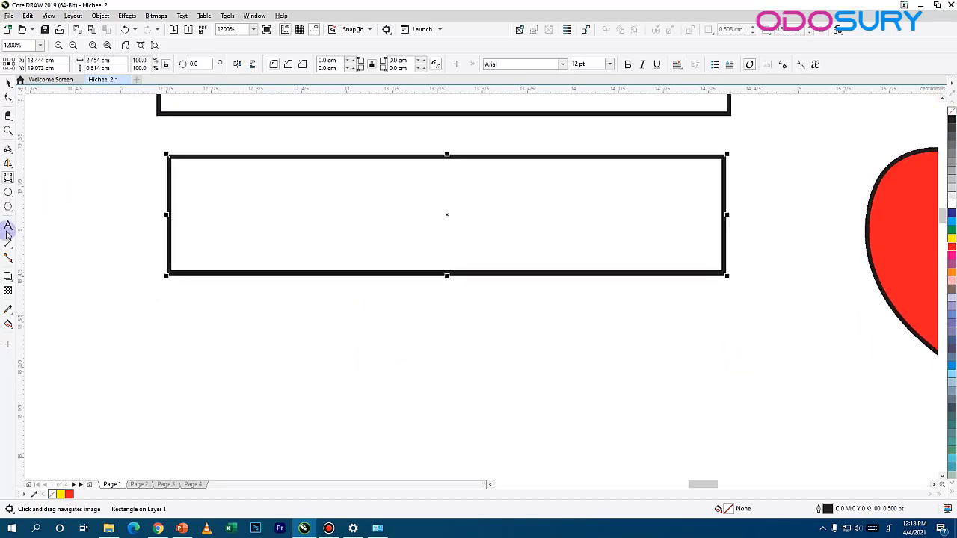
pyautogui.click(10, 193)
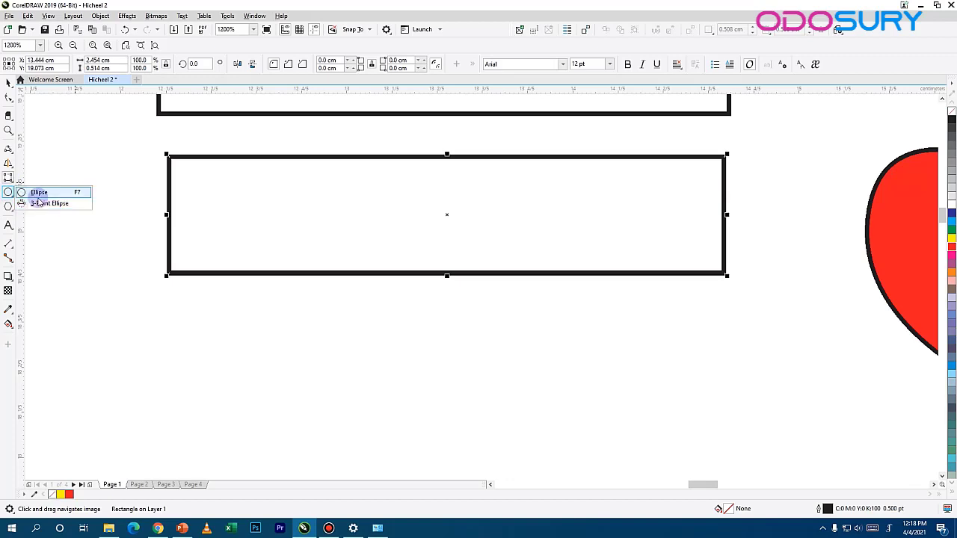
pyautogui.click(38, 204)
pyautogui.click(11, 193)
pyautogui.click(34, 190)
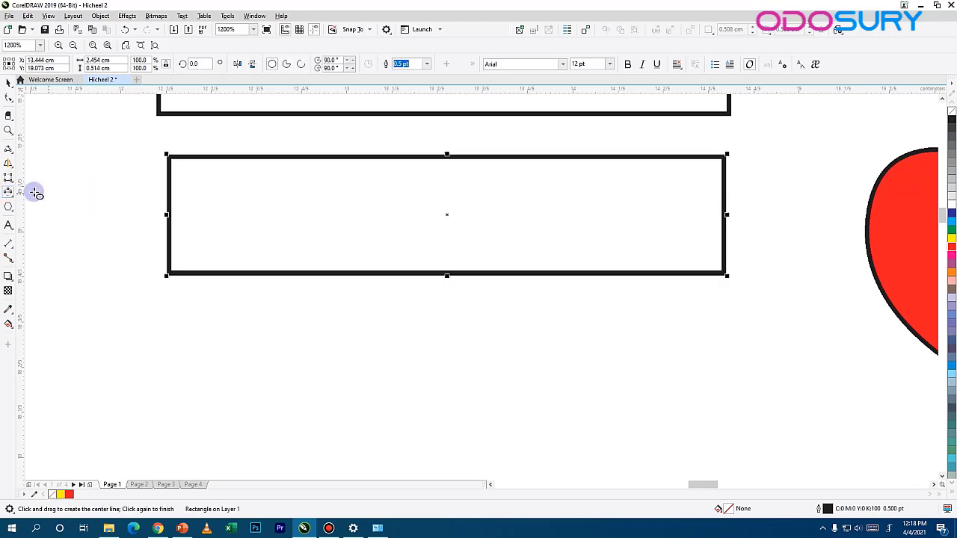
pyautogui.scroll(2, 253, 364)
pyautogui.scroll(-4, 253, 364)
pyautogui.scroll(4, 282, 297)
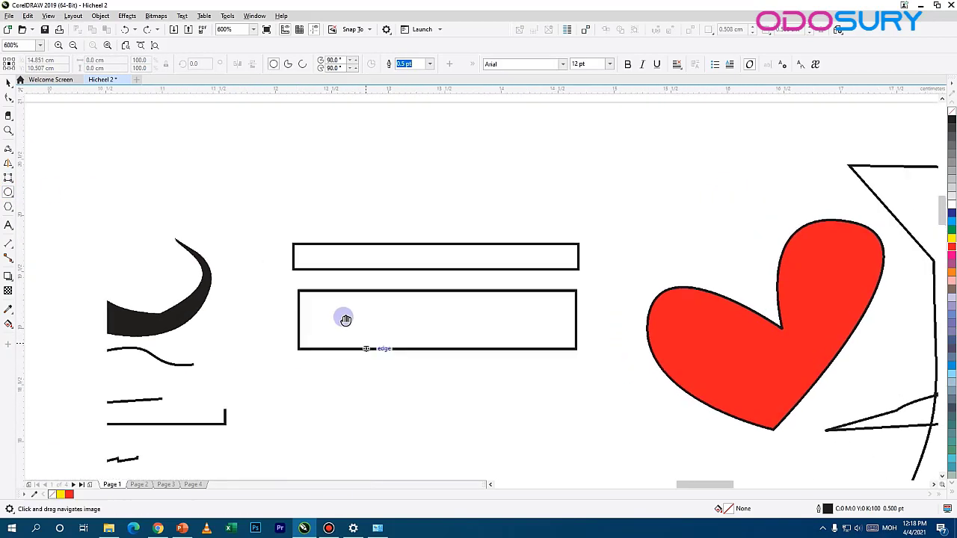
pyautogui.moveTo(267, 333)
pyautogui.mouseDown()
pyautogui.moveTo(331, 384)
pyautogui.moveTo(332, 408)
pyautogui.mouseUp()
pyautogui.moveTo(203, 337)
pyautogui.mouseDown()
pyautogui.moveTo(278, 421)
pyautogui.moveTo(344, 393)
pyautogui.moveTo(361, 485)
pyautogui.moveTo(310, 367)
pyautogui.moveTo(302, 373)
pyautogui.mouseUp()
pyautogui.hotkey('ctrl', 'z')
pyautogui.moveTo(200, 320); pyautogui.dragTo(406, 455)
pyautogui.hotkey('ctrl', 'z')
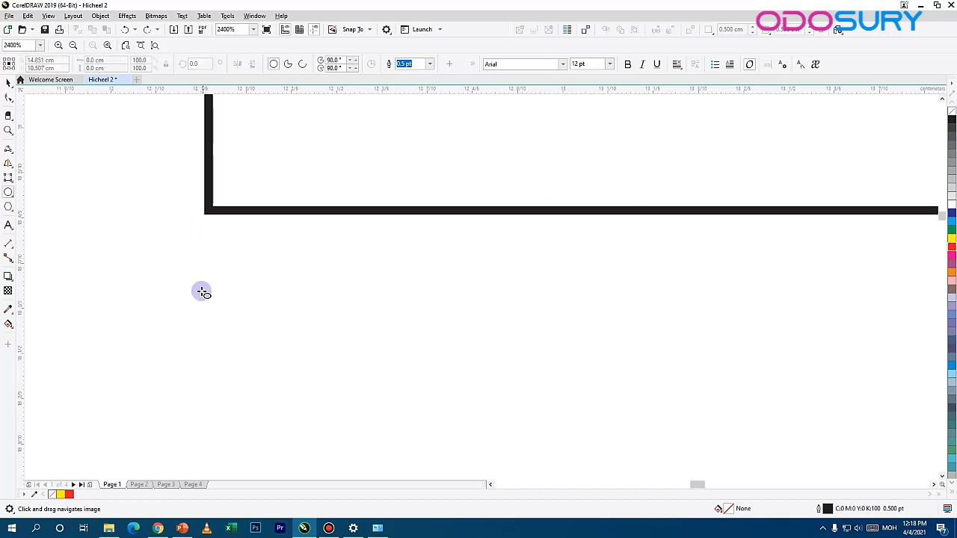
pyautogui.moveTo(193, 249); pyautogui.dragTo(335, 407)
# - Draw a 3-Point Ellipse about 0.51 cm wide and 0.56 cm high across the lower rectangle's bottom edge, beside the first ellipse
pyautogui.click(9, 191)
pyautogui.click(56, 203)
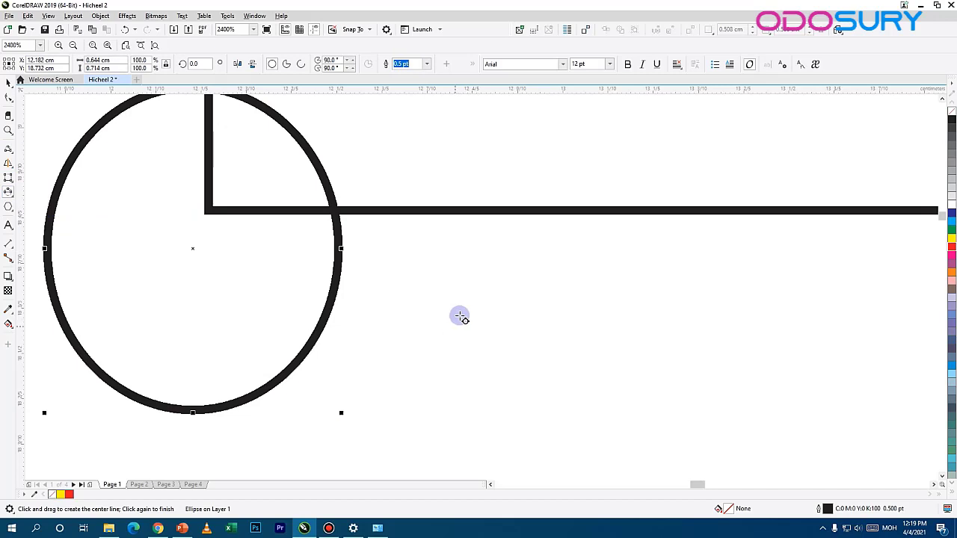
pyautogui.moveTo(516, 258); pyautogui.dragTo(745, 247)
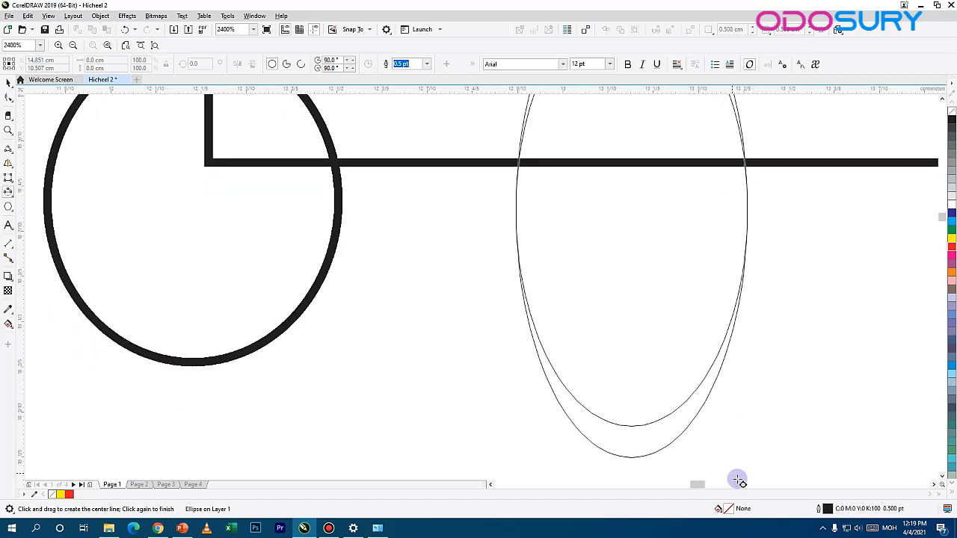
pyautogui.click(693, 326)
# - Draw a five-sided polygon about 0.65 cm wide and 0.80 cm high over the lower rectangle, beside the second ellipse
pyautogui.moveTo(844, 183); pyautogui.dragTo(465, 294)
pyautogui.click(9, 207)
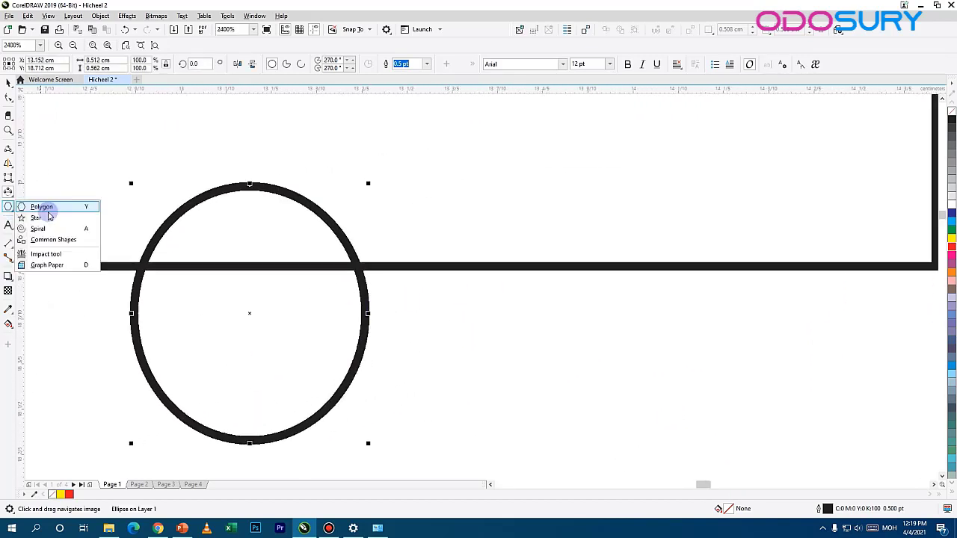
pyautogui.click(41, 207)
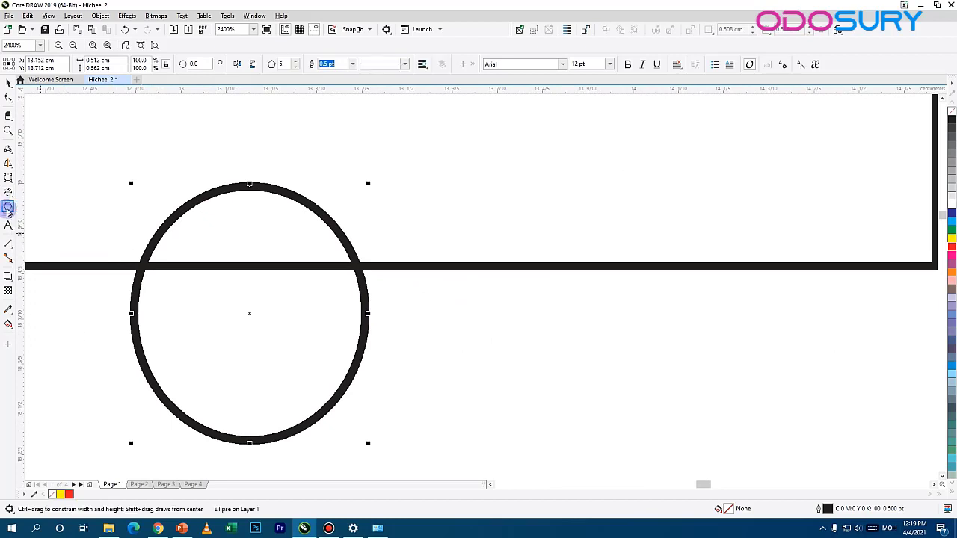
pyautogui.click(10, 208)
pyautogui.click(37, 207)
pyautogui.moveTo(519, 212); pyautogui.dragTo(705, 336)
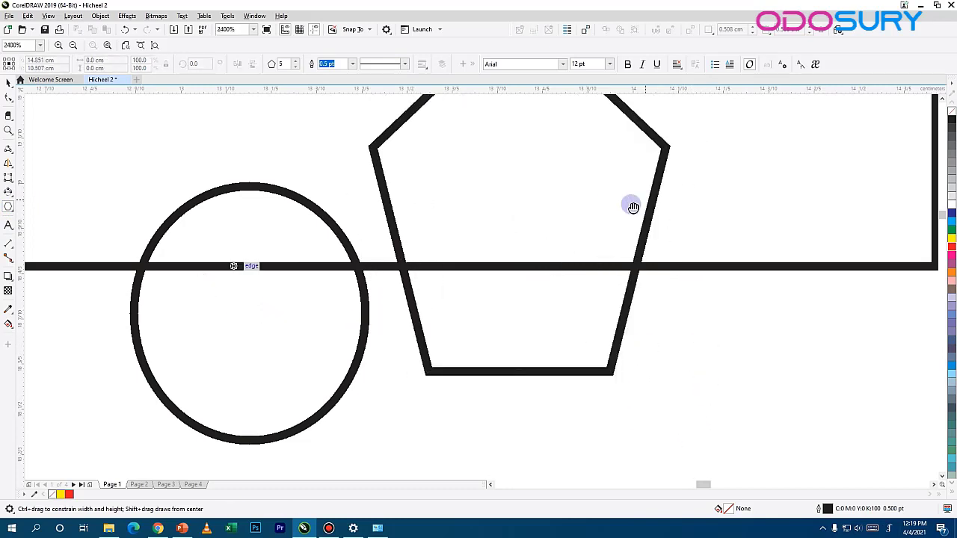
# - Select the pentagon overlapping the lower rectangle with the Pick tool
pyautogui.moveTo(647, 202); pyautogui.dragTo(329, 286)
pyautogui.click(9, 207)
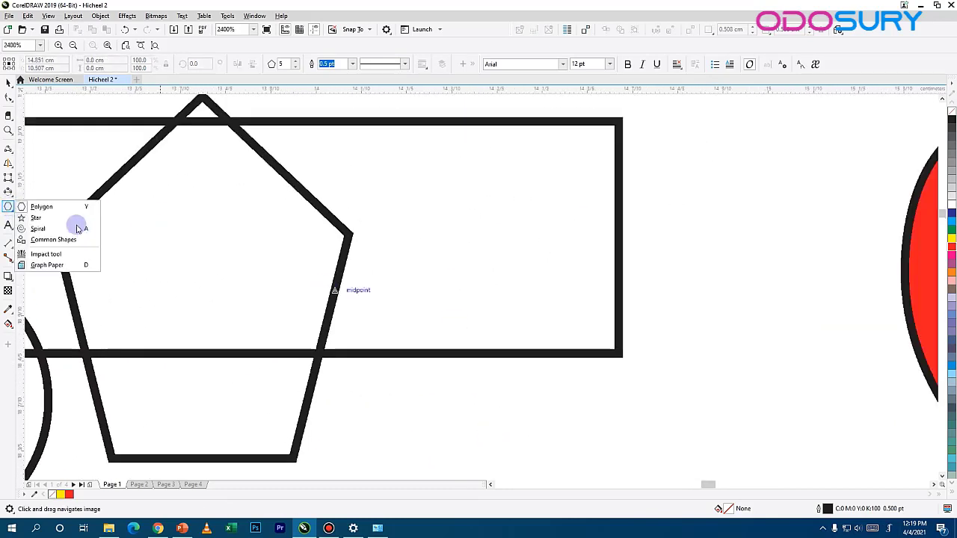
pyautogui.click(74, 208)
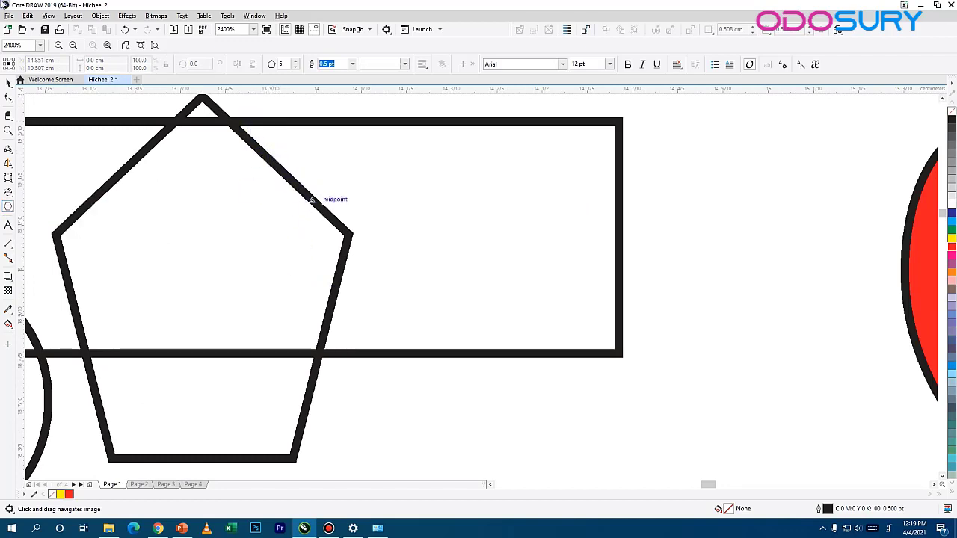
pyautogui.click(8, 80)
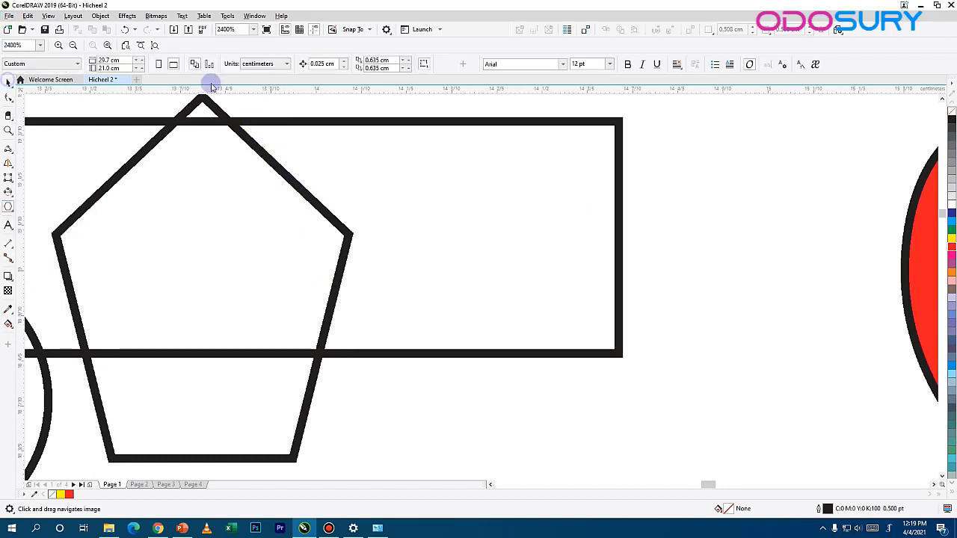
pyautogui.click(247, 142)
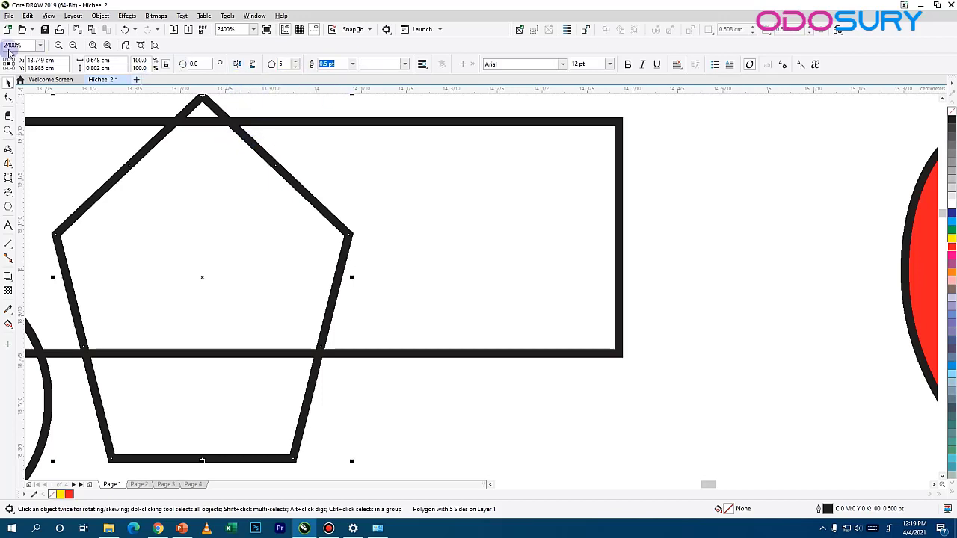
# - Try raising the polygon's number of sides step by step, and lower it again to 14
pyautogui.click(297, 60)
pyautogui.click(297, 61)
pyautogui.click(296, 61)
pyautogui.click(297, 61)
pyautogui.click(297, 61)
pyautogui.click(296, 60)
pyautogui.click(296, 60)
pyautogui.click(296, 61)
pyautogui.click(297, 61)
pyautogui.click(297, 61)
pyautogui.click(296, 61)
pyautogui.click(297, 61)
pyautogui.click(297, 60)
pyautogui.click(296, 61)
pyautogui.click(297, 60)
pyautogui.click(296, 61)
pyautogui.click(292, 68)
pyautogui.click(292, 68)
pyautogui.click(293, 68)
pyautogui.click(292, 68)
pyautogui.click(292, 68)
pyautogui.click(292, 68)
pyautogui.click(292, 68)
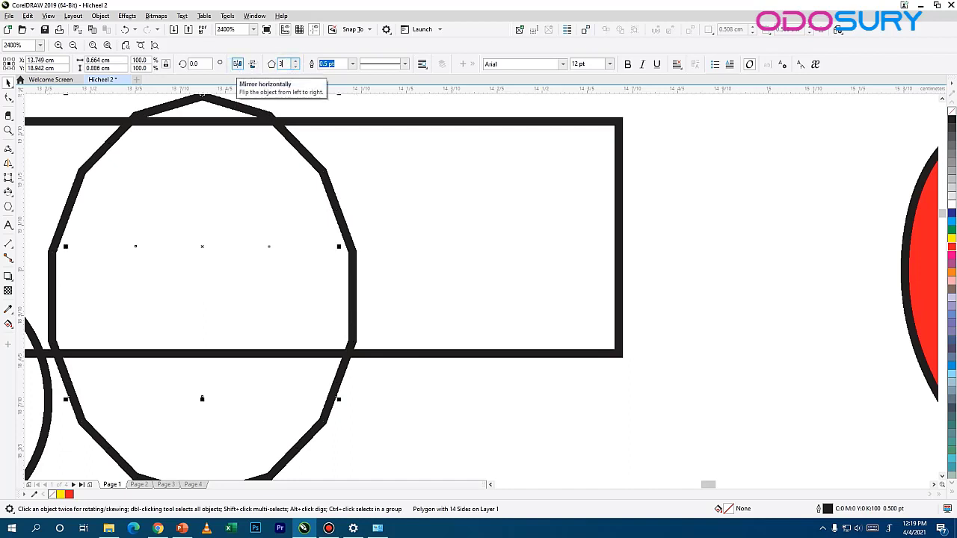
# - Turn the polygon into a triangle with 3 sides, try a 12.0 pt outline, and set the outline width to Hairline
pyautogui.write('3')
pyautogui.press('Return')
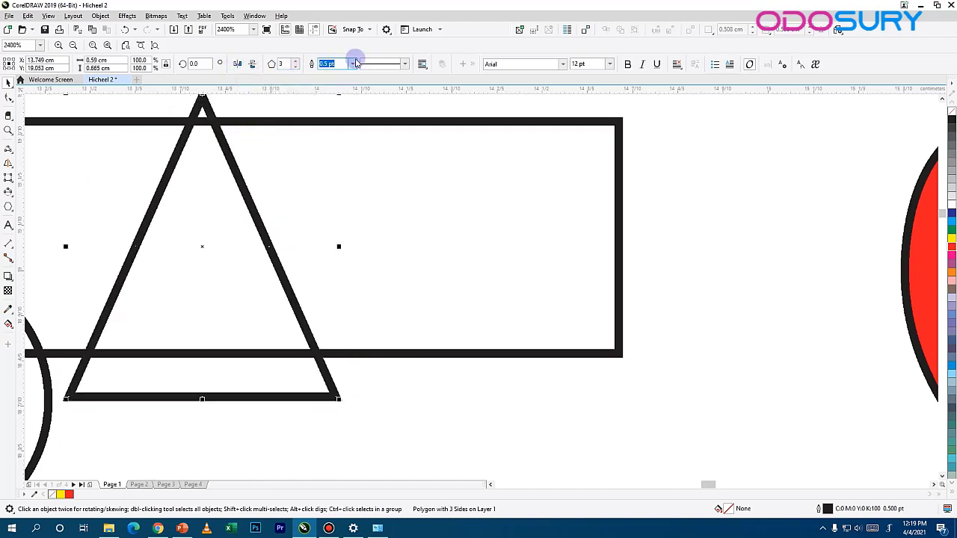
pyautogui.click(352, 65)
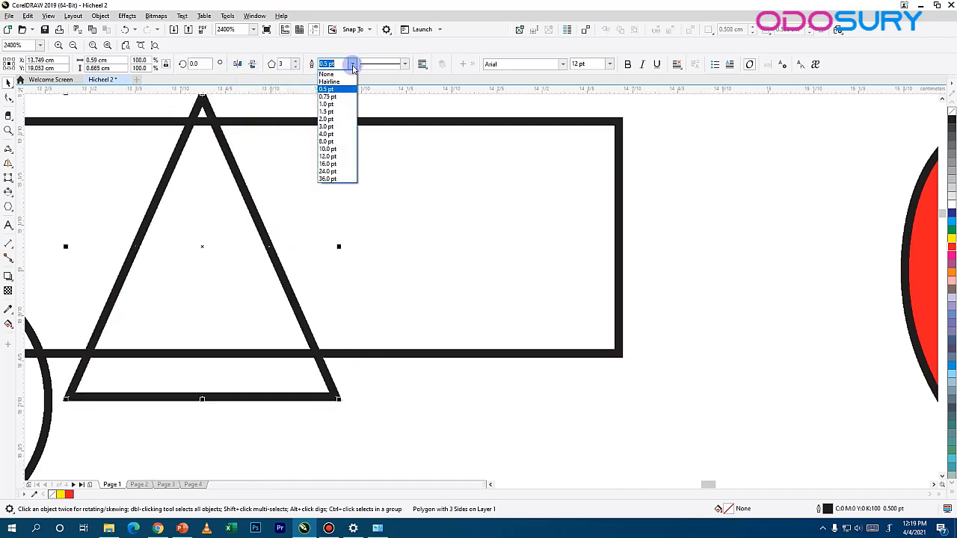
pyautogui.click(333, 156)
pyautogui.click(352, 65)
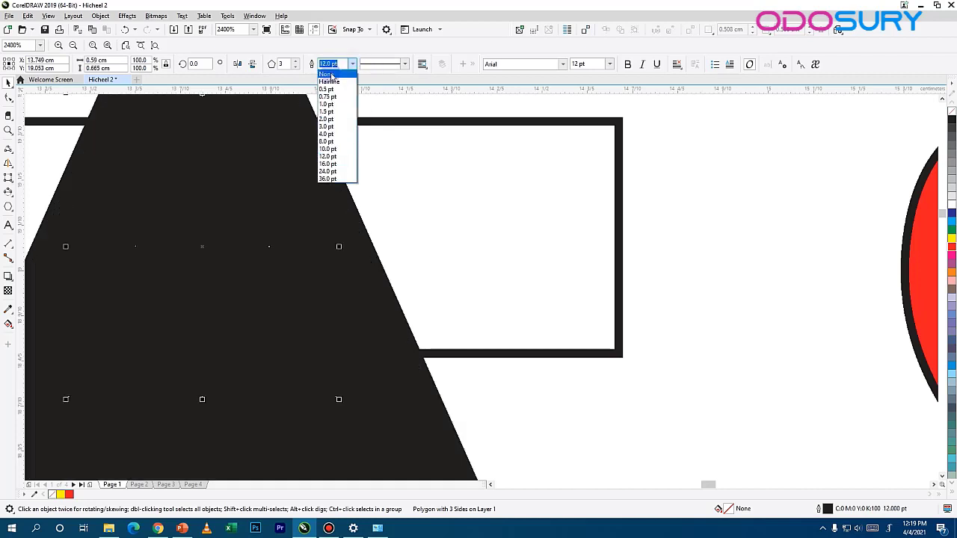
pyautogui.click(330, 81)
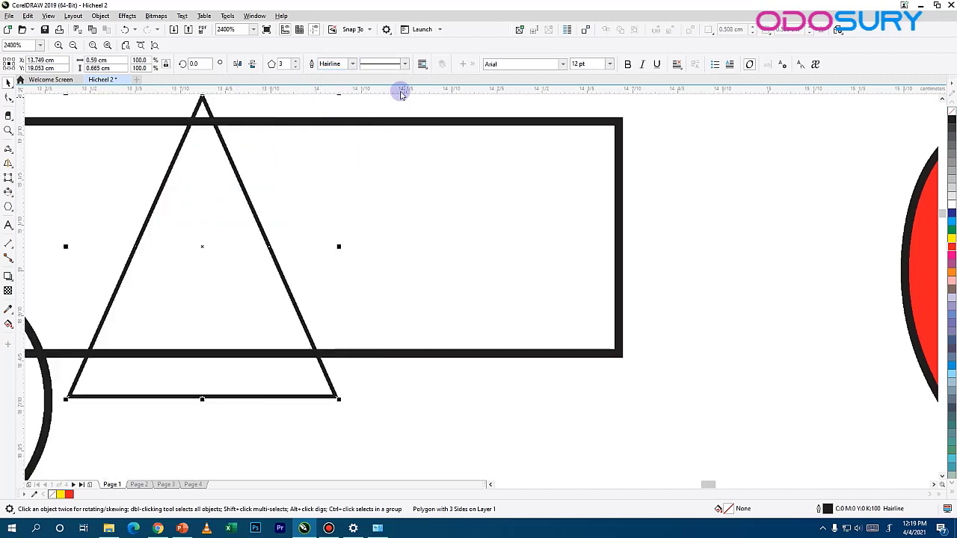
# - Apply a fine dotted line style to the triangle's outline and view the result at different magnifications
pyautogui.click(405, 64)
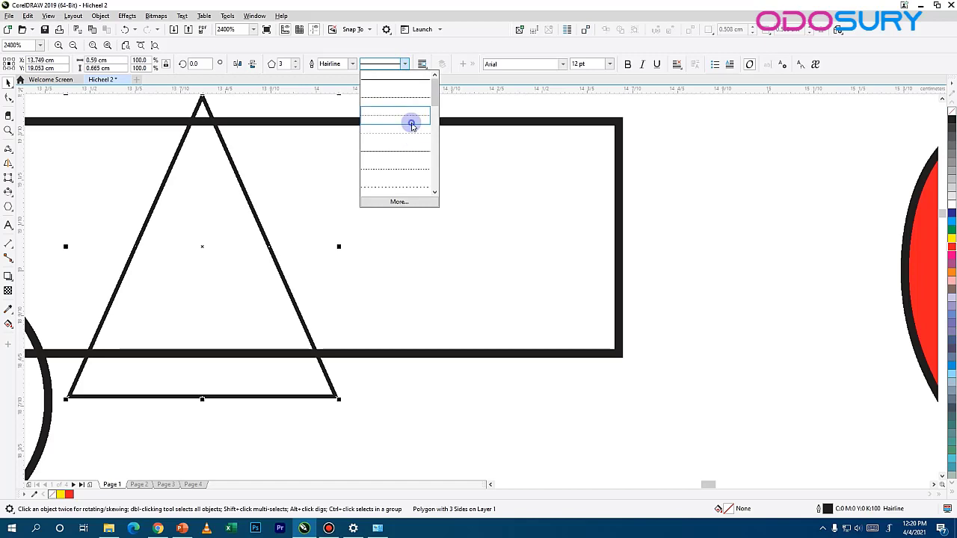
pyautogui.click(411, 121)
pyautogui.click(404, 65)
pyautogui.scroll(-2, 386, 218)
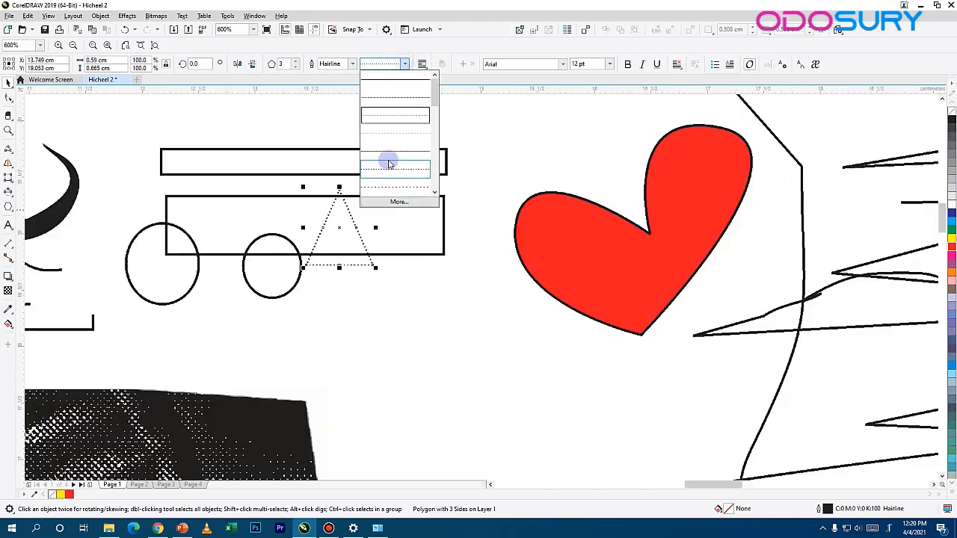
pyautogui.scroll(2, 344, 231)
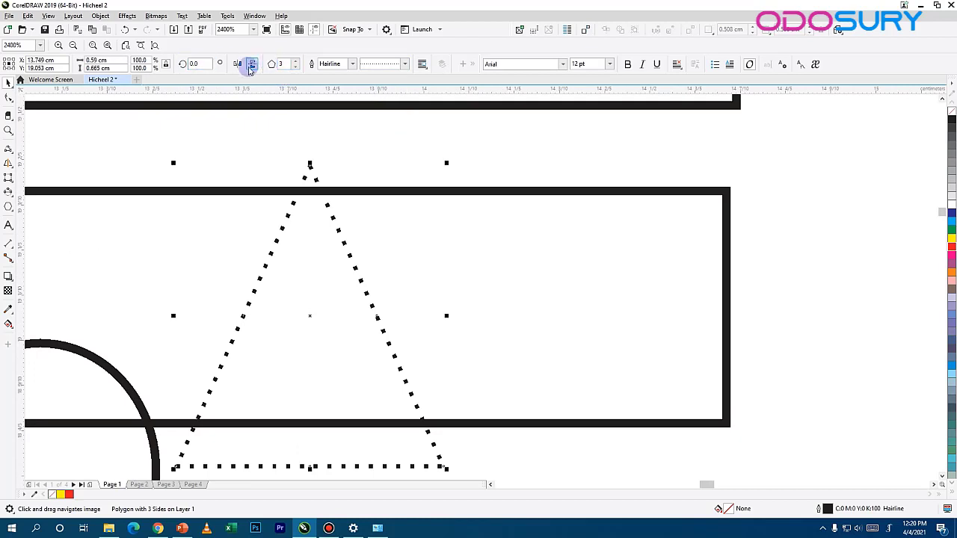
# - Mirror the dotted triangle vertically twice and horizontally once
pyautogui.click(251, 68)
pyautogui.click(251, 67)
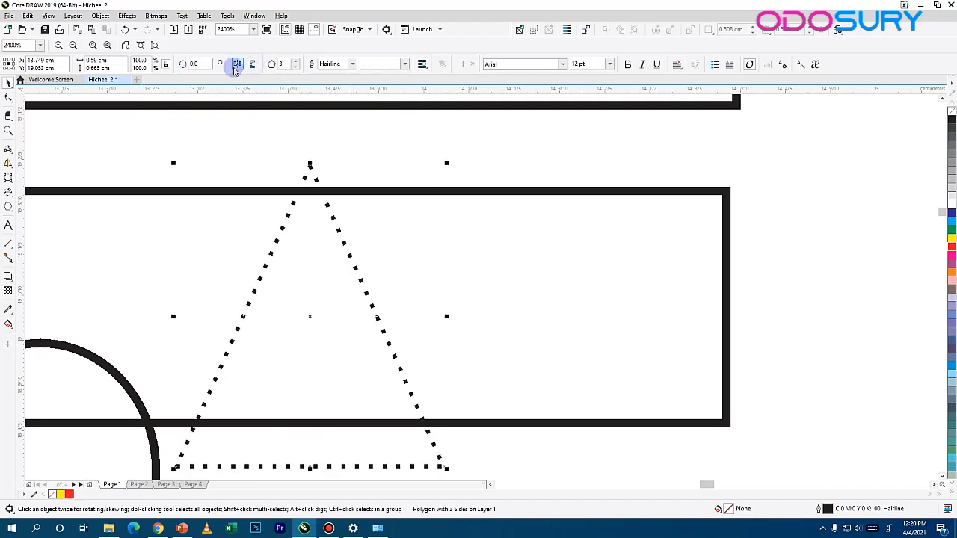
pyautogui.click(236, 67)
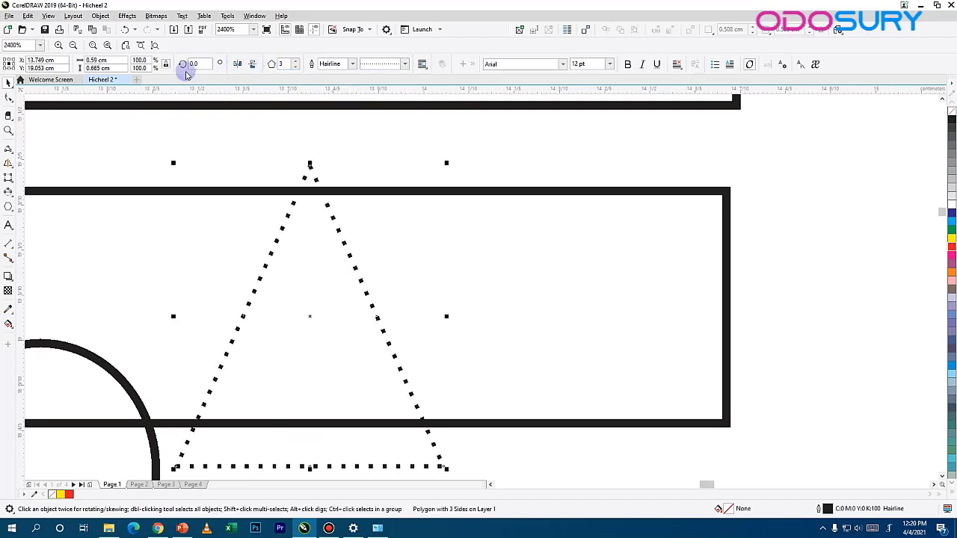
# - Inspect the triangle's width and X position settings and move the triangle slightly down to about X 13.73 cm, Y 18.98 cm
pyautogui.click(105, 59)
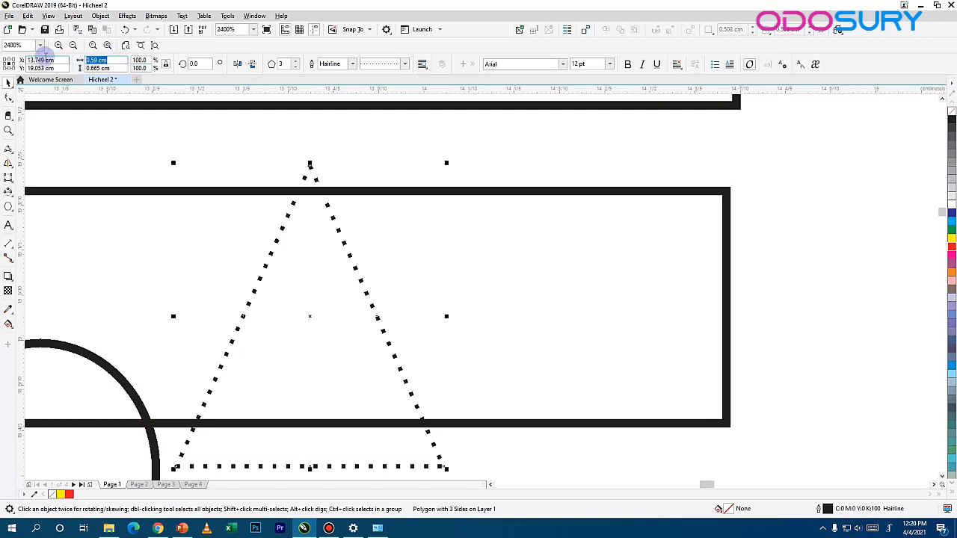
pyautogui.click(46, 60)
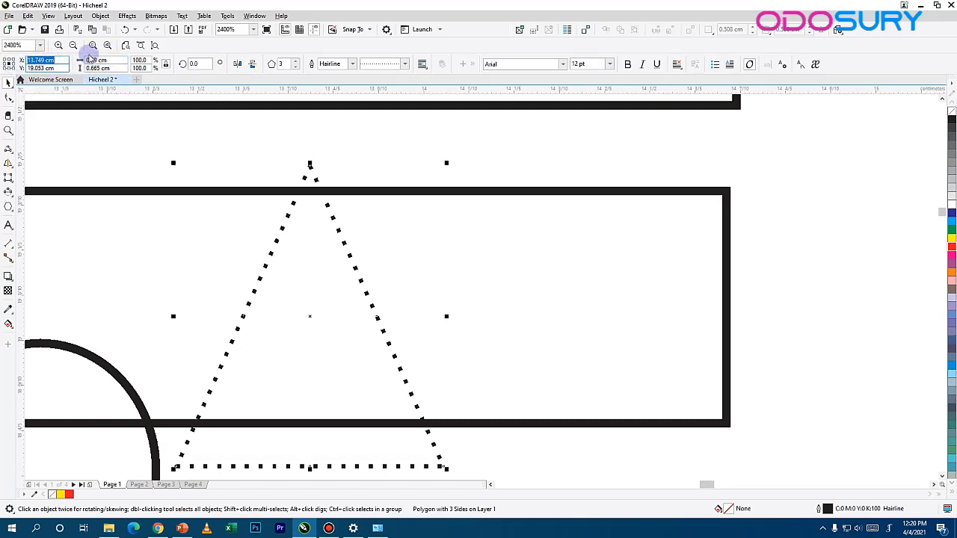
pyautogui.click(234, 210)
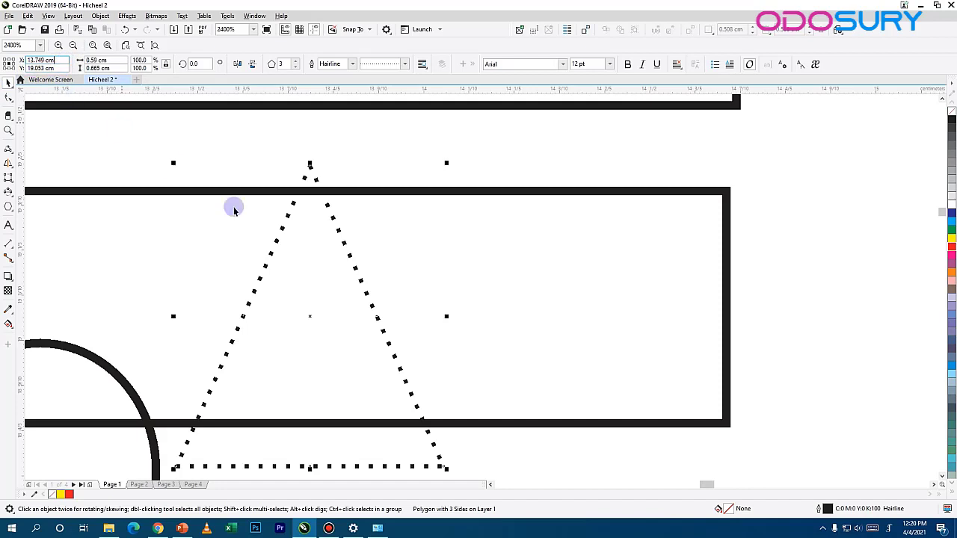
pyautogui.moveTo(358, 271); pyautogui.dragTo(304, 261)
pyautogui.click(113, 59)
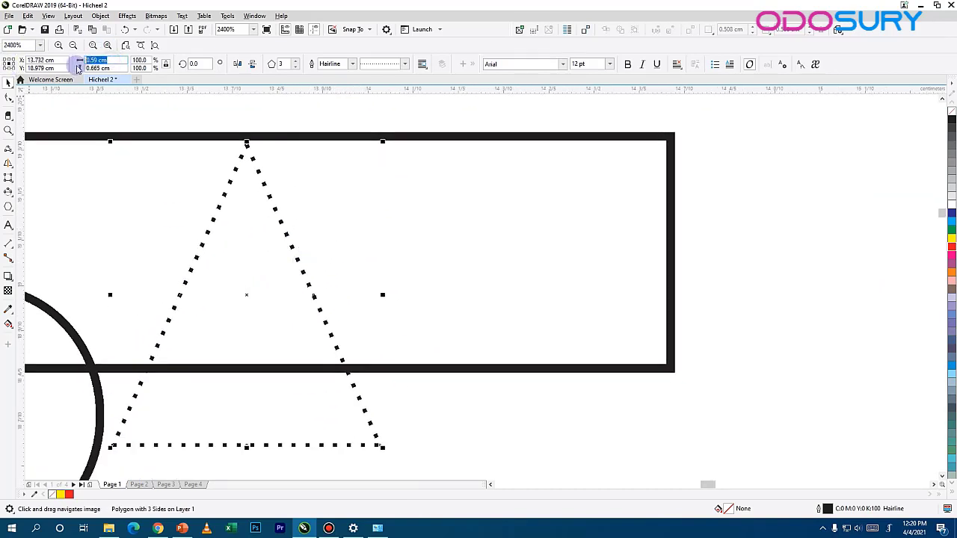
# - Set the triangle's width to 1 cm, and try a width of 0.5 cm
pyautogui.write('1')
pyautogui.press('Return')
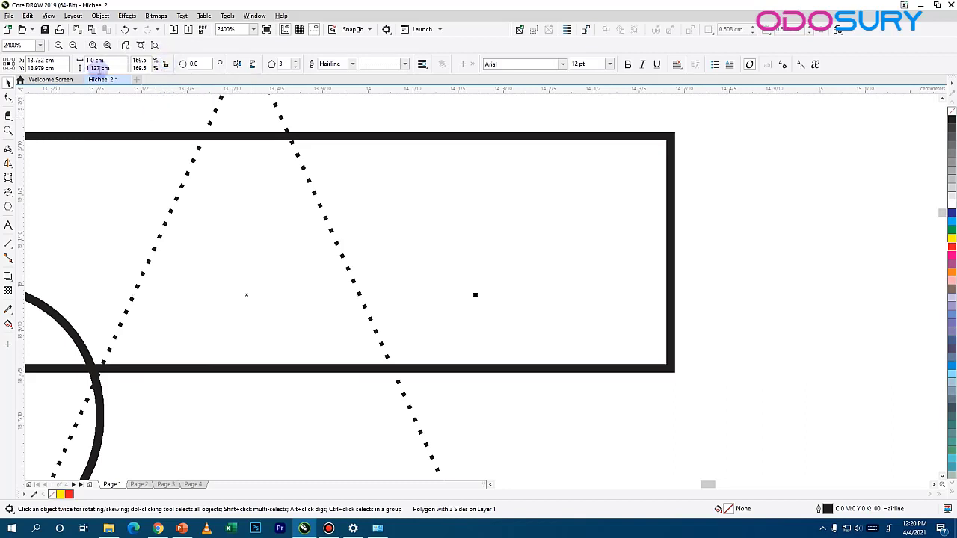
pyautogui.moveTo(115, 67); pyautogui.dragTo(82, 66)
pyautogui.write('0.5')
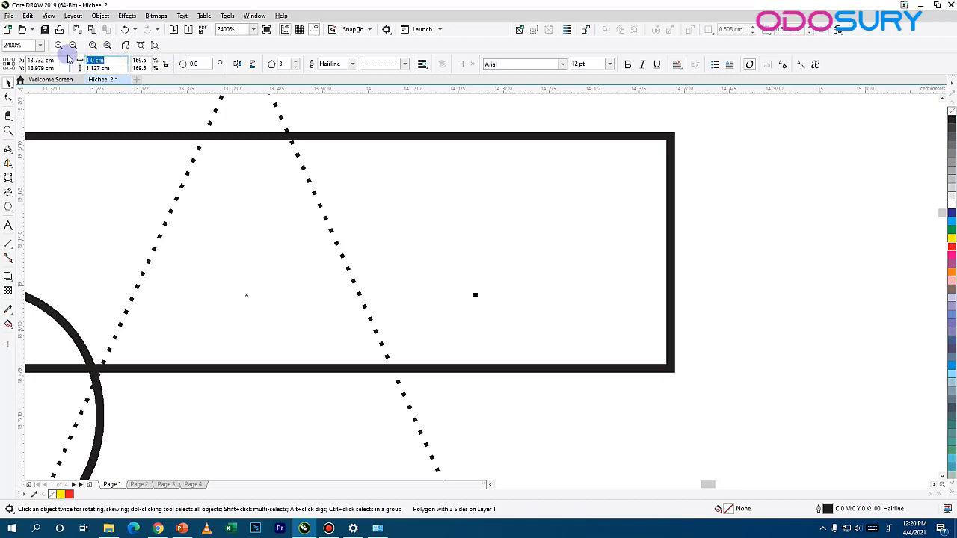
pyautogui.press('Return')
# - Resize and move the triangle freehand to about 0.56 by 0.44 cm, centred near X 13.70 cm, Y 18.86 cm
pyautogui.scroll(-1, 294, 278)
pyautogui.moveTo(329, 286); pyautogui.dragTo(405, 185)
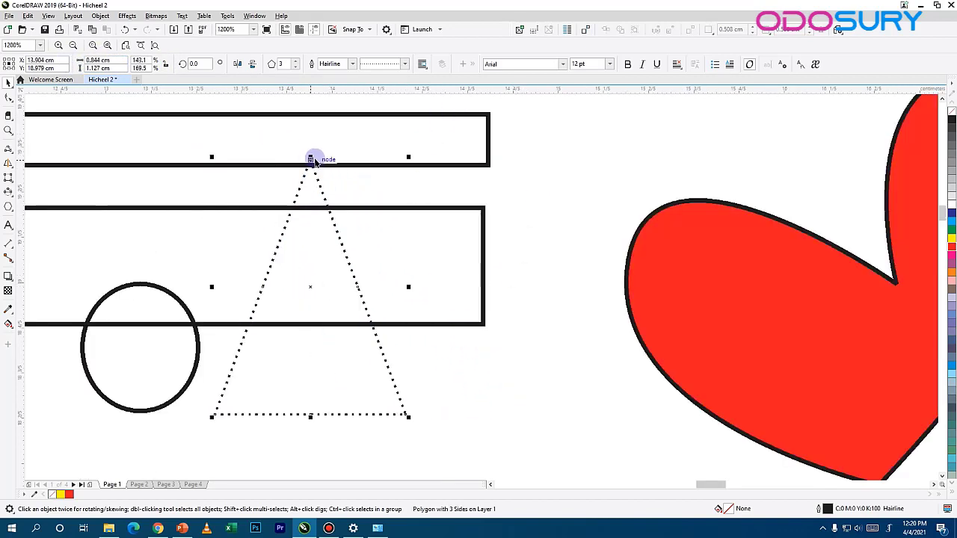
pyautogui.moveTo(311, 158); pyautogui.dragTo(298, 215)
pyautogui.moveTo(391, 210); pyautogui.dragTo(345, 234)
pyautogui.hotkey('ctrl', 'z')
pyautogui.click(318, 246)
pyautogui.moveTo(396, 211); pyautogui.dragTo(331, 262)
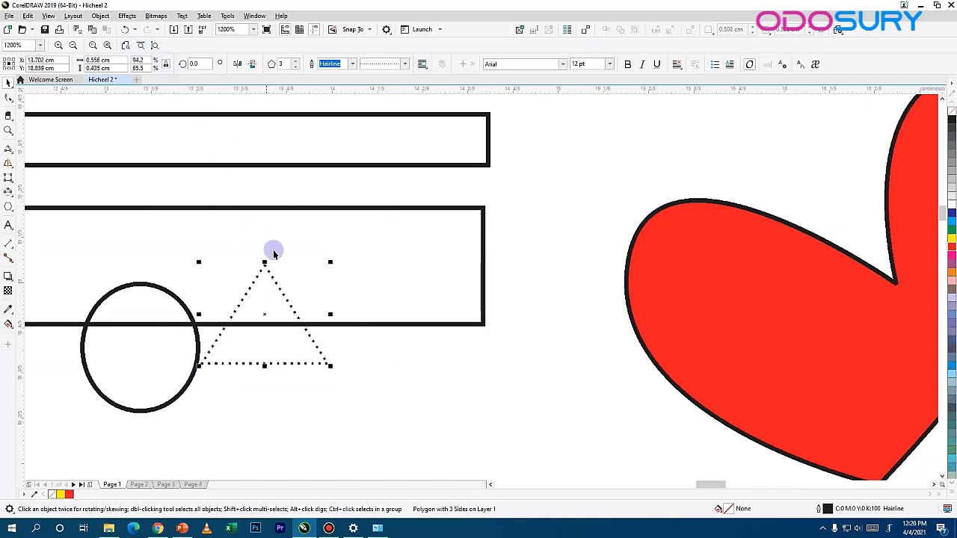
# - Set the triangle's width to 3 cm
pyautogui.scroll(2, 304, 263)
pyautogui.moveTo(265, 283); pyautogui.dragTo(231, 192)
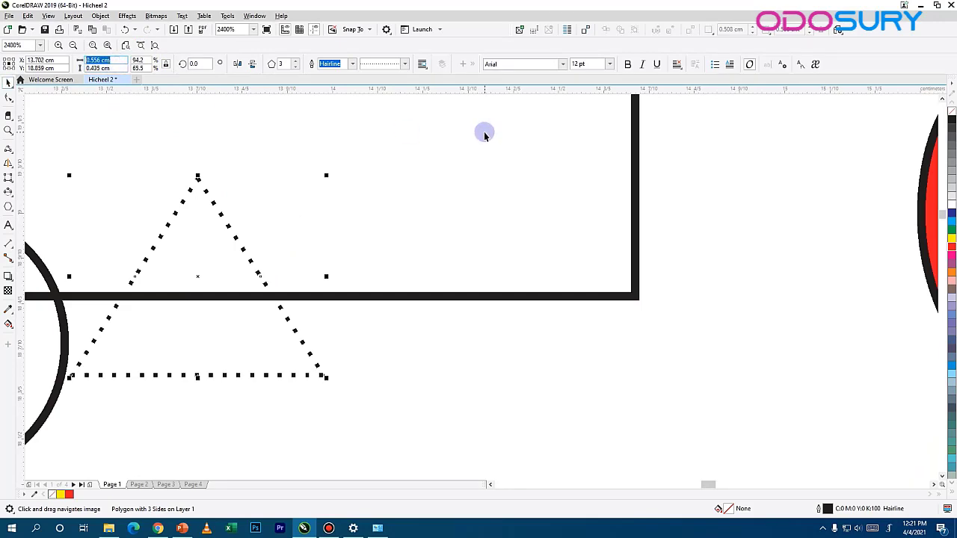
pyautogui.write('3')
pyautogui.press('Return')
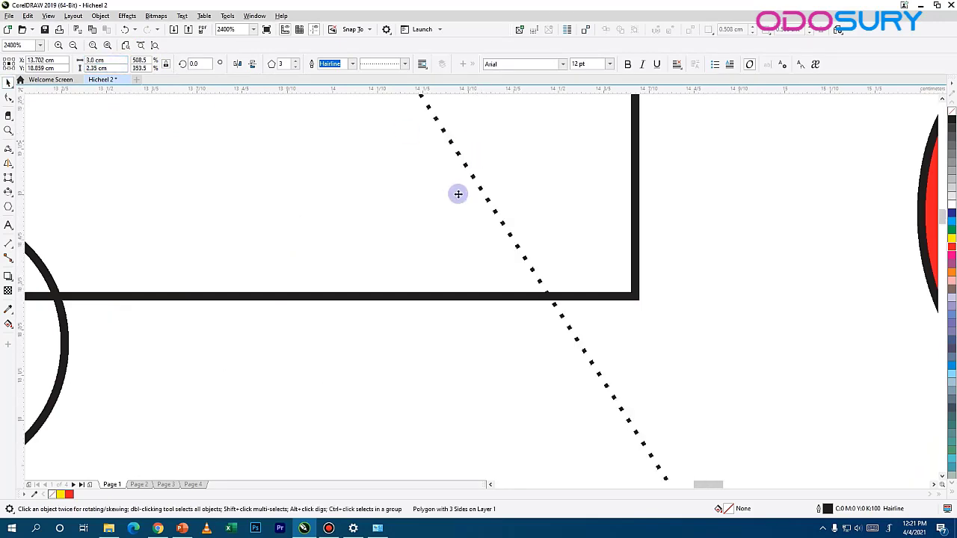
# - Shrink the triangle freehand about its centre to about 0.42 by 0.48 cm
pyautogui.scroll(-5, 461, 195)
pyautogui.scroll(1, 401, 171)
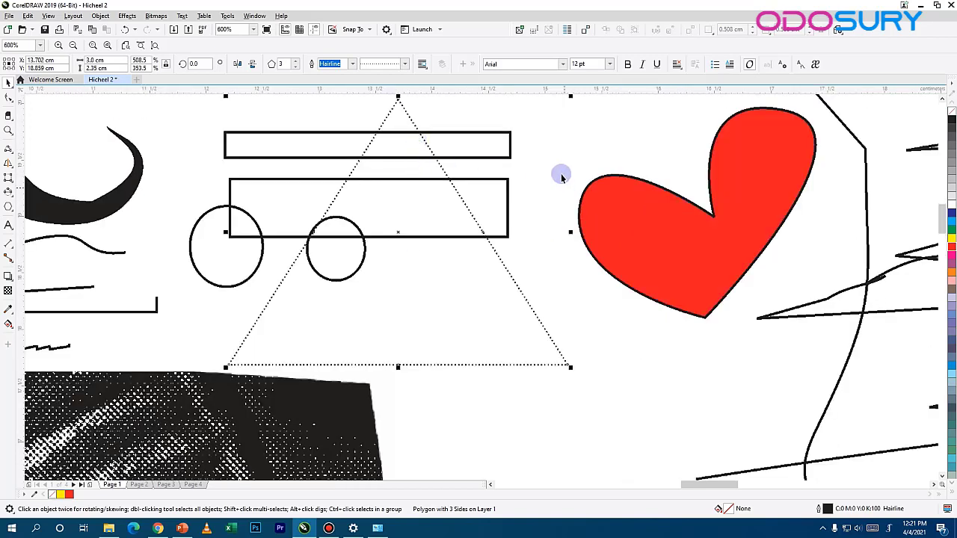
pyautogui.moveTo(571, 95); pyautogui.dragTo(439, 214)
pyautogui.scroll(5, 440, 215)
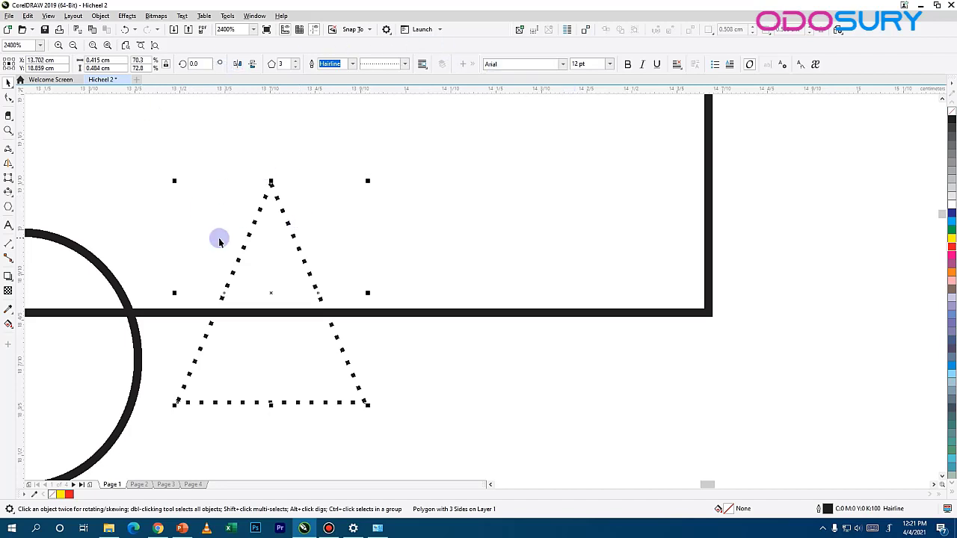
# - Draw a star about 0.52 by 0.54 cm beside the dotted triangle with the Star tool
pyautogui.click(9, 208)
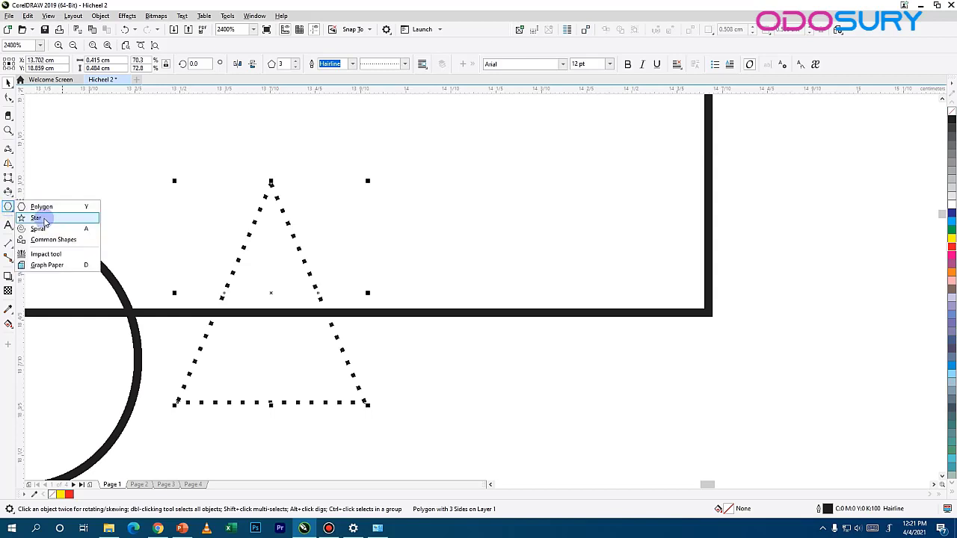
pyautogui.click(43, 217)
pyautogui.moveTo(525, 207); pyautogui.dragTo(649, 342)
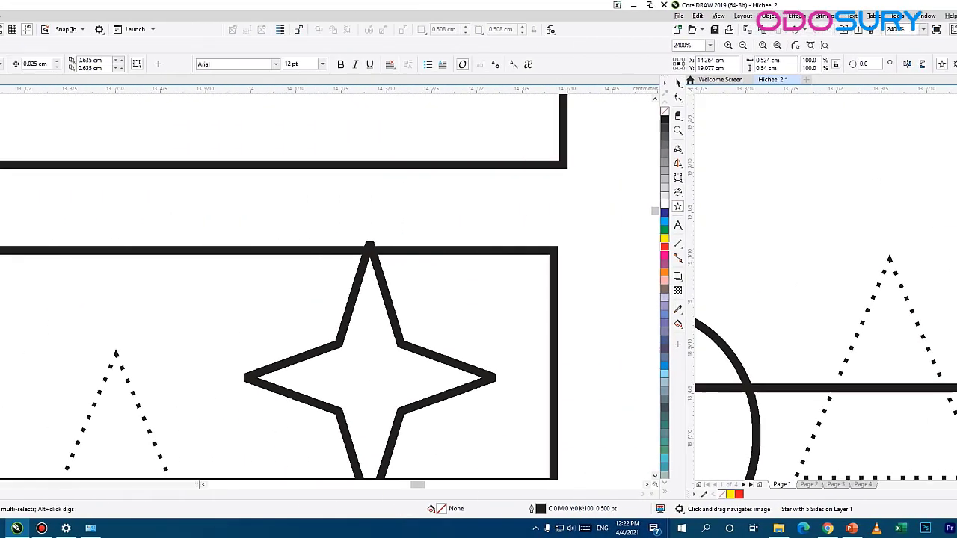
pyautogui.moveTo(252, 294); pyautogui.dragTo(307, 327)
pyautogui.hotkey('ctrl', 'z')
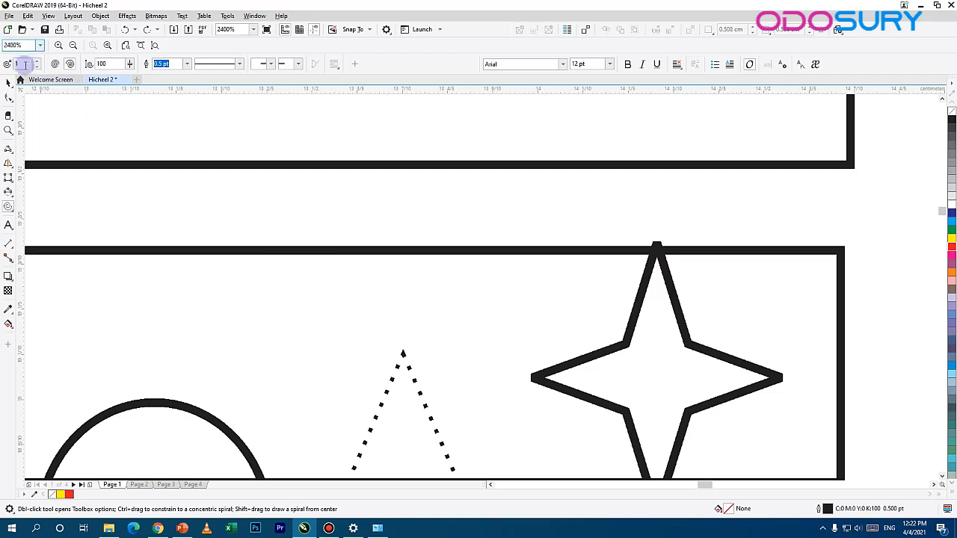
# - Draw a symmetrical spiral with 3 revolutions above the circle, after trying the logarithmic spiral option
pyautogui.click(67, 65)
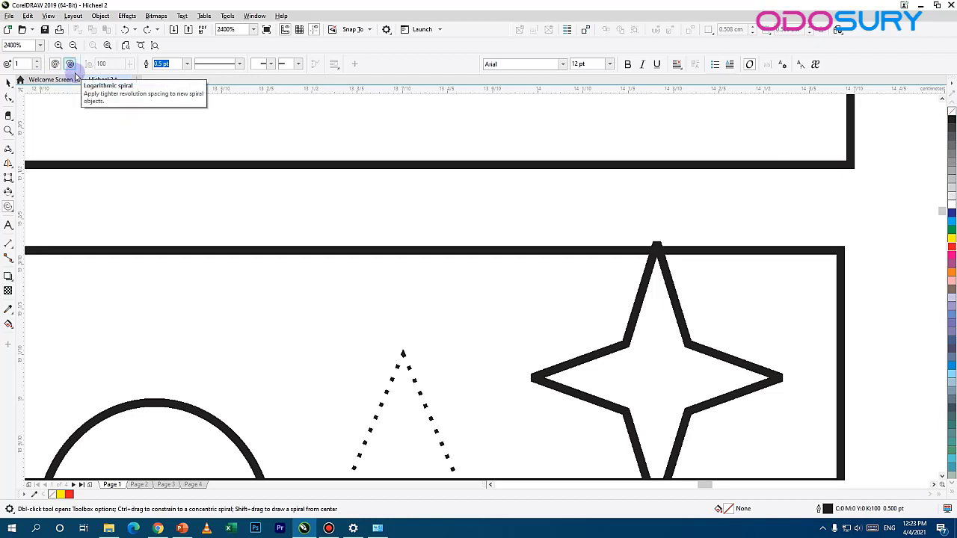
pyautogui.click(39, 60)
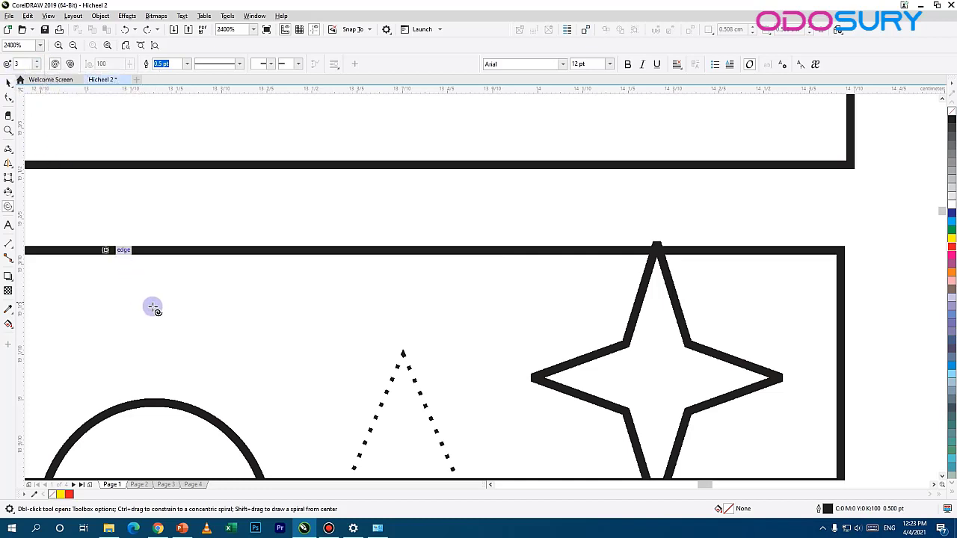
pyautogui.moveTo(156, 295); pyautogui.dragTo(248, 382)
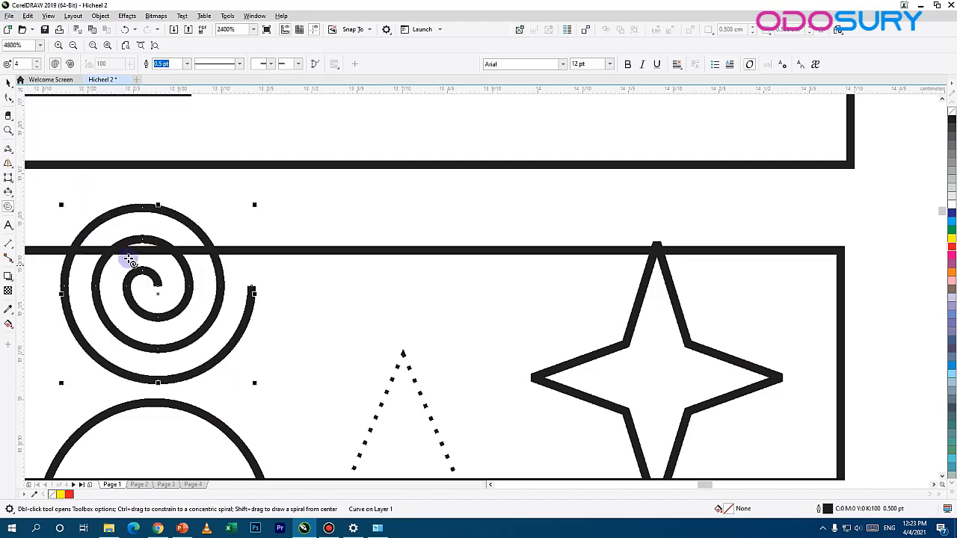
# - Draw a parallelogram in the free area beside the spiral with the Common Shapes tool
pyautogui.click(11, 210)
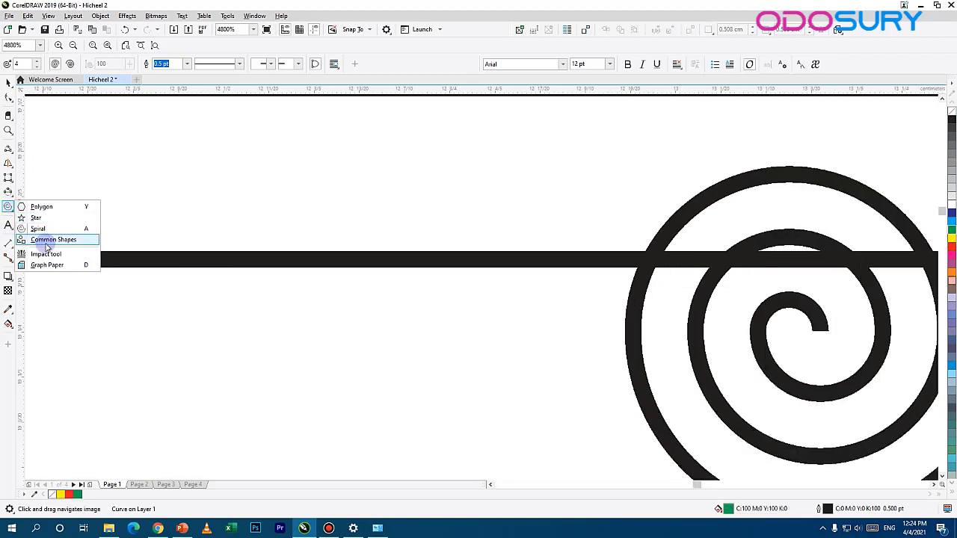
pyautogui.click(46, 240)
pyautogui.moveTo(163, 333); pyautogui.dragTo(268, 430)
# - Try drawing a second shape and adjusting the parallelogram's slant with its control handle
pyautogui.moveTo(361, 210); pyautogui.dragTo(442, 335)
pyautogui.hotkey('ctrl', 'z')
pyautogui.moveTo(117, 240); pyautogui.dragTo(56, 129)
pyautogui.hotkey('ctrl', 'z')
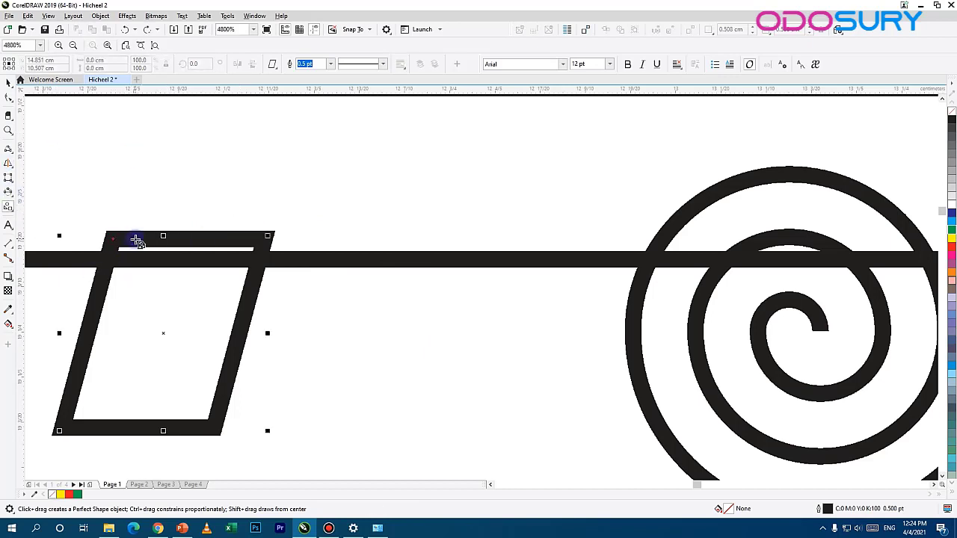
pyautogui.moveTo(136, 240); pyautogui.dragTo(161, 238)
# - Draw a second parallelogram about 0.16 by 0.17 cm adjoining the first one and open the common shape choices
pyautogui.click(12, 210)
pyautogui.click(66, 240)
pyautogui.moveTo(410, 193)
pyautogui.mouseDown()
pyautogui.moveTo(441, 335)
pyautogui.moveTo(499, 320)
pyautogui.mouseUp()
pyautogui.hotkey('ctrl', 'z')
pyautogui.moveTo(347, 182); pyautogui.dragTo(423, 262)
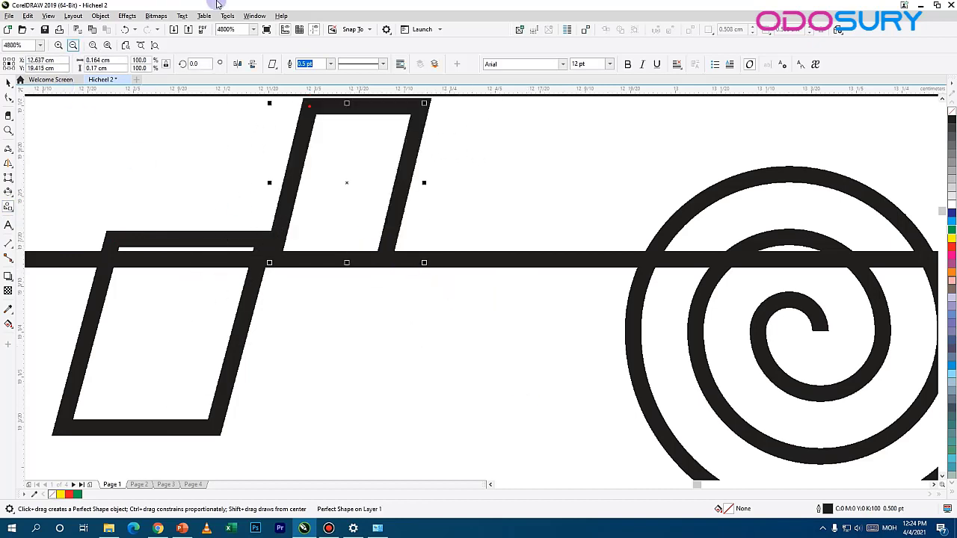
pyautogui.click(273, 66)
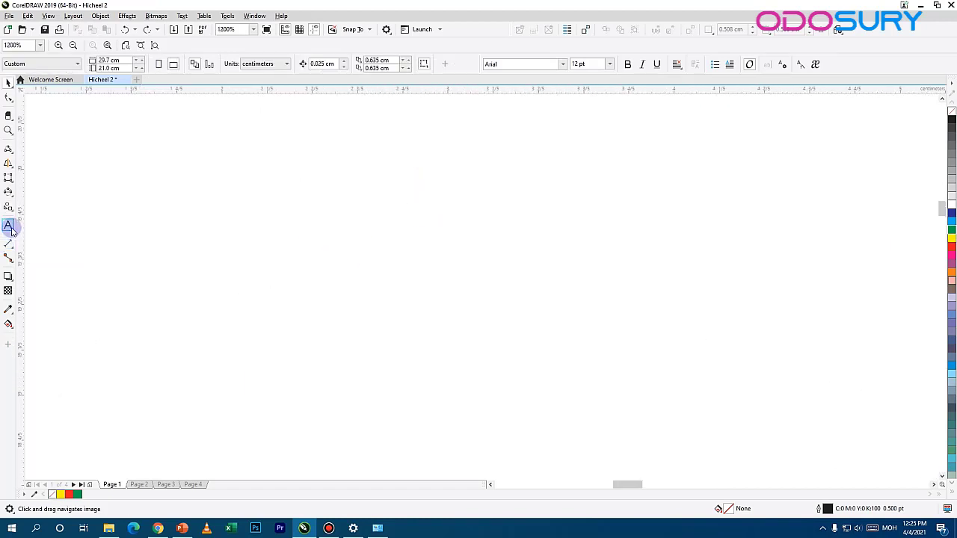
# - Add the artistic text "Сайн байна уу" in Arial 24 pt in the empty area of the page
pyautogui.click(9, 228)
pyautogui.click(225, 246)
pyautogui.moveTo(425, 176); pyautogui.dragTo(374, 341)
pyautogui.write('СЁай')
pyautogui.press('BackSpace')
pyautogui.press('BackSpace')
pyautogui.press('BackSpace')
pyautogui.press('BackSpace')
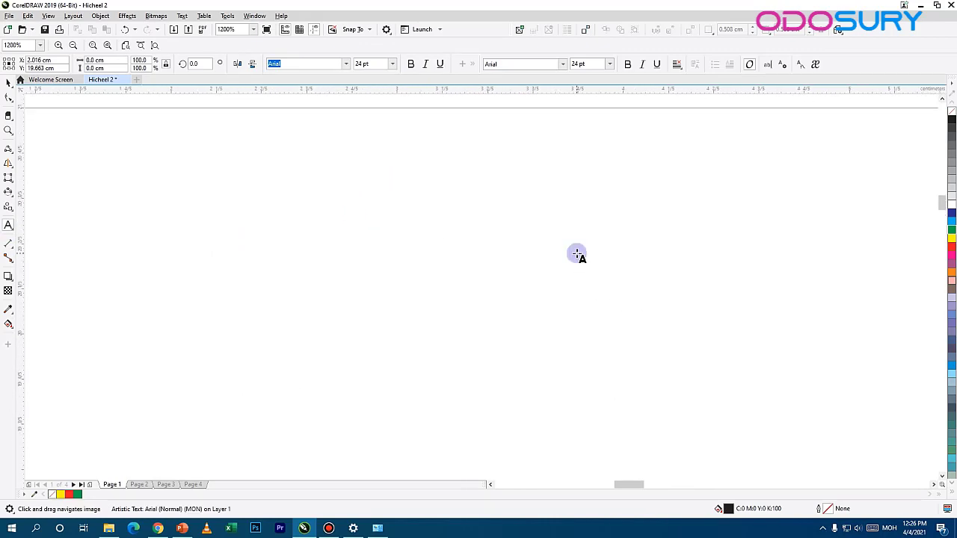
pyautogui.write('Сайн байна уу')
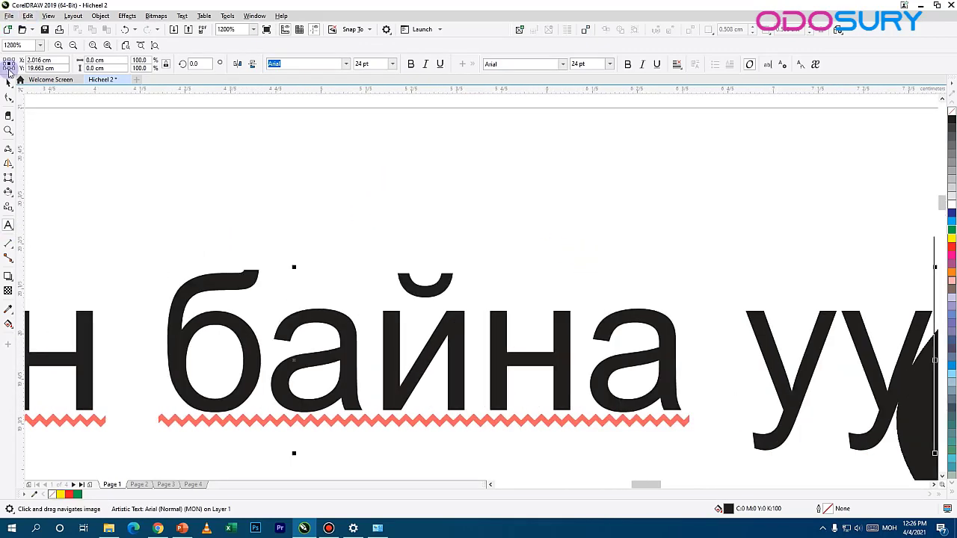
# - Scale the text down to about 3.16 cm wide and move it to about X 3.18 cm, Y 19.77 cm
pyautogui.click(8, 81)
pyautogui.scroll(-2, 145, 241)
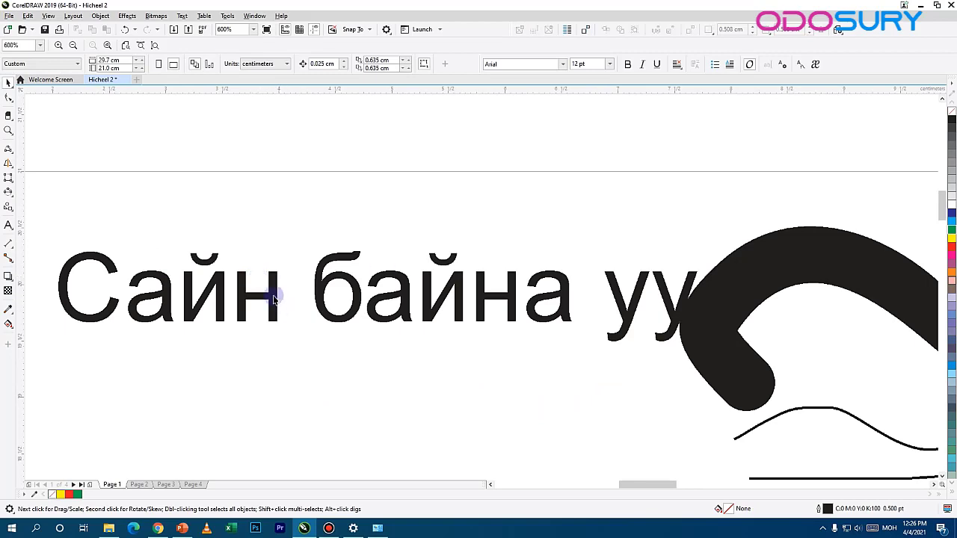
pyautogui.click(276, 303)
pyautogui.moveTo(701, 249); pyautogui.dragTo(565, 290)
pyautogui.moveTo(246, 311); pyautogui.dragTo(421, 293)
pyautogui.scroll(1, 328, 297)
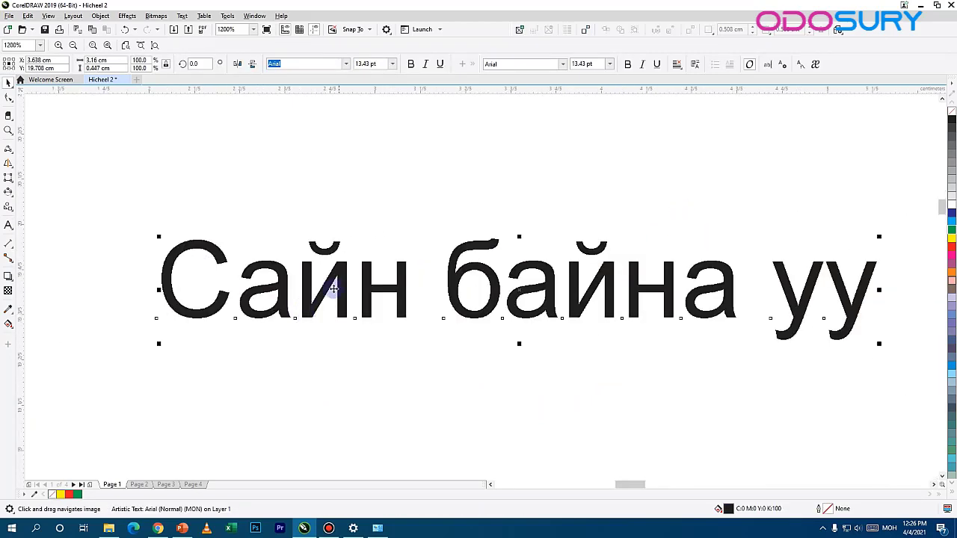
pyautogui.moveTo(339, 289); pyautogui.dragTo(236, 276)
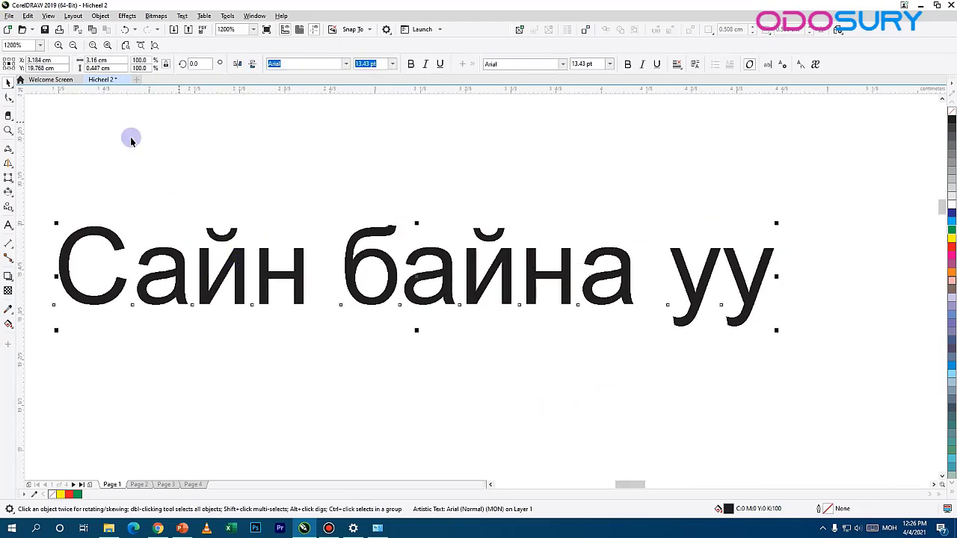
# - Draw a table of 3 rows and 4 columns, about 2.97 by 0.37 cm, below the text
pyautogui.click(17, 223)
pyautogui.click(41, 235)
pyautogui.moveTo(84, 349); pyautogui.dragTo(311, 472)
pyautogui.moveTo(441, 417); pyautogui.dragTo(758, 433)
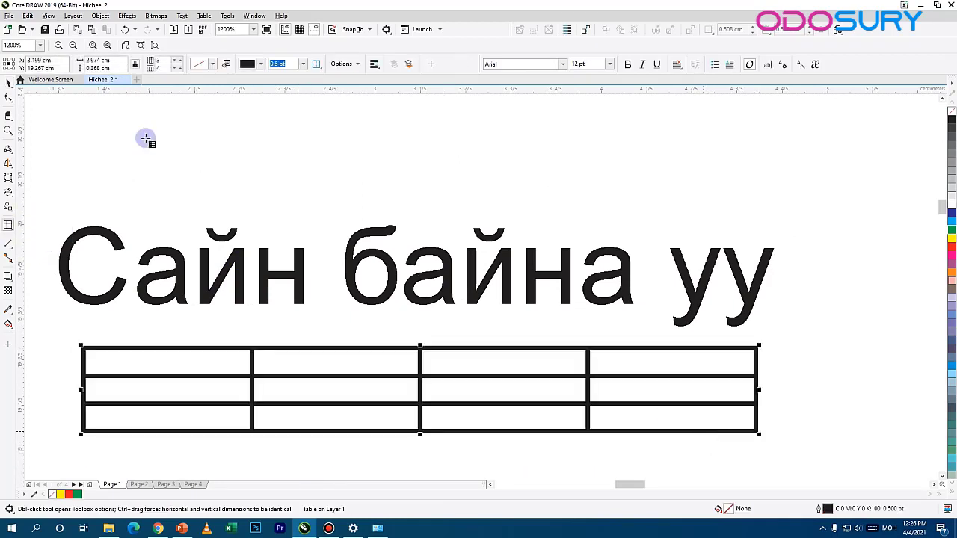
# - Increase the table's row count to 6
pyautogui.click(178, 61)
pyautogui.click(178, 61)
pyautogui.scroll(-1, 400, 279)
pyautogui.moveTo(399, 315); pyautogui.dragTo(394, 258)
pyautogui.scroll(1, 396, 313)
pyautogui.moveTo(271, 264); pyautogui.dragTo(315, 264)
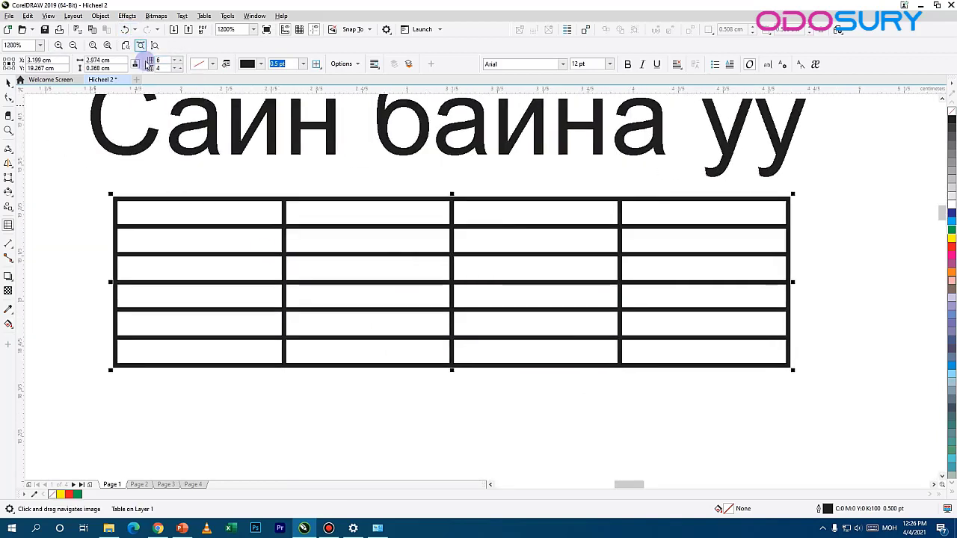
# - Set the table's column count to 5 while keeping 6 rows
pyautogui.click(177, 69)
pyautogui.click(177, 68)
pyautogui.click(177, 69)
pyautogui.click(178, 60)
pyautogui.click(178, 60)
pyautogui.click(178, 61)
pyautogui.click(178, 61)
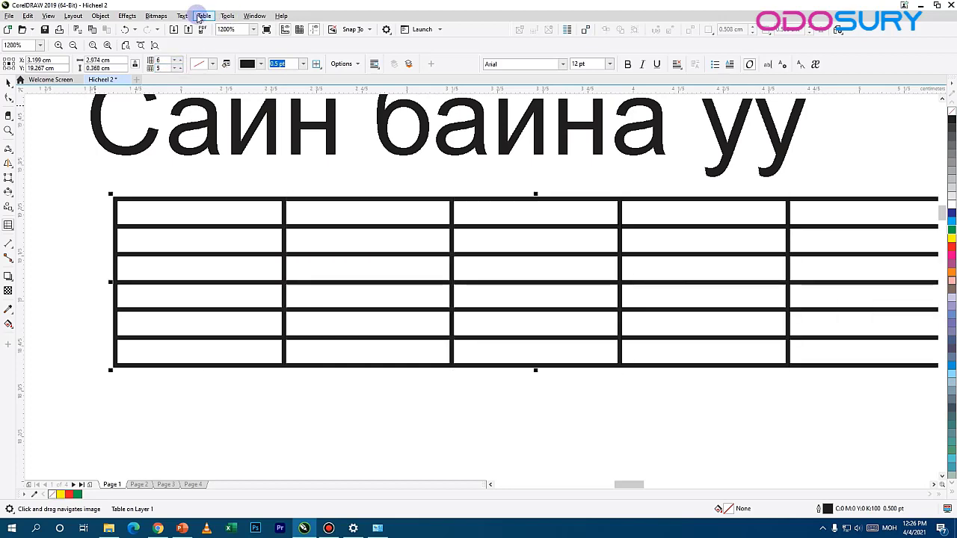
pyautogui.click(205, 16)
pyautogui.click(204, 16)
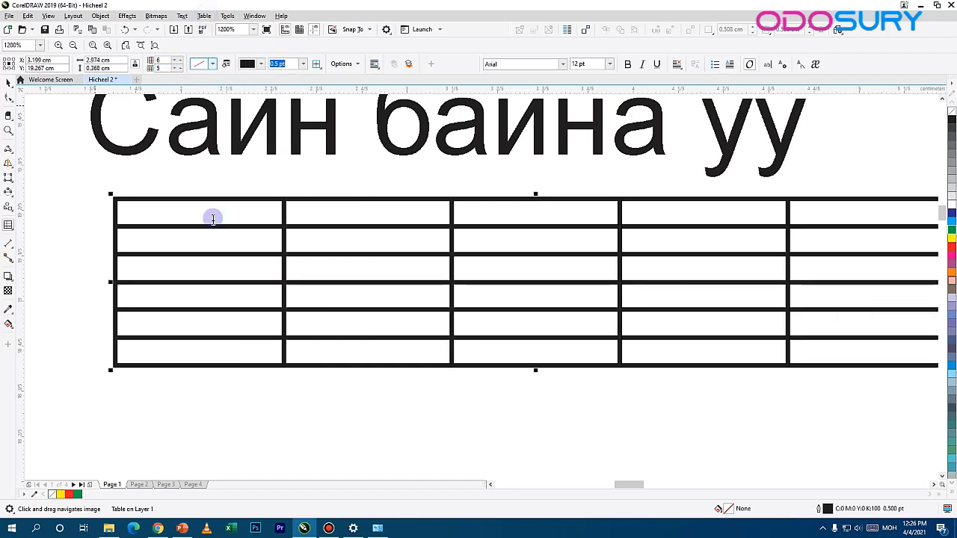
pyautogui.click(187, 193)
pyautogui.keyDown('ctrl'); pyautogui.click(311, 197); pyautogui.keyUp('ctrl')
pyautogui.moveTo(133, 202); pyautogui.dragTo(384, 408)
pyautogui.click(376, 419)
# - Try a Parallel Dimension along part of the table's bottom edge, with the dimension line below it
pyautogui.click(8, 245)
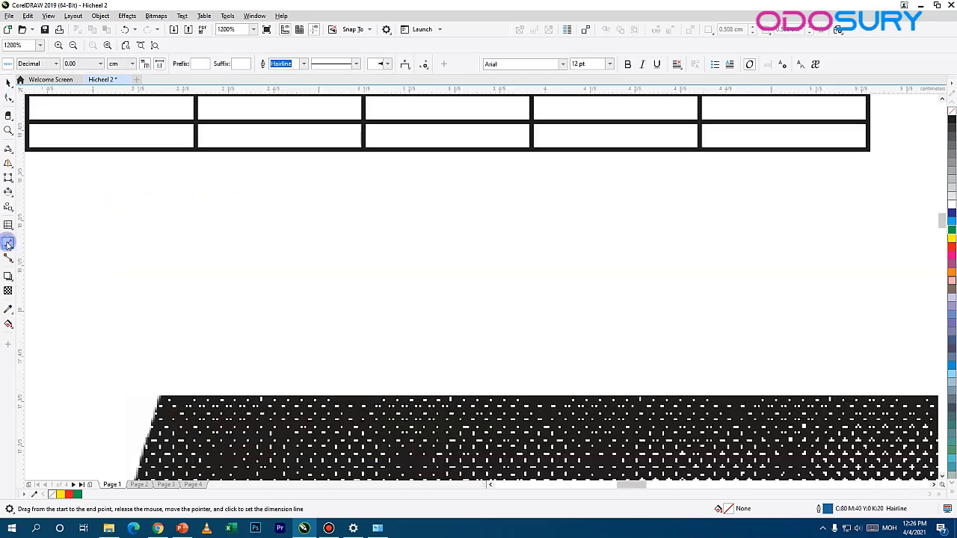
pyautogui.click(8, 245)
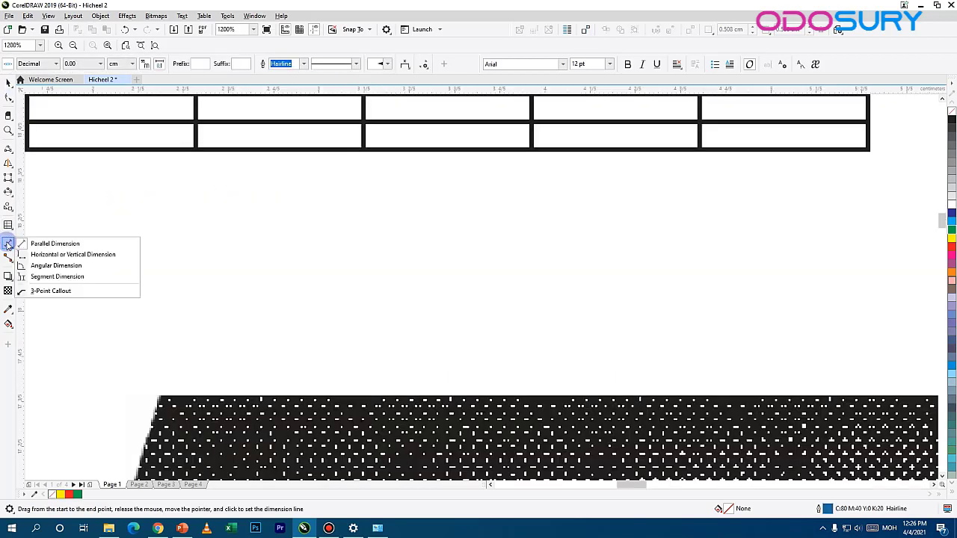
pyautogui.click(8, 245)
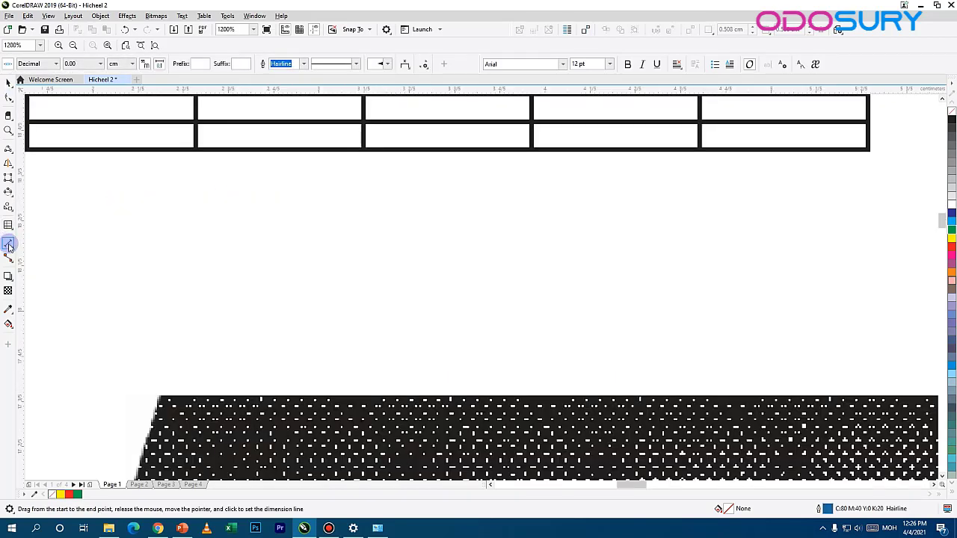
pyautogui.moveTo(110, 154); pyautogui.dragTo(864, 143)
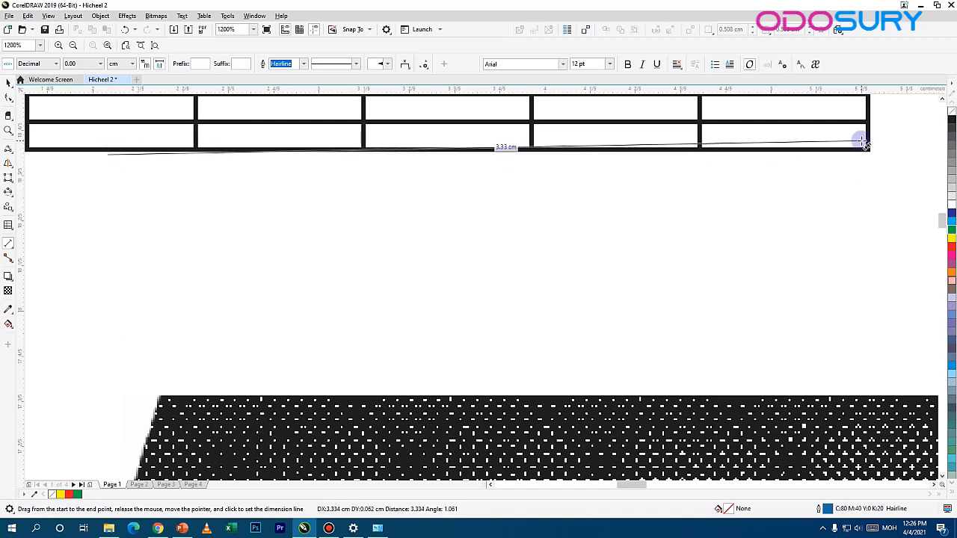
pyautogui.click(750, 267)
pyautogui.press('h')
pyautogui.moveTo(427, 214); pyautogui.dragTo(565, 381)
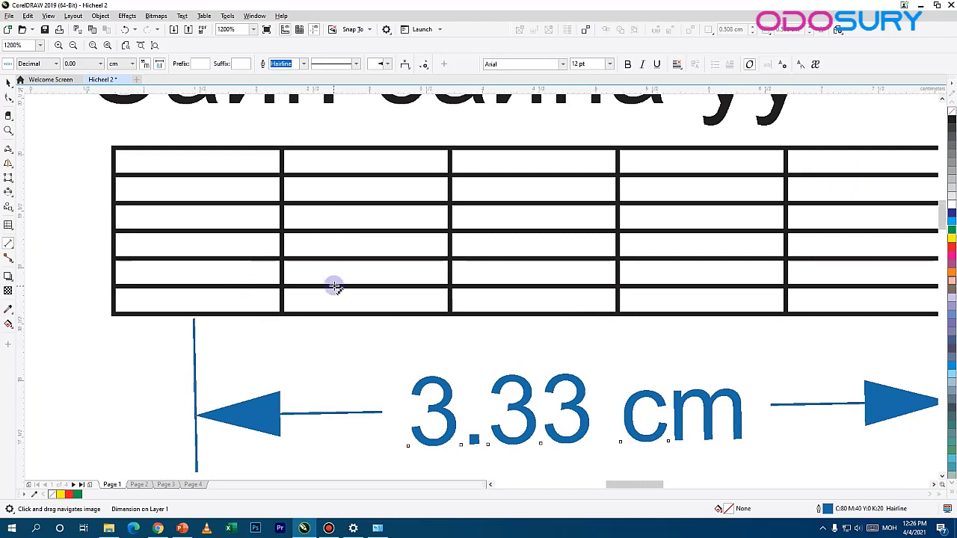
# - Undo the trial dimension and add a Parallel Dimension spanning the table's full bottom edge, placed just below it
pyautogui.scroll(-2, 334, 286)
pyautogui.hotkey('ctrl', 'z')
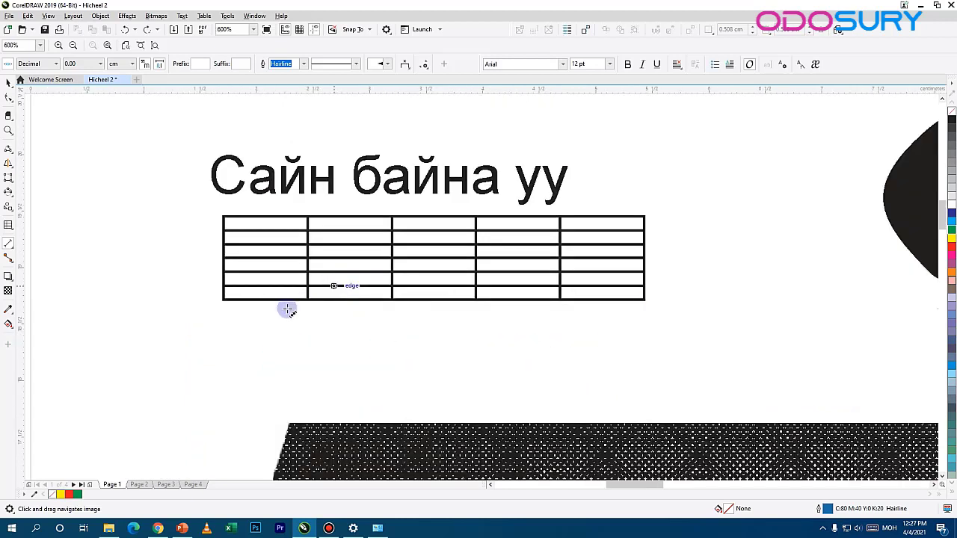
pyautogui.moveTo(224, 301); pyautogui.dragTo(644, 300)
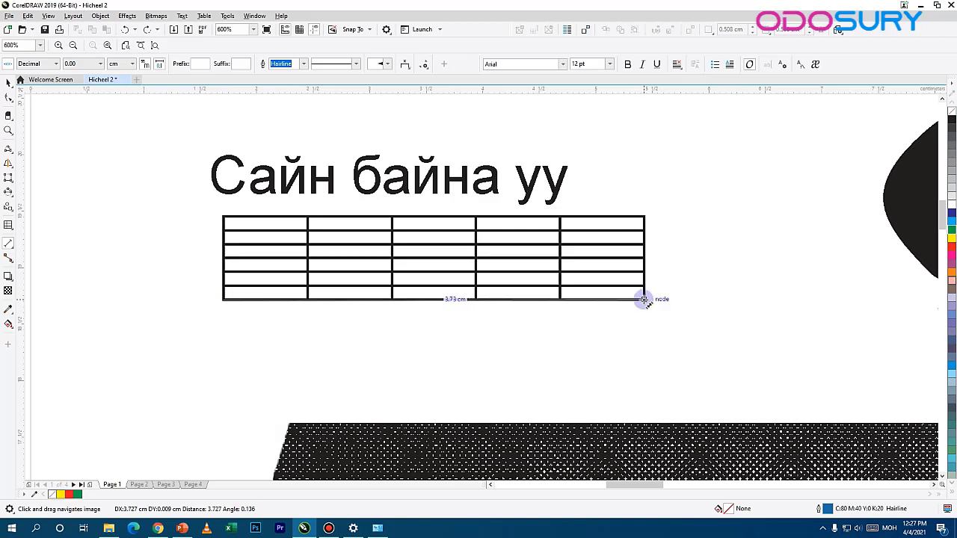
pyautogui.click(652, 331)
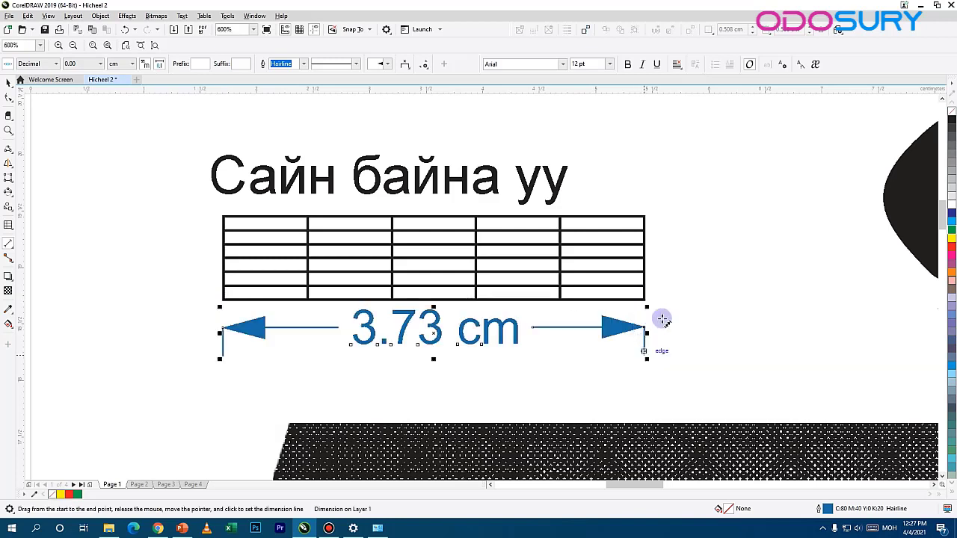
# - Add a Parallel Dimension spanning the full height of the table's right edge, with the dimension line just outside it
pyautogui.moveTo(644, 226); pyautogui.dragTo(644, 300)
pyautogui.click(668, 296)
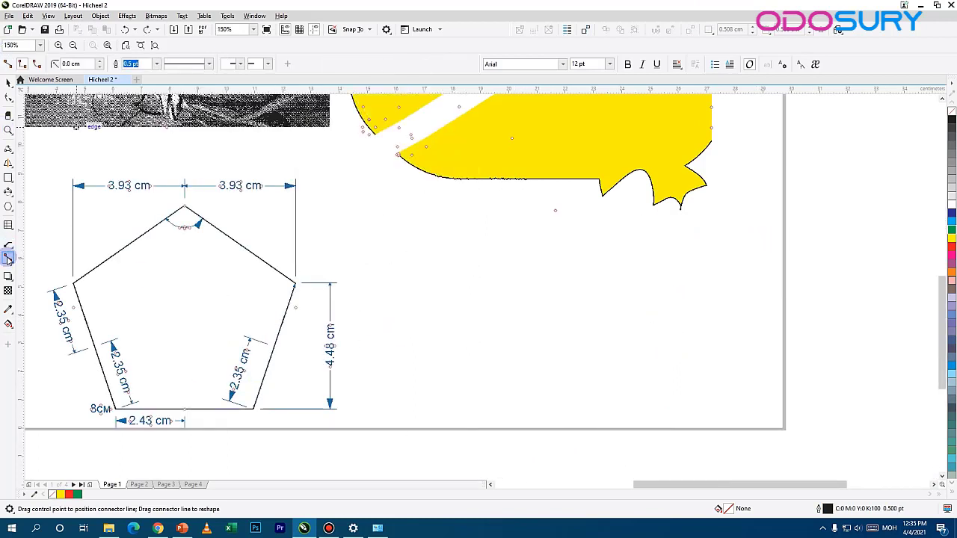
# - Draw four wide rectangles below the yellow shape: one above, two side by side beneath it, and a lowest one about 6.5 by 1.1 cm
pyautogui.click(8, 180)
pyautogui.moveTo(511, 225); pyautogui.dragTo(651, 254)
pyautogui.moveTo(414, 289); pyautogui.dragTo(576, 317)
pyautogui.moveTo(640, 289); pyautogui.dragTo(779, 313)
pyautogui.moveTo(550, 347); pyautogui.dragTo(733, 377)
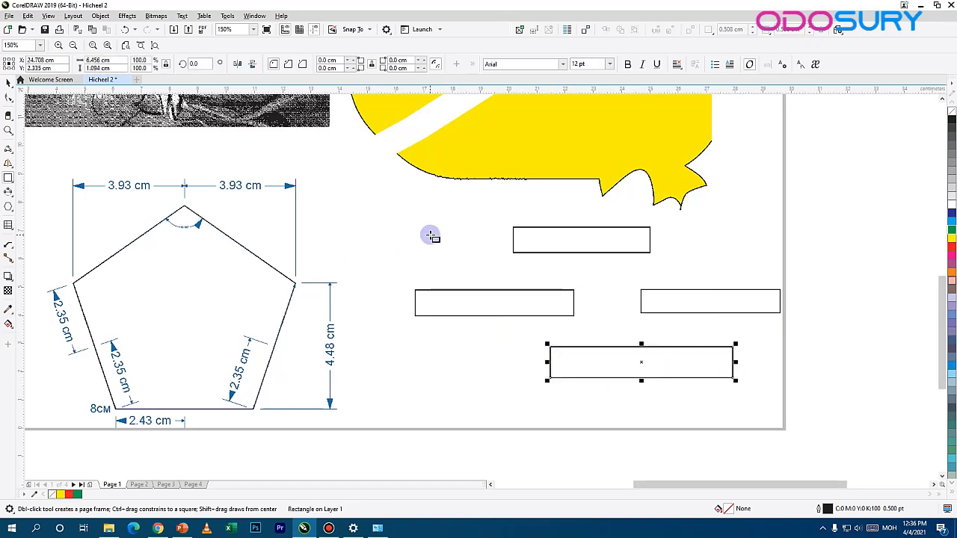
# - Link the uppermost rectangle's bottom midpoint to the left rectangle's top midpoint with a right-angle connector
pyautogui.click(8, 258)
pyautogui.moveTo(584, 255)
pyautogui.mouseDown()
pyautogui.moveTo(553, 284)
pyautogui.moveTo(494, 290)
pyautogui.mouseUp()
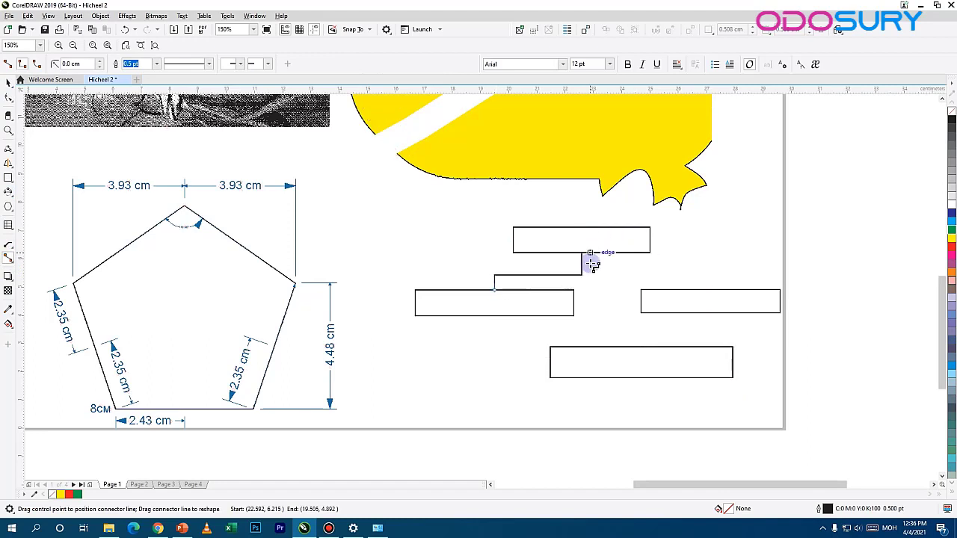
pyautogui.click(591, 258)
# - Link the uppermost rectangle to the right one with a straight connector, and the right one to the lowest with a rounded connector
pyautogui.click(9, 66)
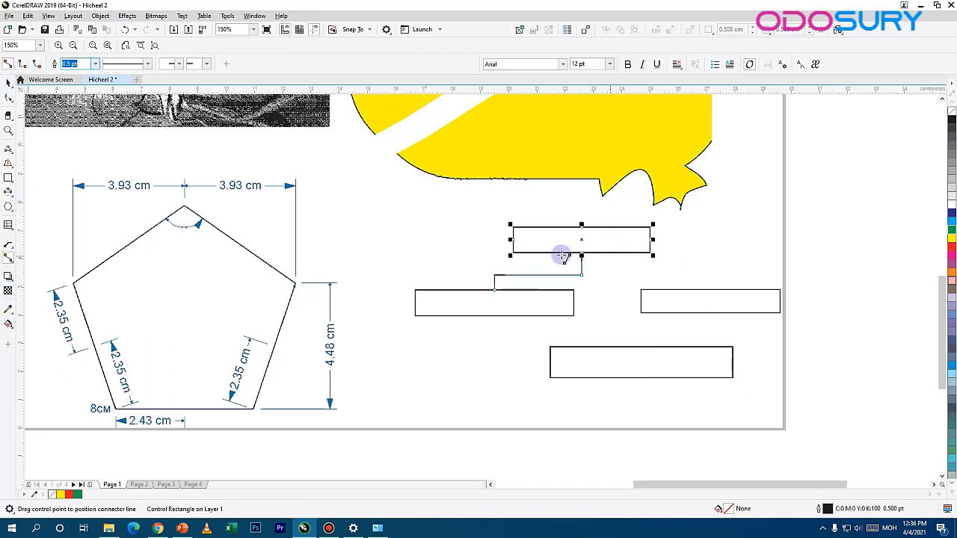
pyautogui.moveTo(581, 255); pyautogui.dragTo(642, 348)
pyautogui.click(38, 64)
pyautogui.scroll(2, 580, 288)
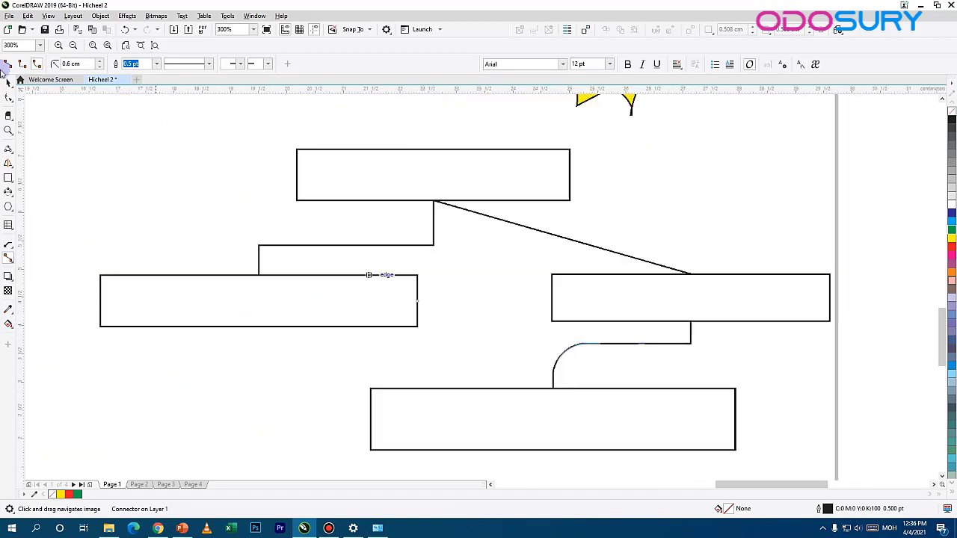
pyautogui.click(13, 80)
pyautogui.click(698, 345)
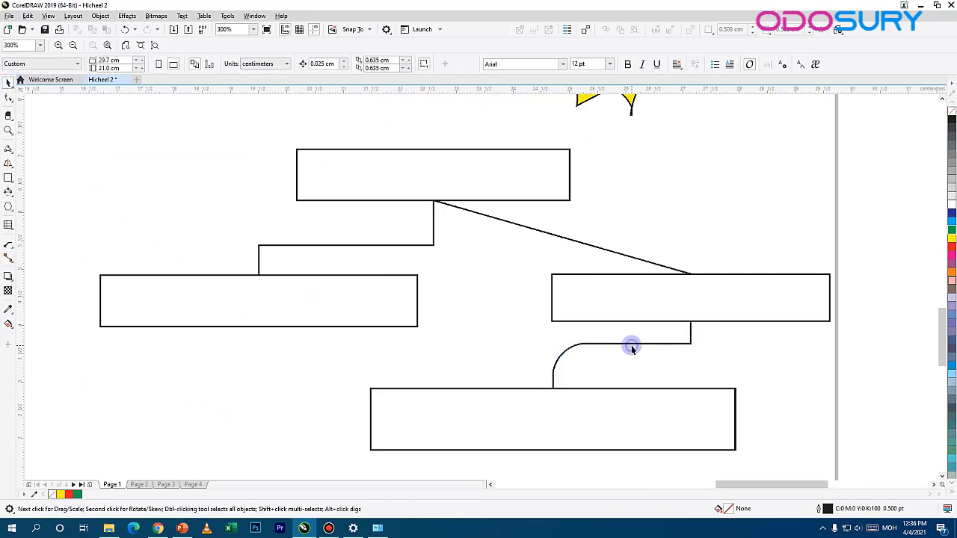
pyautogui.click(632, 345)
pyautogui.click(507, 390)
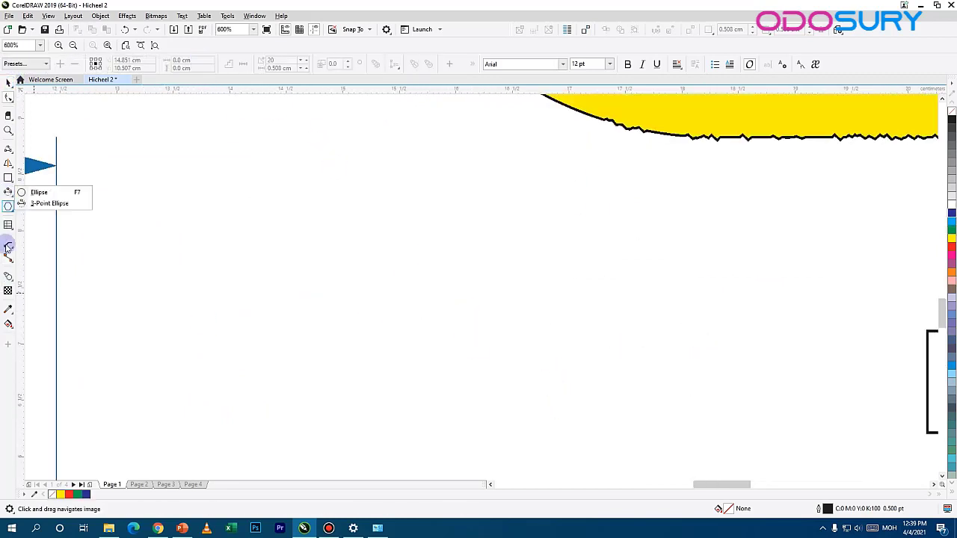
# - Look through the connector and effect tools, then try the Transparency tool on the yellow shape
pyautogui.click(8, 256)
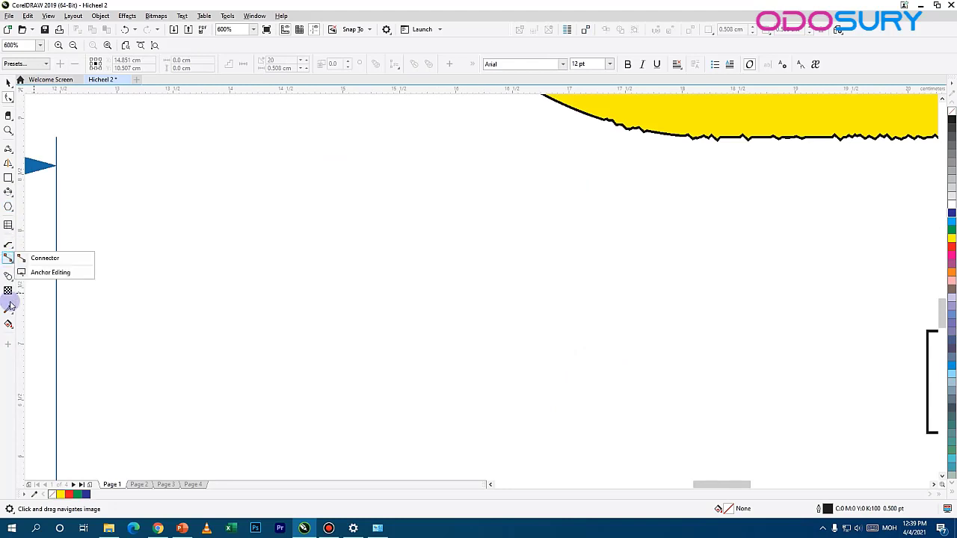
pyautogui.click(8, 276)
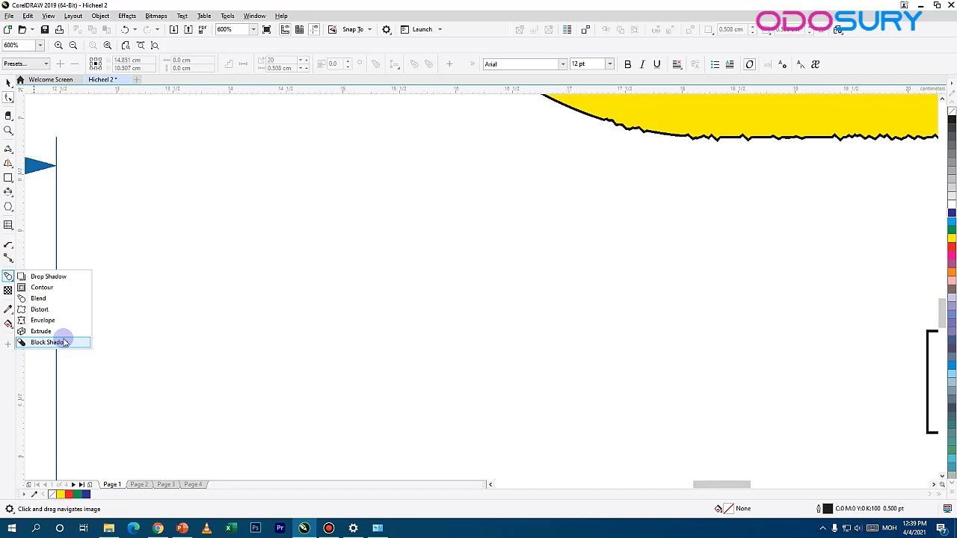
pyautogui.click(10, 293)
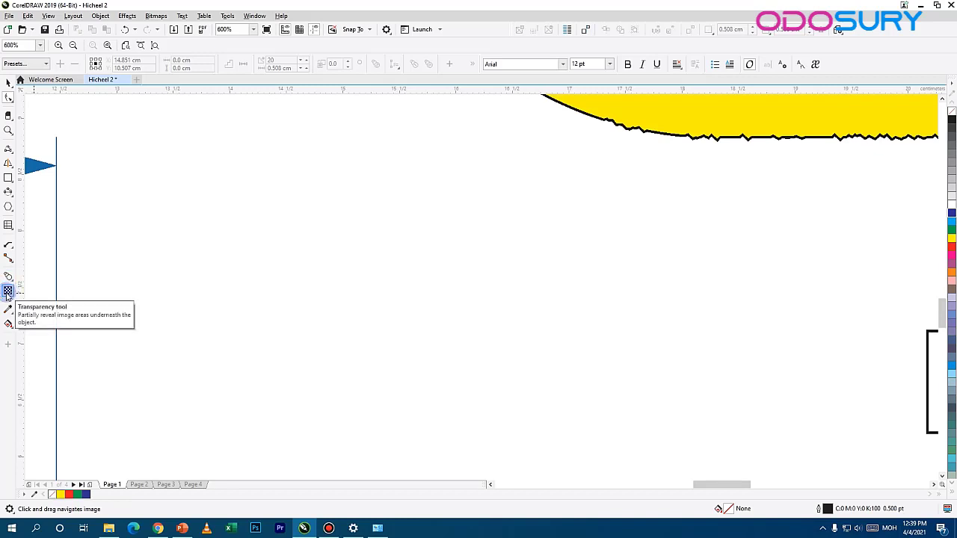
pyautogui.click(7, 293)
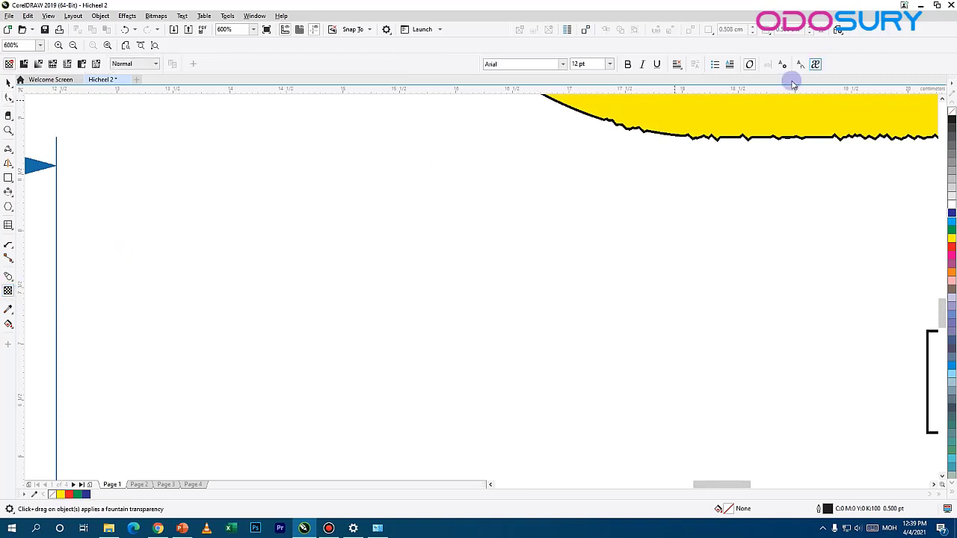
pyautogui.click(686, 122)
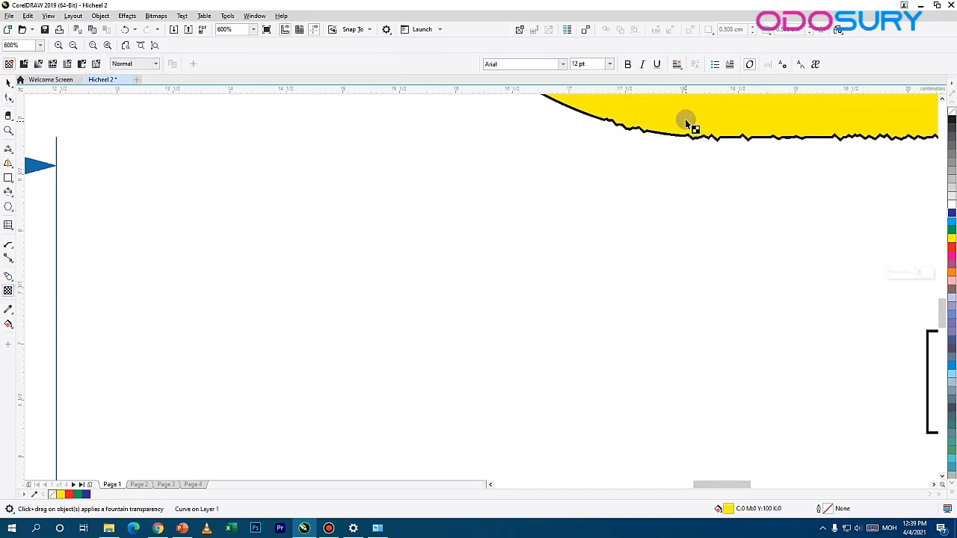
# - Sample the blue arrowhead's colour with the Color Eyedropper and look through the fill tools
pyautogui.click(8, 314)
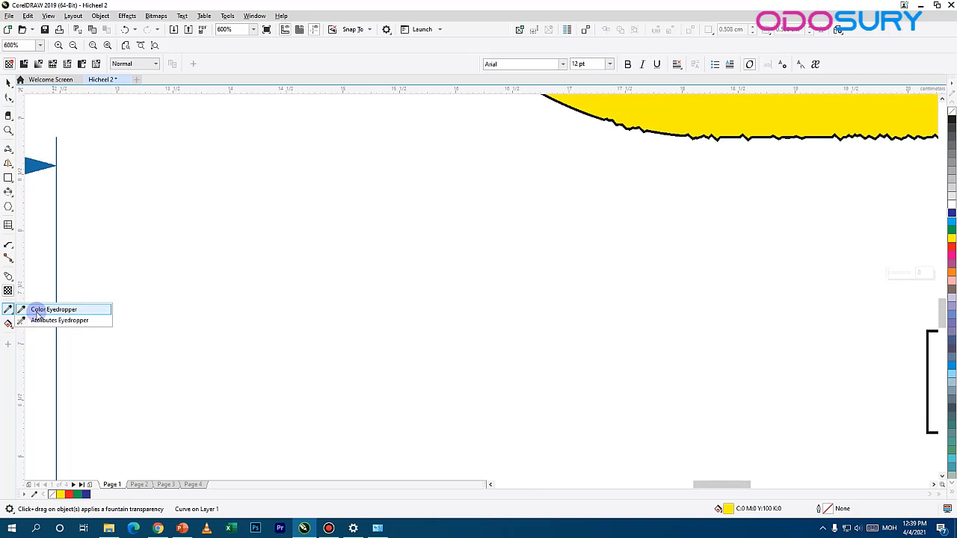
pyautogui.click(37, 311)
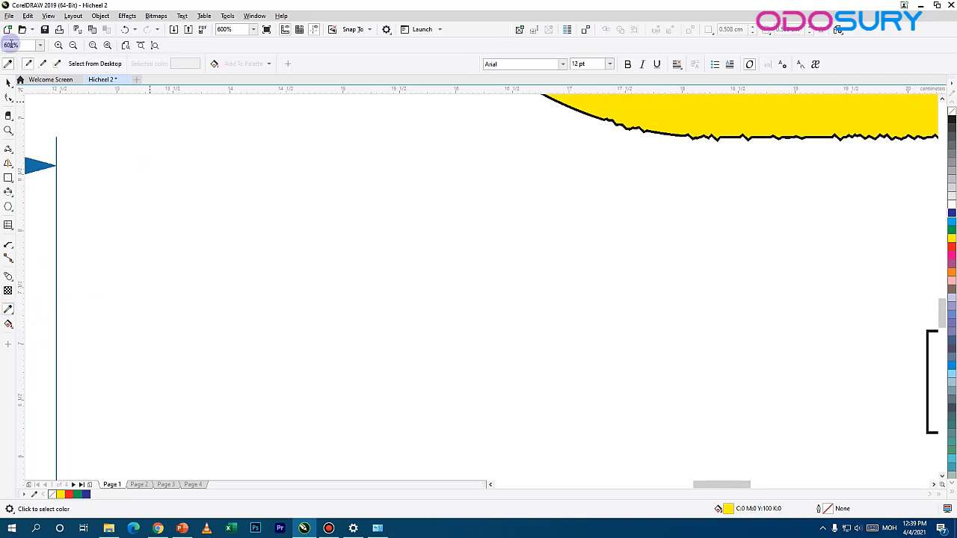
pyautogui.click(42, 159)
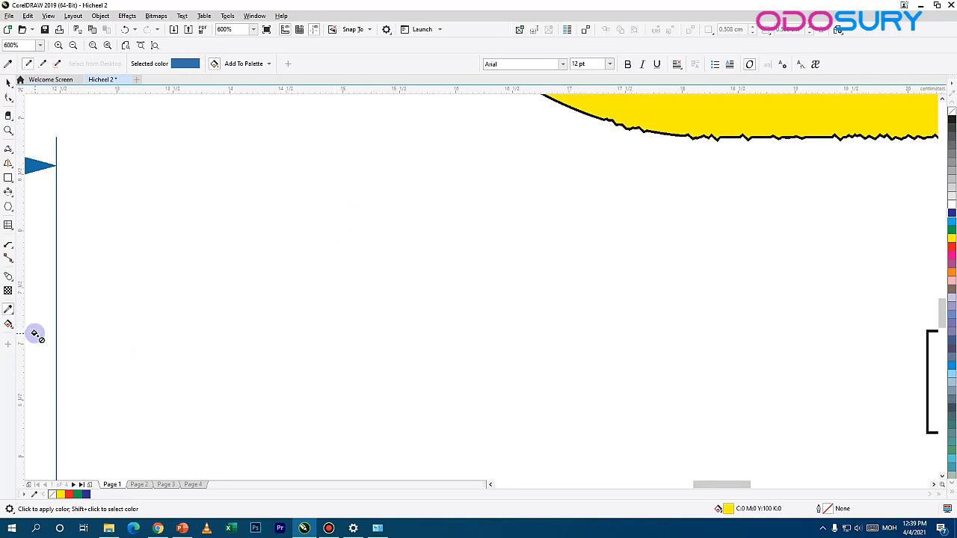
pyautogui.click(8, 326)
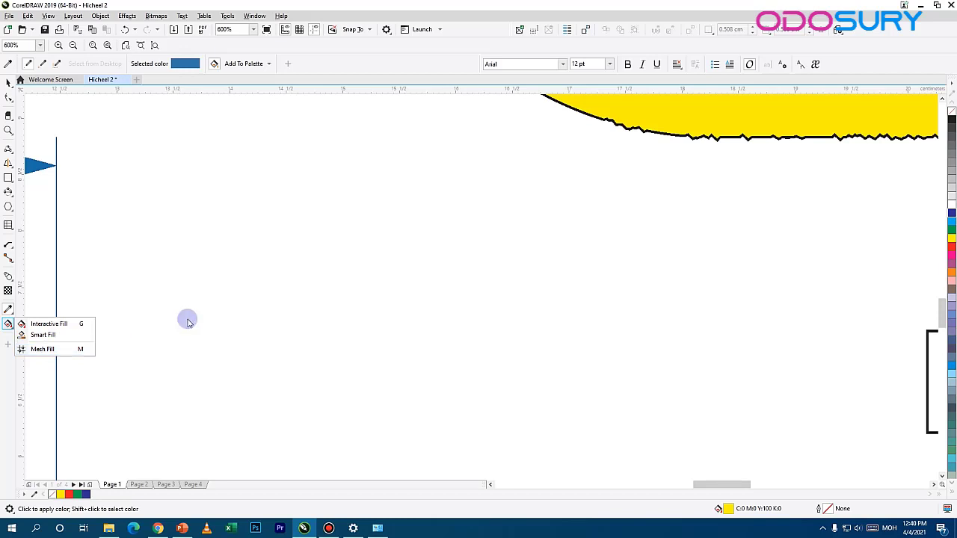
pyautogui.click(229, 292)
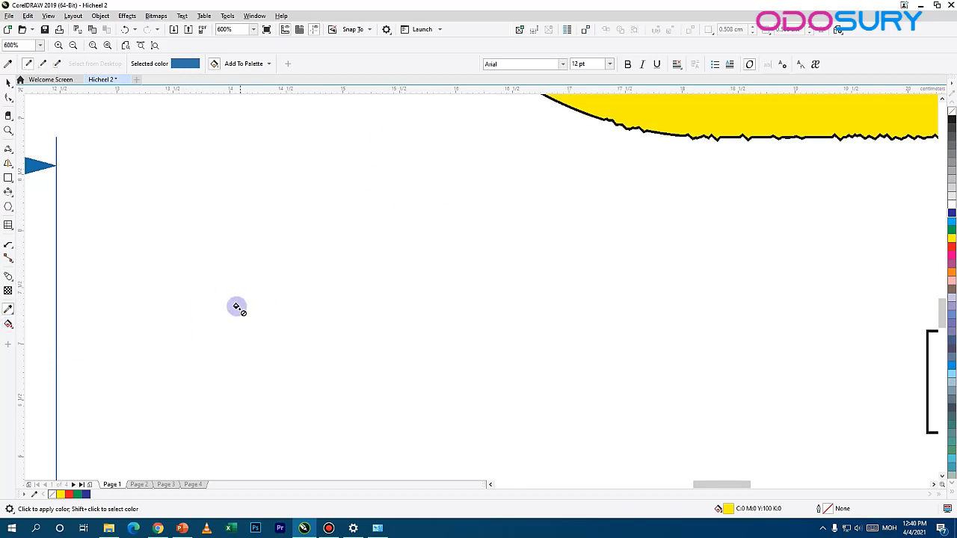
# - View the whole of page 1 and switch to page 2
pyautogui.press('z')
pyautogui.scroll(-8, 236, 313)
pyautogui.scroll(4, 252, 310)
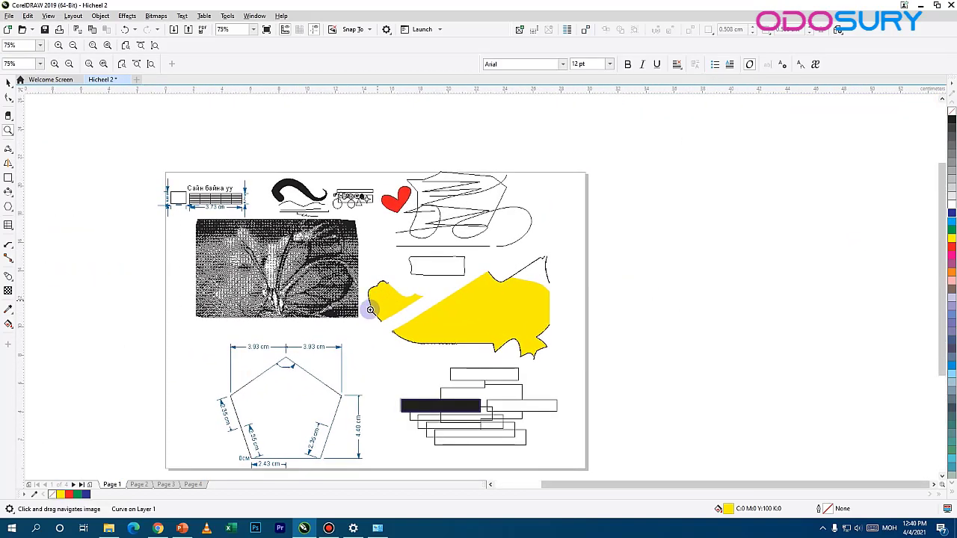
pyautogui.scroll(2, 377, 302)
pyautogui.scroll(-2, 369, 313)
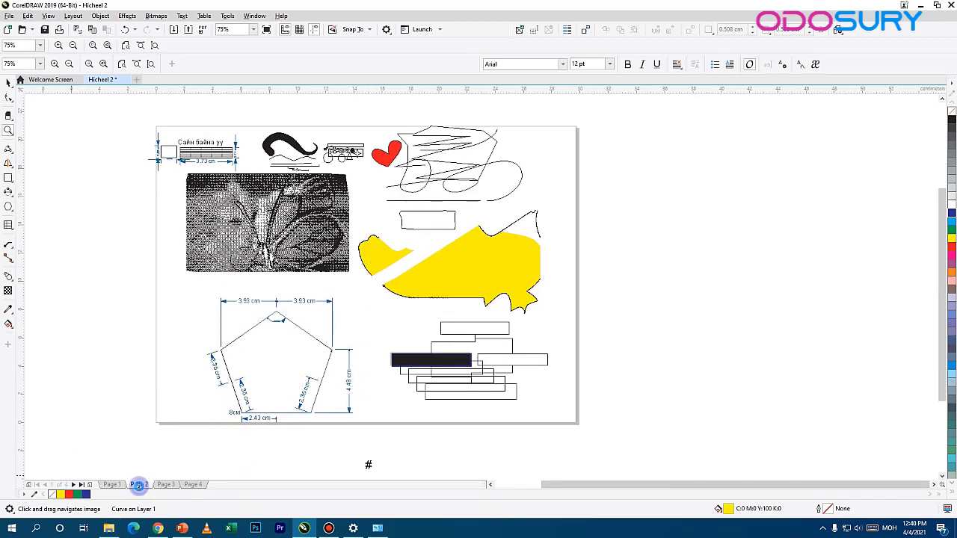
pyautogui.click(139, 485)
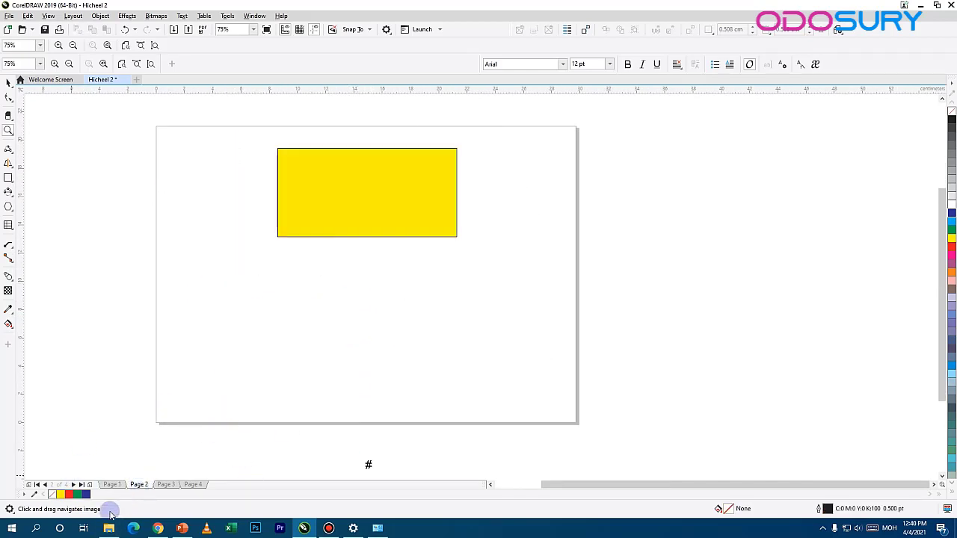
# - Delete the yellow rectangle so that page 2 is empty
pyautogui.click(361, 187)
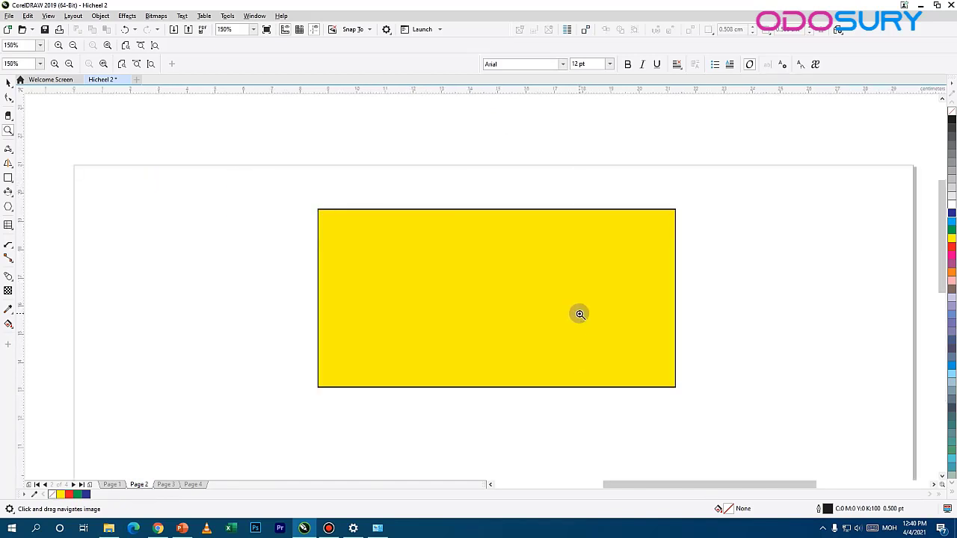
pyautogui.rightClick(579, 314)
pyautogui.moveTo(522, 313); pyautogui.dragTo(389, 229)
pyautogui.moveTo(389, 228); pyautogui.dragTo(389, 261)
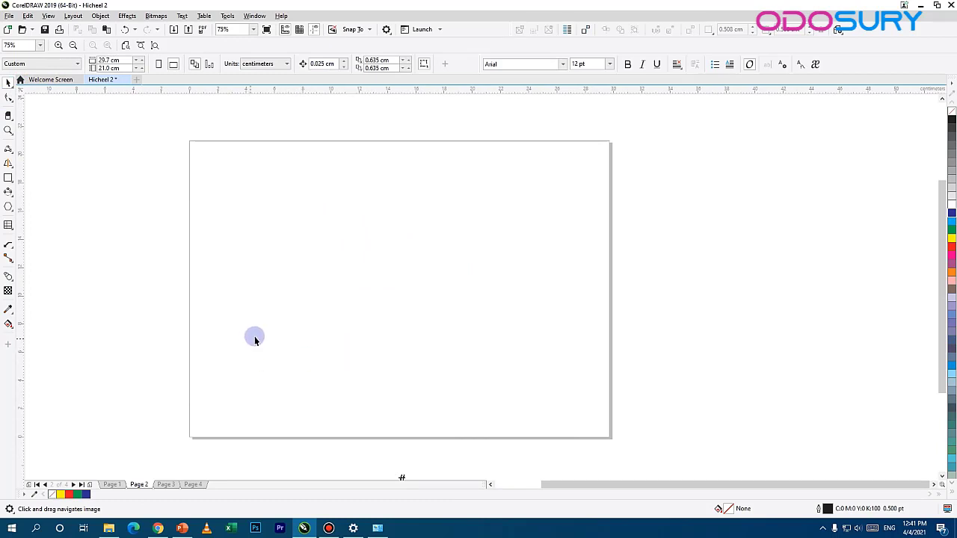
# - Import the image 2.jpg.crdownload and place it at original size at the upper-left corner of page 2
pyautogui.click(9, 15)
pyautogui.click(25, 160)
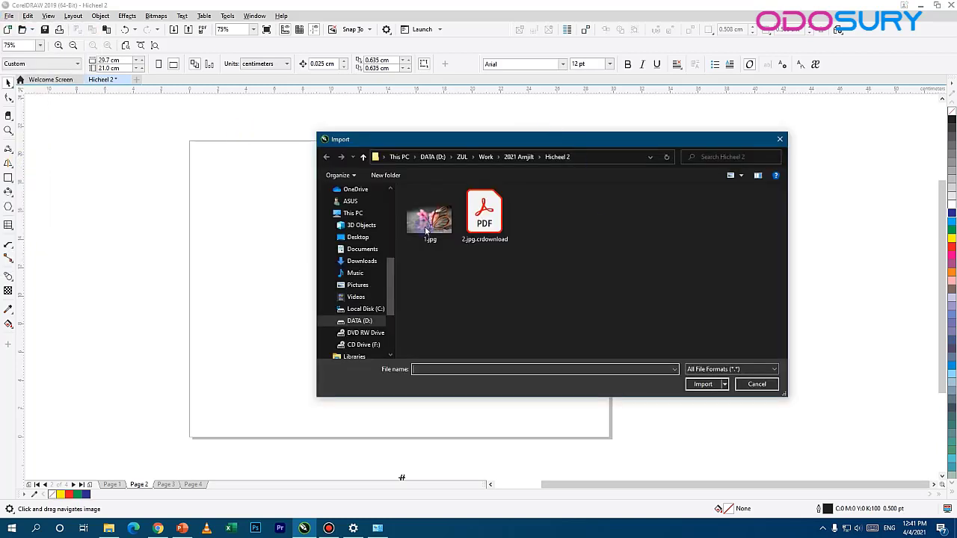
pyautogui.click(484, 215)
pyautogui.click(710, 388)
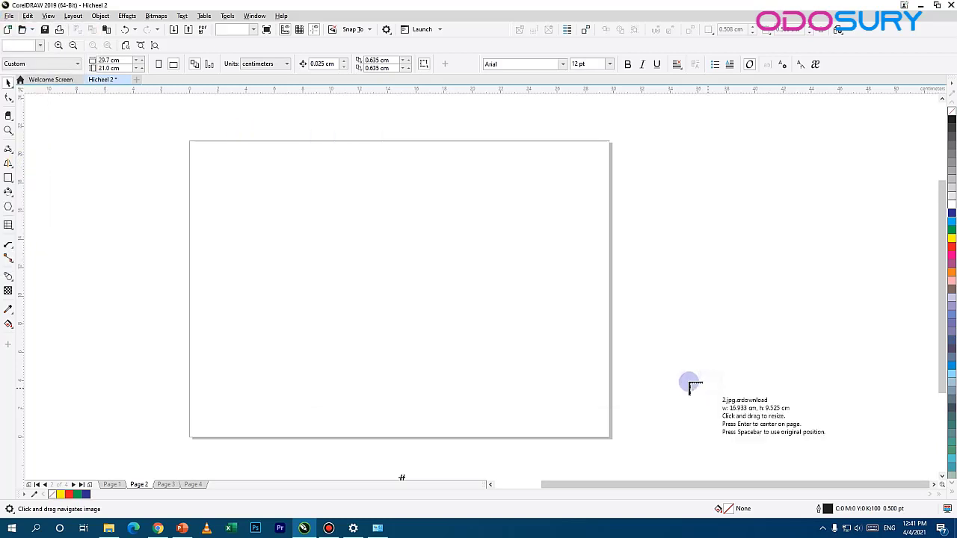
pyautogui.click(192, 142)
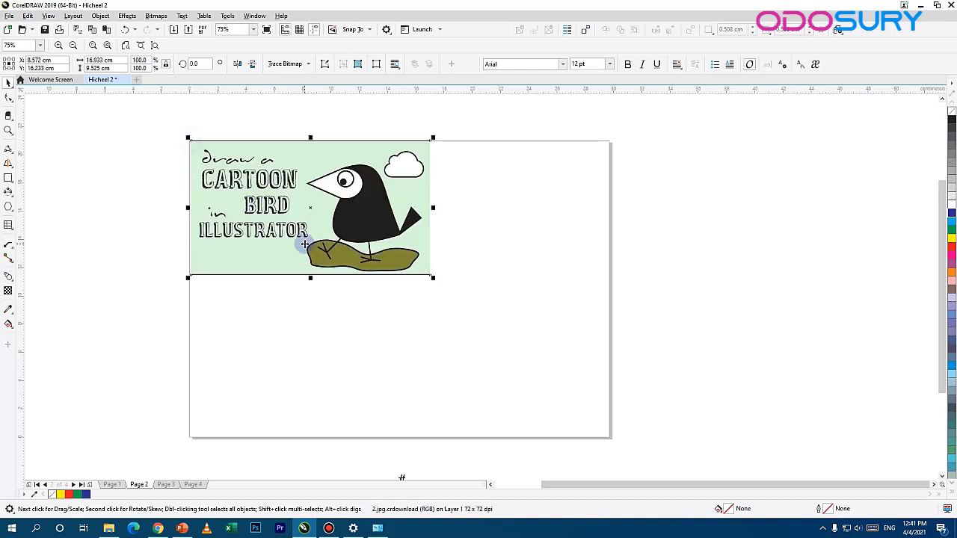
# - Move the imported cartoon bird image off the page, just beside its left edge
pyautogui.moveTo(355, 193); pyautogui.dragTo(470, 305)
pyautogui.scroll(1, 470, 305)
pyautogui.moveTo(382, 294); pyautogui.dragTo(127, 257)
pyautogui.scroll(-1, 459, 266)
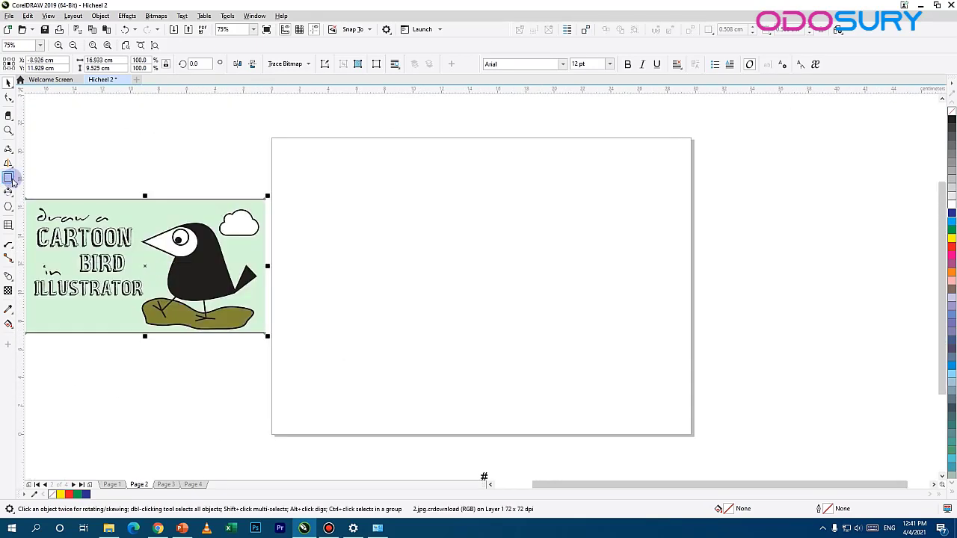
# - Draw a rectangle about 29.7 by 21 cm over the page and fill it with the bird image's light green background colour
pyautogui.click(9, 179)
pyautogui.moveTo(271, 137); pyautogui.dragTo(688, 408)
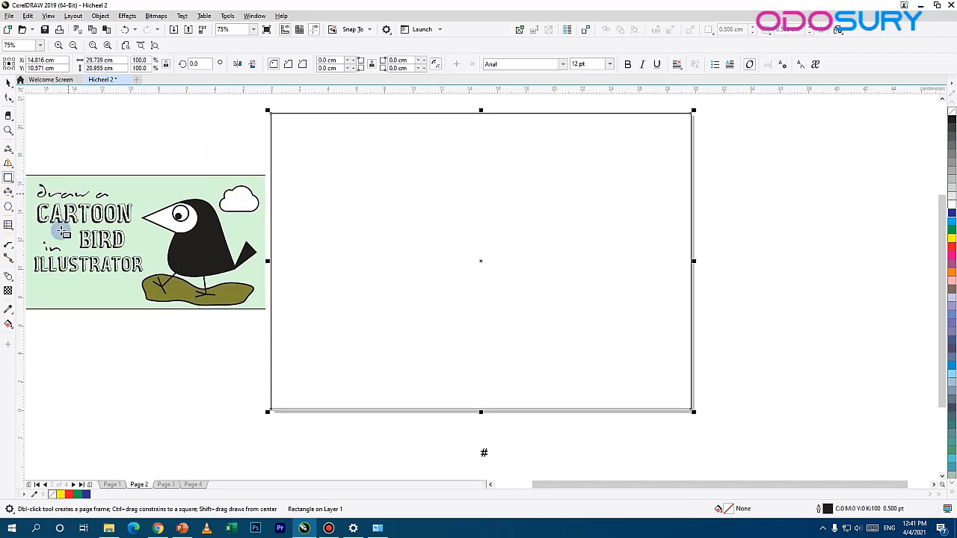
pyautogui.press('i')
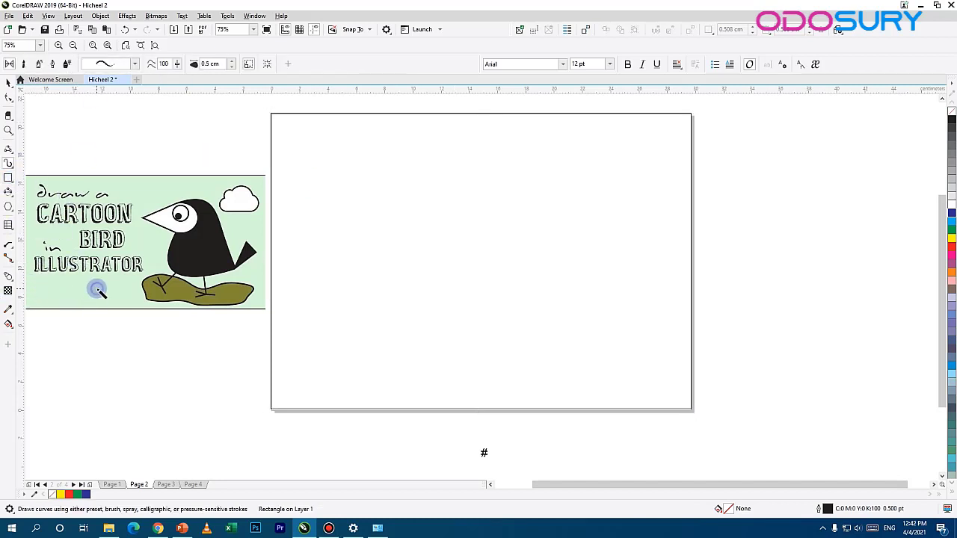
pyautogui.click(97, 290)
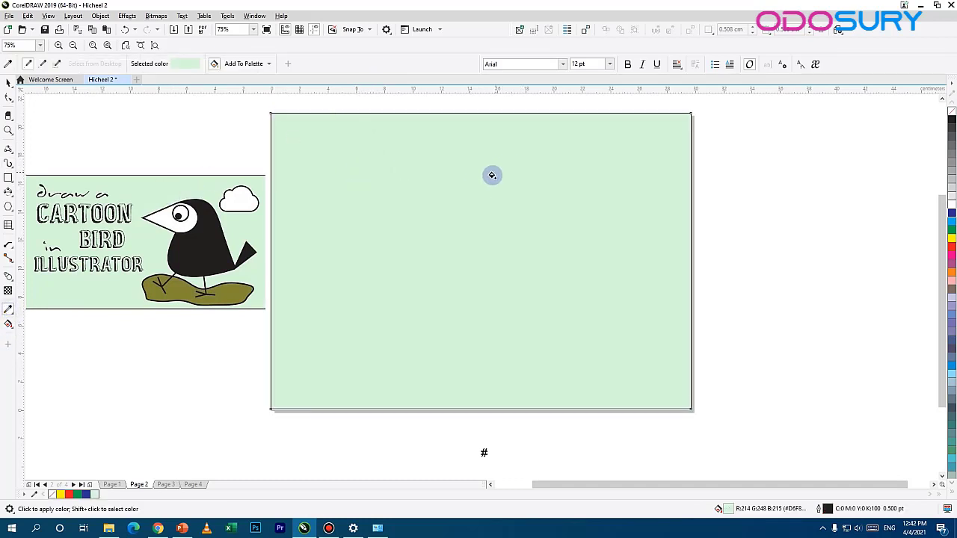
# - Move the bird image onto the page behind the green rectangle and enlarge the Objects docker to list more objects
pyautogui.click(8, 82)
pyautogui.moveTo(151, 217); pyautogui.dragTo(490, 222)
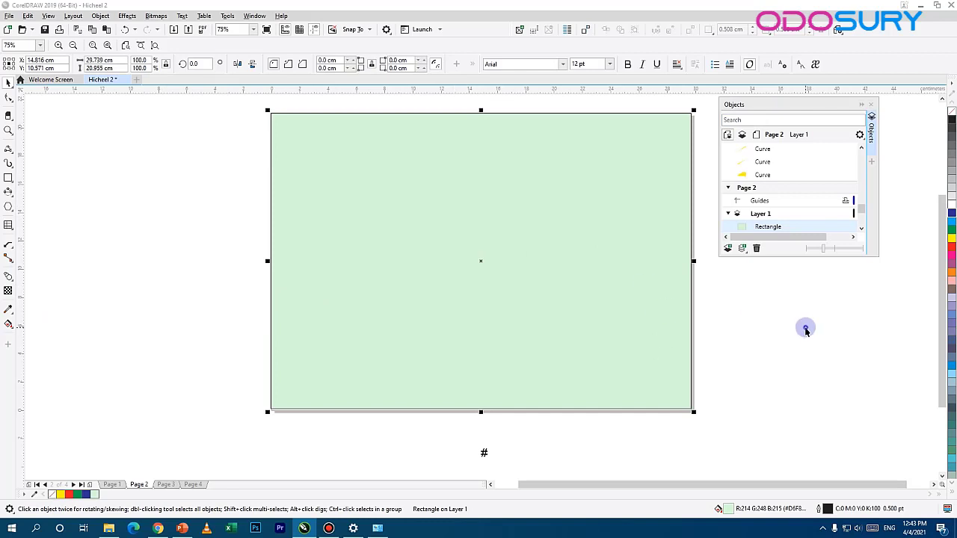
pyautogui.click(761, 345)
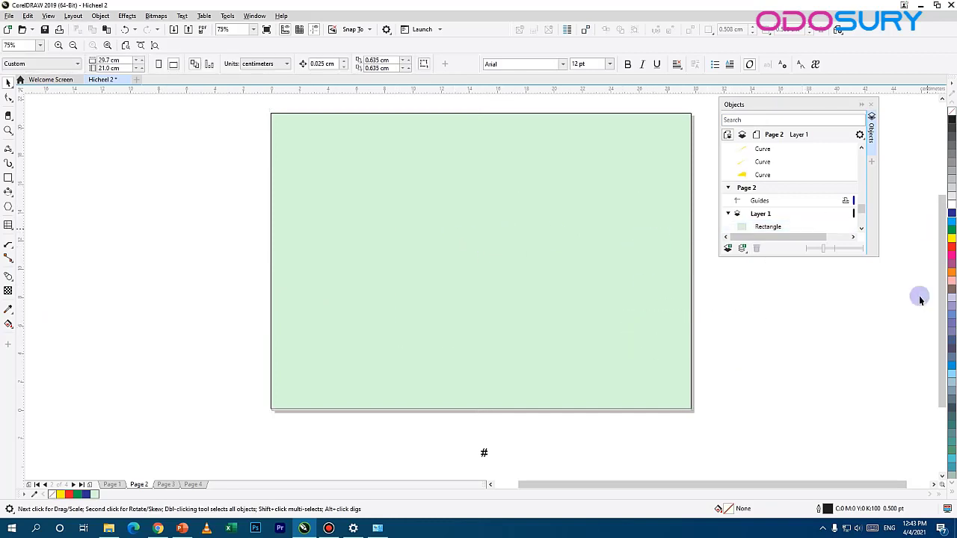
pyautogui.moveTo(808, 256); pyautogui.dragTo(835, 446)
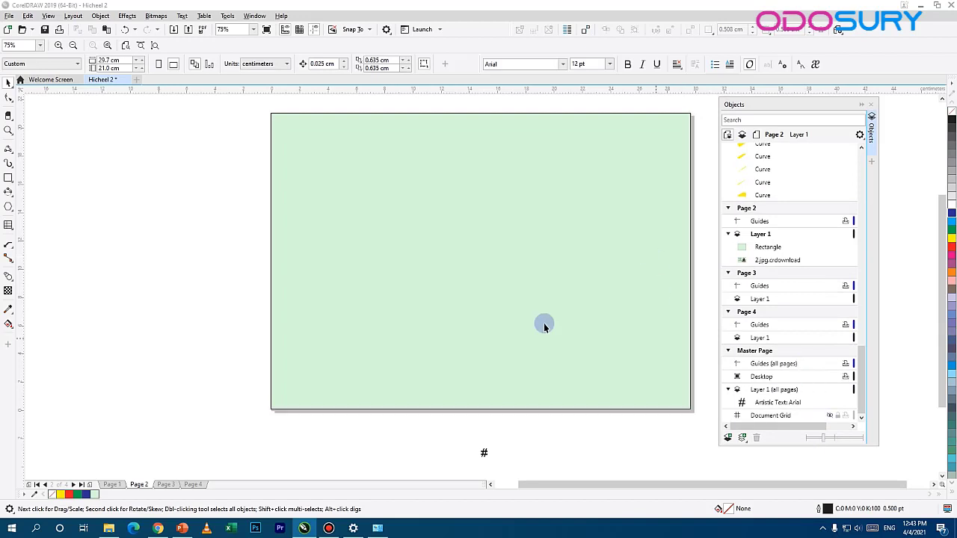
# - Delete pages 3 and 4 from the document
pyautogui.moveTo(602, 281); pyautogui.dragTo(416, 302)
pyautogui.scroll(1, 476, 414)
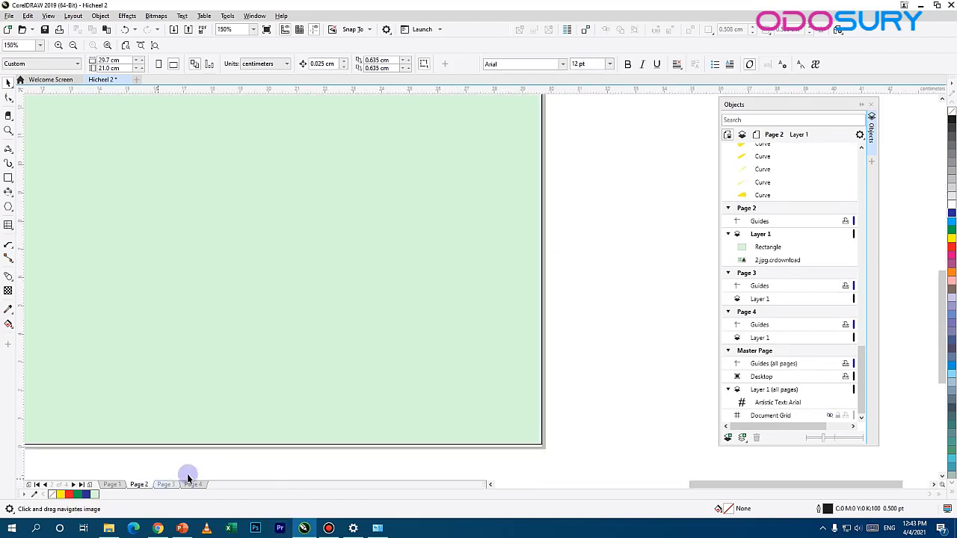
pyautogui.scroll(-1, 435, 388)
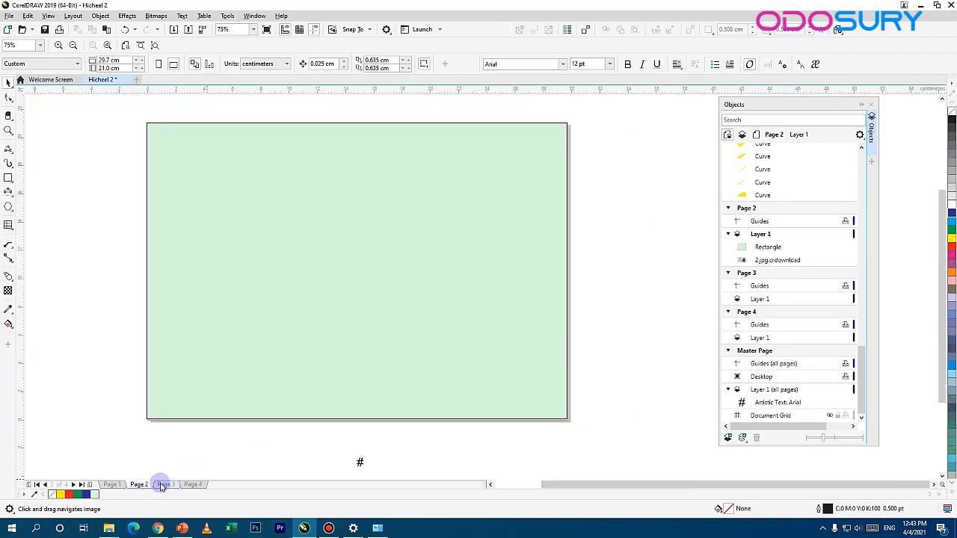
pyautogui.click(168, 486)
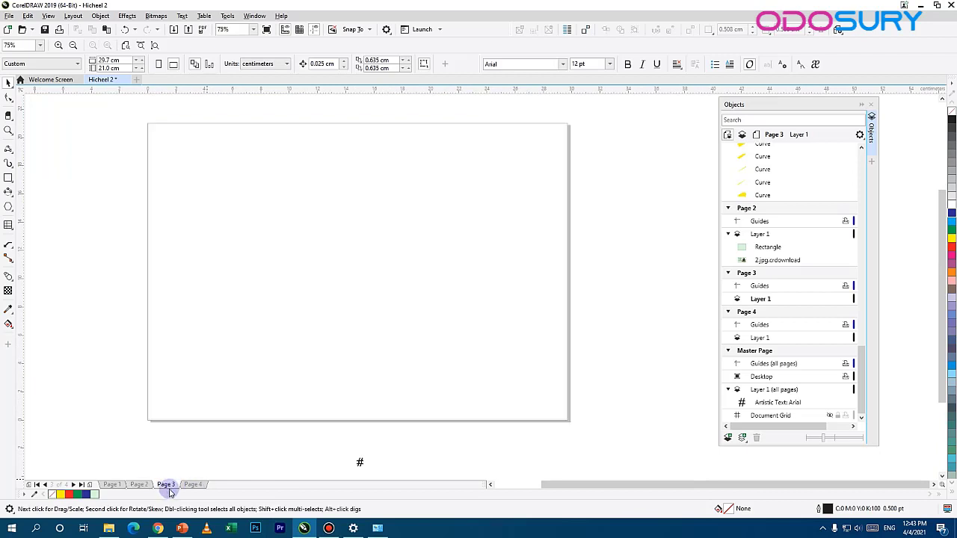
pyautogui.rightClick(167, 485)
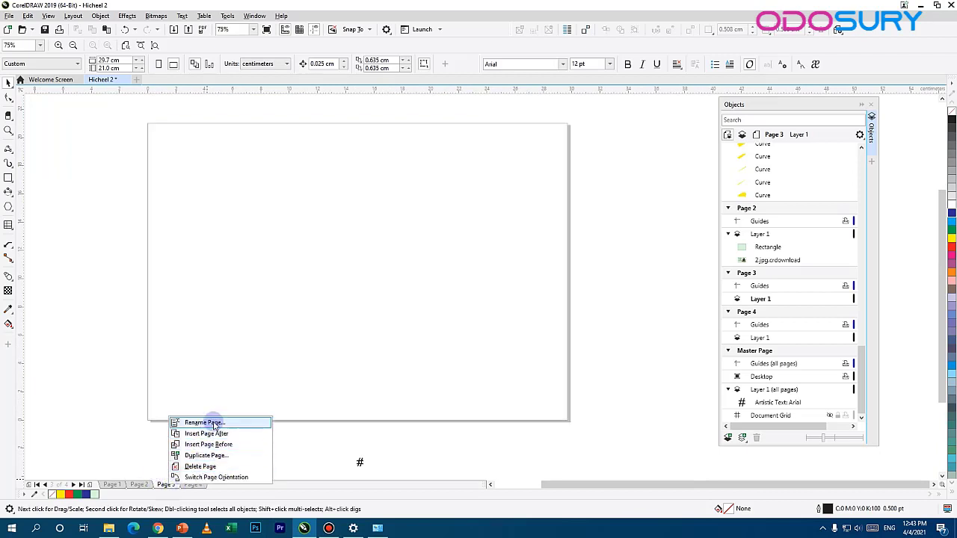
pyautogui.click(200, 466)
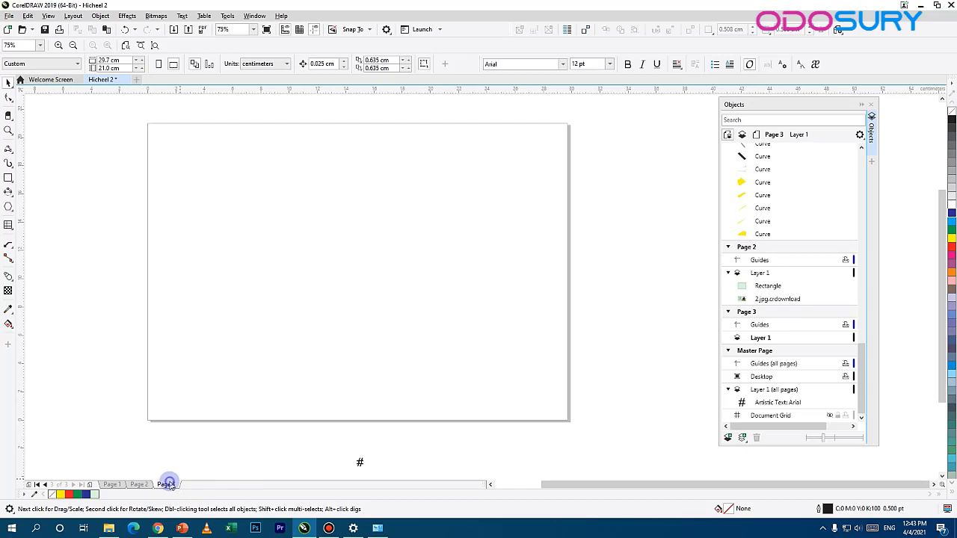
pyautogui.rightClick(169, 484)
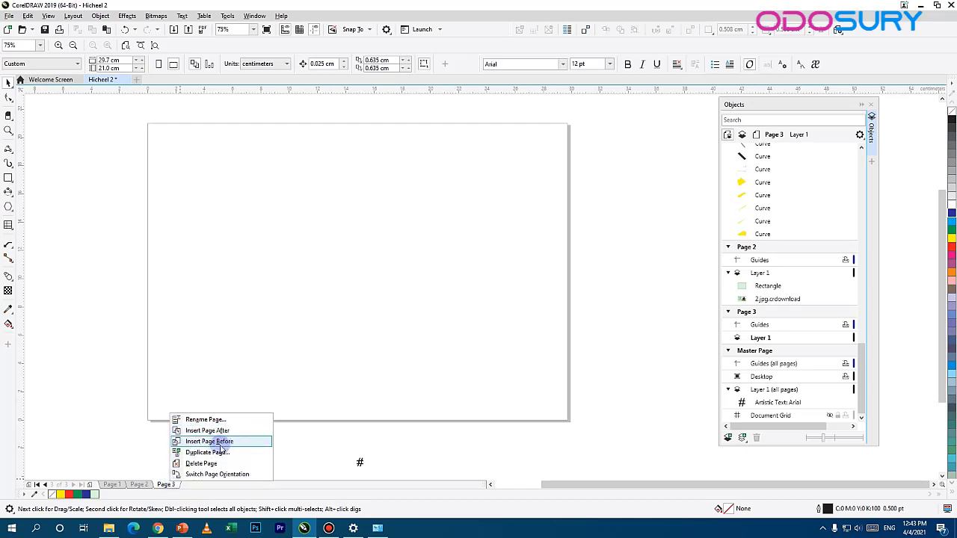
pyautogui.click(199, 464)
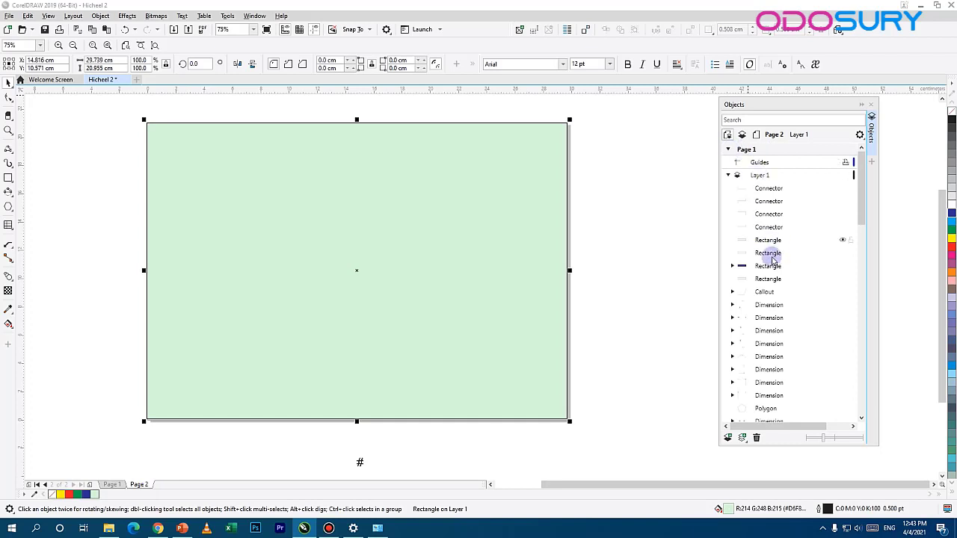
# - Review the object list, collapse Layer 1 of page 1 and make that layer active
pyautogui.scroll(-3, 770, 259)
pyautogui.scroll(-10, 766, 307)
pyautogui.scroll(-5, 772, 345)
pyautogui.scroll(7, 769, 347)
pyautogui.scroll(10, 777, 336)
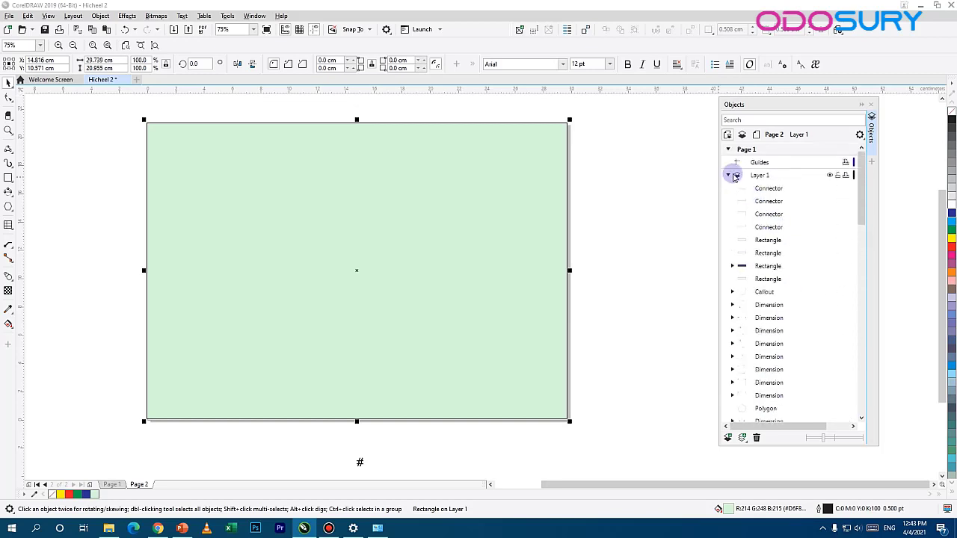
pyautogui.click(727, 176)
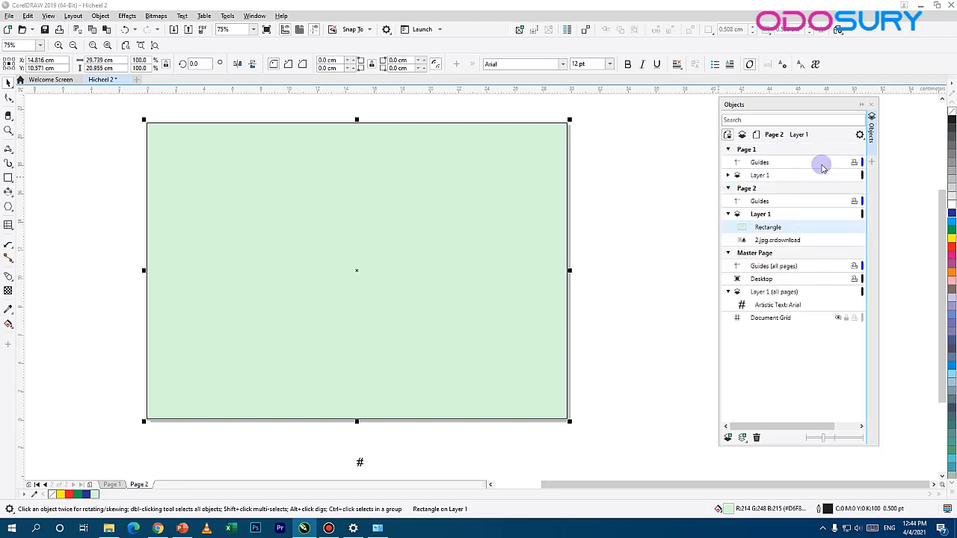
pyautogui.click(777, 177)
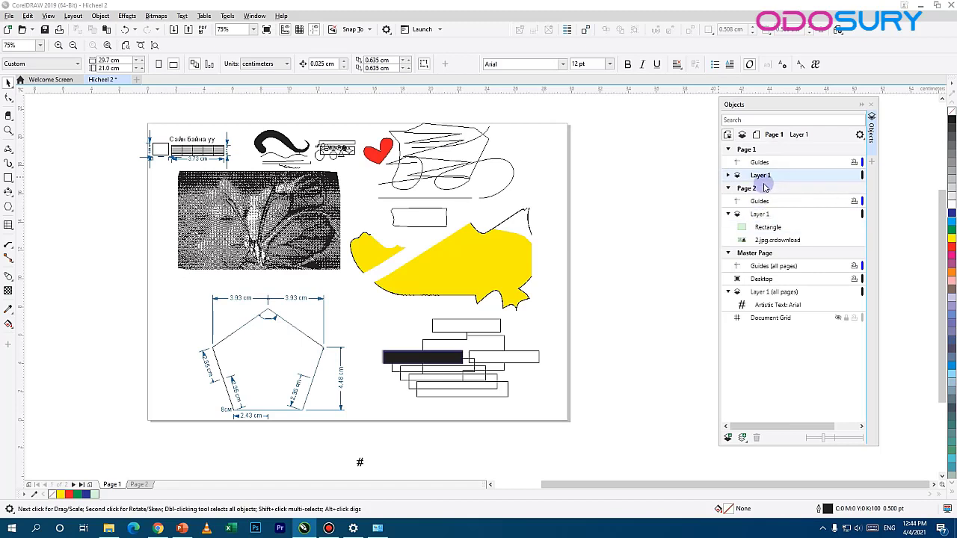
# - Make page 2 current and move the bird image in front of the green rectangle on Layer 1
pyautogui.click(762, 190)
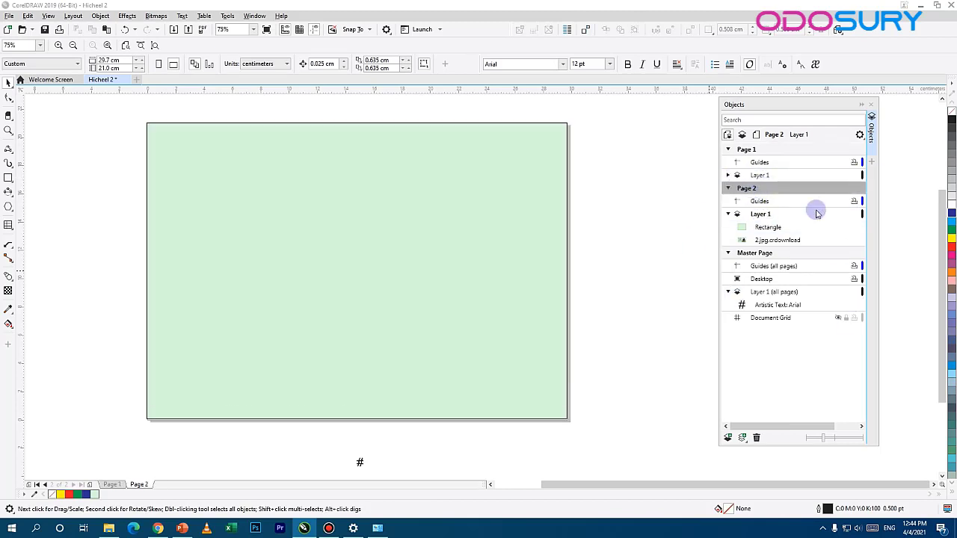
pyautogui.click(763, 240)
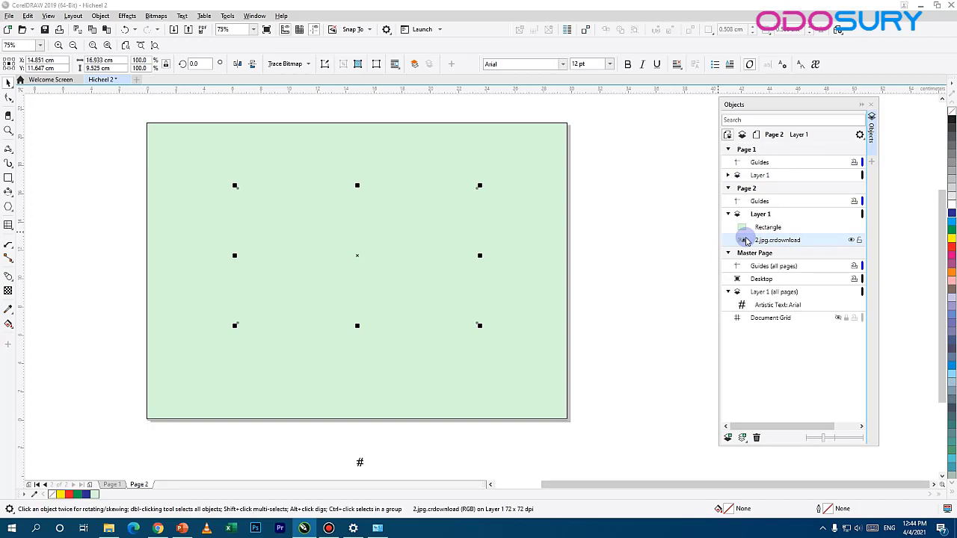
pyautogui.moveTo(787, 230)
pyautogui.mouseDown()
pyautogui.moveTo(793, 221)
pyautogui.moveTo(784, 228)
pyautogui.mouseUp()
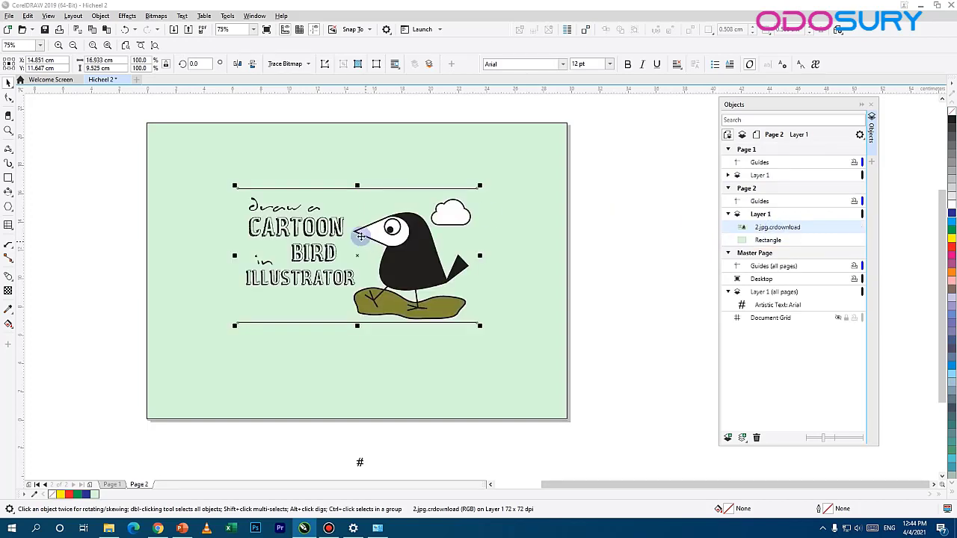
pyautogui.click(411, 241)
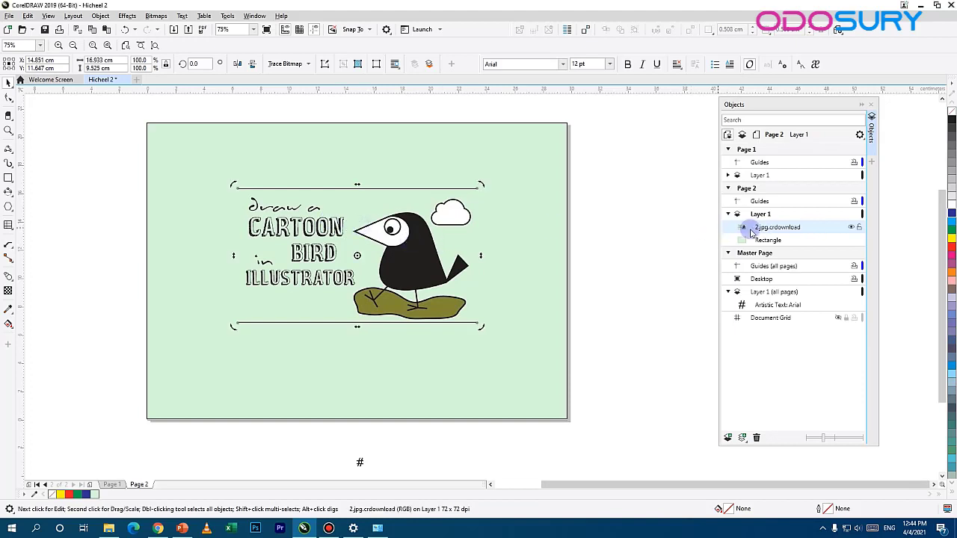
# - Hide the bird image and show it again, lock it as the tracing reference and deselect it
pyautogui.click(852, 227)
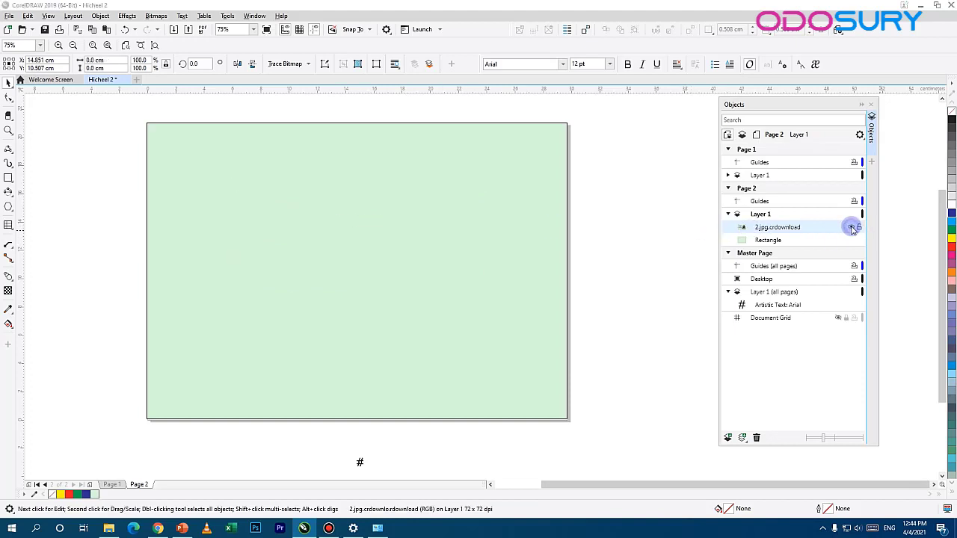
pyautogui.click(852, 227)
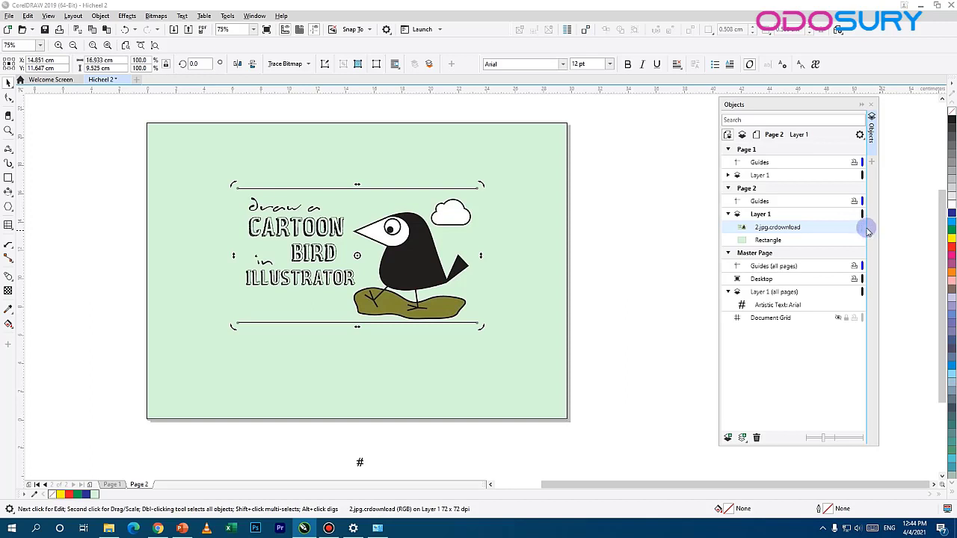
pyautogui.click(859, 227)
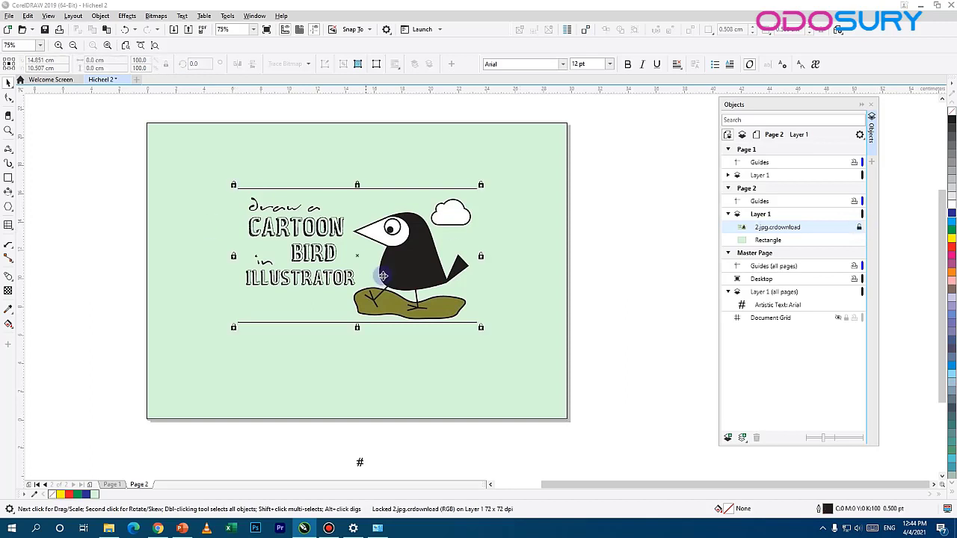
pyautogui.click(390, 152)
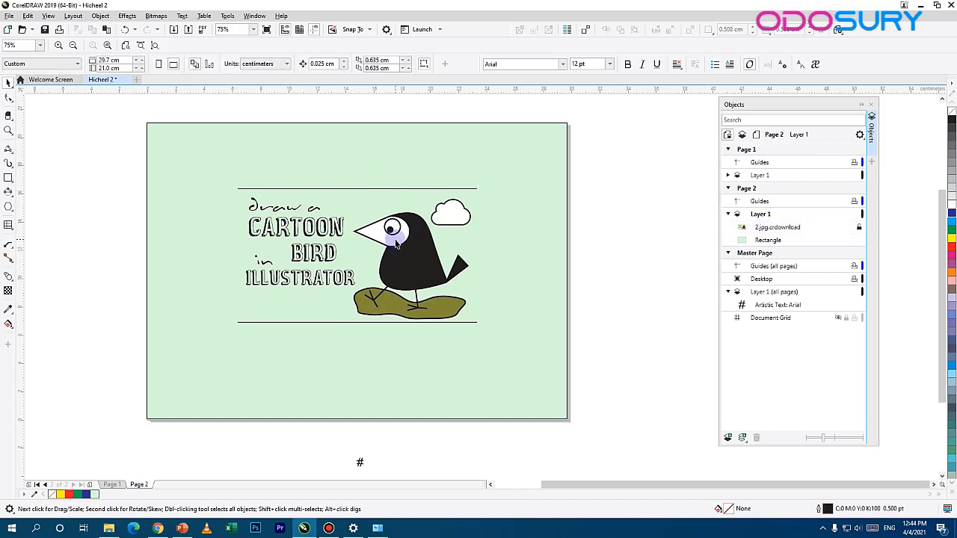
# - Draw a white-filled ellipse about 1.16 by 1.15 cm and position it over the outline of the bird's eye
pyautogui.scroll(1, 396, 244)
pyautogui.scroll(1, 408, 220)
pyautogui.moveTo(409, 214); pyautogui.dragTo(408, 311)
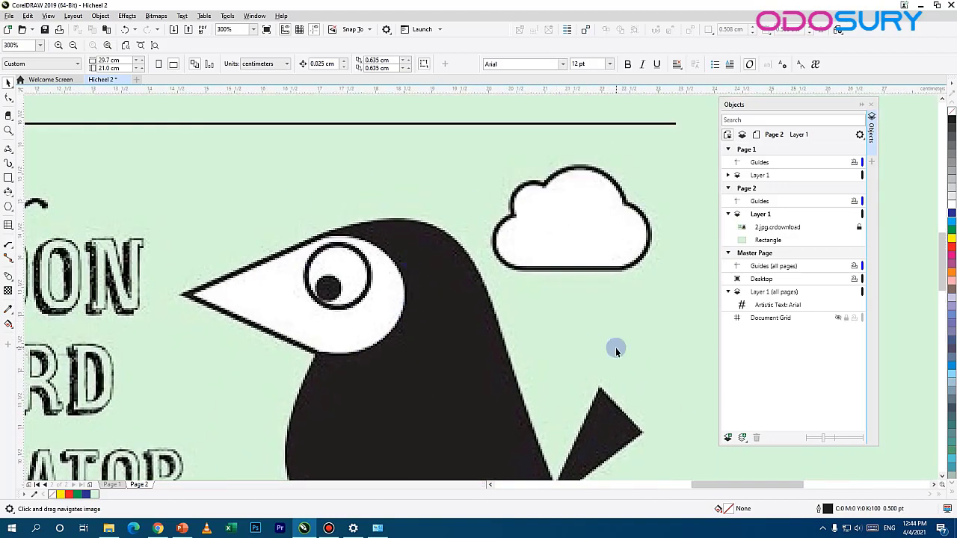
pyautogui.click(9, 180)
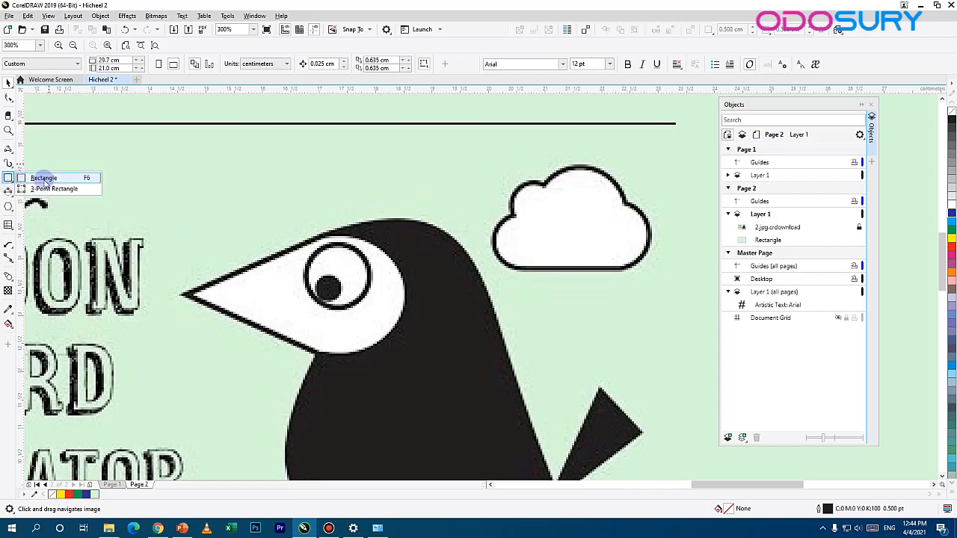
pyautogui.click(45, 179)
pyautogui.click(8, 191)
pyautogui.click(41, 191)
pyautogui.moveTo(341, 271); pyautogui.dragTo(366, 306)
pyautogui.press('space')
pyautogui.moveTo(340, 241); pyautogui.dragTo(409, 308)
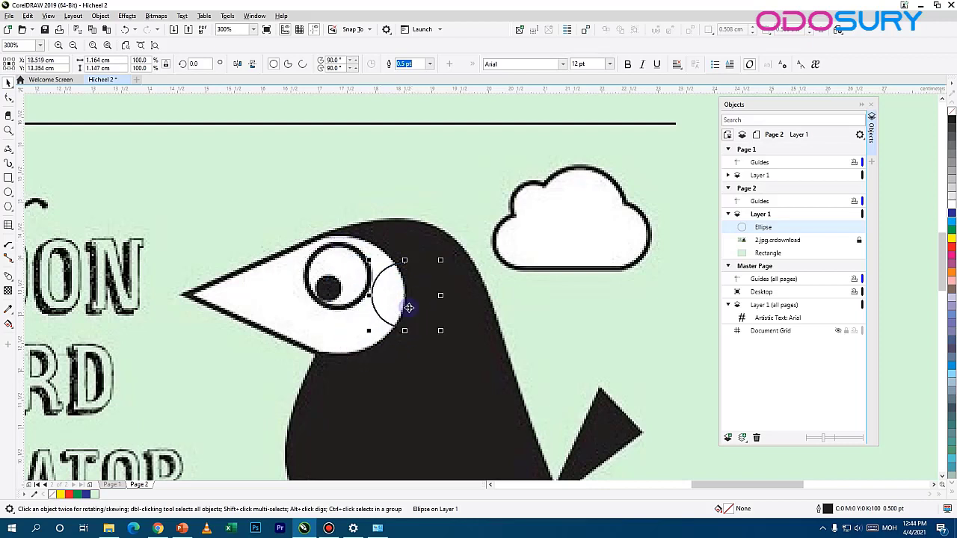
pyautogui.click(951, 210)
pyautogui.moveTo(402, 284); pyautogui.dragTo(334, 263)
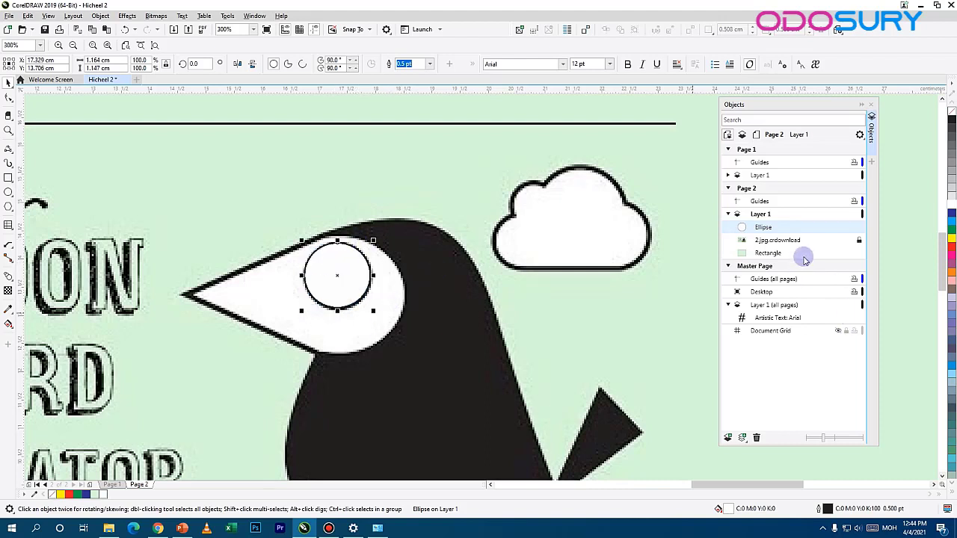
# - Draw a black-filled circle about 0.46 cm wide over the pupil, hiding the white eye ellipse only while tracing
pyautogui.click(852, 228)
pyautogui.click(11, 194)
pyautogui.click(36, 193)
pyautogui.moveTo(329, 288); pyautogui.dragTo(344, 304)
pyautogui.click(951, 119)
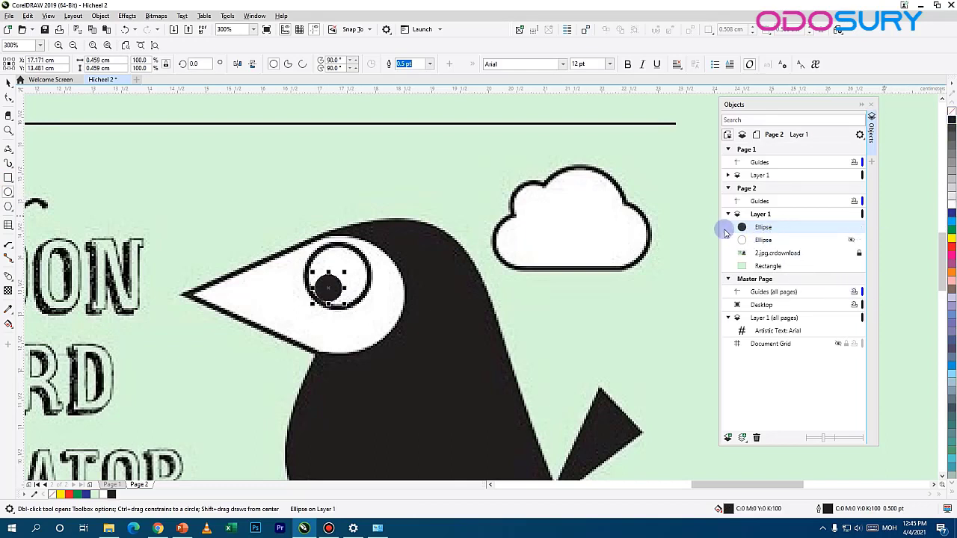
pyautogui.click(850, 240)
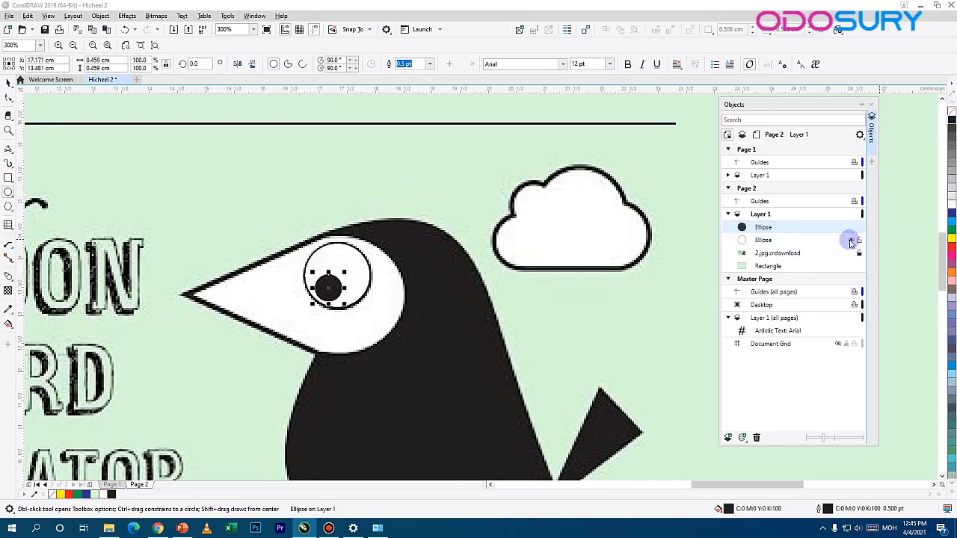
# - Set the white eye ellipse's outline width to 1.0 pt and check it against the reference up close
pyautogui.click(762, 239)
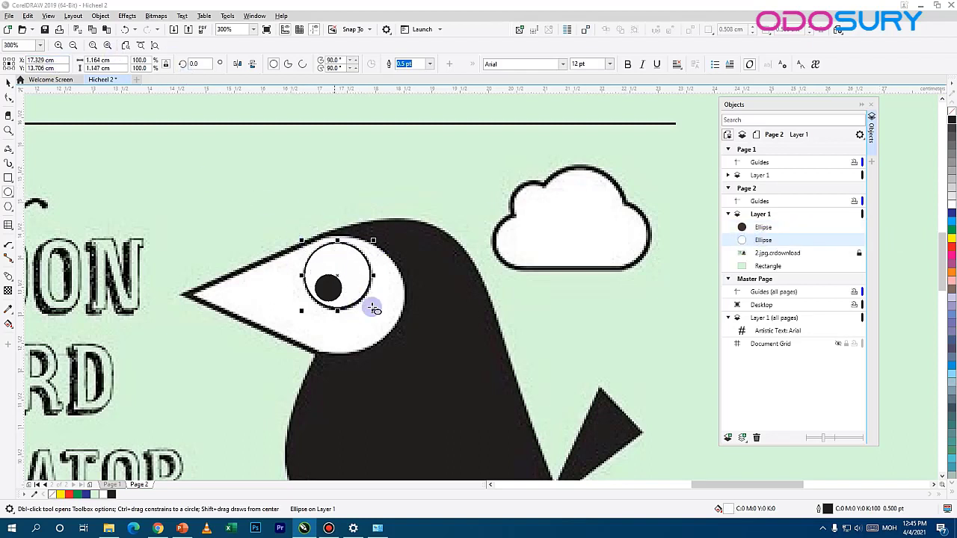
pyautogui.click(431, 66)
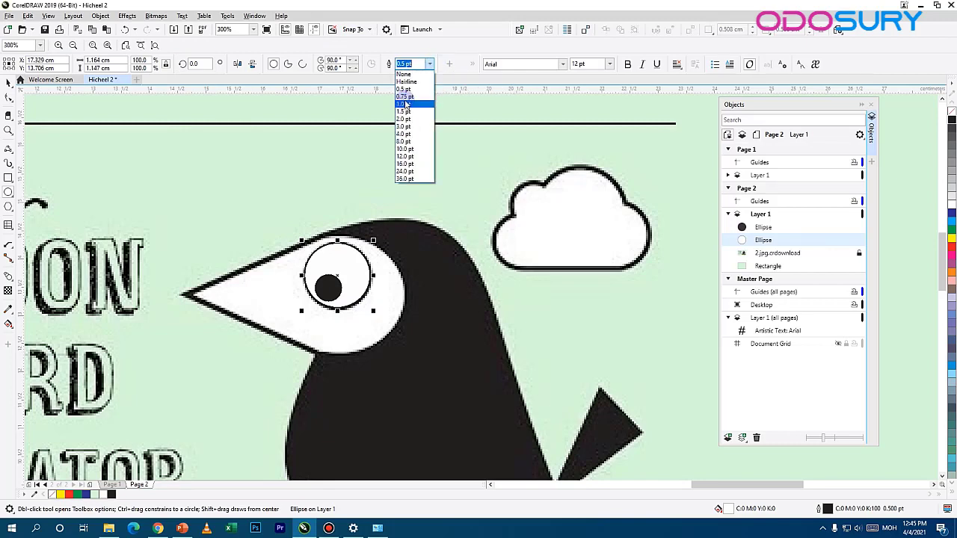
pyautogui.click(408, 105)
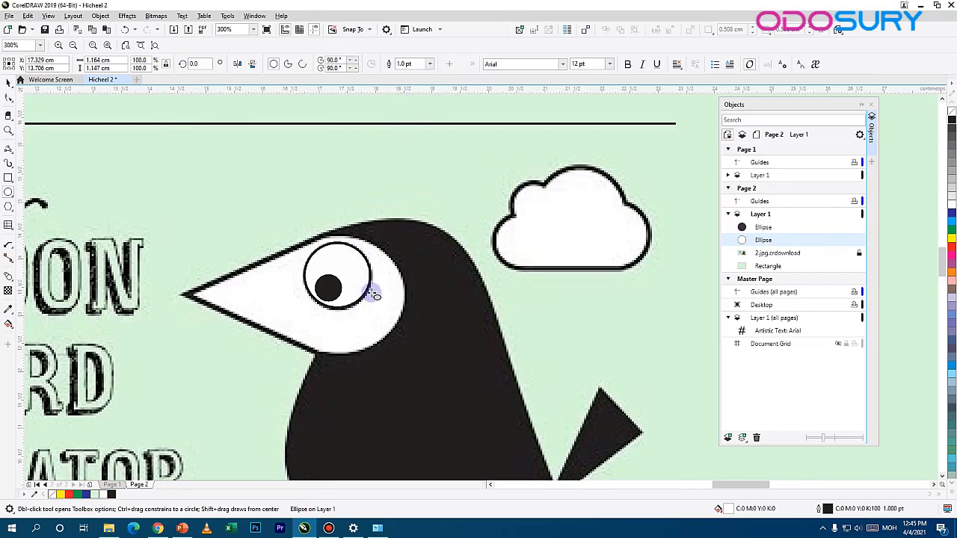
pyautogui.scroll(2, 329, 254)
pyautogui.scroll(4, 330, 245)
pyautogui.scroll(-4, 352, 241)
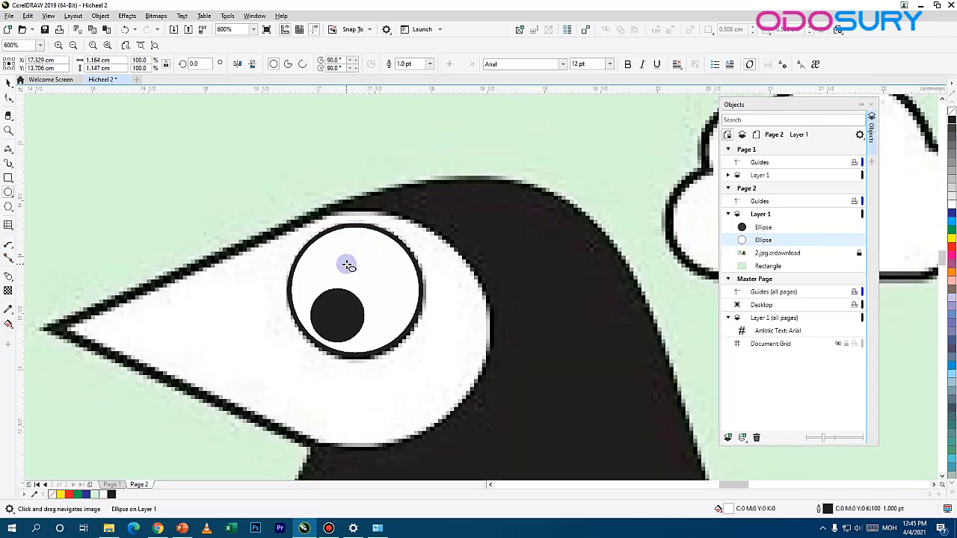
pyautogui.scroll(4, 349, 264)
pyautogui.scroll(-4, 347, 257)
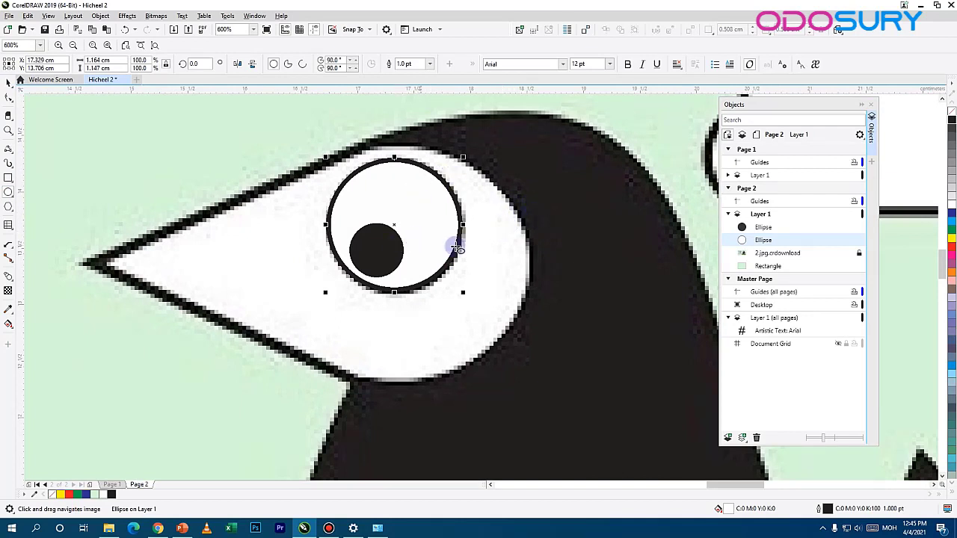
# - Draw an ellipse about 2.26 by 2.05 cm around the bird's white face area and convert it to curves
pyautogui.press('shift')
pyautogui.moveTo(409, 268); pyautogui.dragTo(536, 383)
pyautogui.click(9, 98)
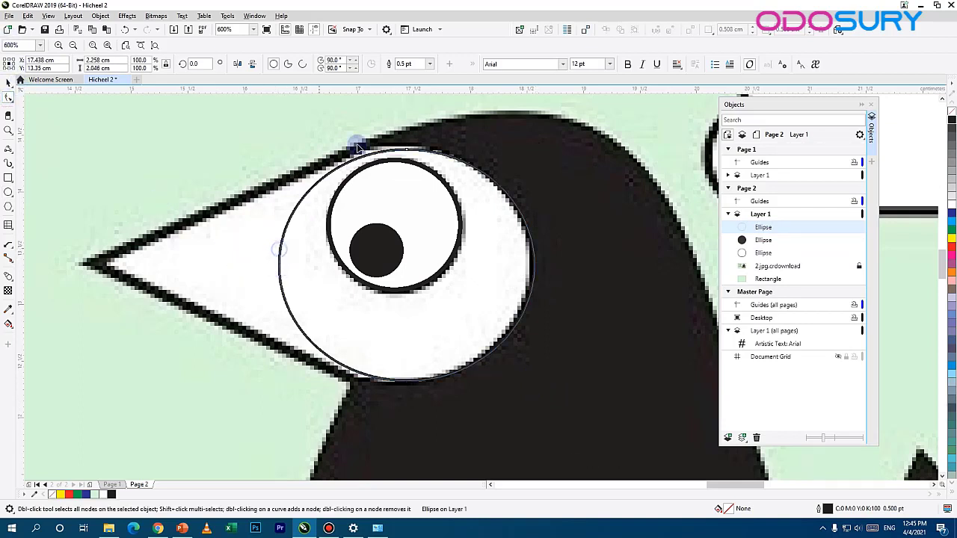
pyautogui.click(100, 15)
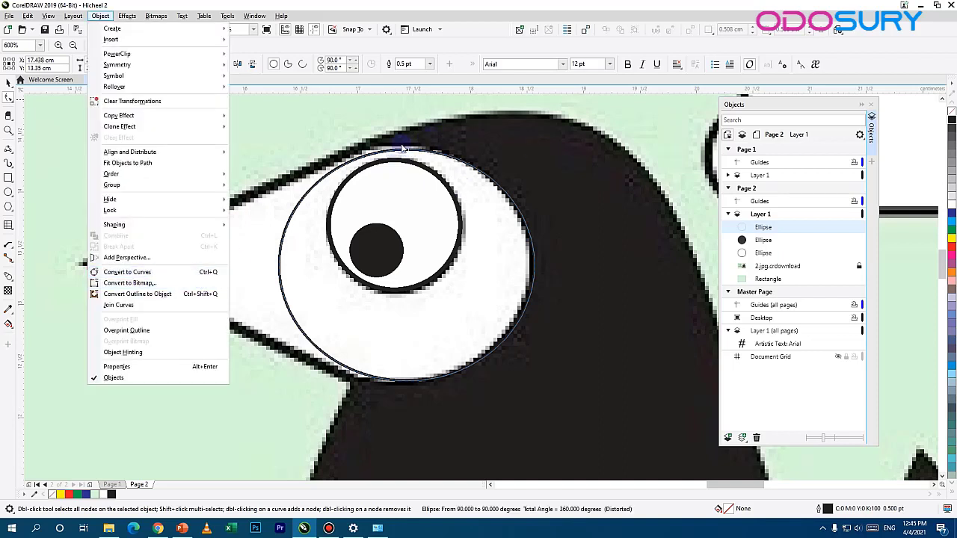
pyautogui.click(124, 273)
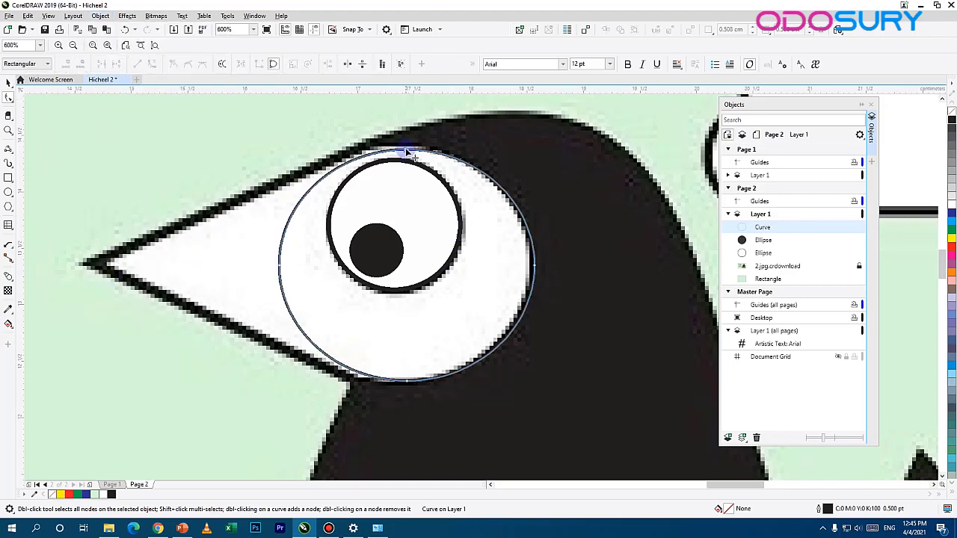
# - Reshape the face curve to the reference by extending its front node to the beak tip and straightening the adjoining curves
pyautogui.scroll(1, 407, 180)
pyautogui.scroll(-1, 590, 287)
pyautogui.moveTo(525, 310); pyautogui.dragTo(320, 228)
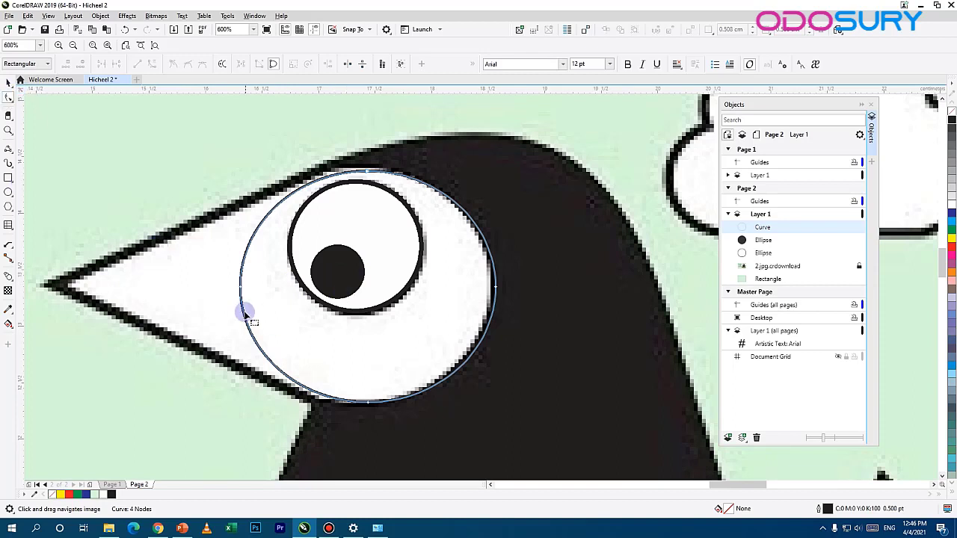
pyautogui.moveTo(241, 288); pyautogui.dragTo(58, 285)
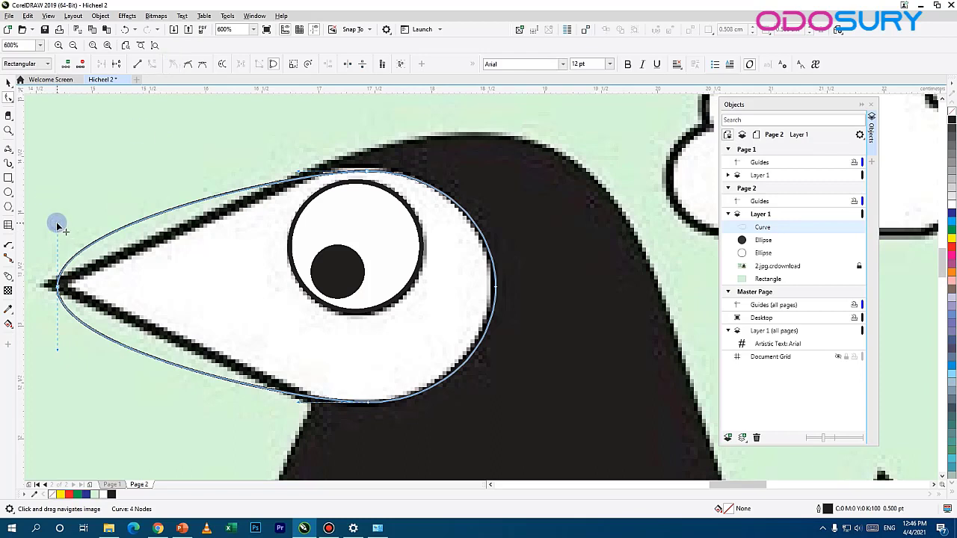
pyautogui.click(58, 287)
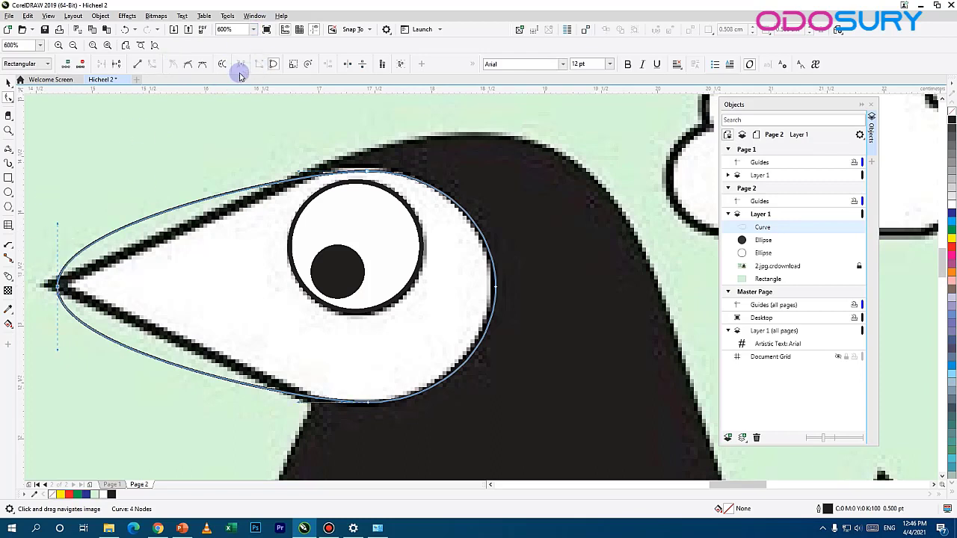
pyautogui.click(78, 267)
pyautogui.moveTo(57, 224); pyautogui.dragTo(145, 250)
pyautogui.moveTo(57, 348); pyautogui.dragTo(149, 323)
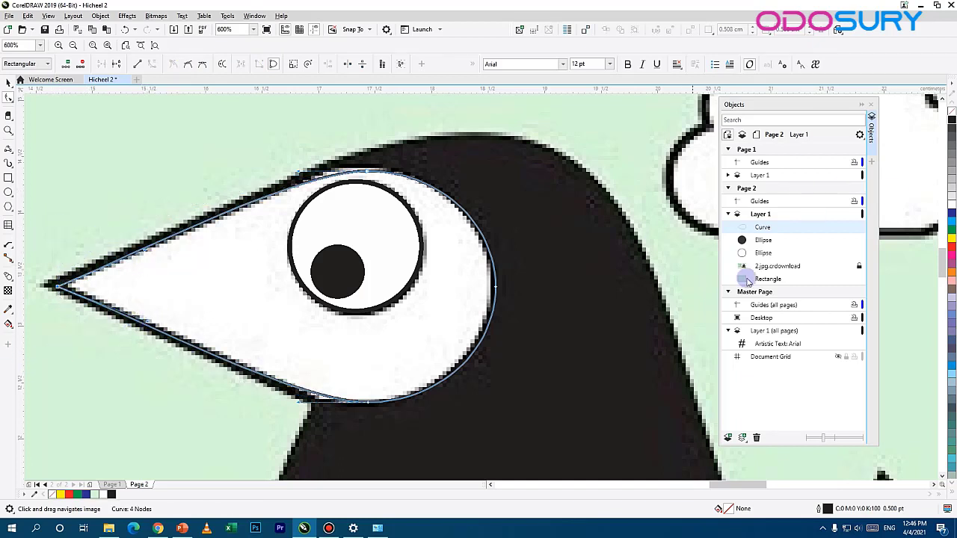
# - Fill the face curve white and reorder it behind both eye ellipses, directly above the reference image
pyautogui.click(951, 207)
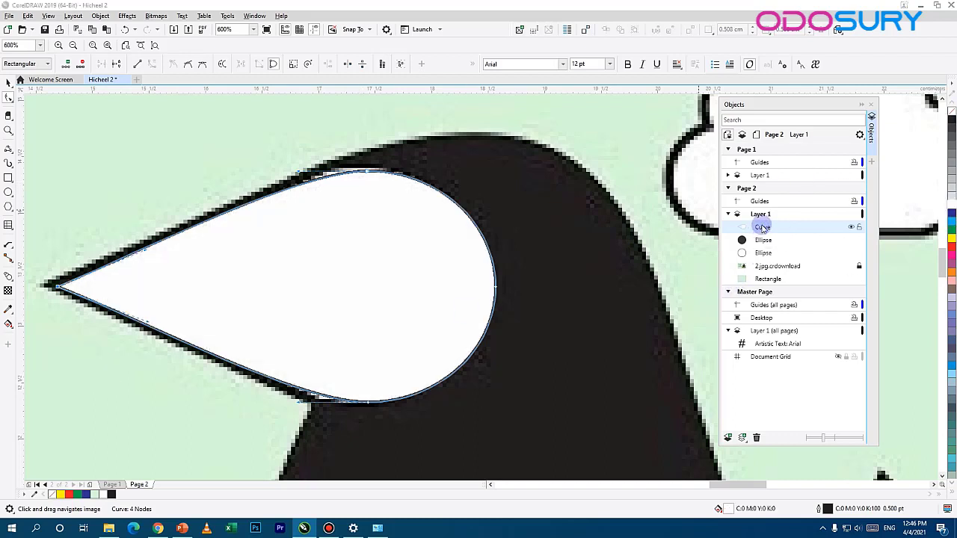
pyautogui.moveTo(761, 235); pyautogui.dragTo(763, 256)
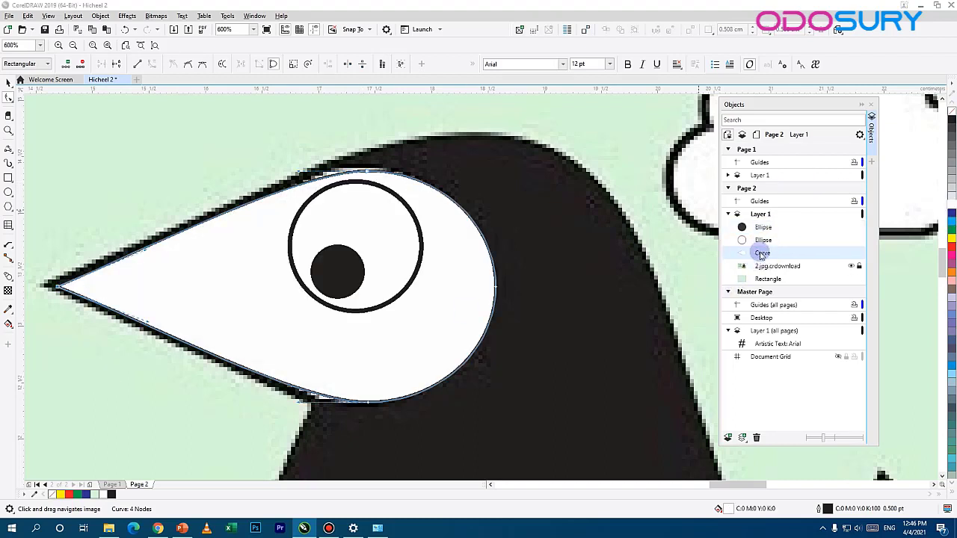
# - Rename the face curve as Nuur in the object list
pyautogui.doubleClick(763, 255)
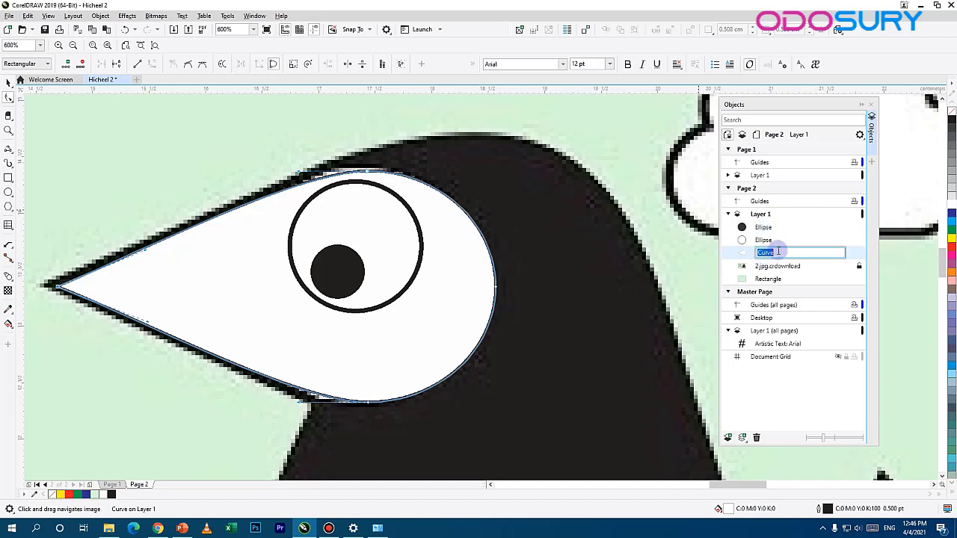
pyautogui.moveTo(781, 251); pyautogui.dragTo(719, 260)
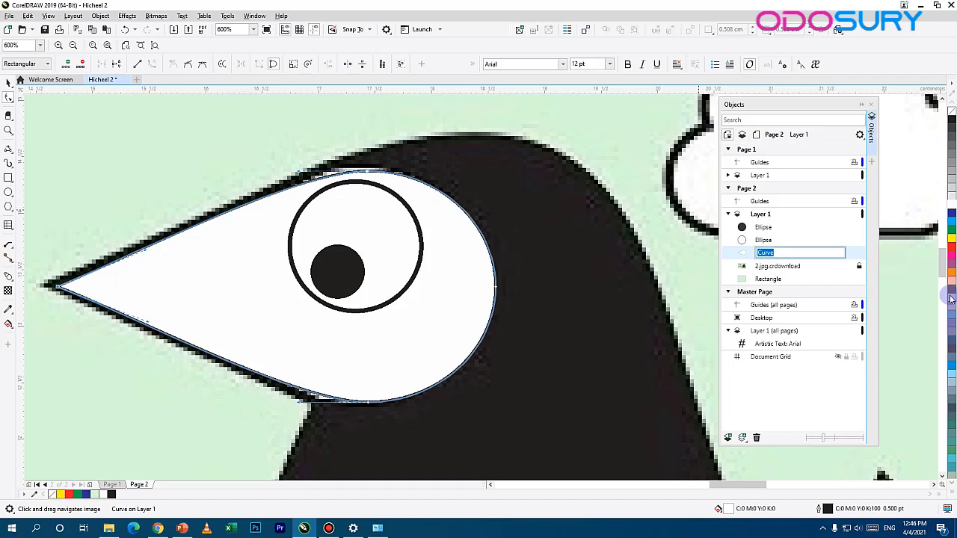
pyautogui.write('Nuur')
pyautogui.press('Return')
# - Rename the white eye ellipse as Nudnii tsagaan and the black pupil as Nudnii har
pyautogui.click(761, 239)
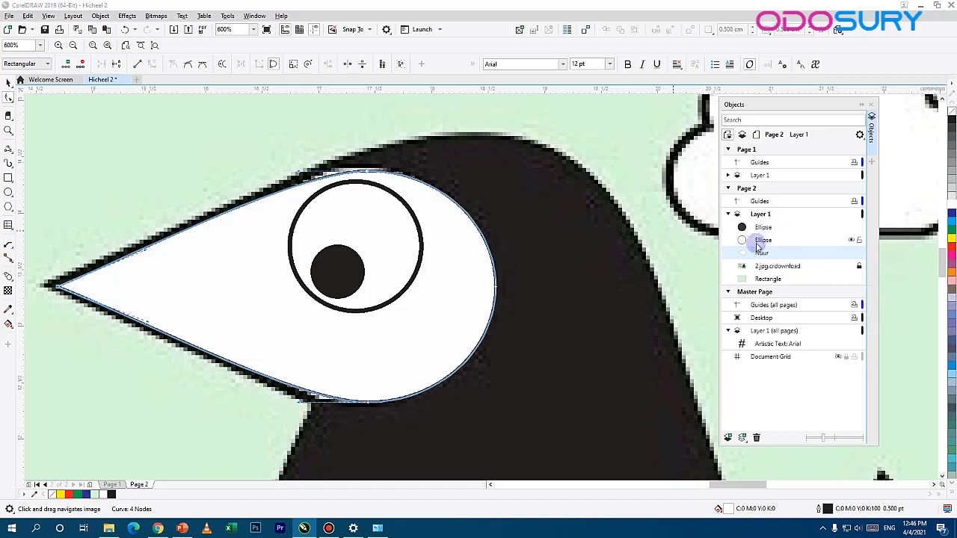
pyautogui.click(761, 240)
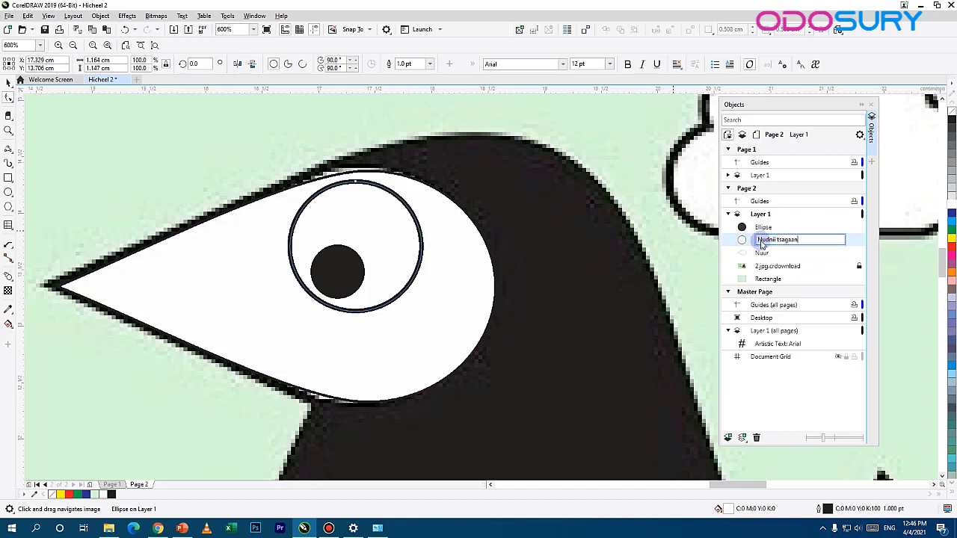
pyautogui.write('Nudnii tsagaan')
pyautogui.press('Return')
pyautogui.click(765, 228)
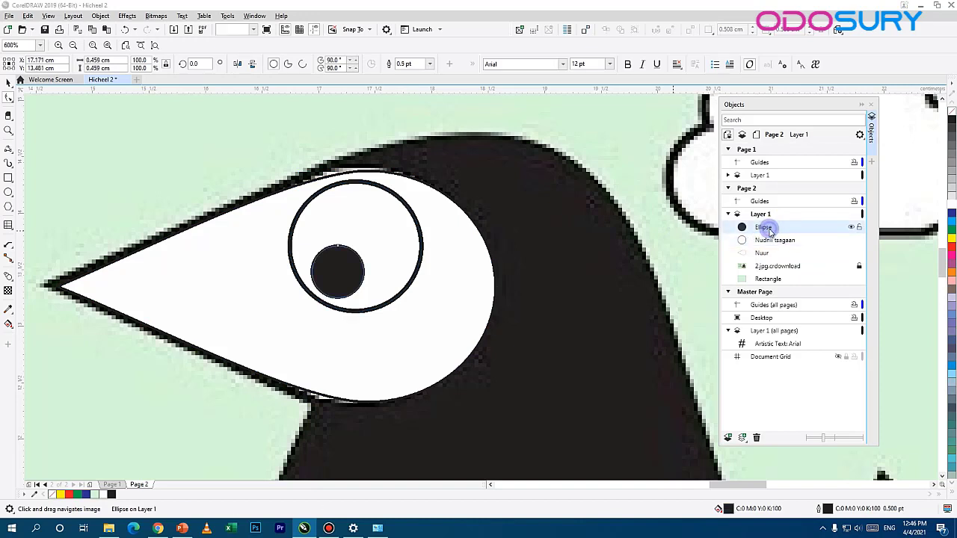
pyautogui.click(764, 228)
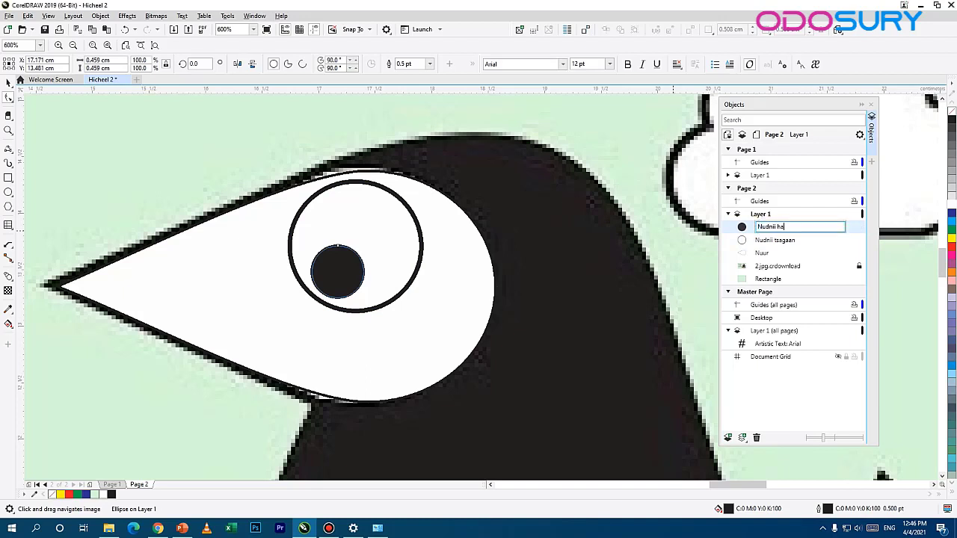
pyautogui.press('Return')
pyautogui.scroll(-3, 555, 294)
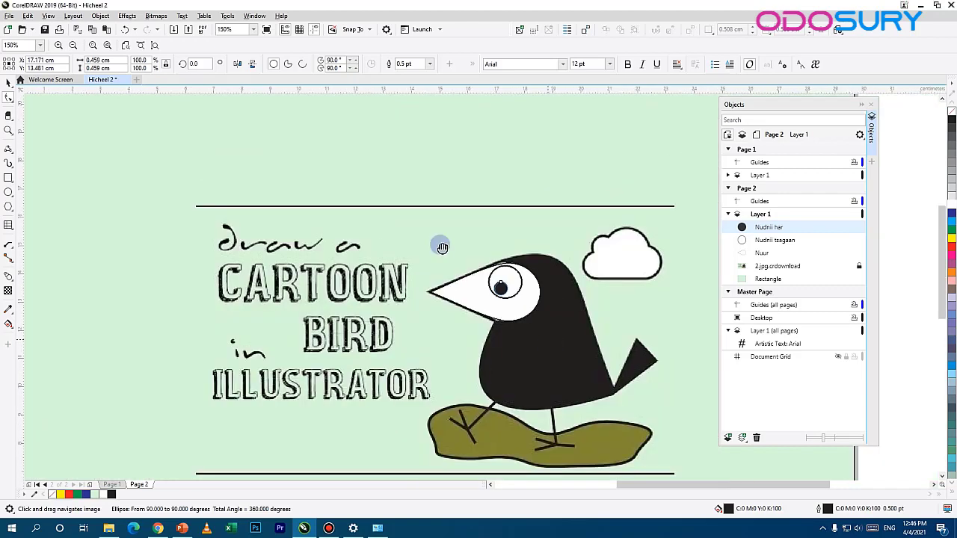
# - Trace the bird's front leg and its rear toe as one open line over the reference with the Pen tool
pyautogui.scroll(3, 438, 277)
pyautogui.scroll(1, 315, 346)
pyautogui.moveTo(227, 265); pyautogui.dragTo(237, 170)
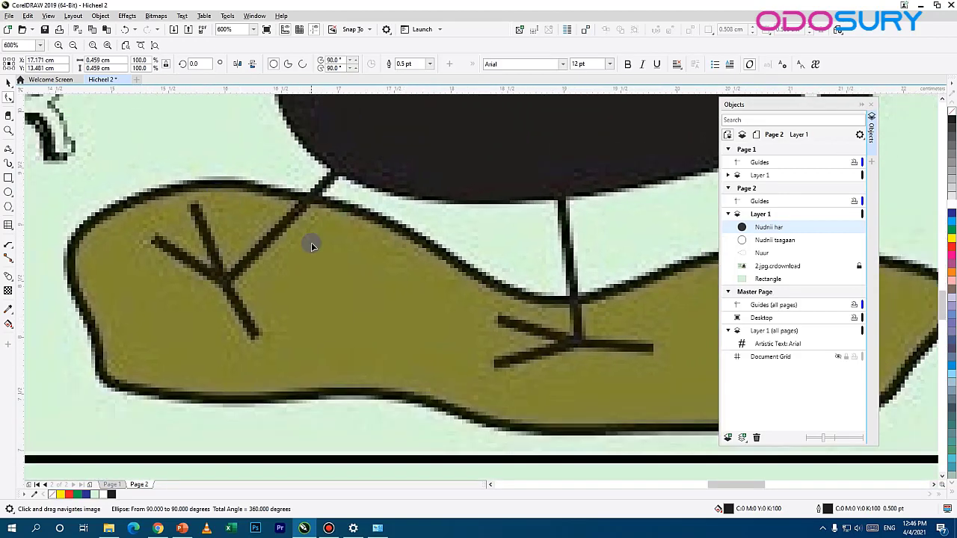
pyautogui.moveTo(177, 231); pyautogui.dragTo(124, 284)
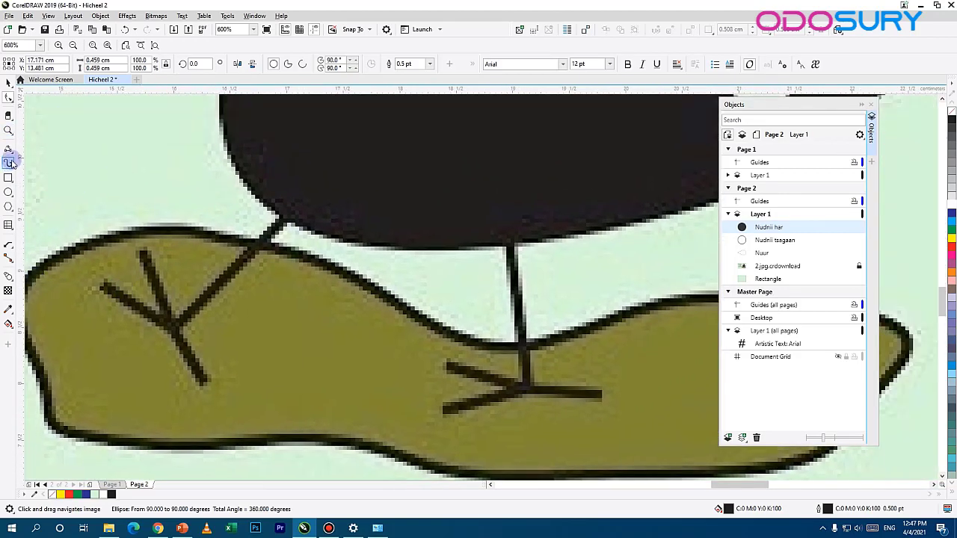
pyautogui.click(7, 164)
pyautogui.click(7, 163)
pyautogui.click(21, 161)
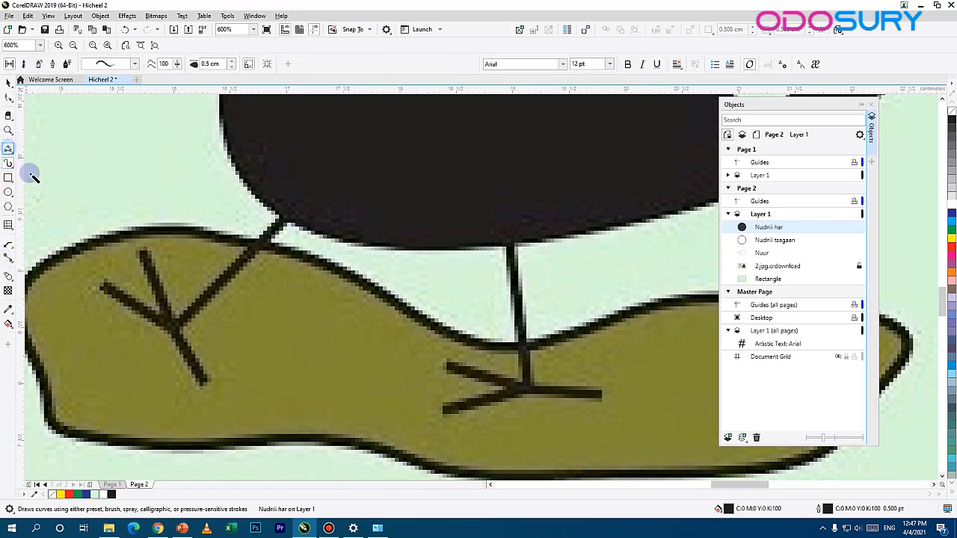
pyautogui.click(9, 150)
pyautogui.click(34, 181)
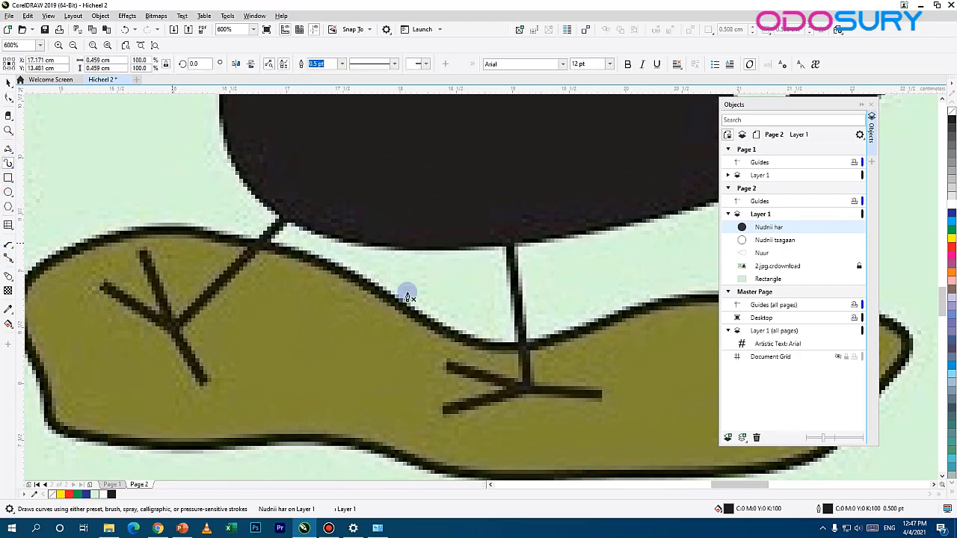
pyautogui.click(283, 219)
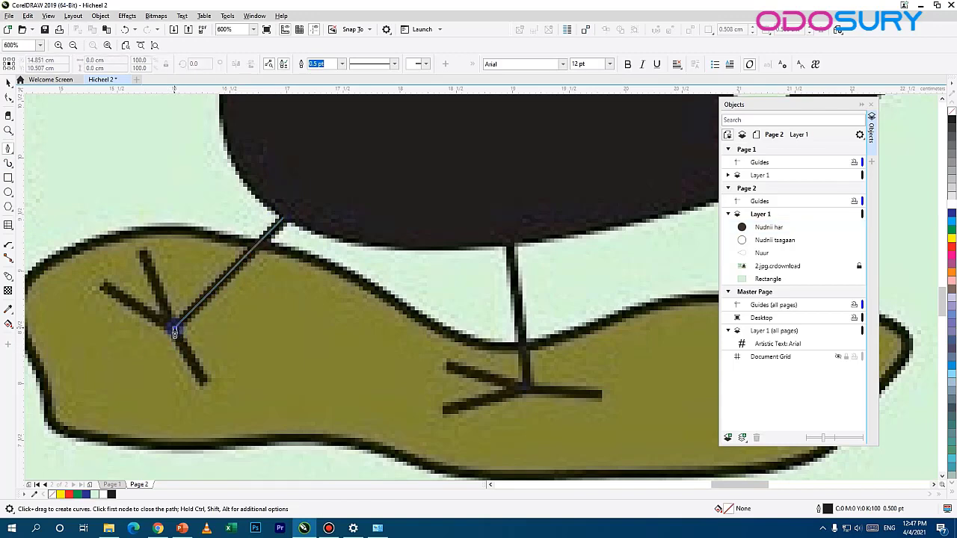
pyautogui.click(174, 331)
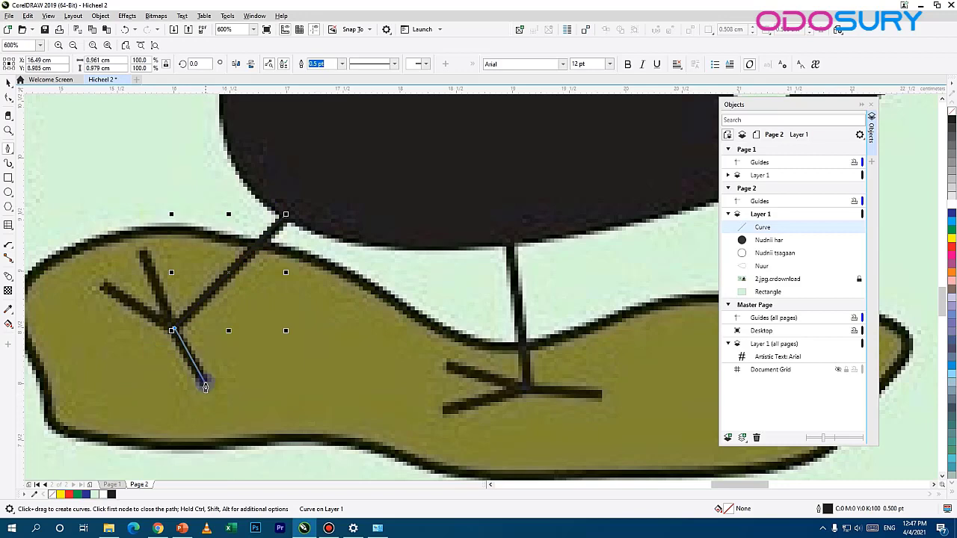
pyautogui.hotkey('ctrl', 'z')
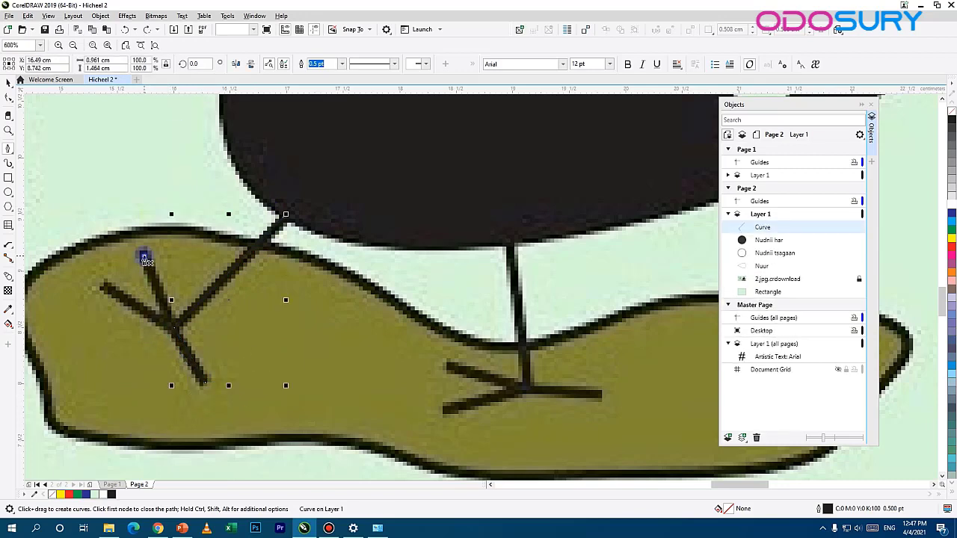
# - Trace the two remaining toes of the front foot as a V-shaped line meeting at the ankle
pyautogui.click(143, 256)
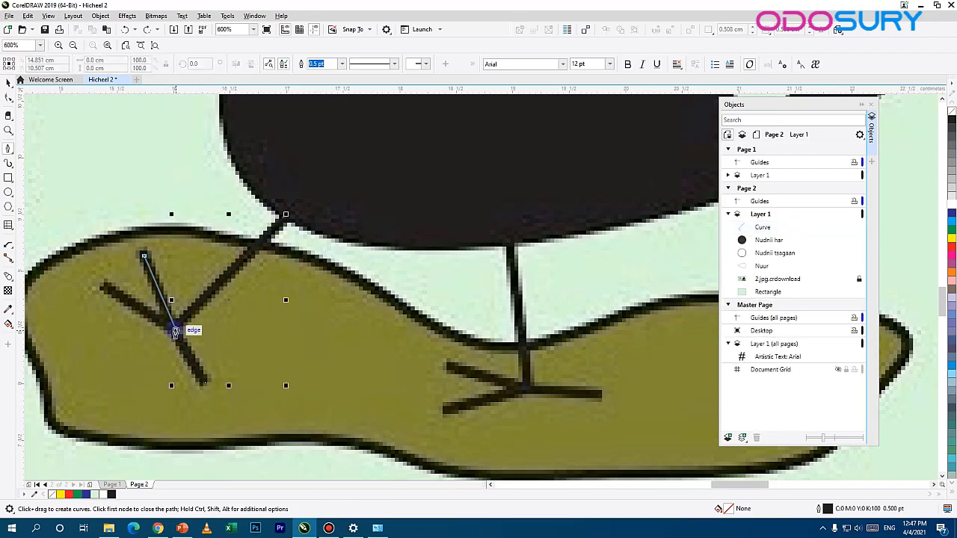
pyautogui.click(174, 329)
pyautogui.click(102, 288)
pyautogui.press('space')
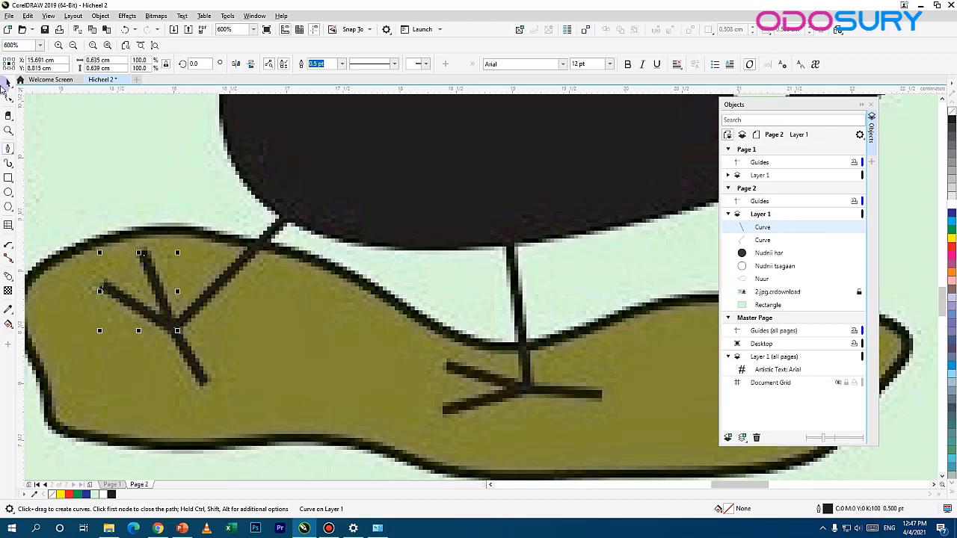
# - Set the outline width of both front leg and foot curves to 2.0 pt
pyautogui.keyDown('shift'); pyautogui.click(216, 284); pyautogui.keyUp('shift')
pyautogui.click(439, 63)
pyautogui.click(415, 129)
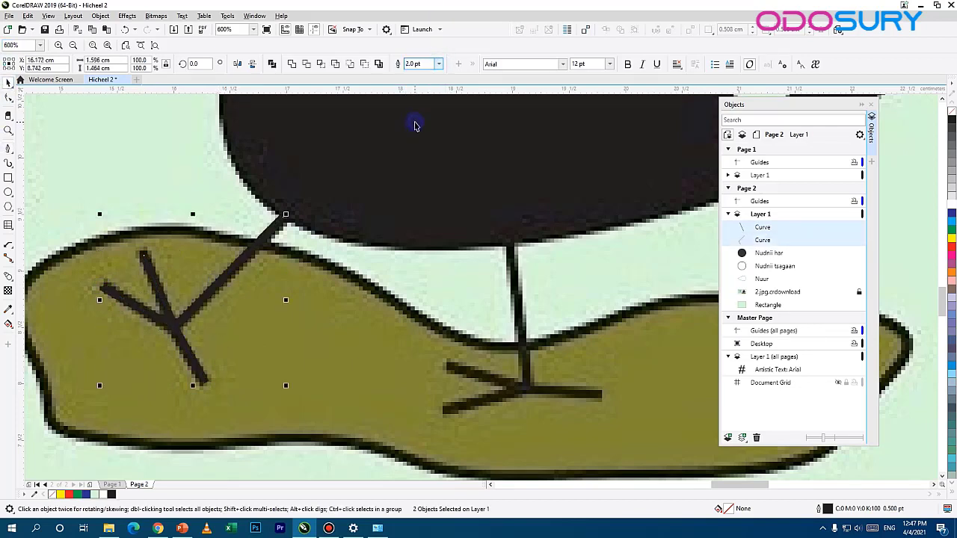
# - Trace the leg nearer the tail and its rear toe as one open line with the Pen tool
pyautogui.click(8, 147)
pyautogui.click(513, 244)
pyautogui.click(527, 396)
pyautogui.click(603, 395)
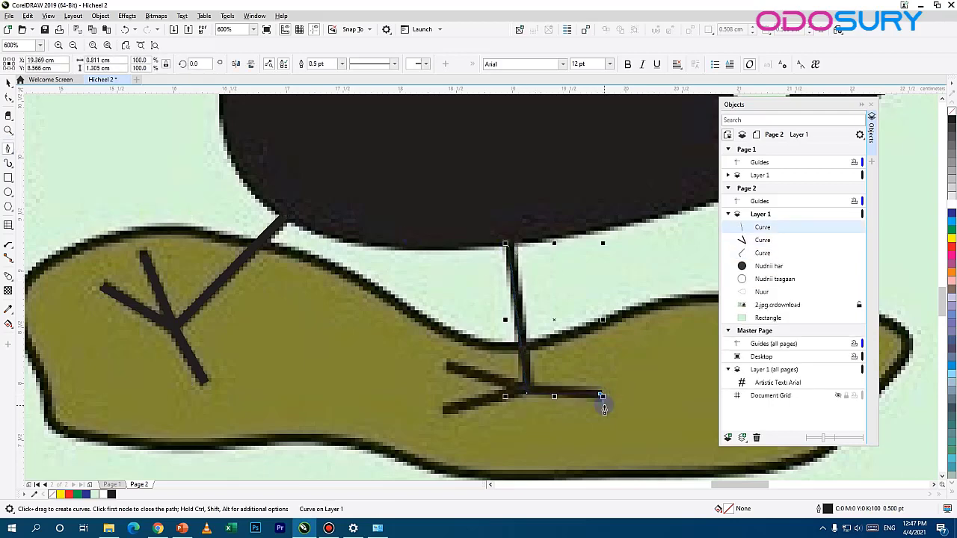
pyautogui.press('Escape')
# - Trace the two forward toes of the foot nearer the tail as a V-shaped line meeting at the ankle
pyautogui.click(448, 365)
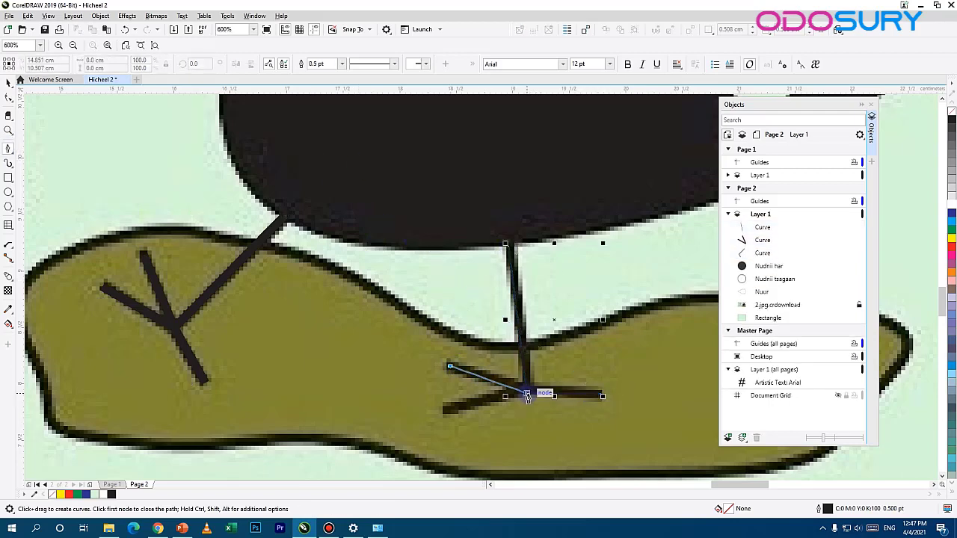
pyautogui.click(529, 387)
pyautogui.doubleClick(442, 412)
# - Set the outline width of both curves of the leg nearer the tail to 2.0 pt
pyautogui.click(8, 309)
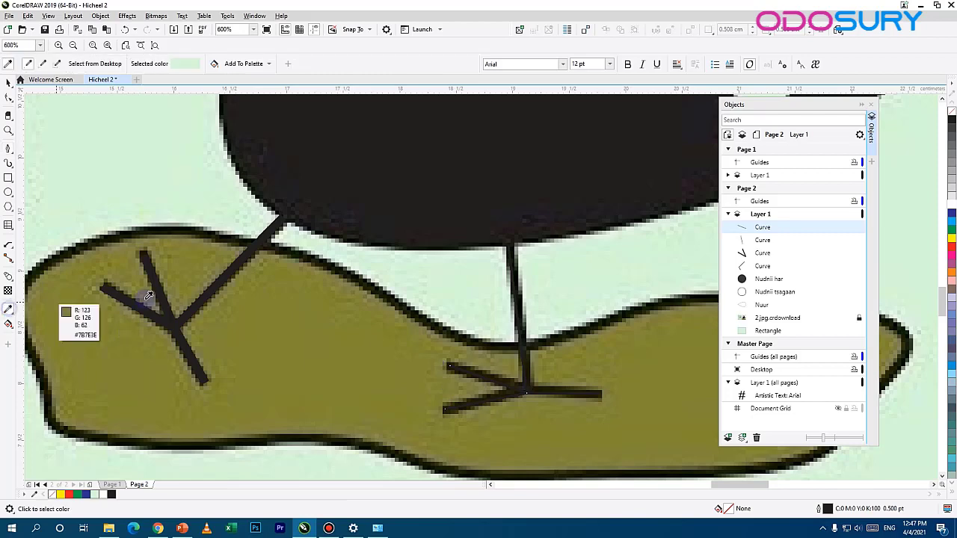
pyautogui.click(211, 292)
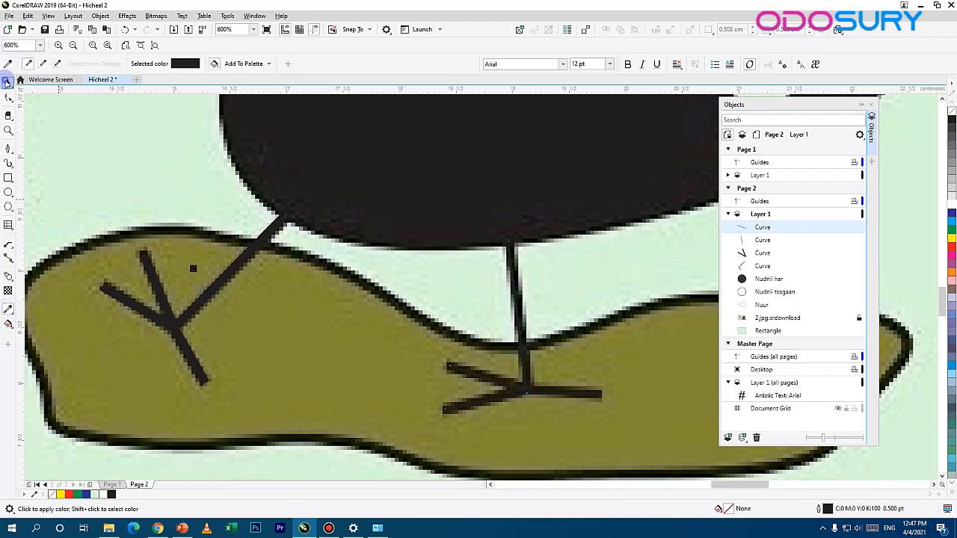
pyautogui.click(6, 82)
pyautogui.keyDown('shift'); pyautogui.click(557, 393); pyautogui.keyUp('shift')
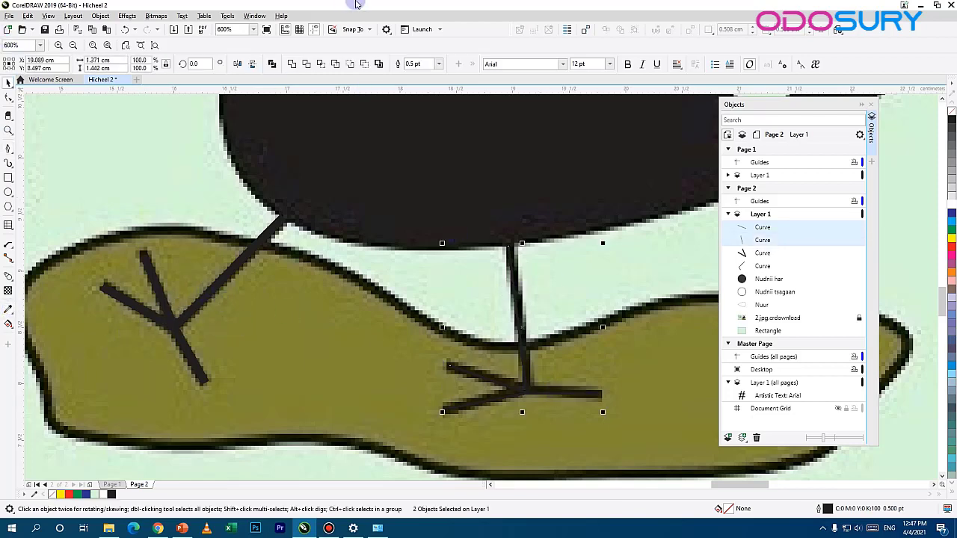
pyautogui.click(439, 65)
pyautogui.click(421, 125)
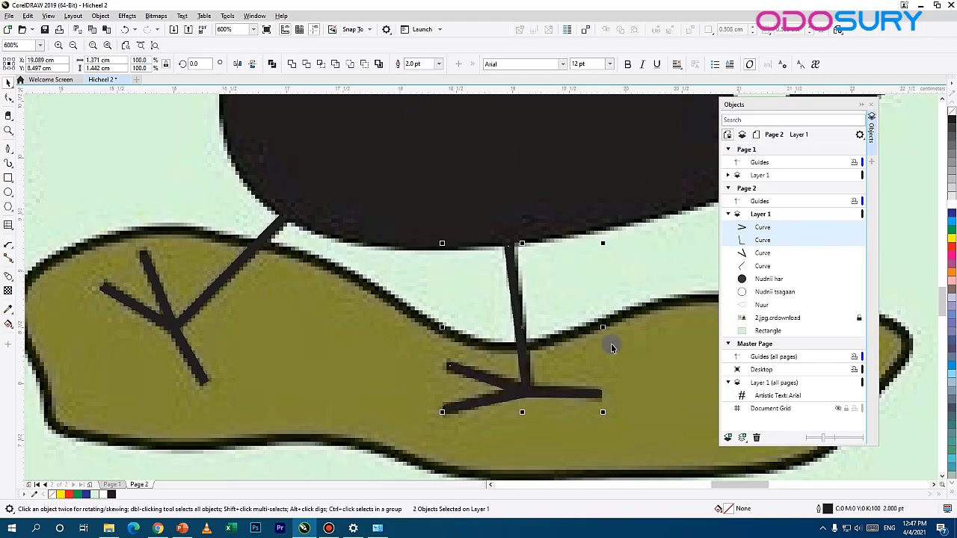
# - Start the body outline with the Pen tool by tracing the tail's straight edges from its notch around to the tail base
pyautogui.press('Escape')
pyautogui.moveTo(474, 188); pyautogui.dragTo(322, 338)
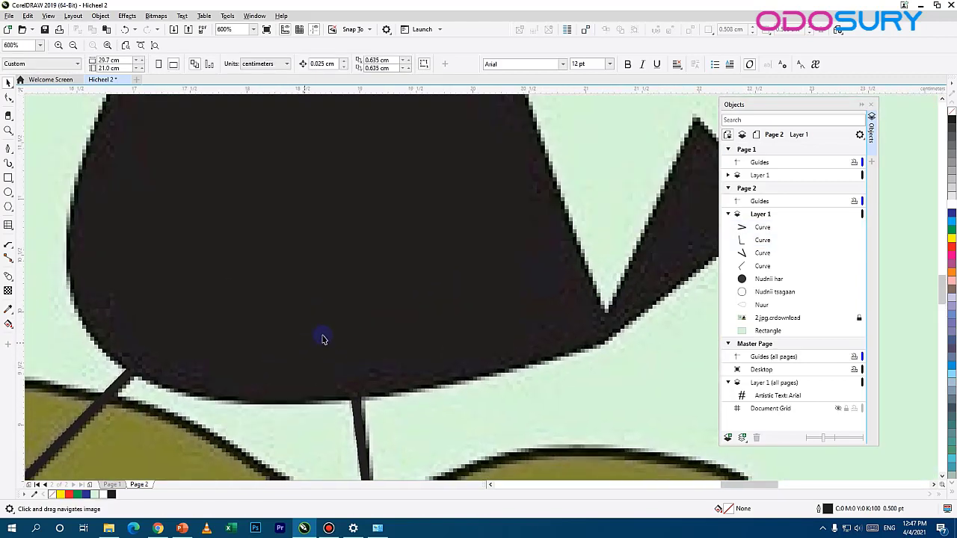
pyautogui.scroll(-2, 322, 339)
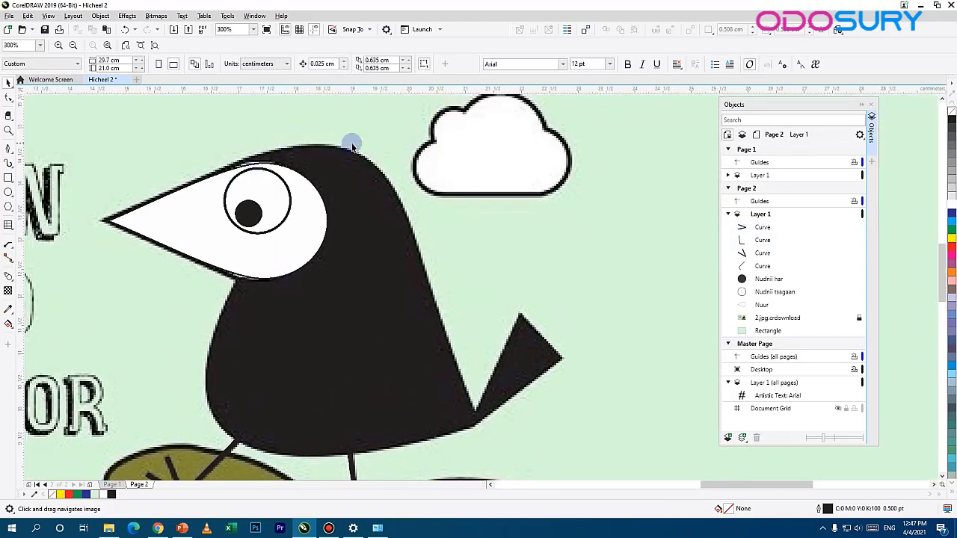
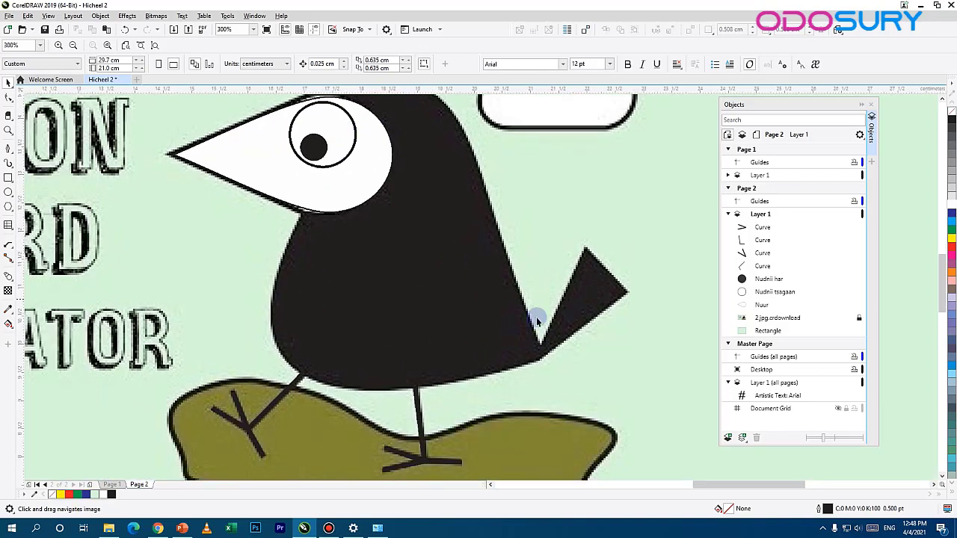
pyautogui.scroll(2, 536, 321)
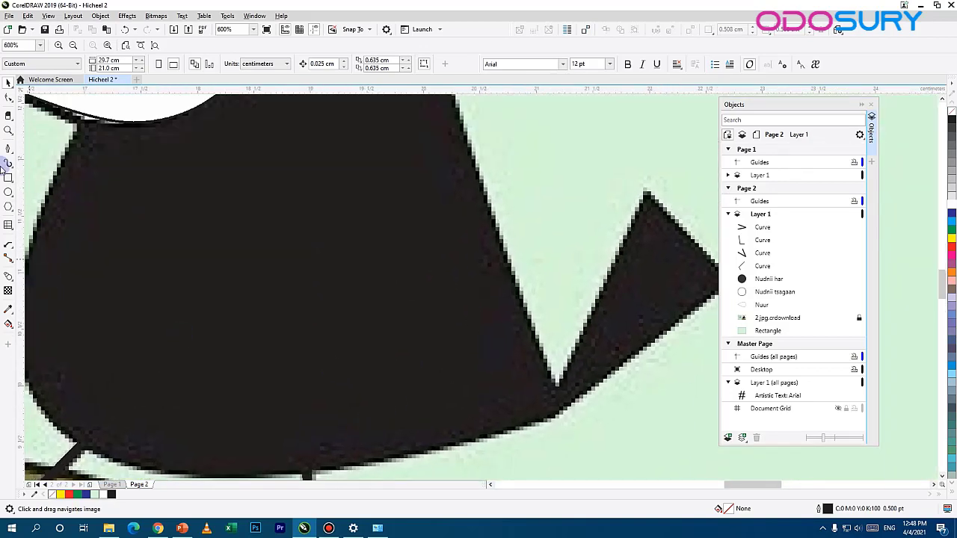
pyautogui.click(10, 155)
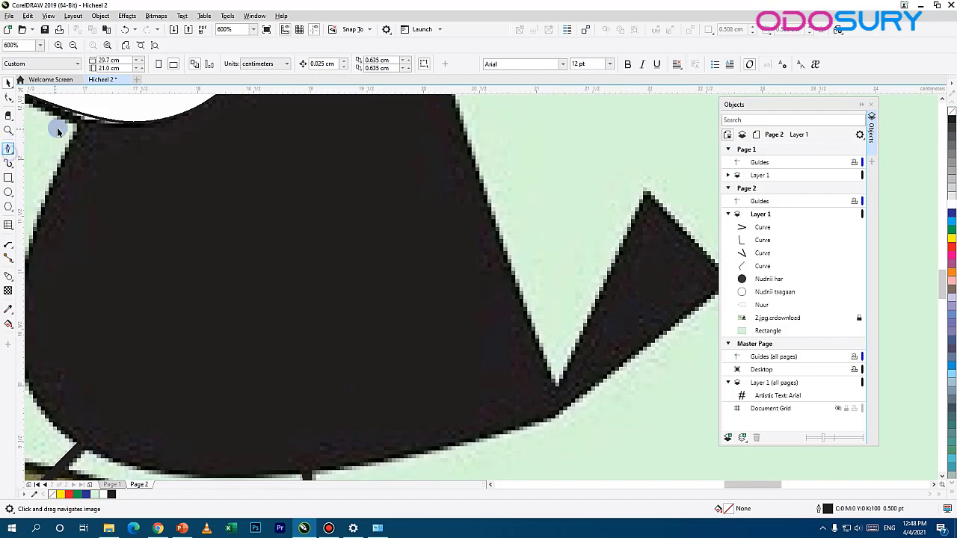
pyautogui.click(9, 148)
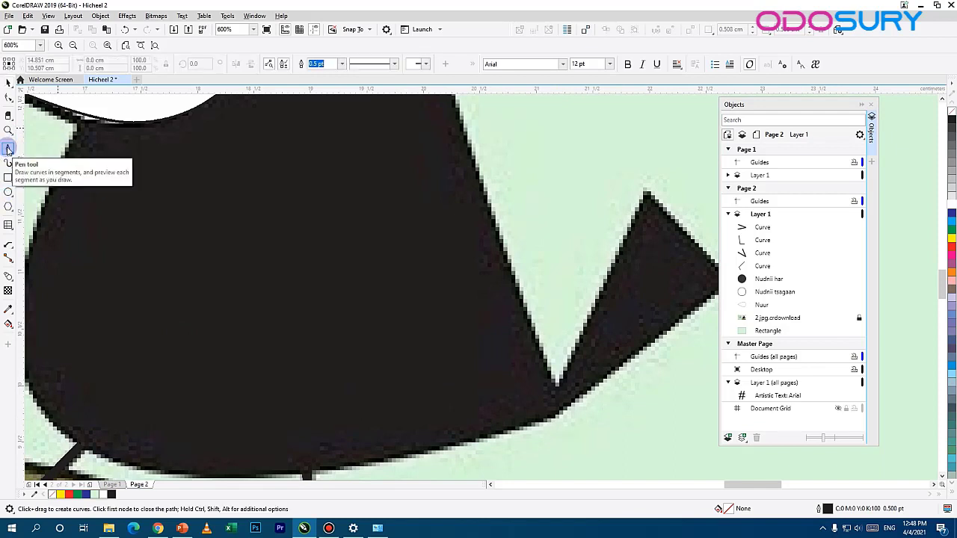
pyautogui.click(557, 387)
pyautogui.doubleClick(648, 184)
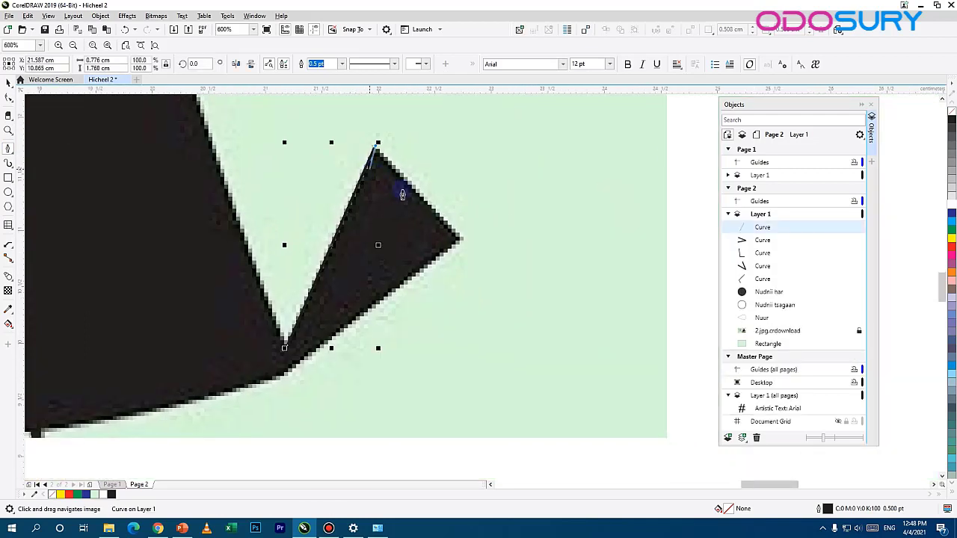
pyautogui.click(457, 242)
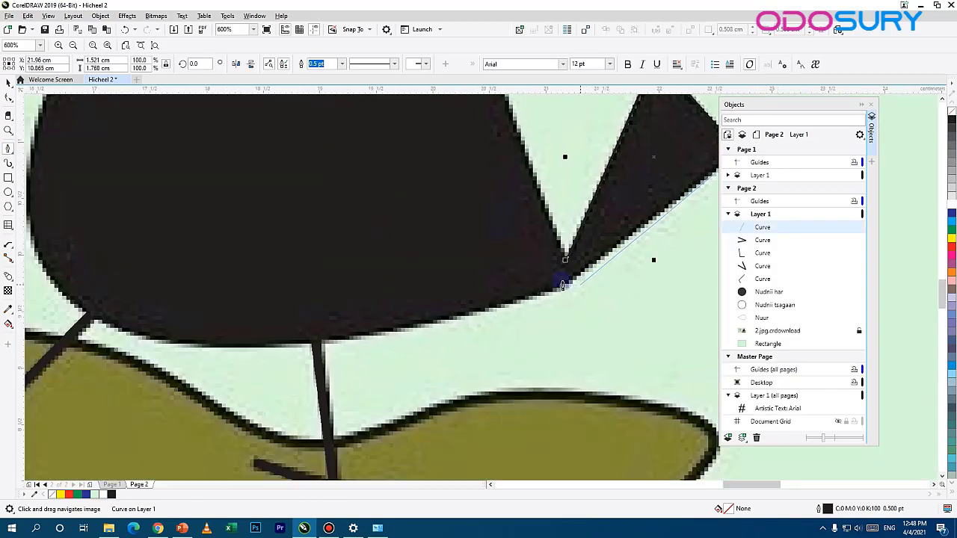
pyautogui.click(562, 283)
# - Continue the body outline along the belly from the tail base to the top of the front leg, curving it to the reference
pyautogui.moveTo(562, 284); pyautogui.dragTo(493, 359)
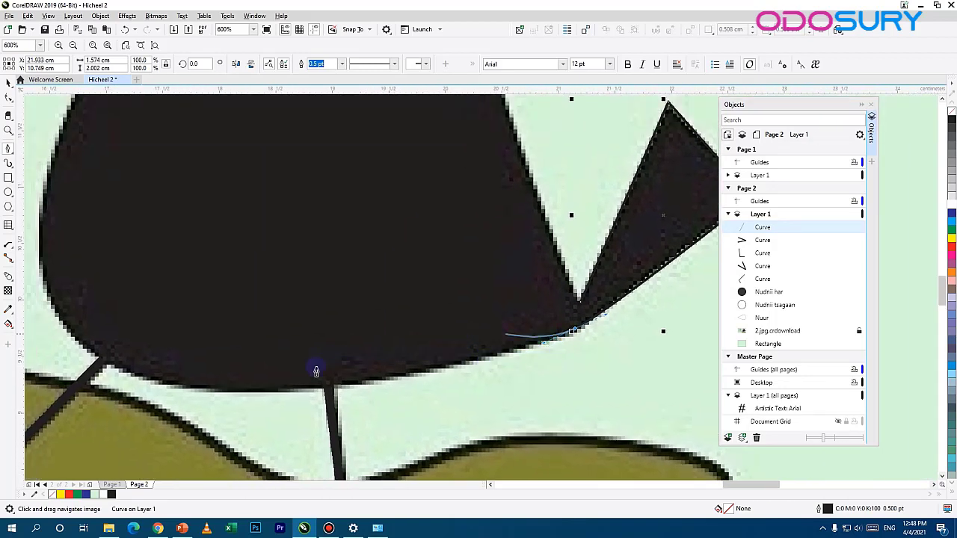
pyautogui.moveTo(173, 371); pyautogui.dragTo(338, 357)
pyautogui.click(572, 331)
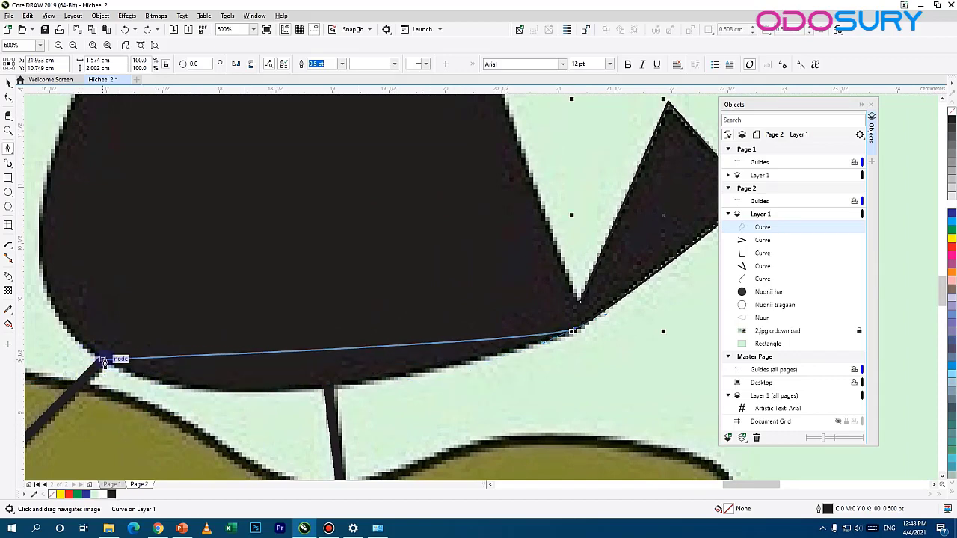
pyautogui.click(104, 361)
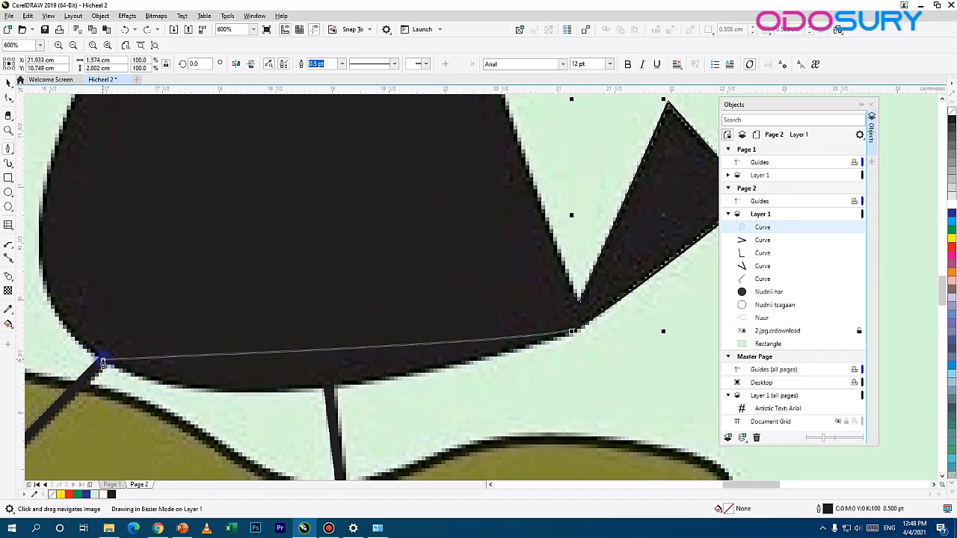
pyautogui.moveTo(103, 362); pyautogui.dragTo(232, 264)
# - Extend the body outline up the breast to the beak's underside and across the white face to the beak's upper edge
pyautogui.moveTo(327, 267); pyautogui.dragTo(175, 283)
pyautogui.moveTo(235, 271); pyautogui.dragTo(217, 408)
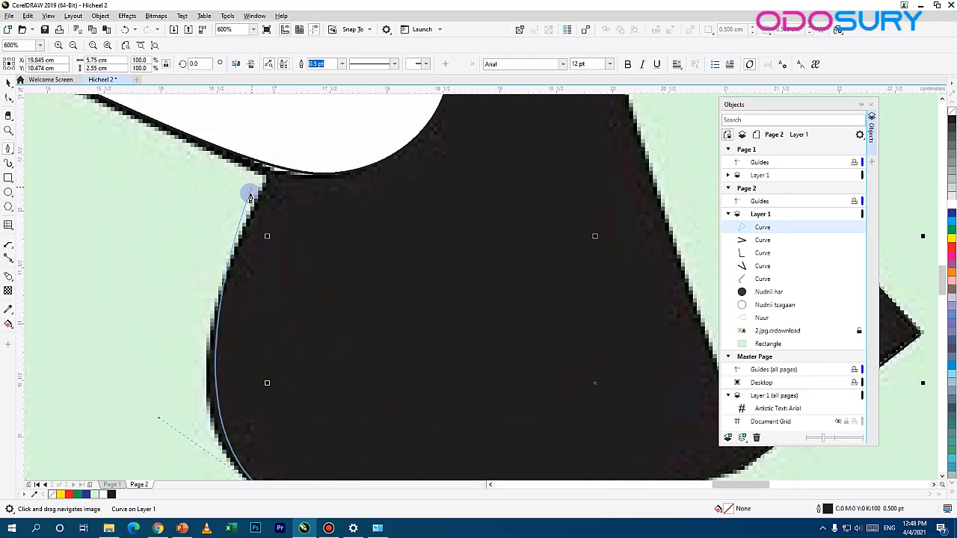
pyautogui.click(238, 245)
pyautogui.moveTo(267, 179); pyautogui.dragTo(188, 415)
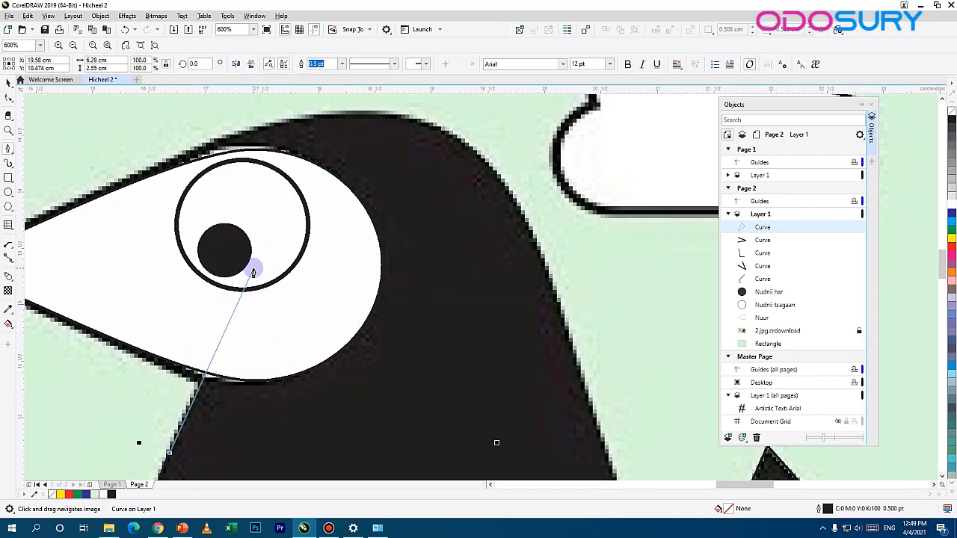
pyautogui.click(274, 238)
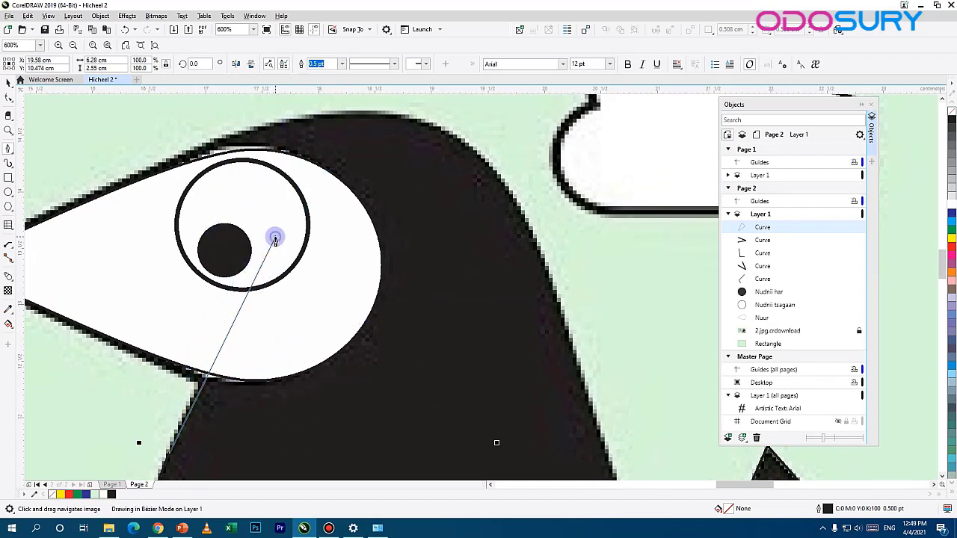
pyautogui.click(204, 150)
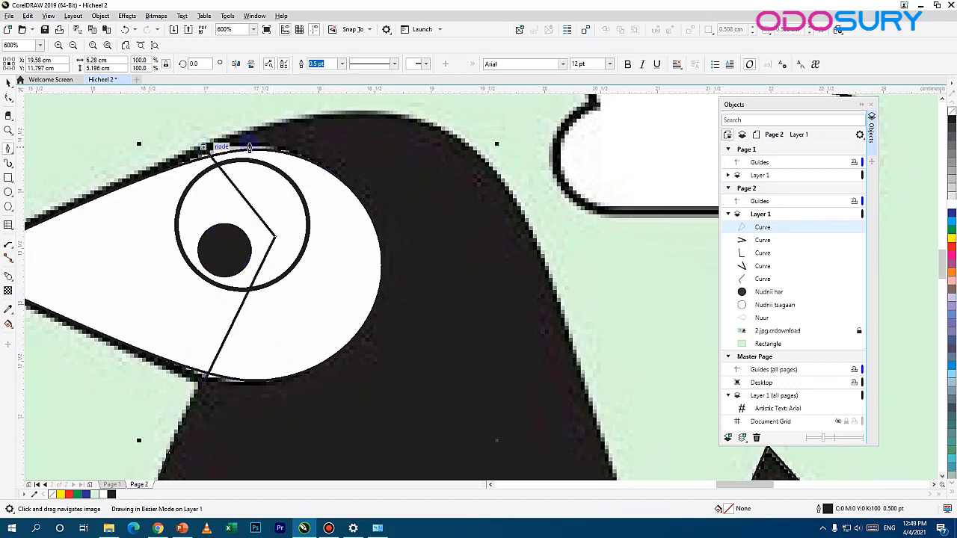
# - Curve the body outline over the head and down the back, closing it at the starting node in the tail notch
pyautogui.moveTo(354, 117); pyautogui.dragTo(453, 119)
pyautogui.moveTo(532, 274); pyautogui.dragTo(335, 105)
pyautogui.moveTo(361, 139); pyautogui.dragTo(440, 420)
pyautogui.moveTo(399, 323); pyautogui.dragTo(328, 154)
pyautogui.moveTo(428, 429); pyautogui.dragTo(402, 267)
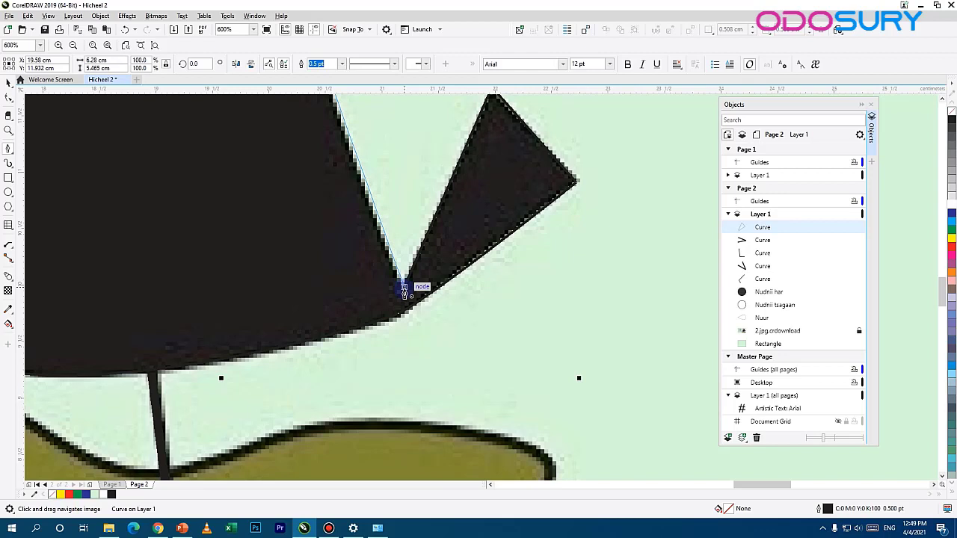
pyautogui.scroll(3, 403, 289)
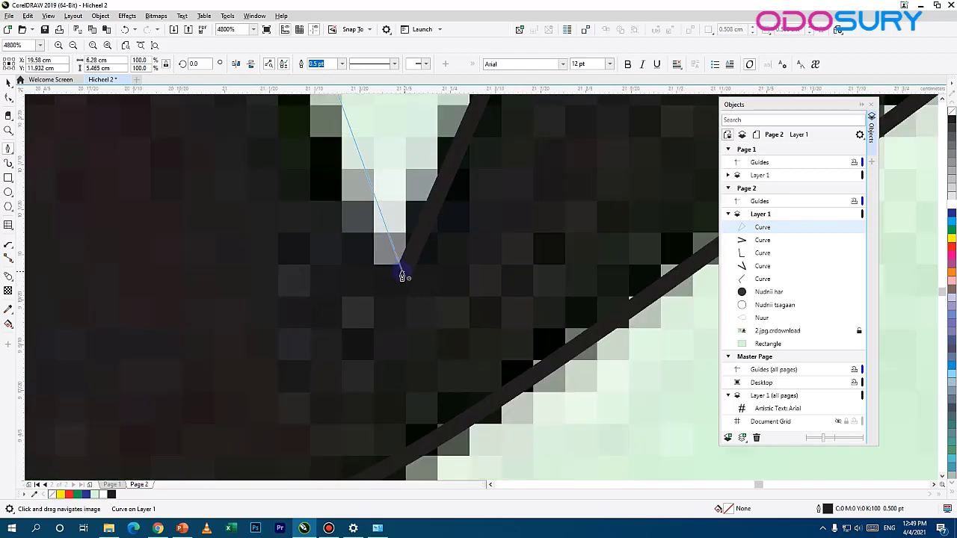
pyautogui.click(407, 279)
pyautogui.scroll(-4, 399, 273)
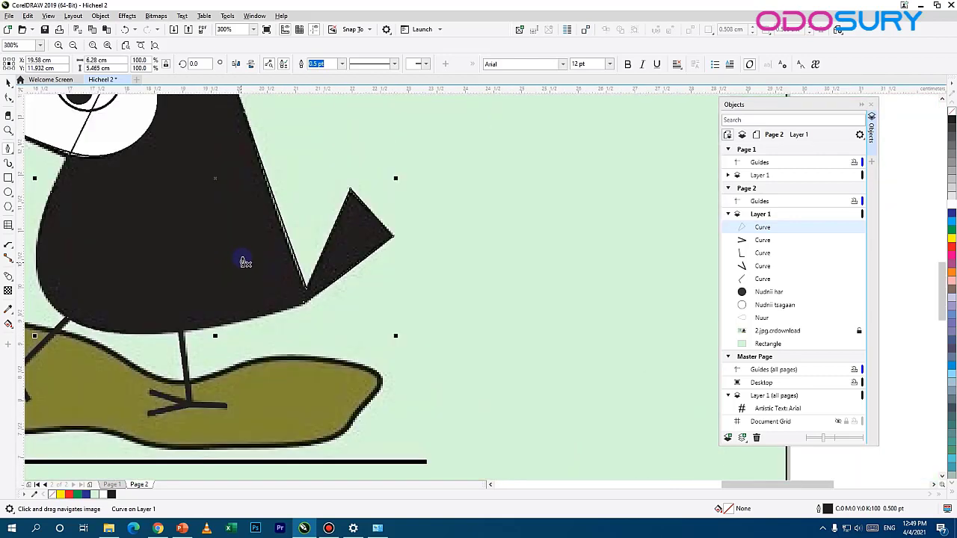
pyautogui.moveTo(245, 262); pyautogui.dragTo(449, 337)
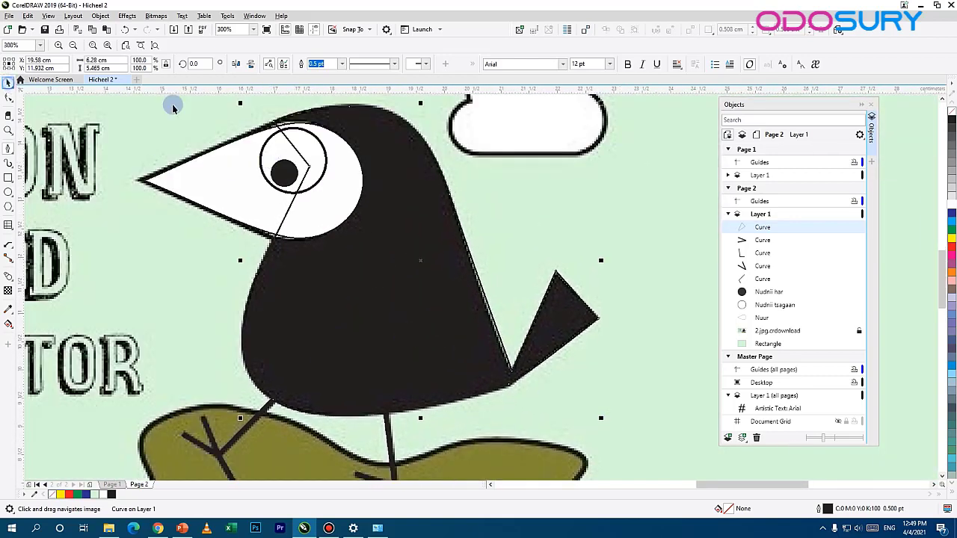
# - Fill the closed body outline with the reference bird's dark body color (#221F20), sampled with the Color Eyedropper
pyautogui.click(8, 83)
pyautogui.click(420, 133)
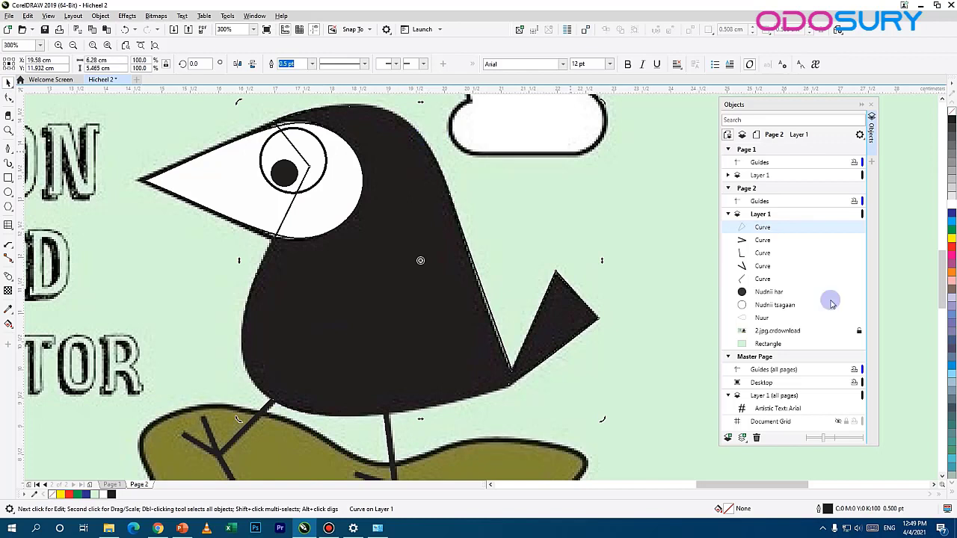
pyautogui.click(9, 308)
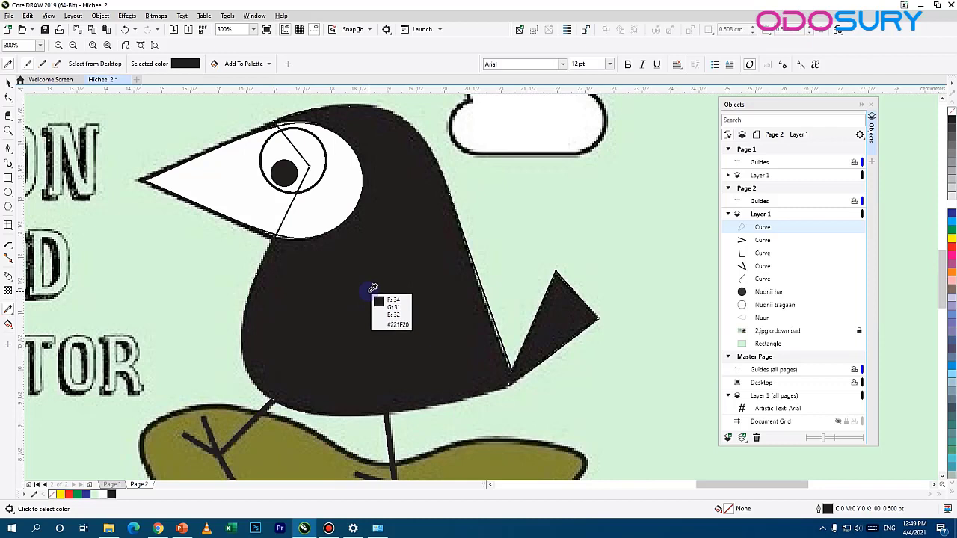
pyautogui.click(373, 287)
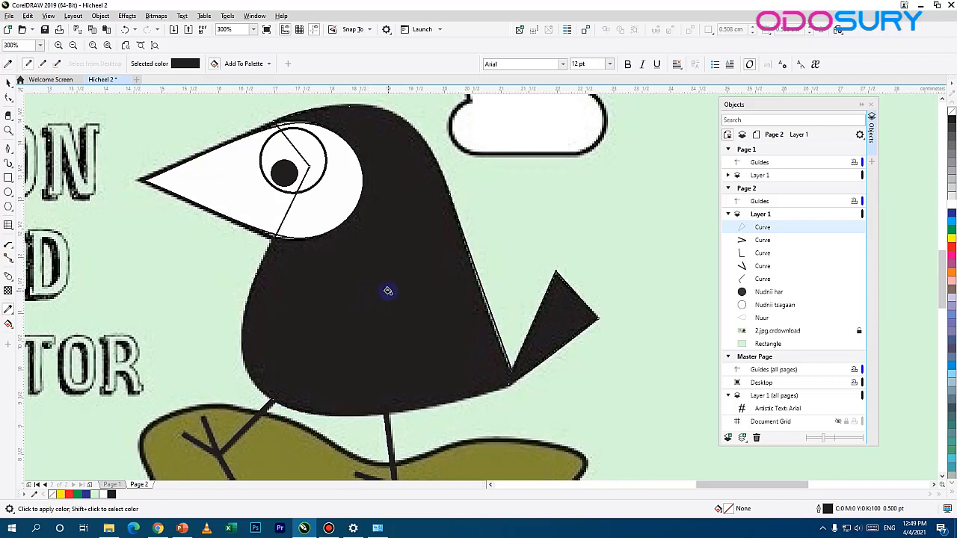
pyautogui.click(357, 124)
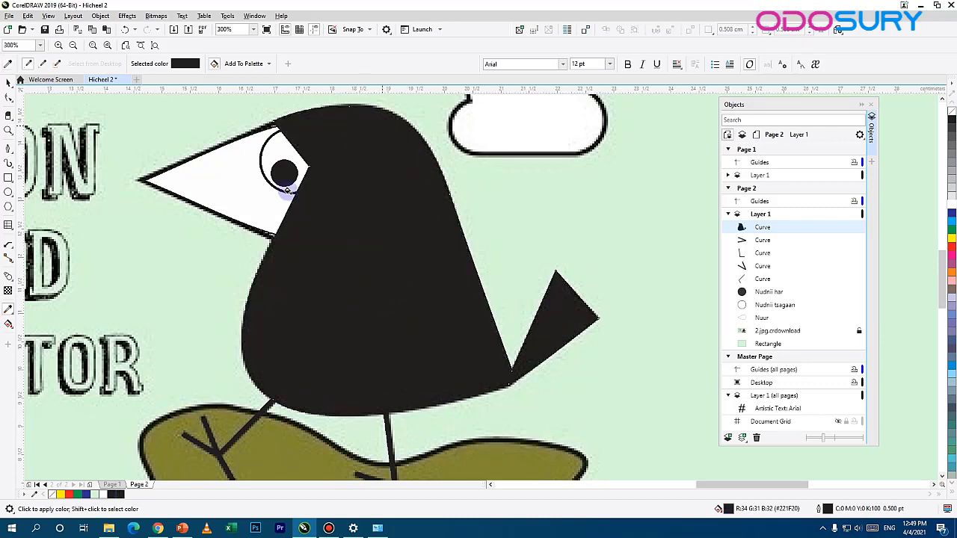
# - Reorder the body curve to sit directly beneath Nuur and above the reference image, and rename it Ih biy
pyautogui.click(9, 82)
pyautogui.click(275, 121)
pyautogui.scroll(2, 341, 178)
pyautogui.scroll(-1, 367, 202)
pyautogui.moveTo(275, 255); pyautogui.dragTo(229, 150)
pyautogui.moveTo(775, 226); pyautogui.dragTo(768, 332)
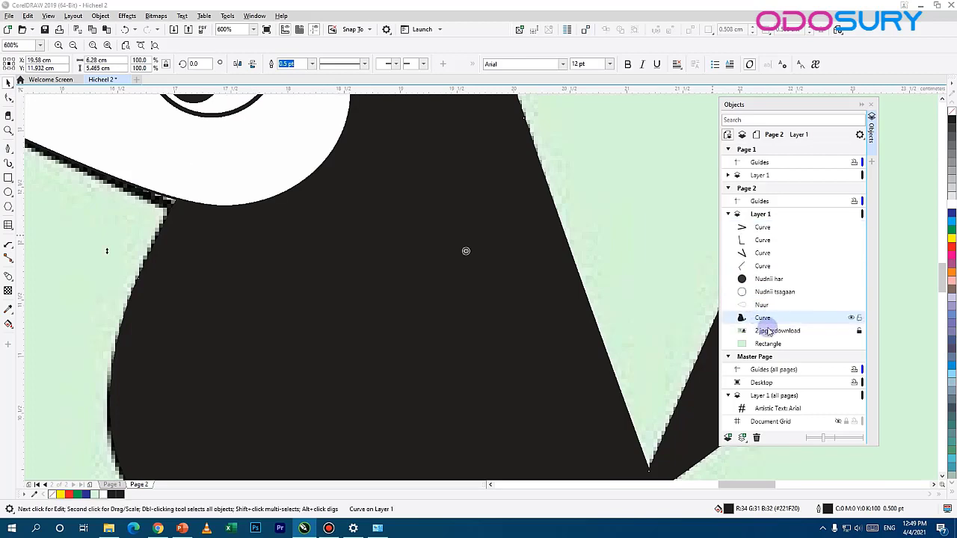
pyautogui.click(764, 320)
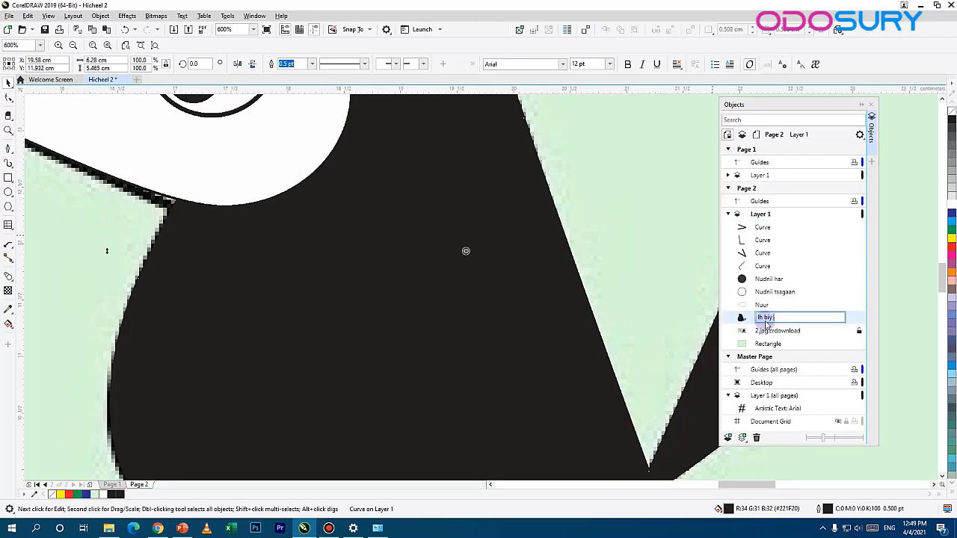
pyautogui.press('Return')
# - Change the Ih biy body shape's outline color to the black C75 M68 Y65 K90 through the Outline Pen settings
pyautogui.scroll(-5, 453, 329)
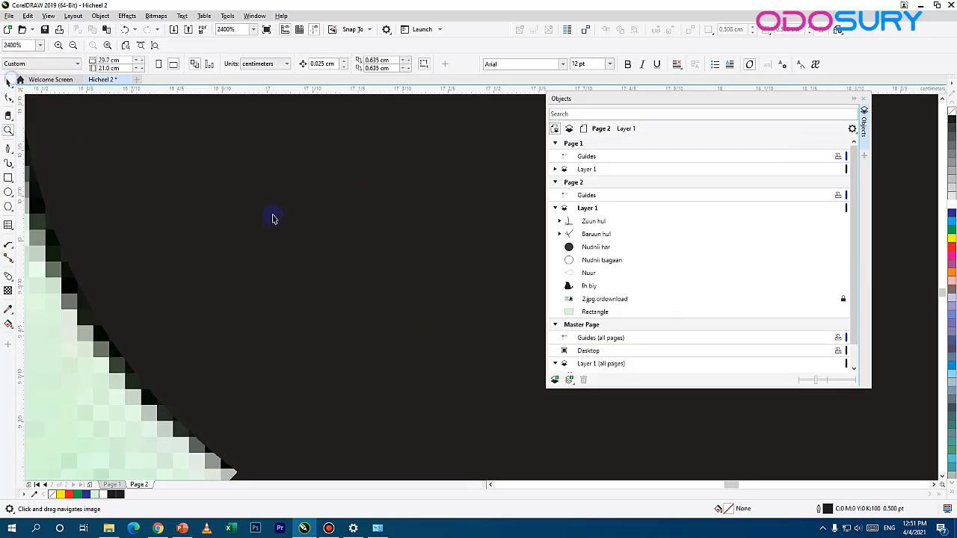
pyautogui.click(366, 239)
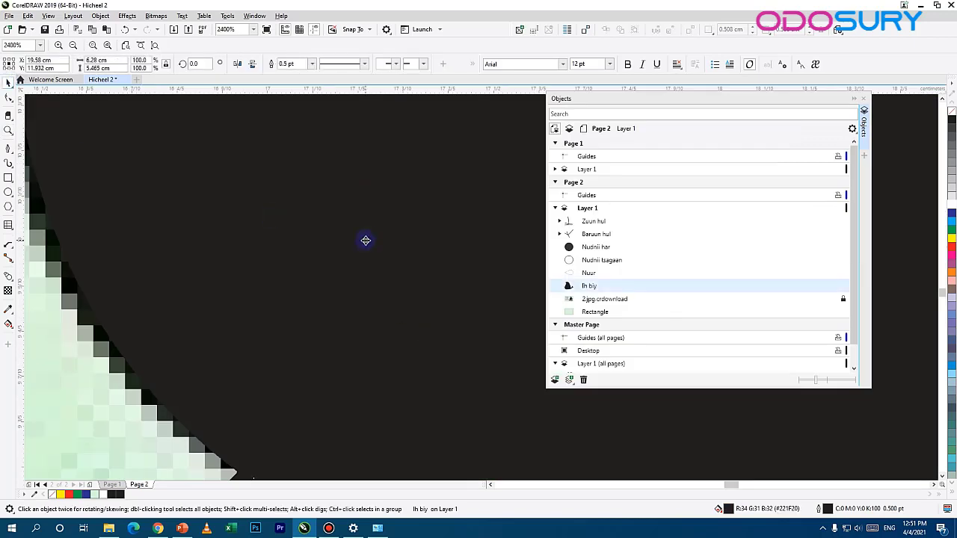
pyautogui.scroll(-5, 367, 239)
pyautogui.scroll(4, 363, 254)
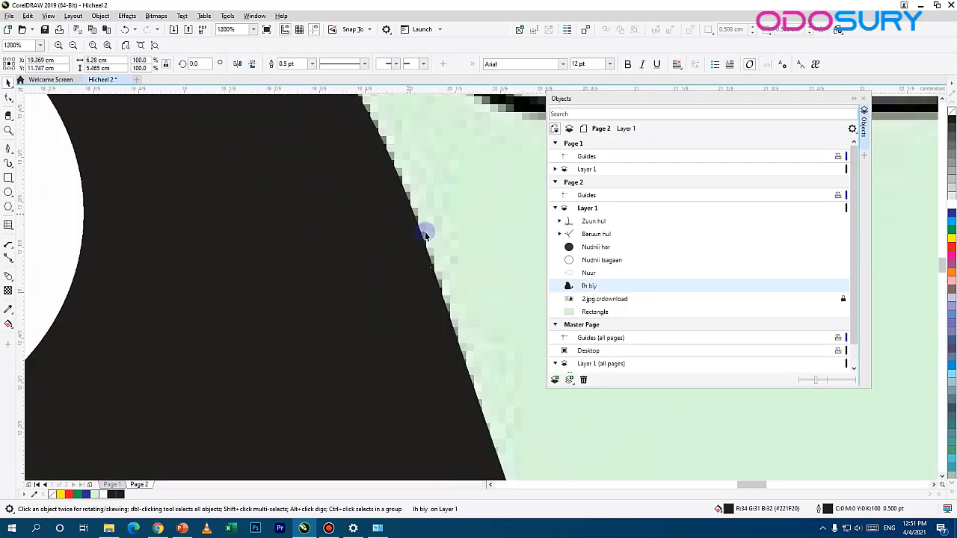
pyautogui.scroll(-2, 359, 353)
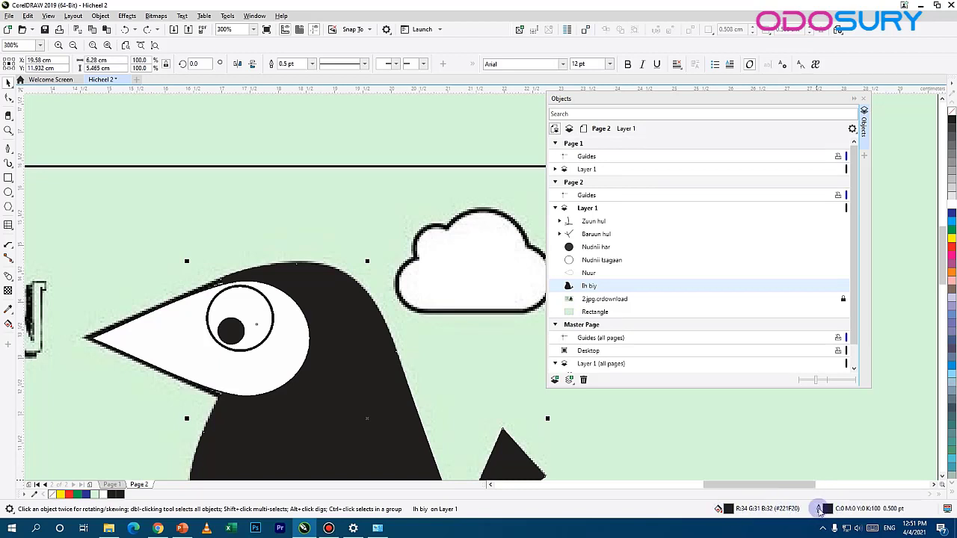
pyautogui.doubleClick(828, 509)
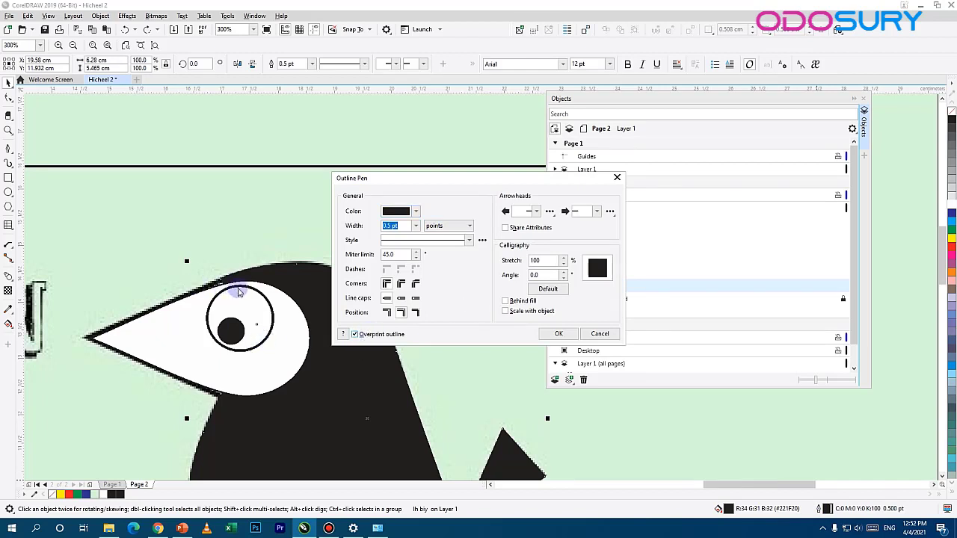
pyautogui.click(414, 212)
pyautogui.doubleClick(484, 307)
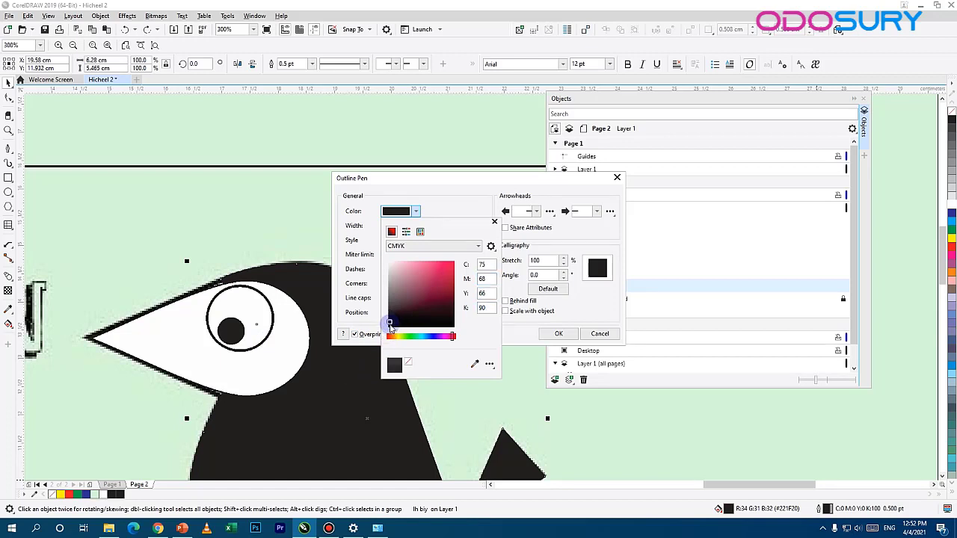
pyautogui.click(518, 324)
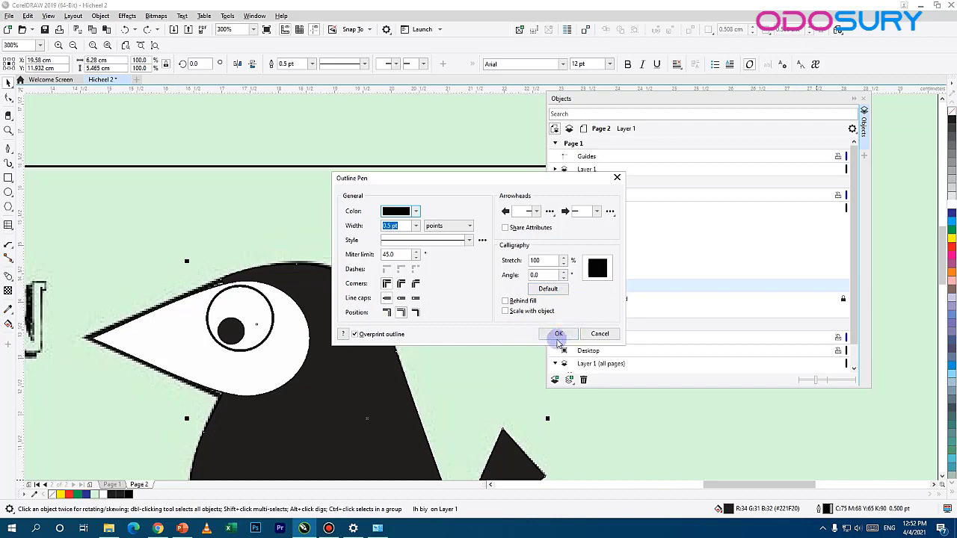
pyautogui.click(560, 333)
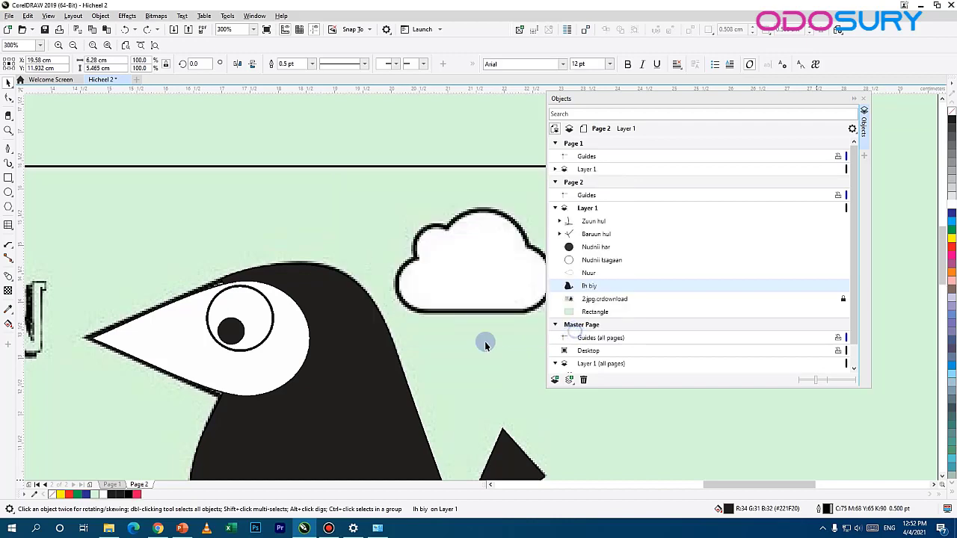
# - Shift the body's node at the beak's upper edge farther along the beak so the head contour follows the reference
pyautogui.click(281, 301)
pyautogui.click(468, 381)
pyautogui.scroll(-1, 348, 380)
pyautogui.moveTo(348, 380); pyautogui.dragTo(352, 192)
pyautogui.scroll(3, 373, 341)
pyautogui.moveTo(172, 131); pyautogui.dragTo(426, 449)
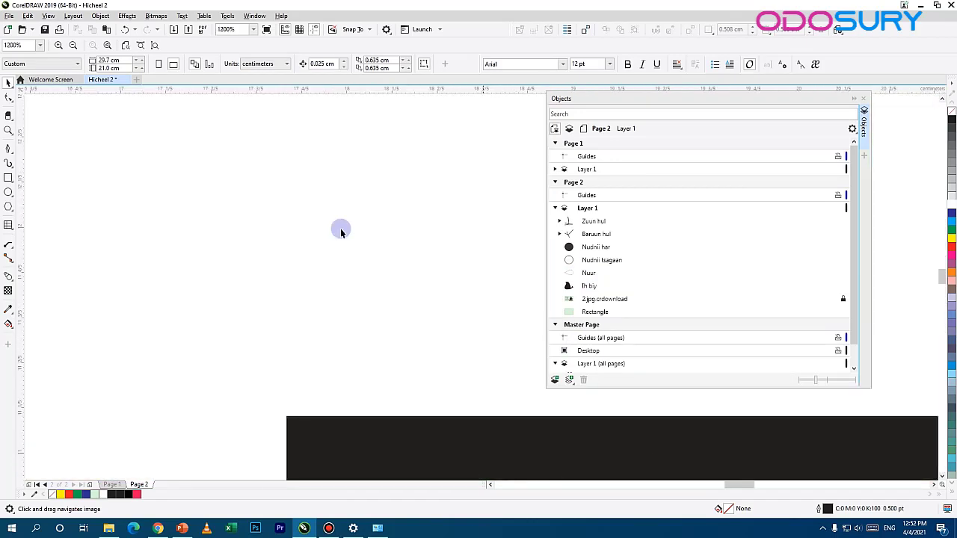
pyautogui.moveTo(374, 131); pyautogui.dragTo(403, 449)
pyautogui.moveTo(277, 236); pyautogui.dragTo(359, 486)
pyautogui.press('space')
pyautogui.click(316, 290)
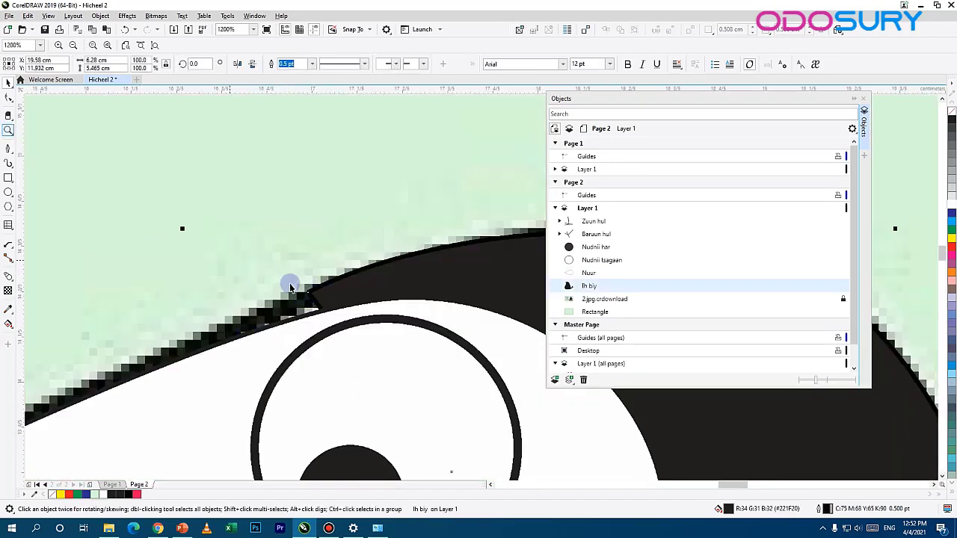
pyautogui.click(8, 98)
pyautogui.click(307, 291)
pyautogui.moveTo(309, 294); pyautogui.dragTo(204, 349)
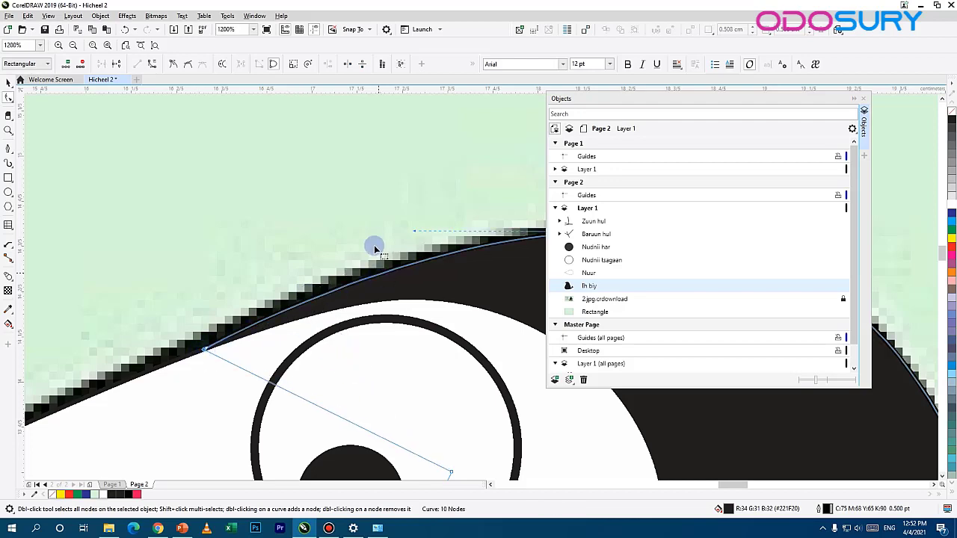
pyautogui.scroll(-3, 376, 379)
pyautogui.moveTo(319, 151); pyautogui.dragTo(306, 120)
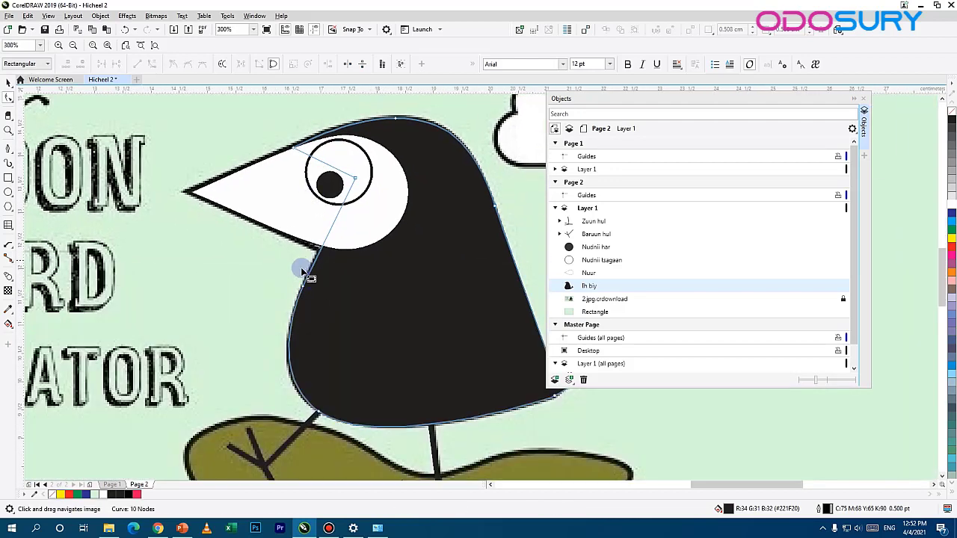
pyautogui.scroll(1, 301, 266)
pyautogui.scroll(-1, 323, 245)
# - Hide both legs, the eye parts, face and body to compare the tracing with the reference, restoring their visibility
pyautogui.click(374, 138)
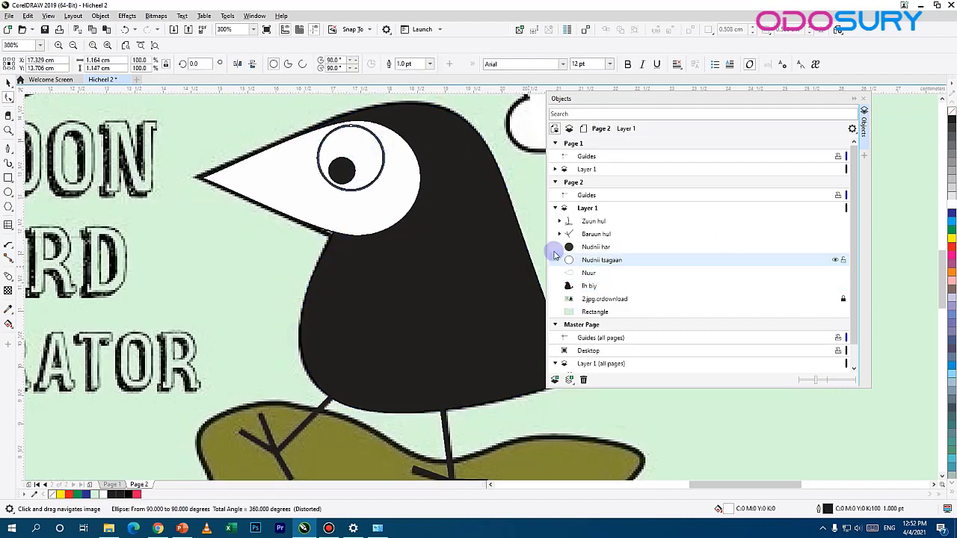
pyautogui.click(822, 208)
pyautogui.click(822, 208)
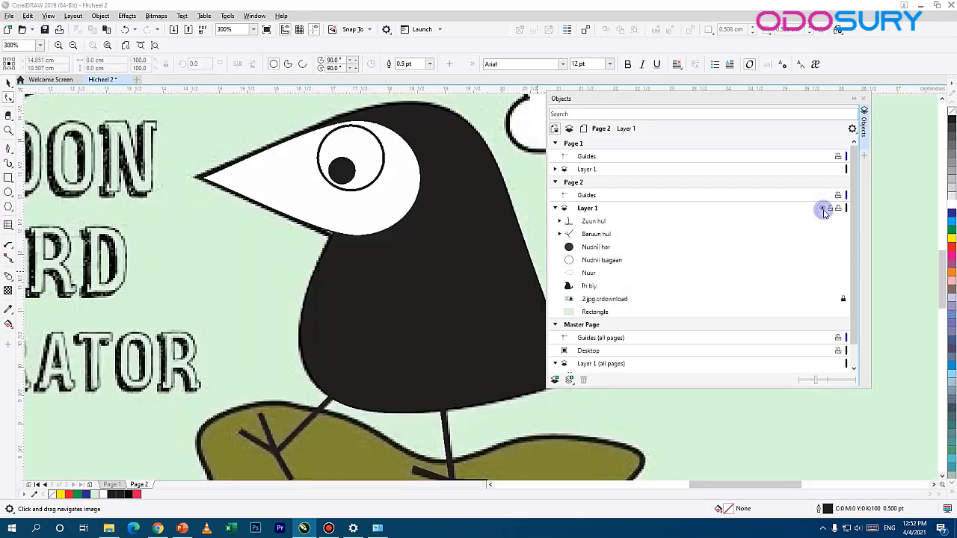
pyautogui.click(835, 235)
pyautogui.click(835, 246)
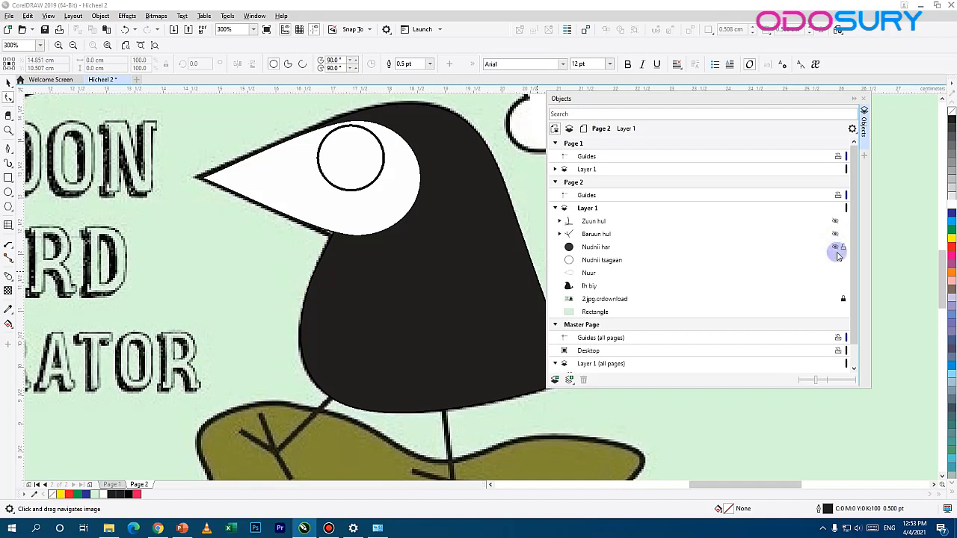
pyautogui.click(835, 260)
pyautogui.click(834, 272)
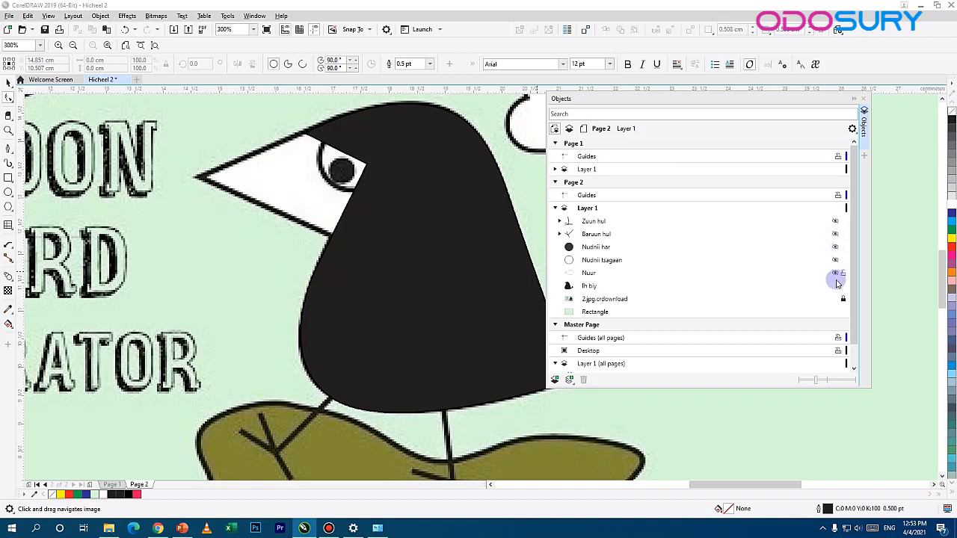
pyautogui.click(835, 286)
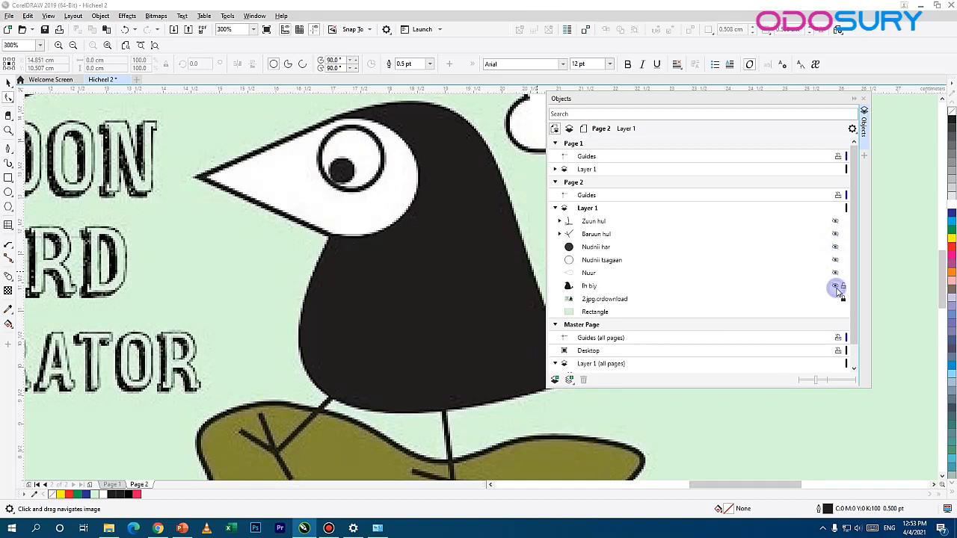
pyautogui.moveTo(362, 215); pyautogui.dragTo(348, 343)
pyautogui.scroll(-1, 393, 261)
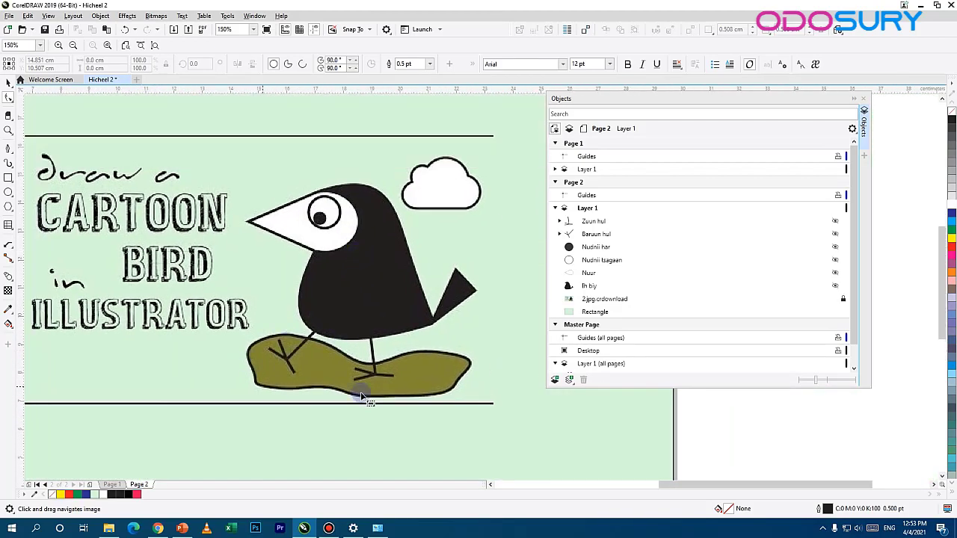
pyautogui.scroll(1, 284, 329)
pyautogui.click(284, 329)
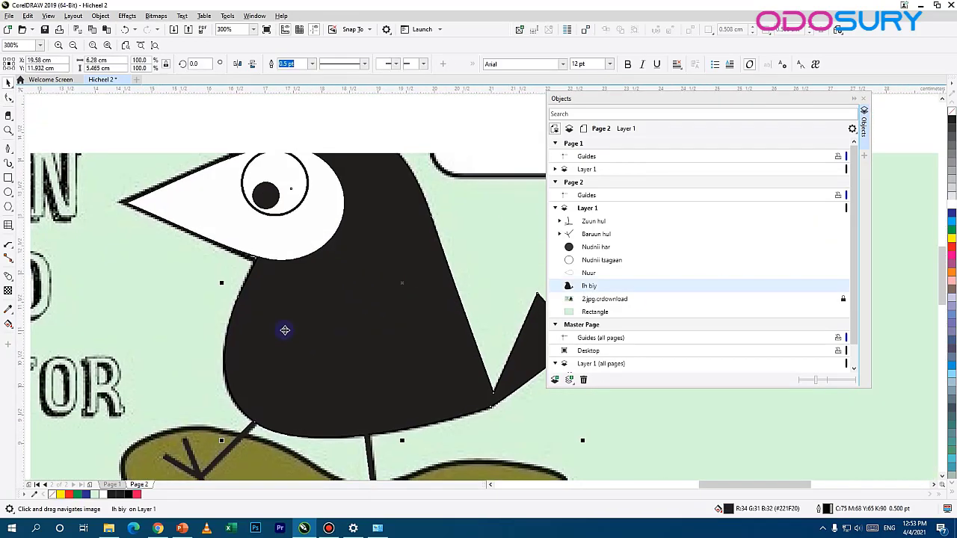
pyautogui.click(487, 222)
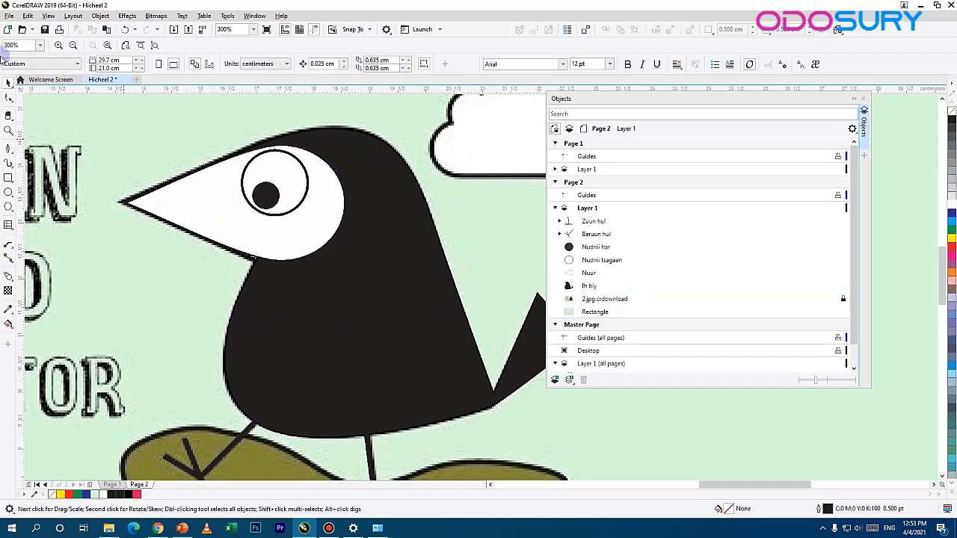
# - Group the pupil, eye white, face, body and both legs into one bird object
pyautogui.click(274, 198)
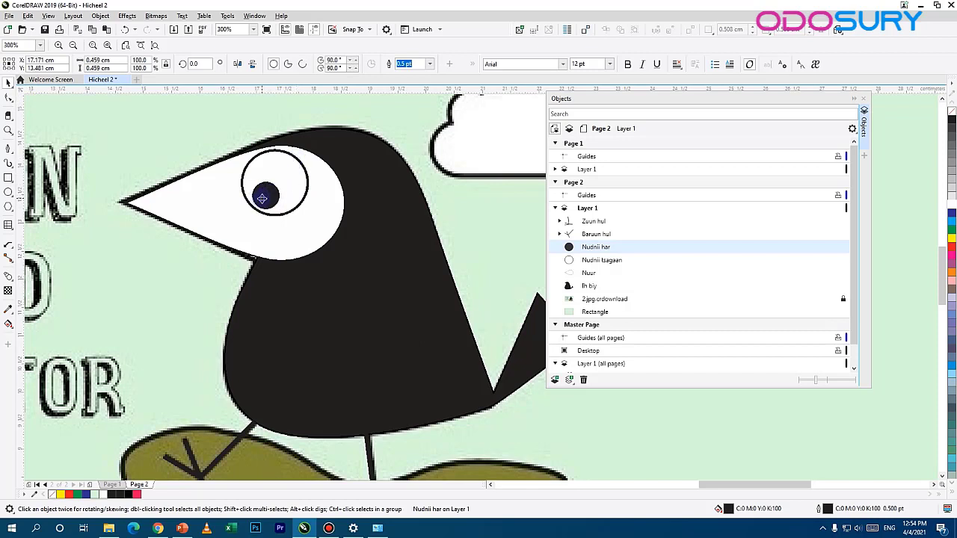
pyautogui.click(322, 206)
pyautogui.click(260, 200)
pyautogui.keyDown('shift'); pyautogui.click(278, 173); pyautogui.keyUp('shift')
pyautogui.keyDown('shift'); pyautogui.click(341, 237); pyautogui.keyUp('shift')
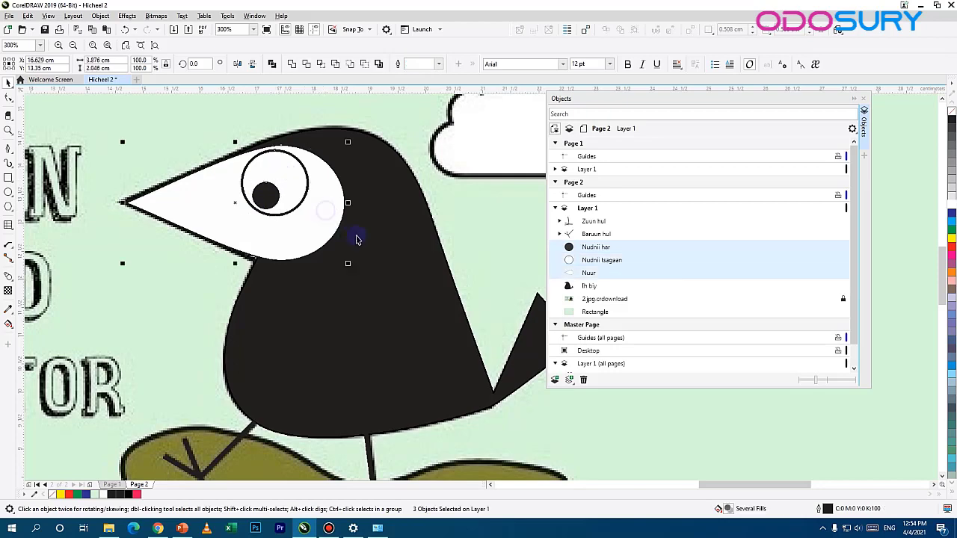
pyautogui.keyDown('shift'); pyautogui.click(376, 165); pyautogui.keyUp('shift')
pyautogui.keyDown('shift'); pyautogui.click(250, 435); pyautogui.keyUp('shift')
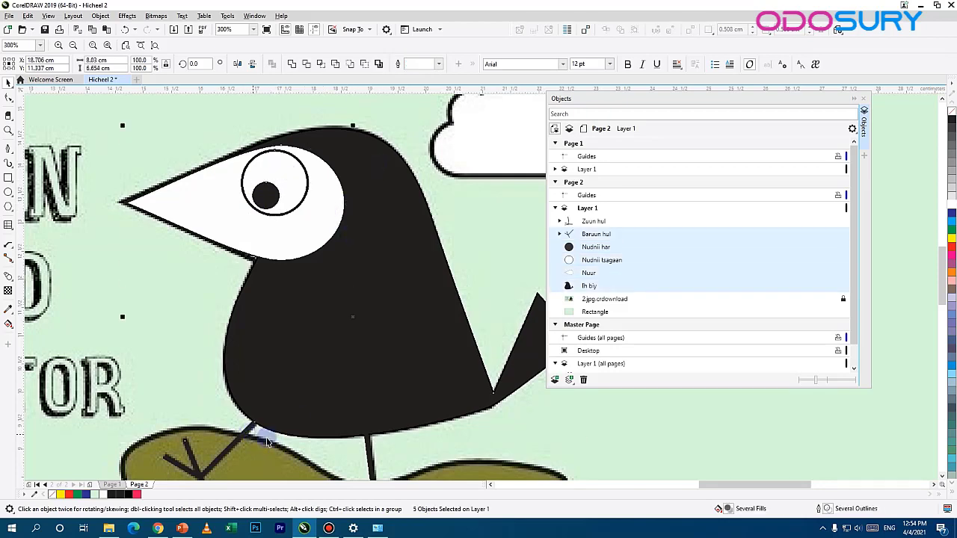
pyautogui.scroll(-3, 381, 404)
pyautogui.keyDown('shift'); pyautogui.click(351, 326); pyautogui.keyUp('shift')
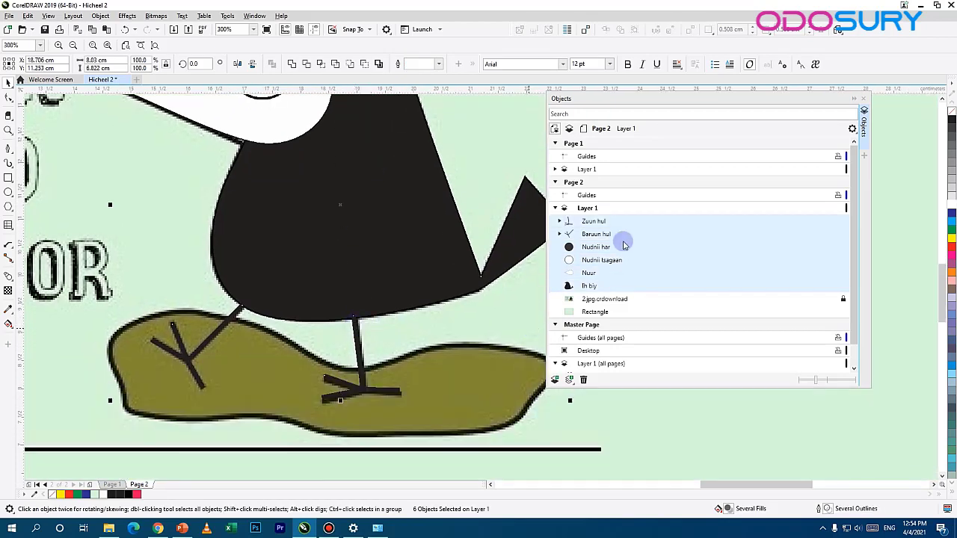
pyautogui.scroll(4, 323, 161)
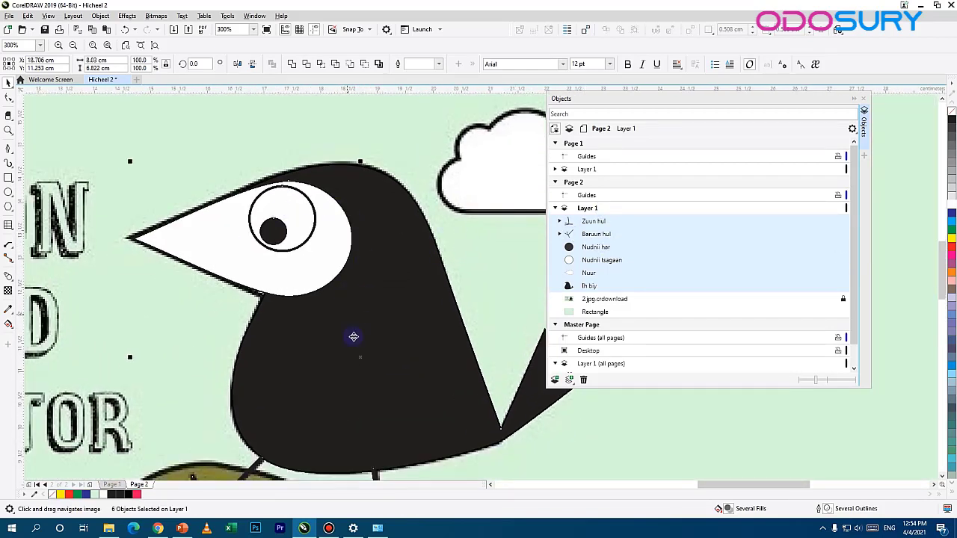
pyautogui.hotkey('ctrl', 'g')
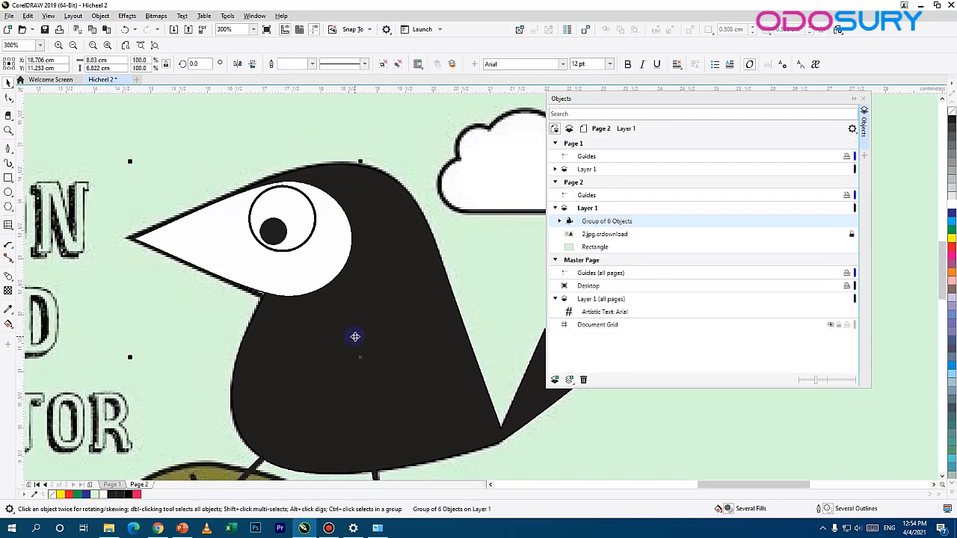
# - Rename the bird group as Shuvuu and shift it diagonally off the reference bird
pyautogui.doubleClick(618, 222)
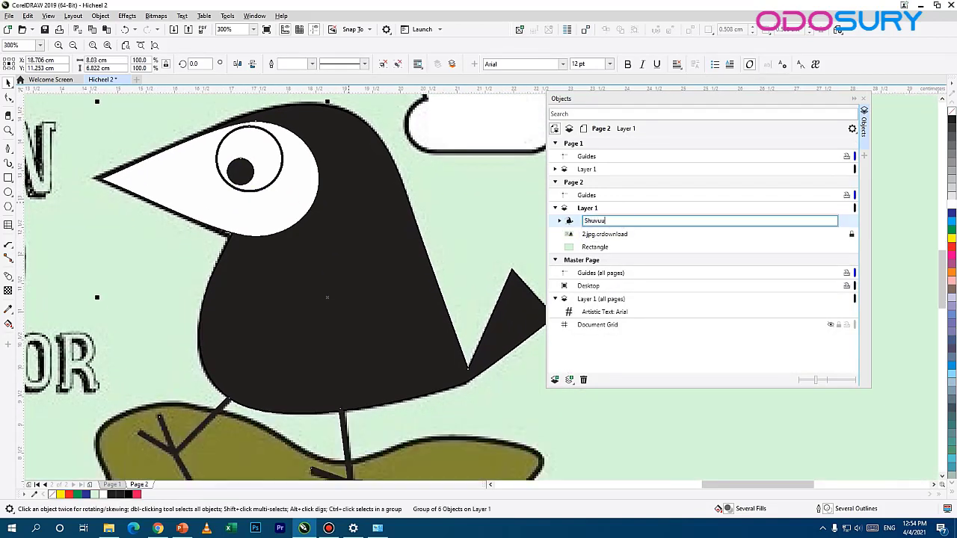
pyautogui.press('Return')
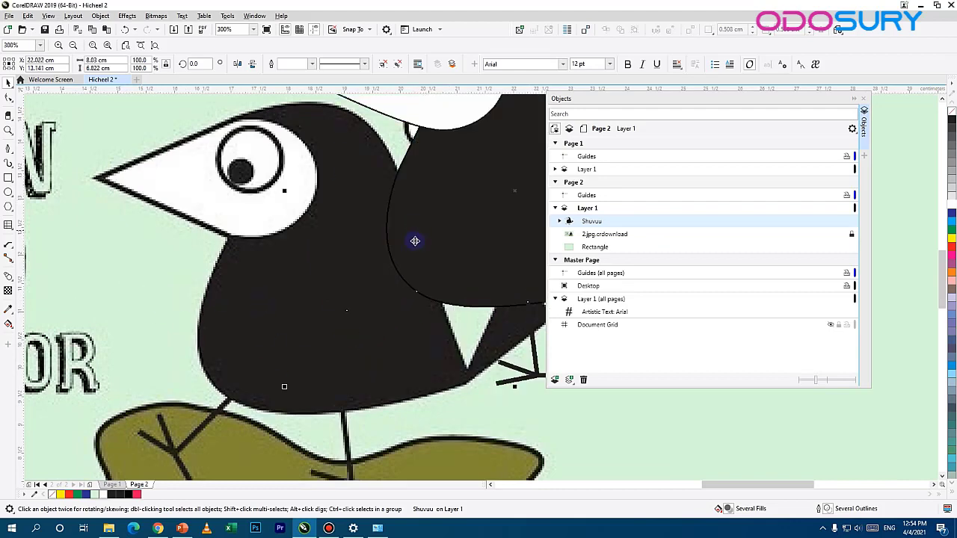
pyautogui.scroll(-1, 330, 335)
pyautogui.scroll(1, 373, 235)
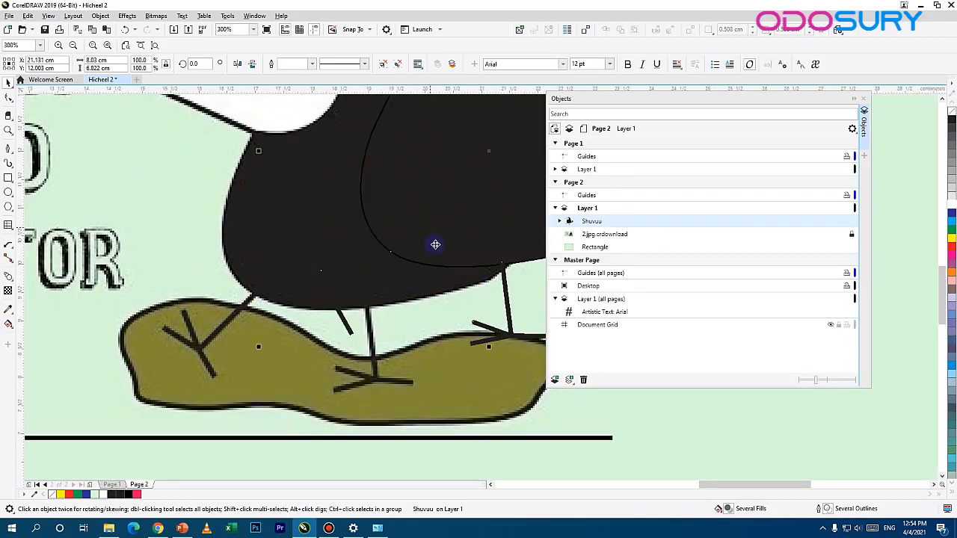
# - Undo the bird group's last diagonal move
pyautogui.hotkey('ctrl', 'z')
pyautogui.moveTo(259, 224); pyautogui.dragTo(219, 173)
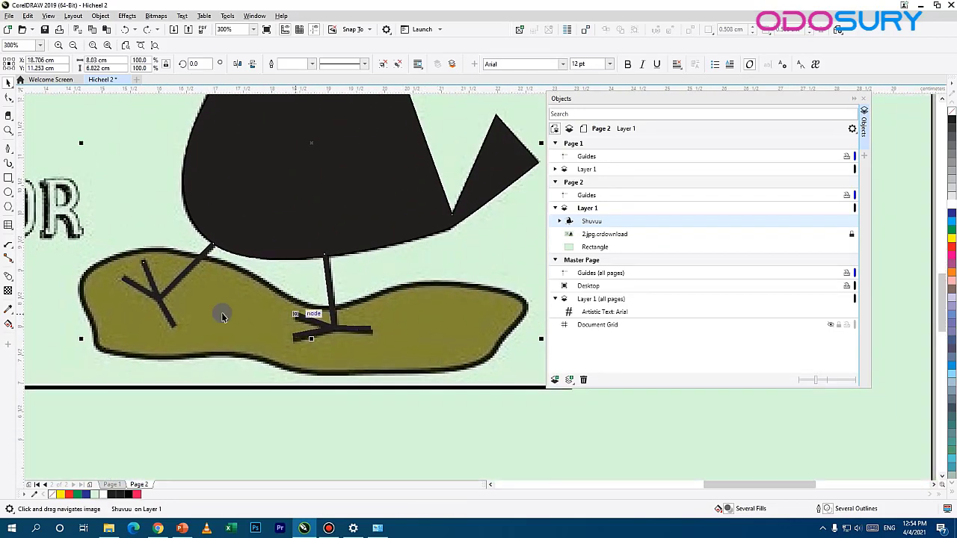
# - Trace the olive rock under the bird's feet as a closed LiveSketch curve about 7.8 cm wide and 2.1 cm high
pyautogui.click(9, 149)
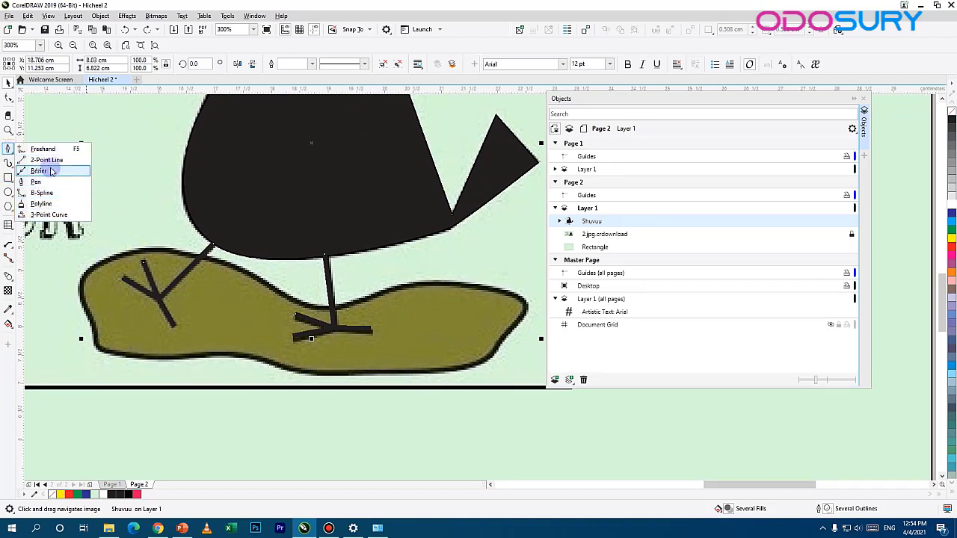
pyautogui.click(47, 215)
pyautogui.click(9, 162)
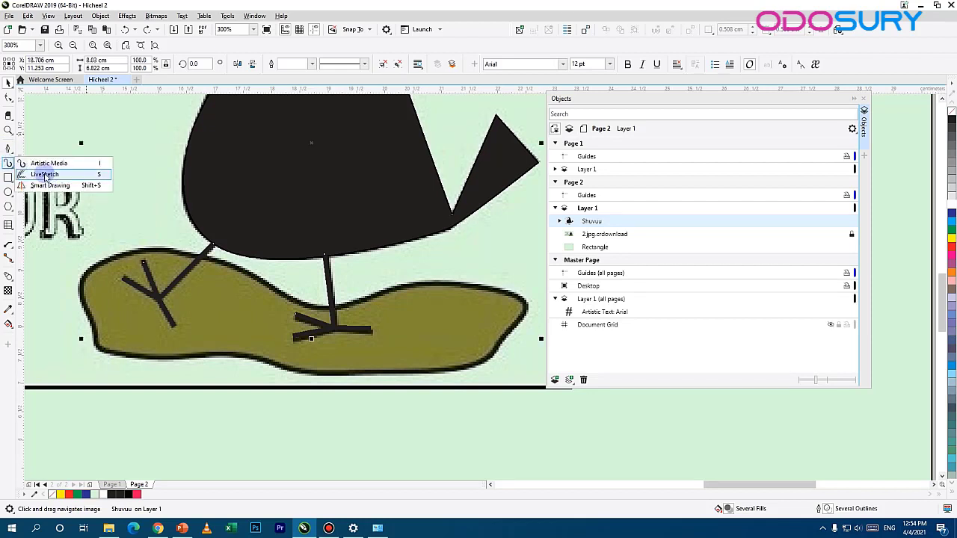
pyautogui.click(49, 175)
pyautogui.moveTo(87, 311)
pyautogui.mouseDown()
pyautogui.moveTo(99, 266)
pyautogui.moveTo(195, 257)
pyautogui.moveTo(308, 303)
pyautogui.moveTo(417, 299)
pyautogui.moveTo(525, 318)
pyautogui.moveTo(490, 360)
pyautogui.moveTo(337, 370)
pyautogui.moveTo(115, 343)
pyautogui.moveTo(87, 299)
pyautogui.mouseUp()
pyautogui.press('space')
# - Sample the rock's olive colour from the reference image and fill the traced rock curve with it (#818634)
pyautogui.moveTo(203, 324); pyautogui.dragTo(429, 360)
pyautogui.moveTo(433, 286); pyautogui.dragTo(160, 339)
pyautogui.scroll(2, 166, 342)
pyautogui.click(8, 308)
pyautogui.click(240, 247)
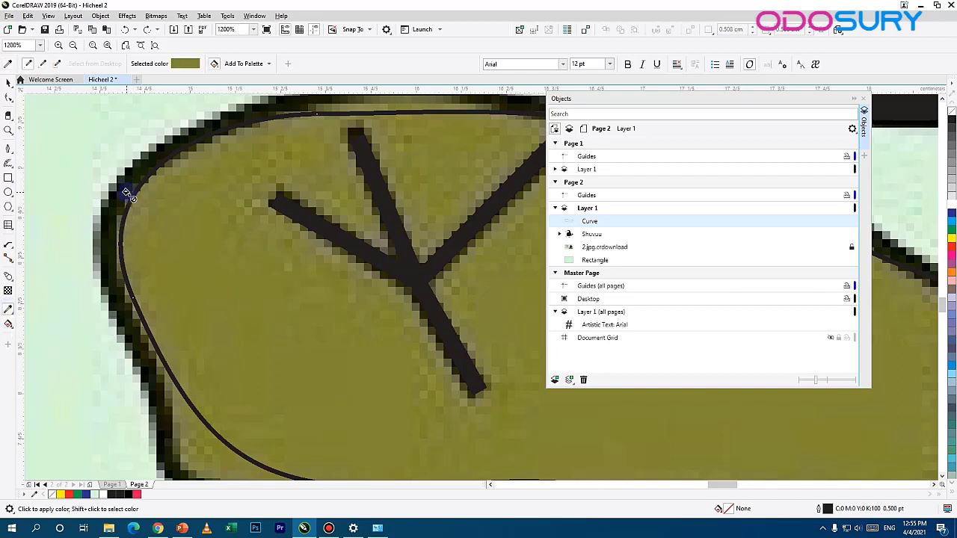
pyautogui.click(144, 193)
pyautogui.scroll(-3, 384, 348)
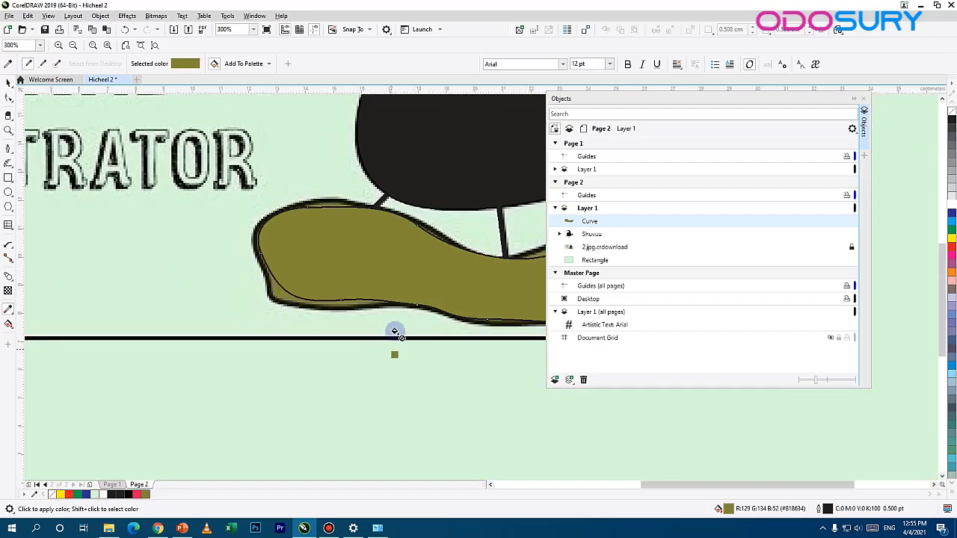
pyautogui.scroll(3, 423, 358)
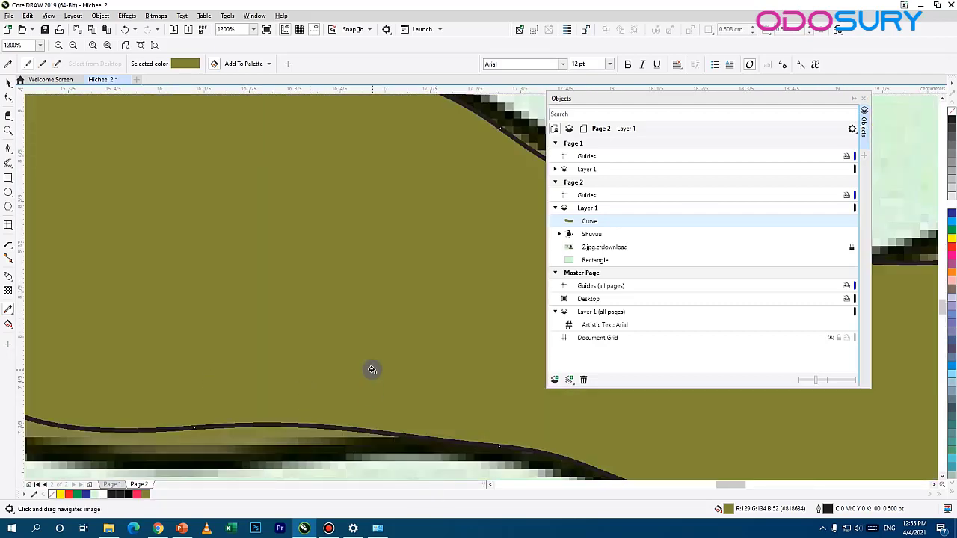
pyautogui.scroll(-2, 372, 369)
pyautogui.press('space')
pyautogui.press('space')
pyautogui.moveTo(305, 327); pyautogui.dragTo(153, 321)
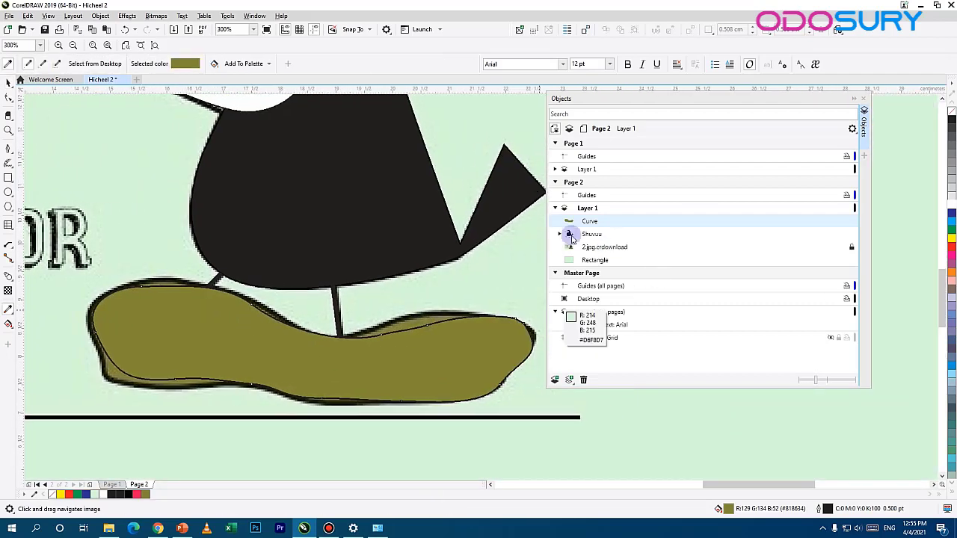
# - Rename the rock curve as Suuri and place it below the Shuvuu group in the object order
pyautogui.click(600, 249)
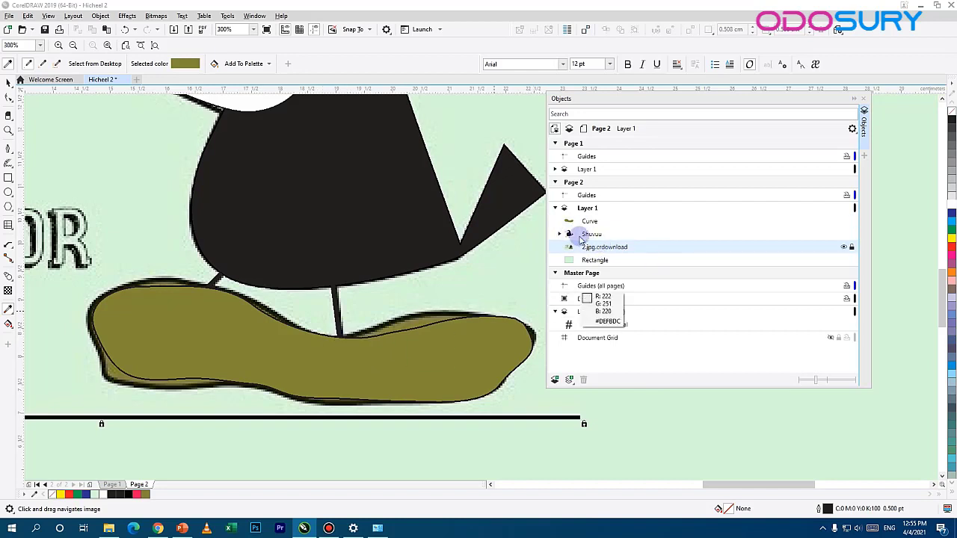
pyautogui.doubleClick(591, 222)
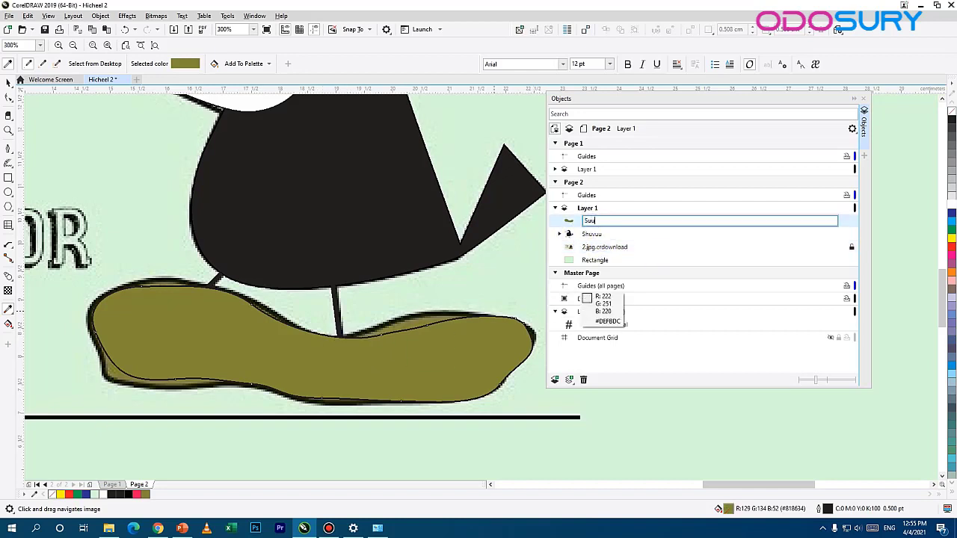
pyautogui.press('Return')
pyautogui.moveTo(595, 220); pyautogui.dragTo(596, 245)
# - Draw four unfilled circles over the lobes of the reference cloud with the Ellipse tool
pyautogui.scroll(-2, 284, 352)
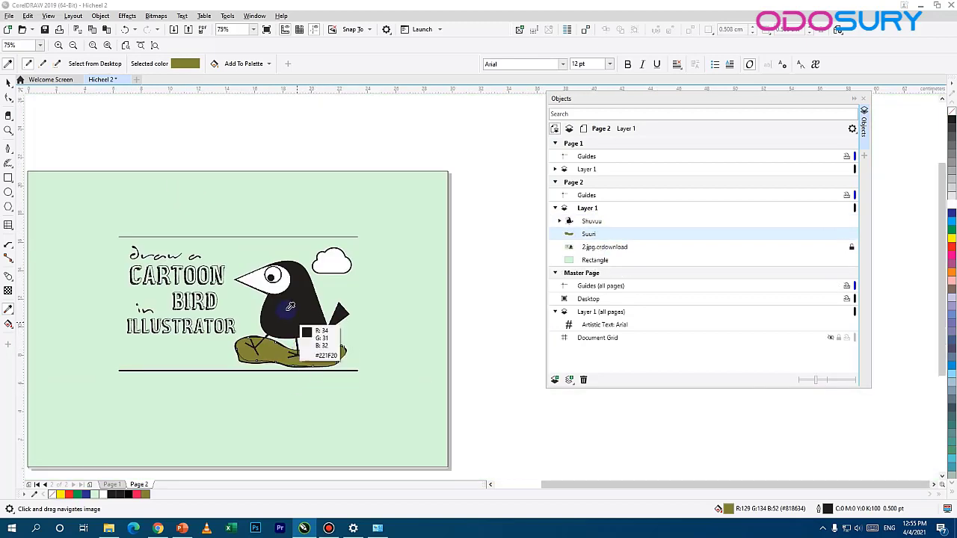
pyautogui.scroll(1, 332, 268)
pyautogui.scroll(2, 338, 265)
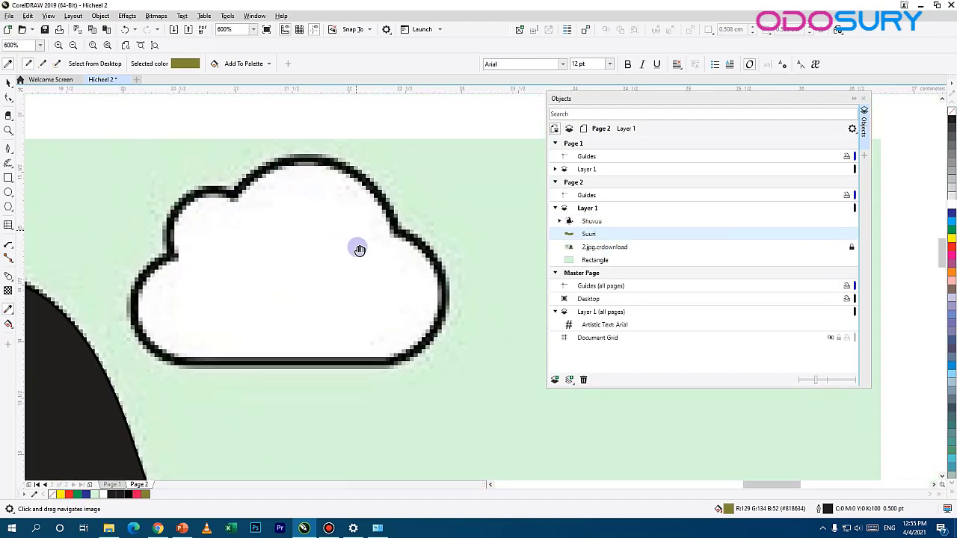
pyautogui.click(8, 195)
pyautogui.click(7, 194)
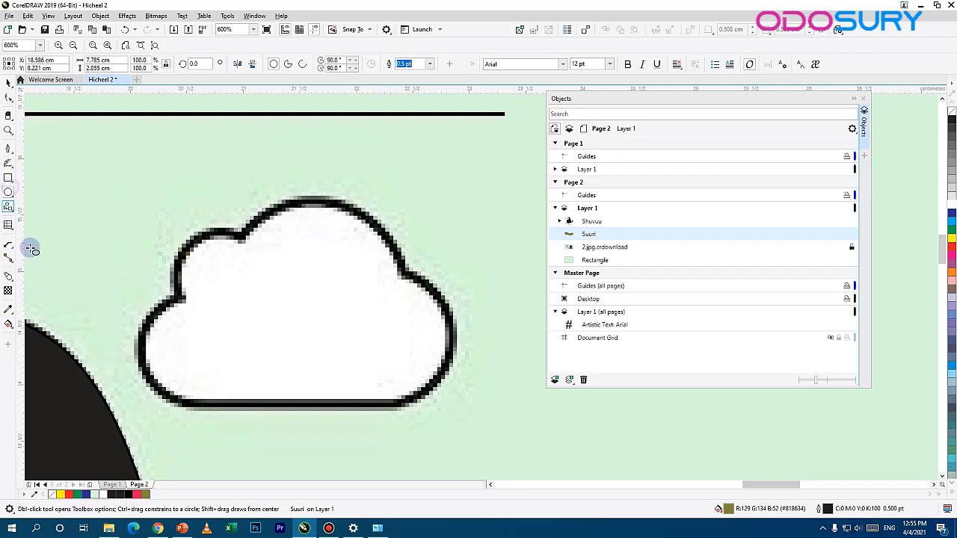
pyautogui.moveTo(182, 344); pyautogui.dragTo(224, 396)
pyautogui.moveTo(205, 271); pyautogui.dragTo(248, 316)
pyautogui.moveTo(215, 169)
pyautogui.mouseDown()
pyautogui.moveTo(389, 349)
pyautogui.moveTo(452, 387)
pyautogui.moveTo(514, 451)
pyautogui.mouseUp()
# - Reposition the circles so their outer edges follow the lobes of the reference cloud
pyautogui.press('space')
pyautogui.moveTo(480, 314); pyautogui.dragTo(419, 272)
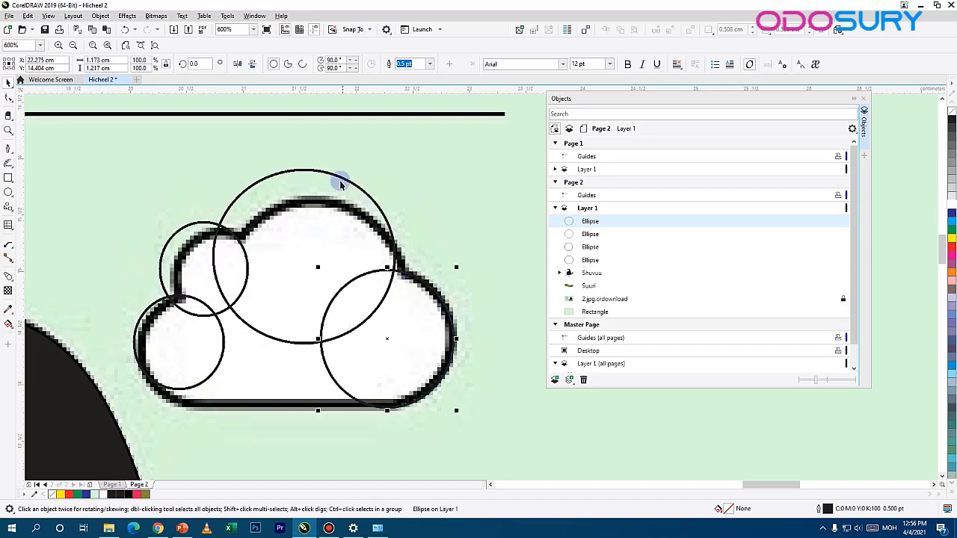
pyautogui.moveTo(339, 180); pyautogui.dragTo(343, 209)
pyautogui.moveTo(192, 224); pyautogui.dragTo(207, 232)
pyautogui.moveTo(152, 303); pyautogui.dragTo(159, 307)
# - Select all four cloud circles and fill them with white
pyautogui.keyDown('shift'); pyautogui.click(231, 233); pyautogui.keyUp('shift')
pyautogui.keyDown('shift'); pyautogui.click(396, 289); pyautogui.keyUp('shift')
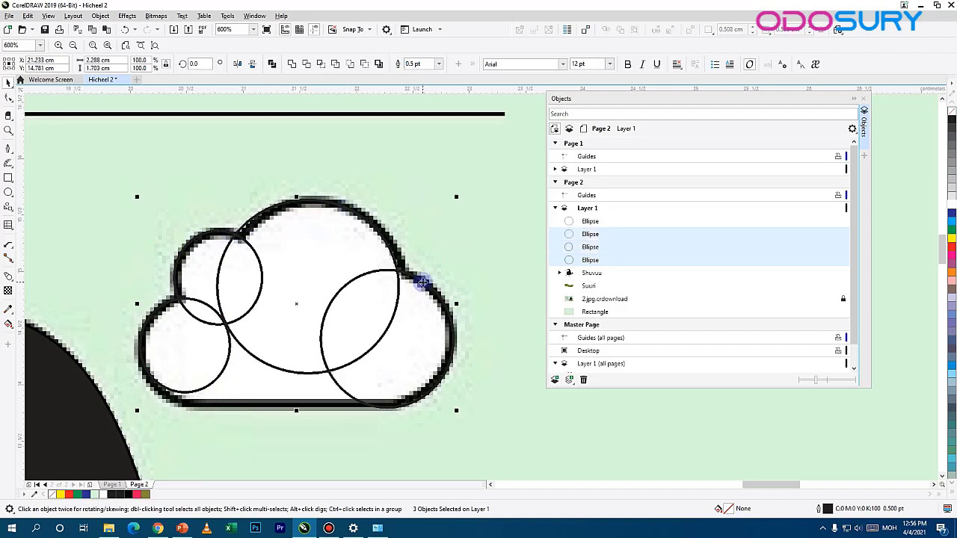
pyautogui.keyDown('shift'); pyautogui.click(423, 282); pyautogui.keyUp('shift')
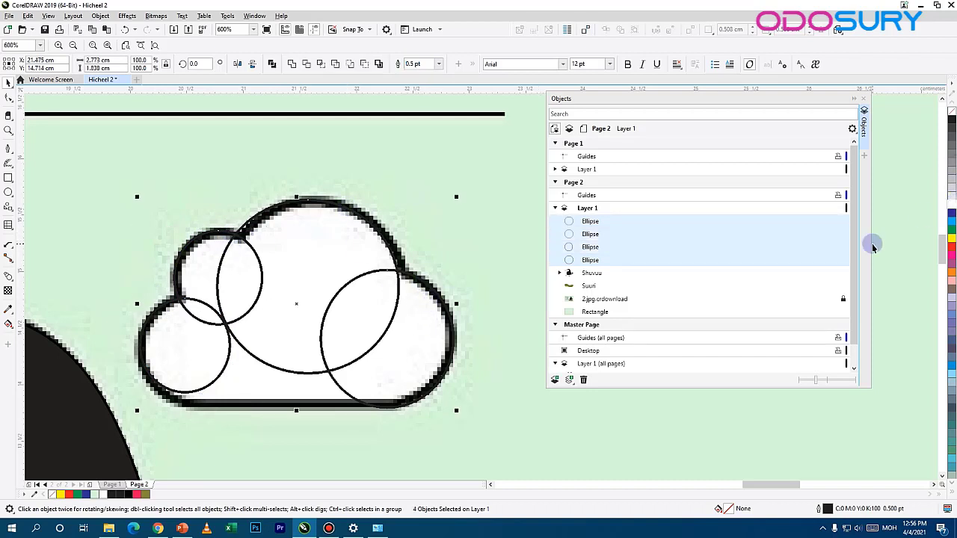
pyautogui.click(952, 203)
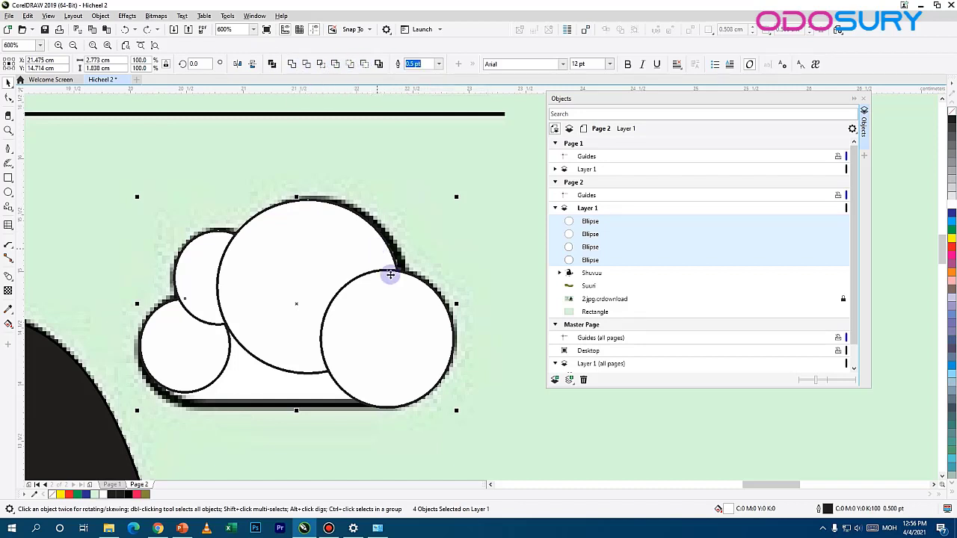
# - Duplicate the four white circles beside the original and repeat the duplication into an evenly spaced row of six copies
pyautogui.press('F7')
pyautogui.moveTo(444, 252); pyautogui.dragTo(258, 214)
pyautogui.press('space')
pyautogui.scroll(-1, 159, 262)
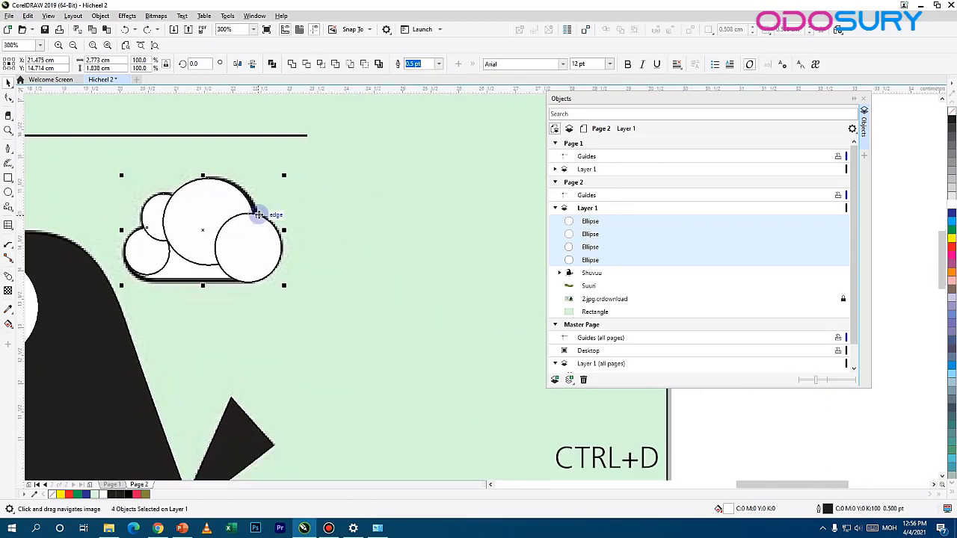
pyautogui.hotkey('ctrl', 'd')
pyautogui.moveTo(240, 167); pyautogui.dragTo(385, 211)
pyautogui.moveTo(450, 224); pyautogui.dragTo(305, 242)
pyautogui.hotkey('ctrl', 'd')
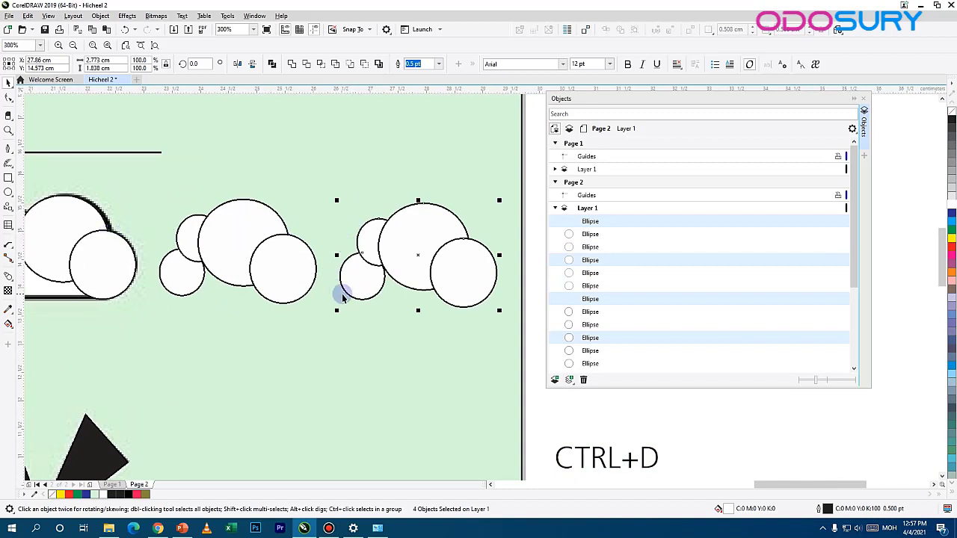
pyautogui.hotkey('ctrl', 'd')
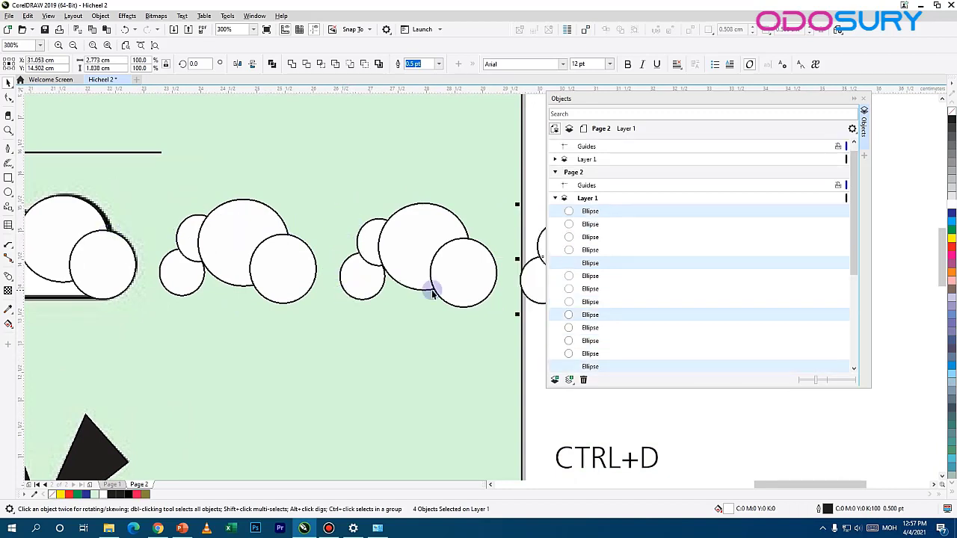
pyautogui.hotkey('ctrl', 'd')
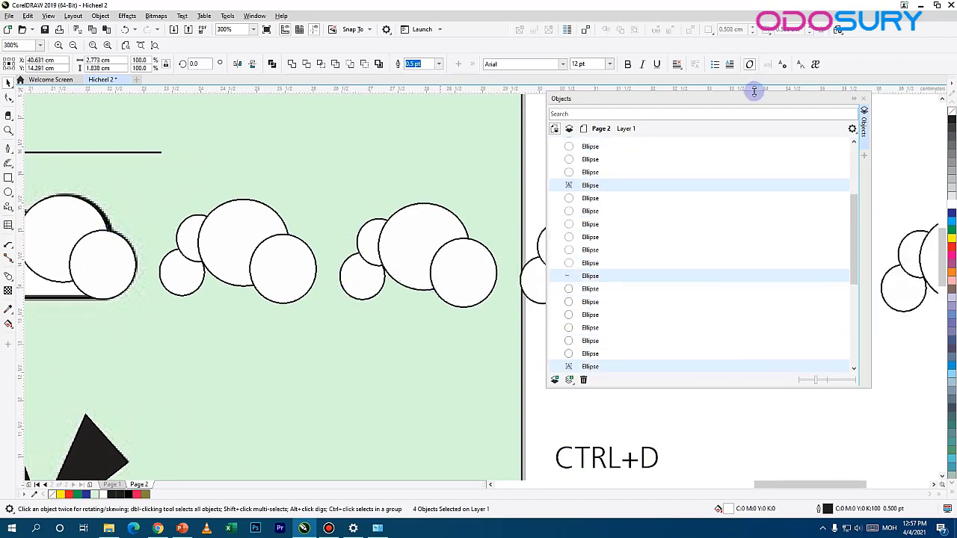
# - Move the Objects docker clear of the row of cloud copies
pyautogui.moveTo(749, 98); pyautogui.dragTo(632, 379)
pyautogui.scroll(-1, 786, 246)
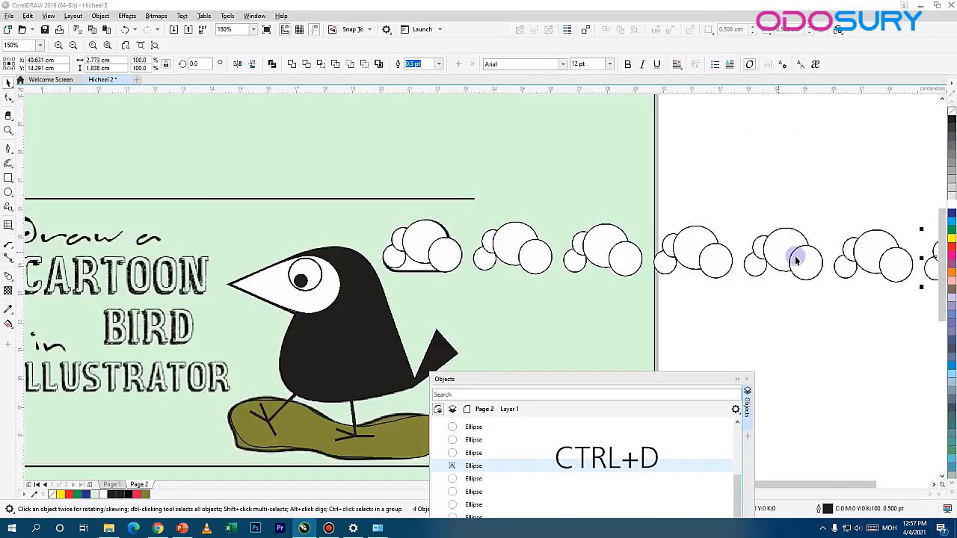
pyautogui.scroll(-1, 909, 253)
pyautogui.scroll(1, 754, 262)
pyautogui.moveTo(812, 246); pyautogui.dragTo(534, 209)
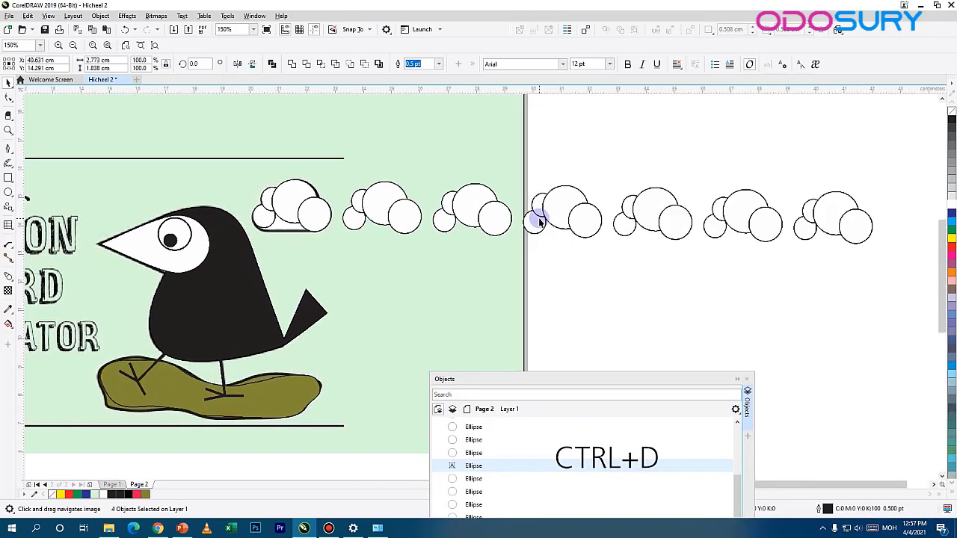
pyautogui.scroll(1, 553, 214)
pyautogui.moveTo(589, 230); pyautogui.dragTo(626, 239)
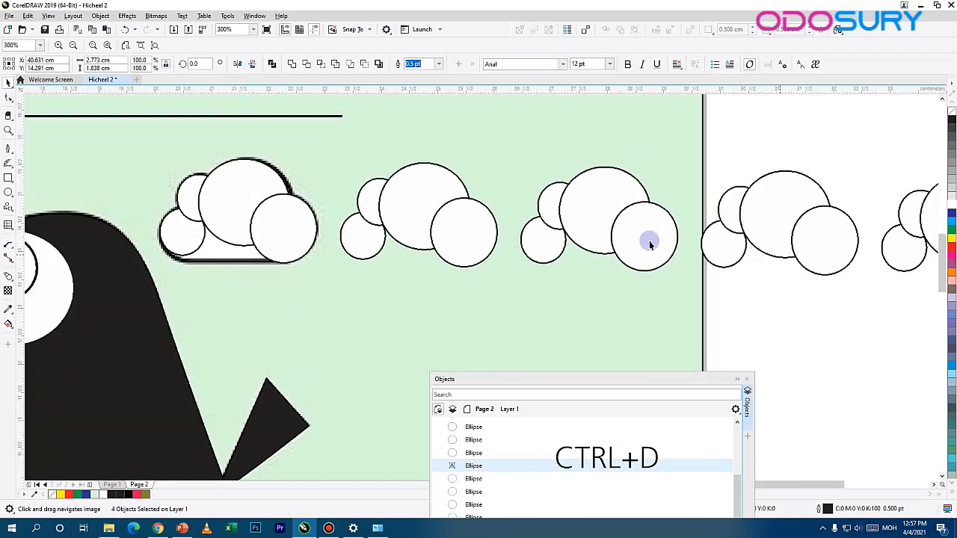
# - Weld the four circles over the reference cloud into one shape
pyautogui.click(270, 227)
pyautogui.keyDown('shift'); pyautogui.click(220, 194); pyautogui.keyUp('shift')
pyautogui.keyDown('shift'); pyautogui.click(186, 198); pyautogui.keyUp('shift')
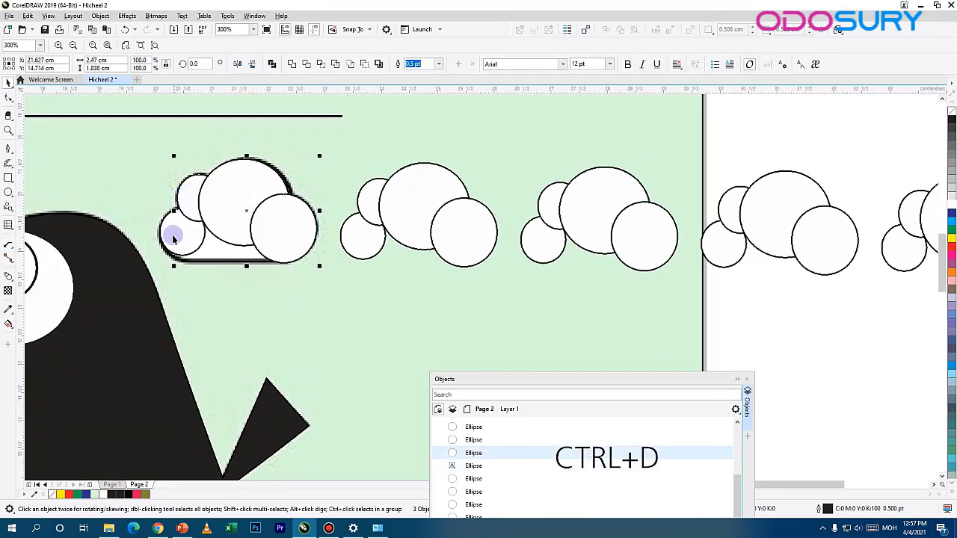
pyautogui.keyDown('shift'); pyautogui.click(173, 236); pyautogui.keyUp('shift')
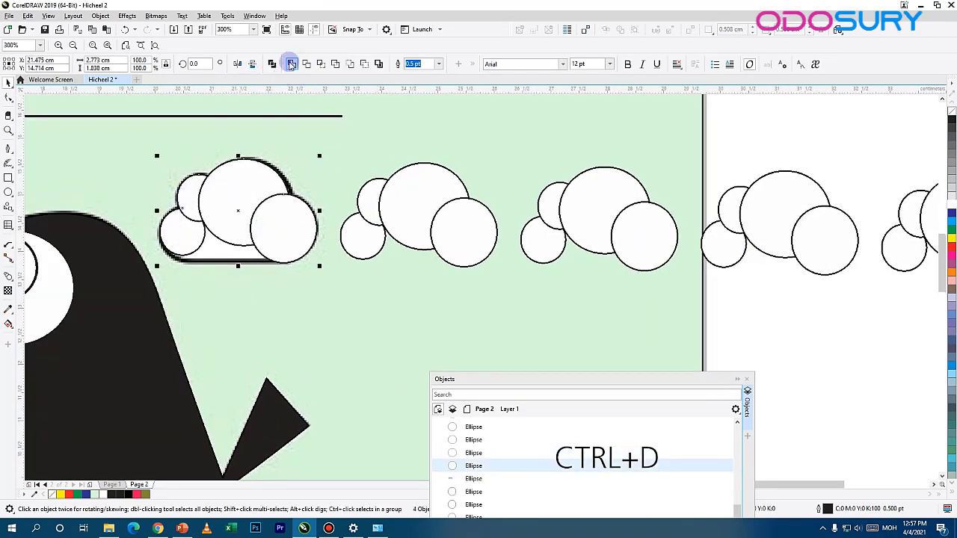
pyautogui.click(291, 64)
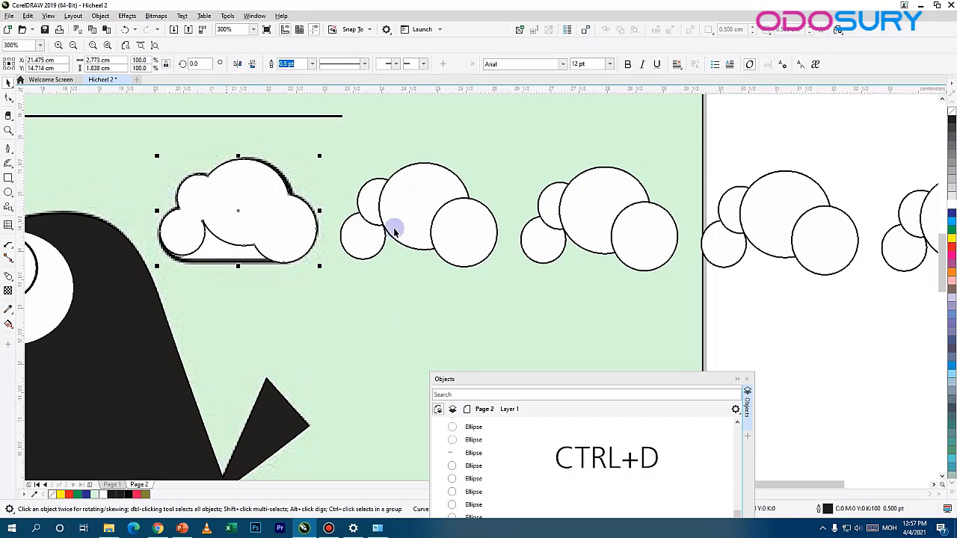
# - Trim the lower small circle of the first copy with its other three circles and pull the cut piece away from them
pyautogui.moveTo(428, 230); pyautogui.dragTo(331, 263)
pyautogui.click(306, 271)
pyautogui.keyDown('shift'); pyautogui.click(263, 216); pyautogui.keyUp('shift')
pyautogui.keyDown('shift'); pyautogui.click(241, 237); pyautogui.keyUp('shift')
pyautogui.keyDown('shift'); pyautogui.click(229, 280); pyautogui.keyUp('shift')
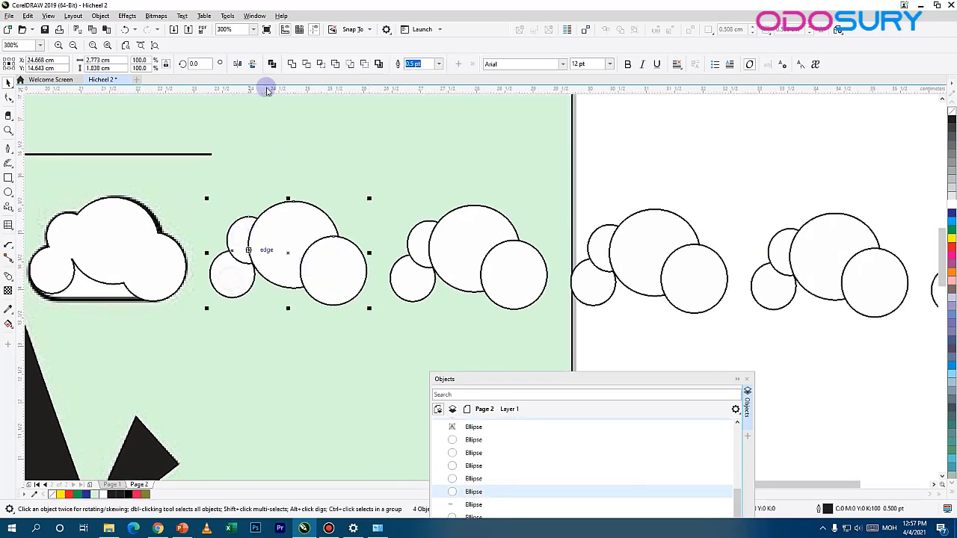
pyautogui.scroll(2, 308, 271)
pyautogui.scroll(-1, 256, 252)
pyautogui.moveTo(257, 249); pyautogui.dragTo(282, 310)
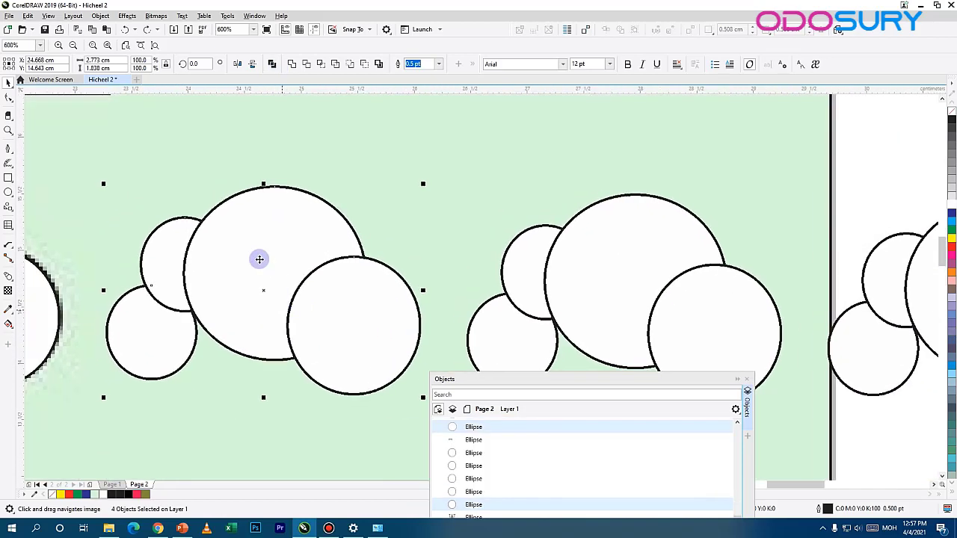
pyautogui.click(180, 336)
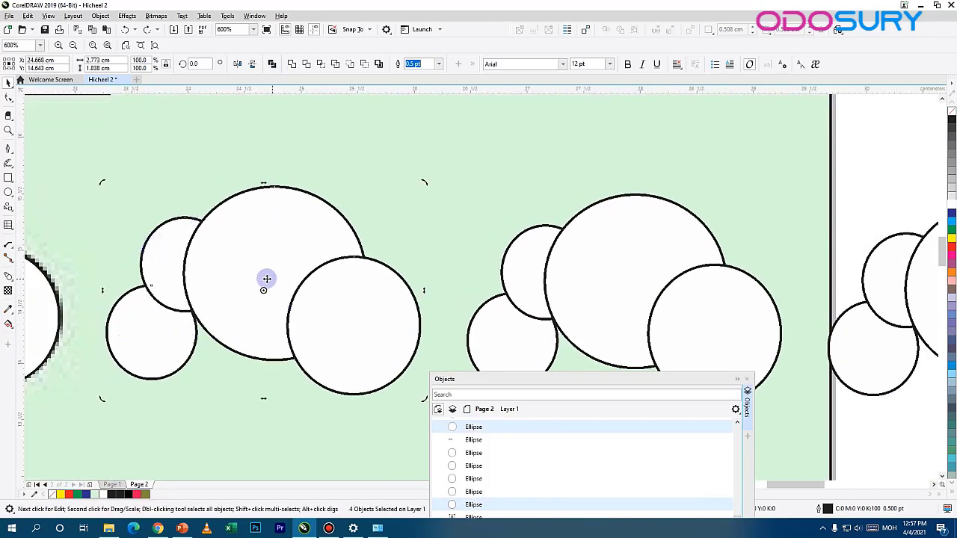
pyautogui.click(306, 63)
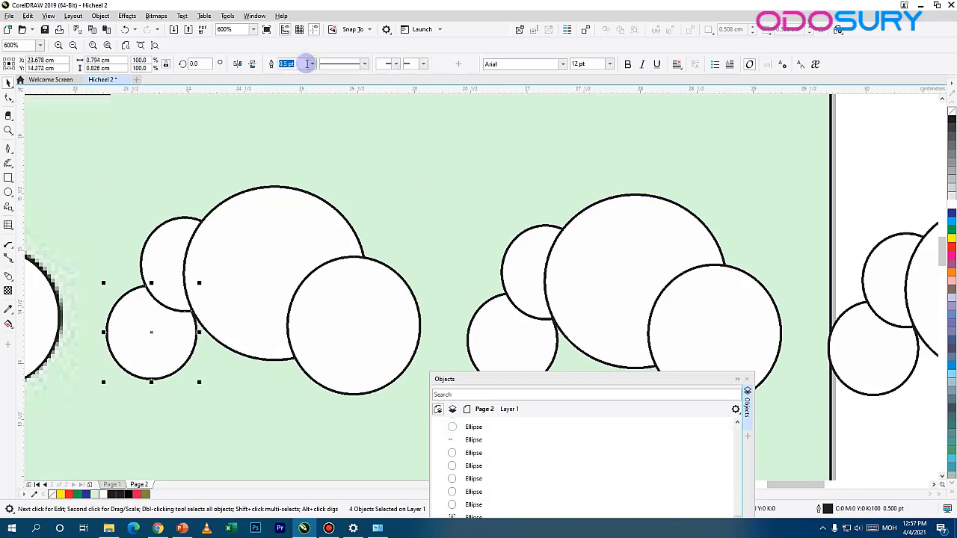
pyautogui.press('F6')
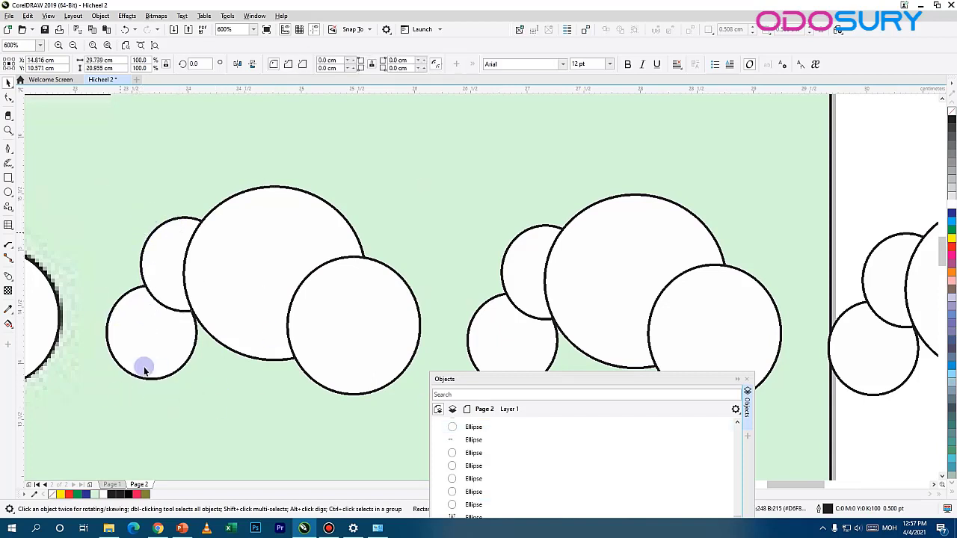
pyautogui.moveTo(131, 344); pyautogui.dragTo(113, 387)
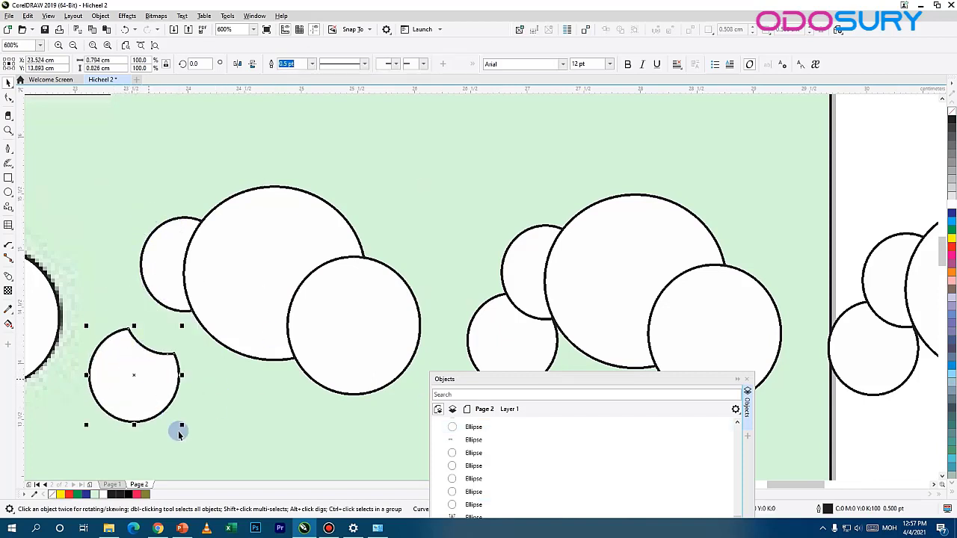
pyautogui.moveTo(388, 259); pyautogui.dragTo(104, 233)
pyautogui.click(224, 333)
pyautogui.keyDown('shift'); pyautogui.click(244, 227); pyautogui.keyUp('shift')
pyautogui.keyDown('shift'); pyautogui.click(333, 224); pyautogui.keyUp('shift')
pyautogui.keyDown('shift'); pyautogui.click(460, 323); pyautogui.keyUp('shift')
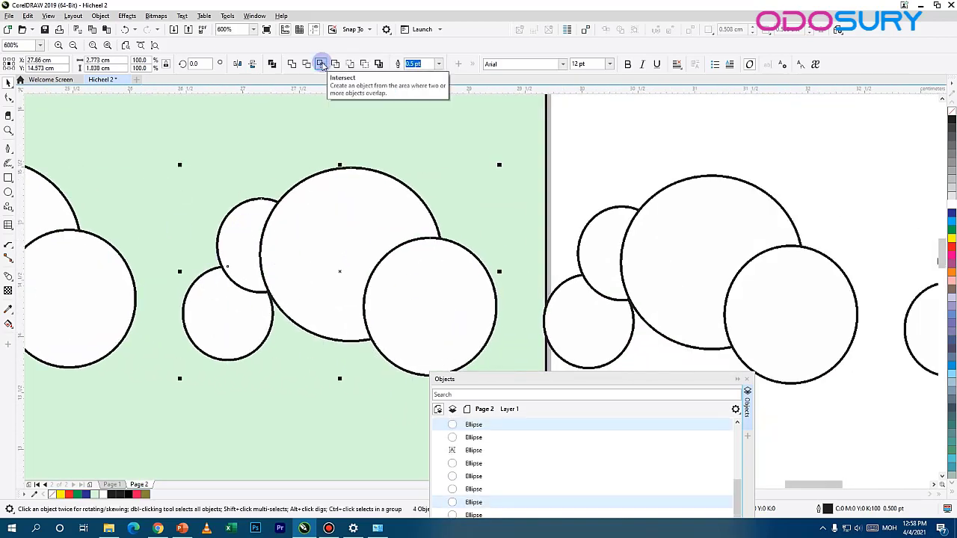
pyautogui.click(209, 323)
pyautogui.click(348, 355)
# - Intersect the two small circles of the second copy and move the overlap piece out above them
pyautogui.click(234, 321)
pyautogui.keyDown('shift'); pyautogui.click(239, 220); pyautogui.keyUp('shift')
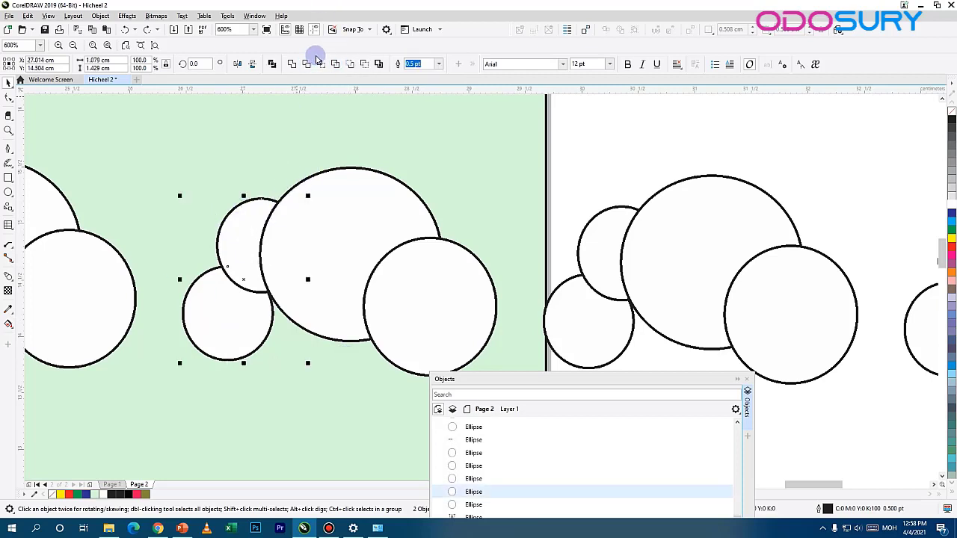
pyautogui.click(322, 64)
pyautogui.moveTo(243, 276); pyautogui.dragTo(177, 210)
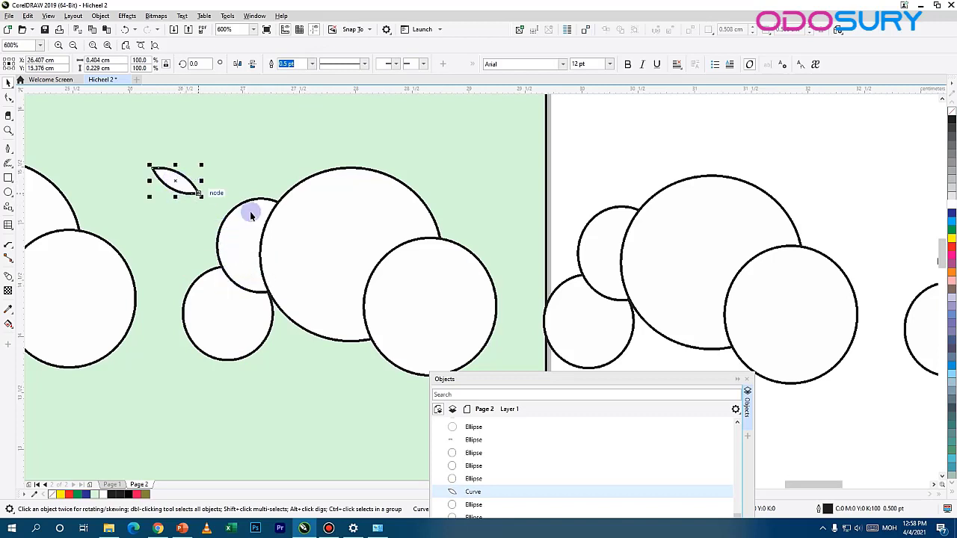
# - Intersect the large circle and the upper small circle of the second copy and move the overlap piece out above them
pyautogui.click(276, 229)
pyautogui.keyDown('shift'); pyautogui.click(240, 218); pyautogui.keyUp('shift')
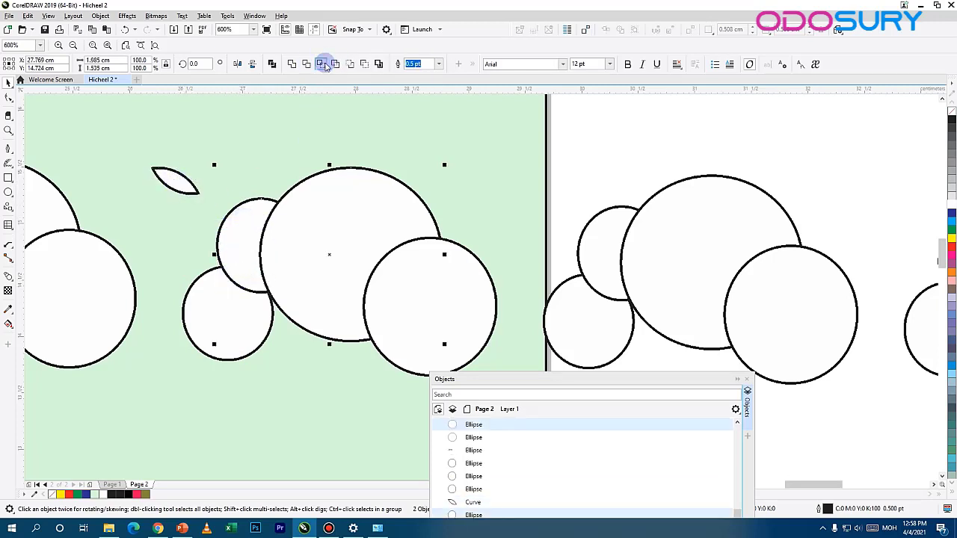
pyautogui.click(322, 63)
pyautogui.click(278, 139)
pyautogui.moveTo(274, 243); pyautogui.dragTo(365, 237)
pyautogui.hotkey('ctrl', 'z')
pyautogui.hotkey('ctrl', 'z')
pyautogui.moveTo(267, 246); pyautogui.dragTo(254, 146)
# - Simplify the four circles of the third cloud copy and pull the cut pieces apart
pyautogui.moveTo(598, 236); pyautogui.dragTo(214, 229)
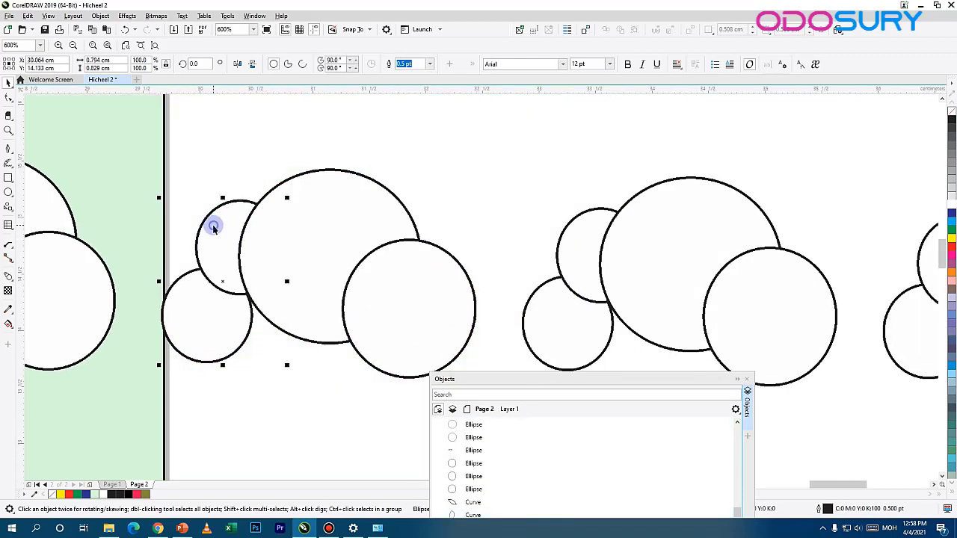
pyautogui.click(215, 230)
pyautogui.keyDown('shift'); pyautogui.click(207, 310); pyautogui.keyUp('shift')
pyautogui.keyDown('shift'); pyautogui.click(308, 214); pyautogui.keyUp('shift')
pyautogui.keyDown('shift'); pyautogui.click(431, 341); pyautogui.keyUp('shift')
pyautogui.click(334, 66)
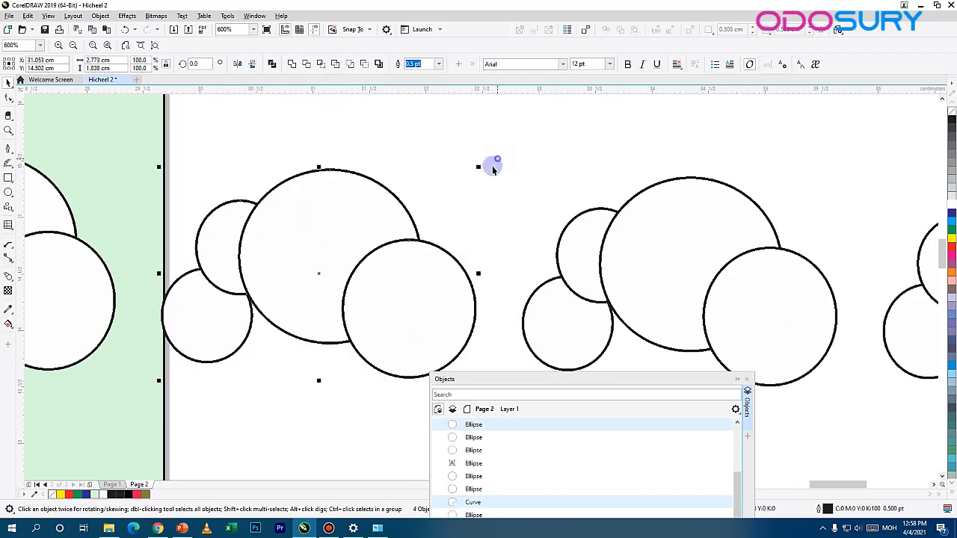
pyautogui.click(498, 160)
pyautogui.moveTo(416, 318); pyautogui.dragTo(465, 190)
pyautogui.moveTo(329, 221); pyautogui.dragTo(325, 160)
pyautogui.moveTo(212, 254); pyautogui.dragTo(191, 195)
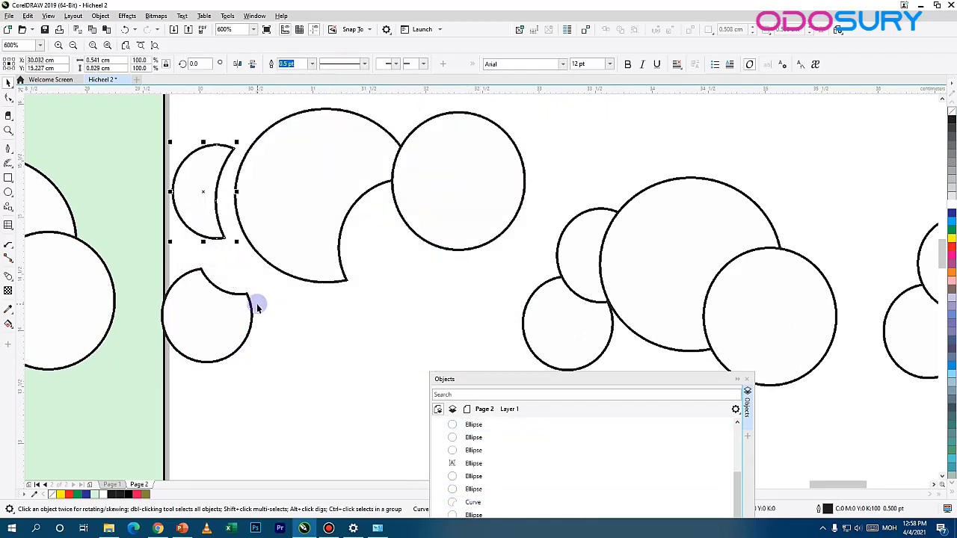
pyautogui.moveTo(395, 191); pyautogui.dragTo(366, 249)
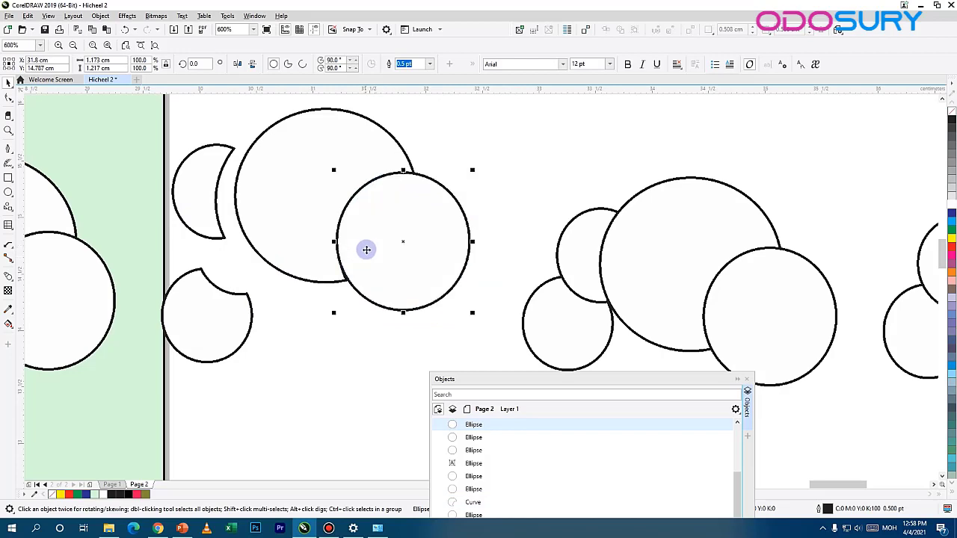
pyautogui.hotkey('ctrl', 'z')
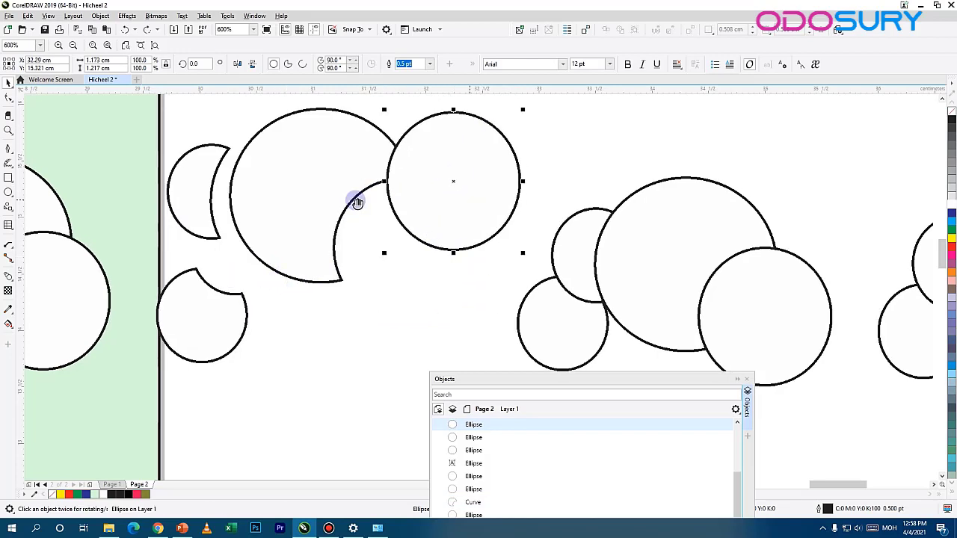
# - Apply Front minus back to the four circles of the fourth cloud copy
pyautogui.hscroll(5, 355, 199)
pyautogui.click(384, 324)
pyautogui.keyDown('shift'); pyautogui.click(390, 241); pyautogui.keyUp('shift')
pyautogui.keyDown('shift'); pyautogui.click(481, 226); pyautogui.keyUp('shift')
pyautogui.keyDown('shift'); pyautogui.click(559, 287); pyautogui.keyUp('shift')
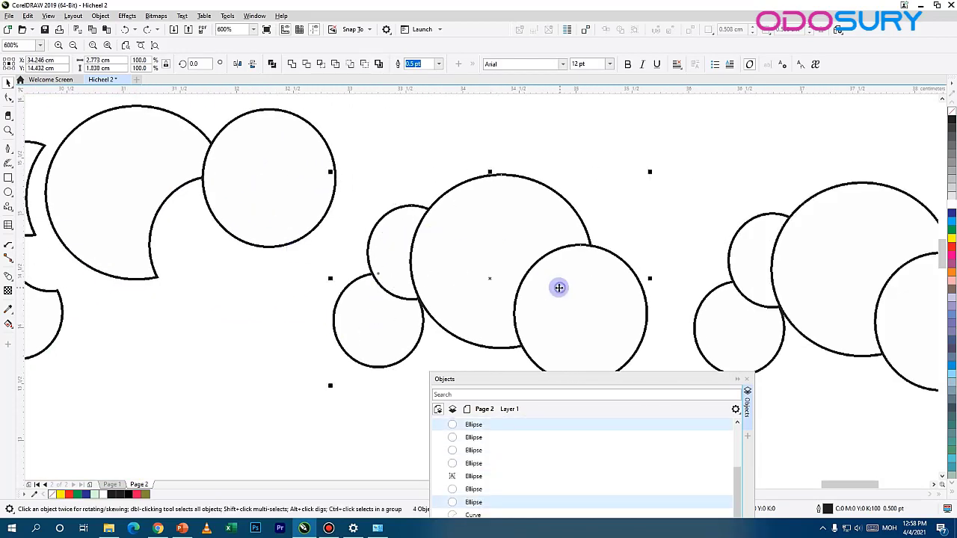
pyautogui.click(351, 64)
# - Apply Back minus front to the four circles of the fifth cloud copy
pyautogui.moveTo(546, 247); pyautogui.dragTo(273, 244)
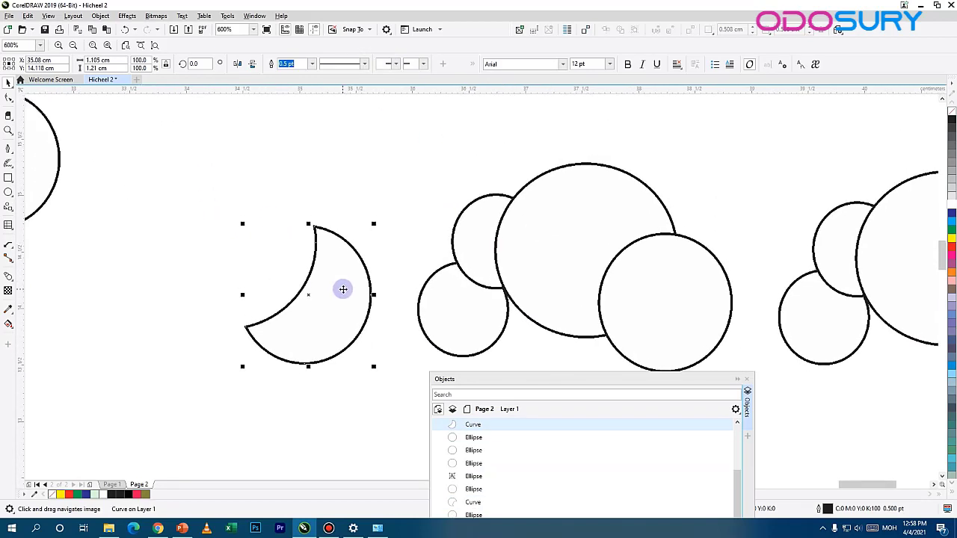
pyautogui.moveTo(494, 235); pyautogui.dragTo(256, 249)
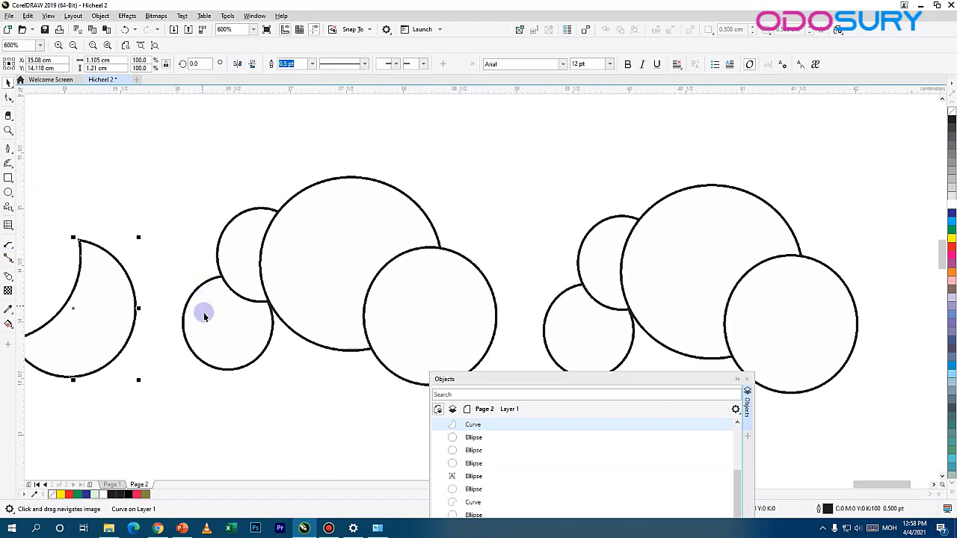
pyautogui.click(202, 314)
pyautogui.keyDown('shift'); pyautogui.click(384, 232); pyautogui.keyUp('shift')
pyautogui.keyDown('shift'); pyautogui.click(431, 311); pyautogui.keyUp('shift')
pyautogui.keyDown('shift'); pyautogui.click(238, 237); pyautogui.keyUp('shift')
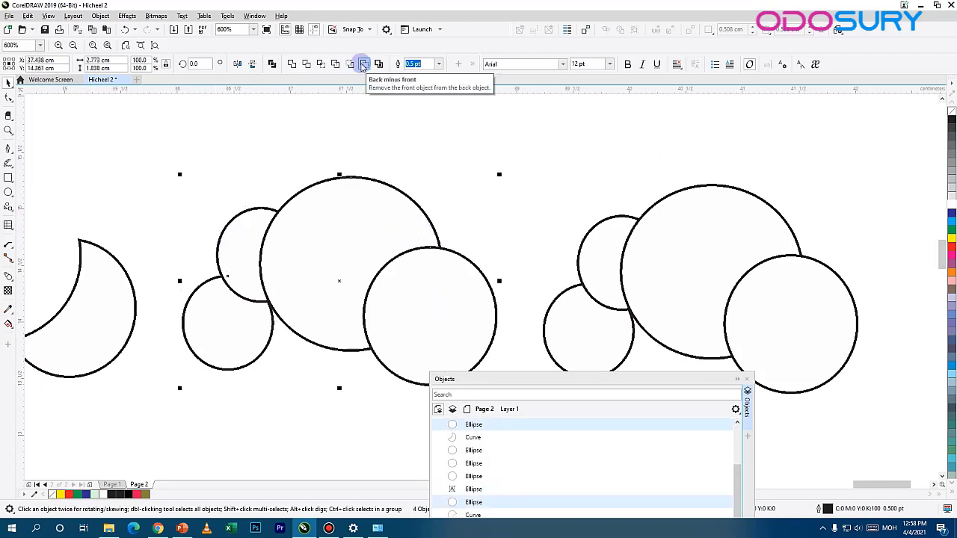
pyautogui.click(363, 66)
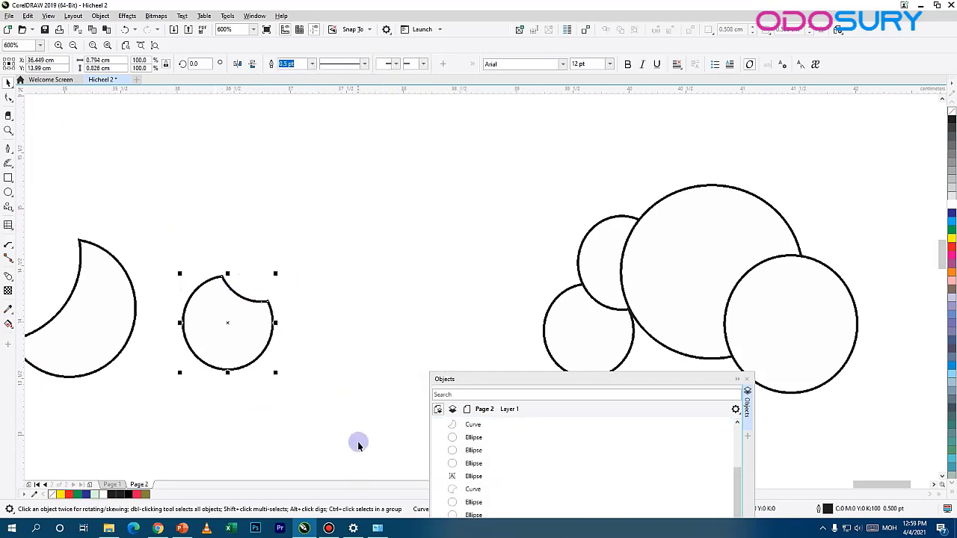
# - Create a boundary around the four circles of the last cloud copy and move the outline shape up clear of them
pyautogui.moveTo(529, 304); pyautogui.dragTo(248, 293)
pyautogui.click(294, 331)
pyautogui.keyDown('shift'); pyautogui.click(329, 224); pyautogui.keyUp('shift')
pyautogui.keyDown('shift'); pyautogui.click(430, 248); pyautogui.keyUp('shift')
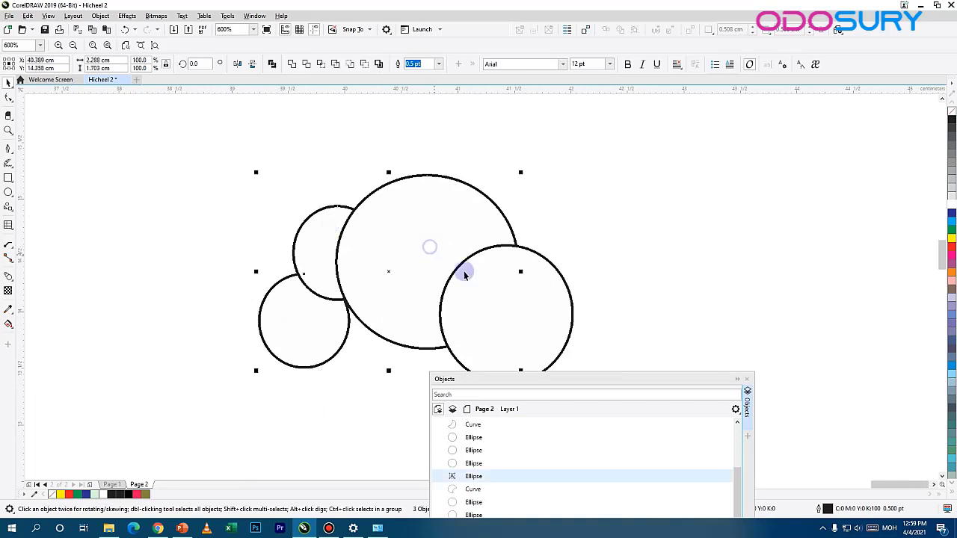
pyautogui.keyDown('shift'); pyautogui.click(480, 269); pyautogui.keyUp('shift')
pyautogui.click(380, 66)
pyautogui.moveTo(485, 310); pyautogui.dragTo(352, 217)
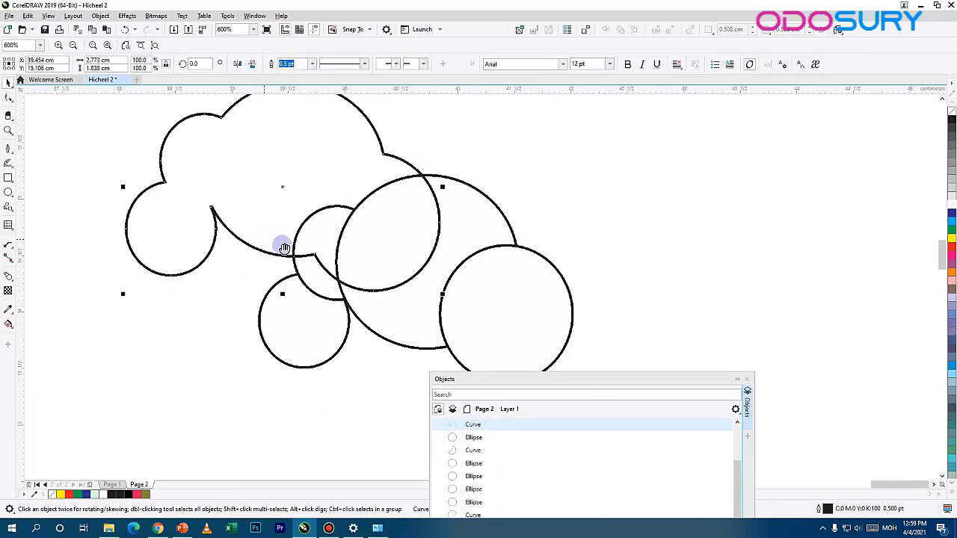
pyautogui.moveTo(274, 244); pyautogui.dragTo(331, 347)
pyautogui.moveTo(436, 245); pyautogui.dragTo(351, 132)
pyautogui.click(539, 140)
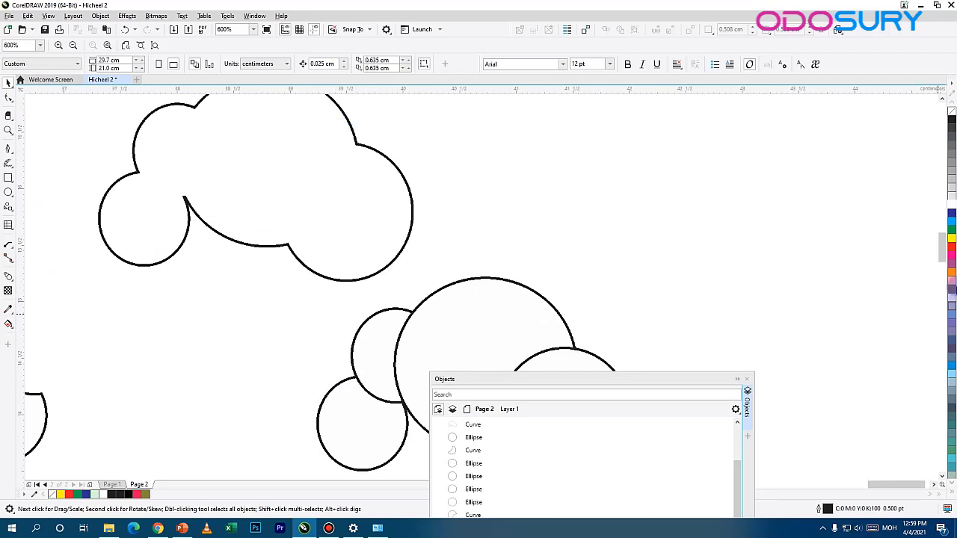
# - Fill the boundary cloud shape with magenta pink and place it directly above its source circles
pyautogui.scroll(-5, 594, 316)
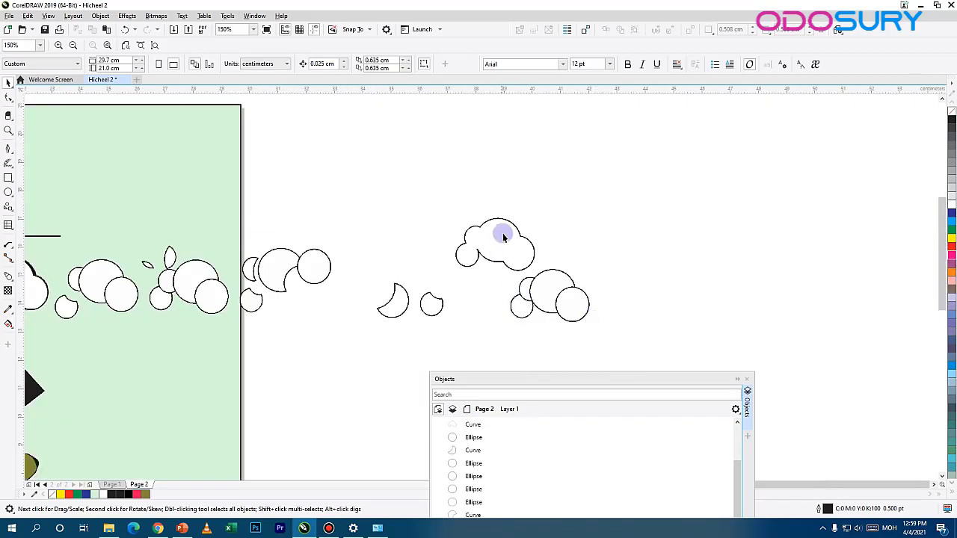
pyautogui.click(506, 222)
pyautogui.click(951, 255)
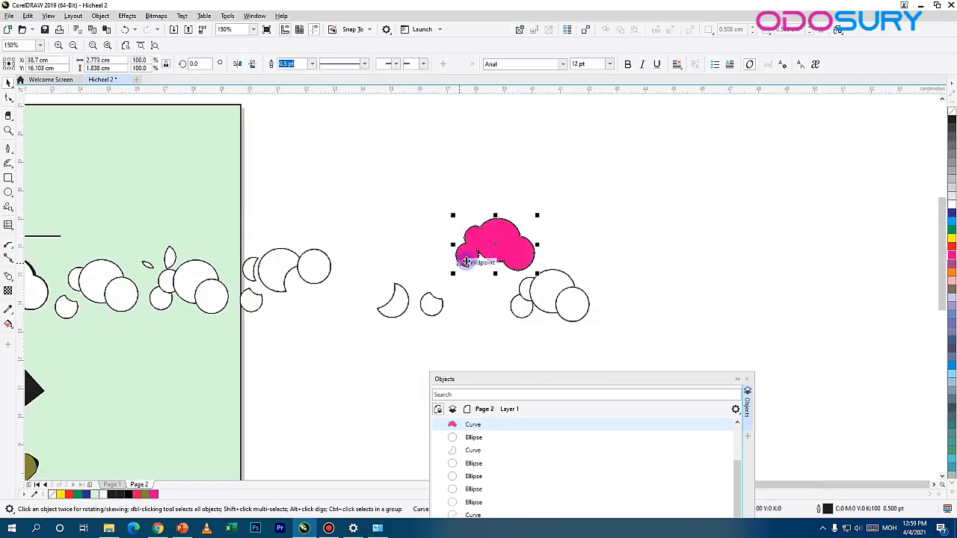
pyautogui.moveTo(526, 250); pyautogui.dragTo(580, 252)
# - Draw a rectangle about 2.12 × 0.82 cm over the lower part of the welded cloud to fill its open base
pyautogui.click(239, 420)
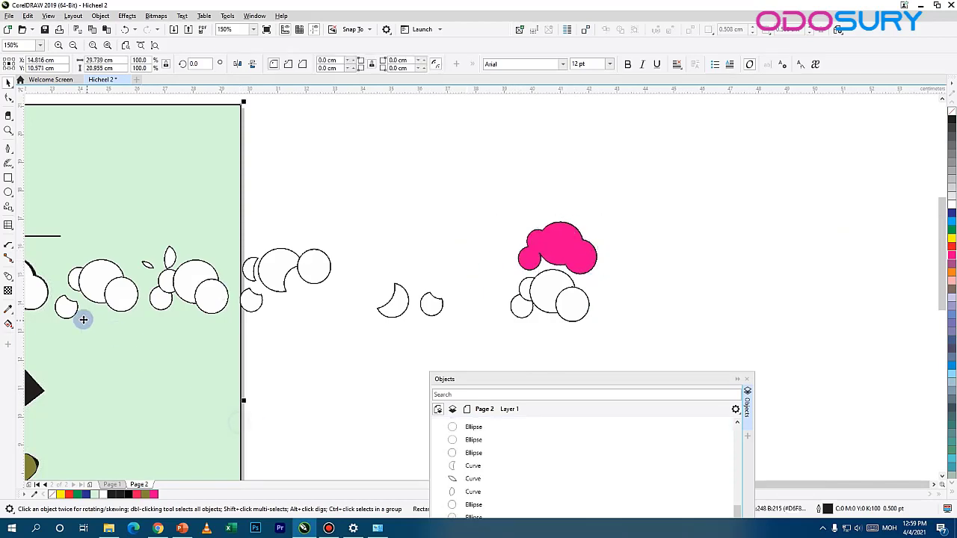
pyautogui.moveTo(83, 320); pyautogui.dragTo(411, 266)
pyautogui.scroll(5, 316, 179)
pyautogui.click(280, 205)
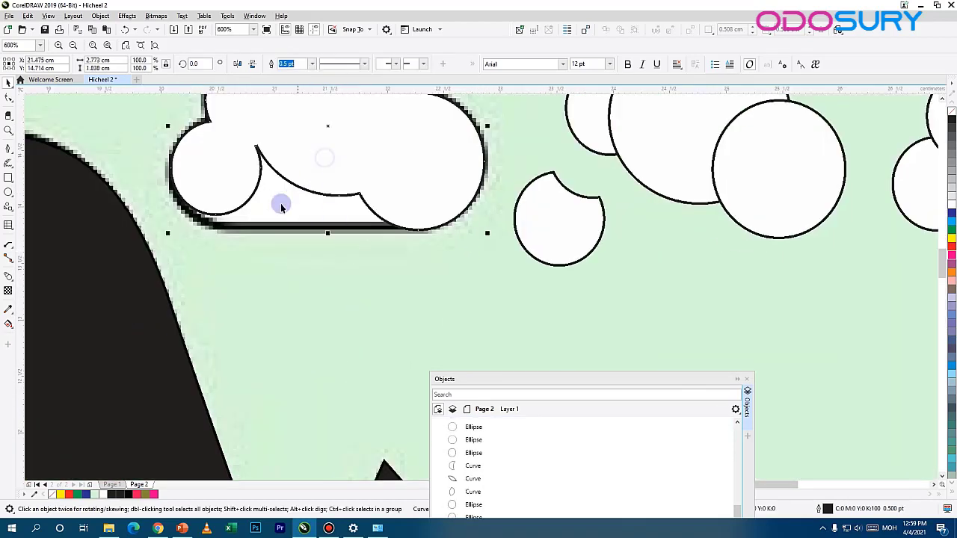
pyautogui.moveTo(312, 231); pyautogui.dragTo(274, 377)
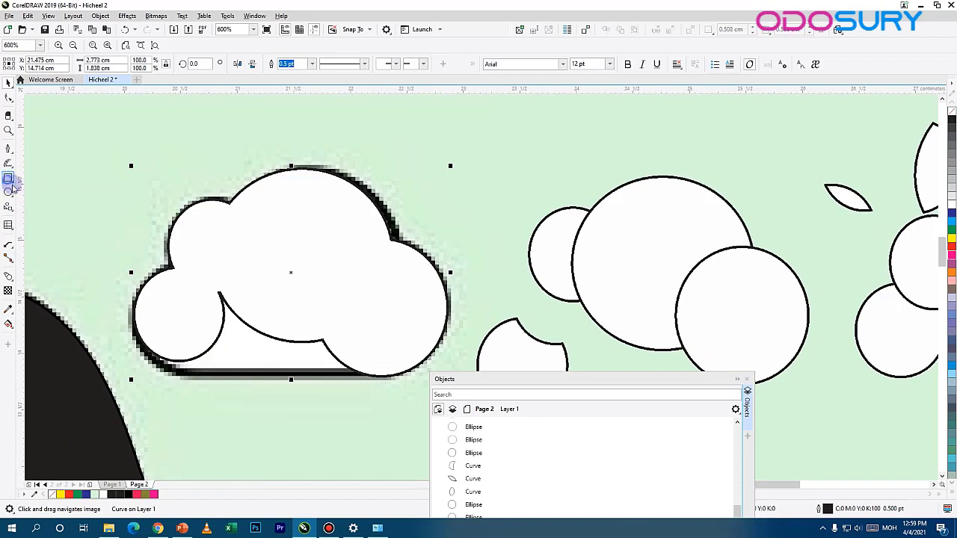
pyautogui.click(8, 179)
pyautogui.moveTo(154, 284); pyautogui.dragTo(394, 376)
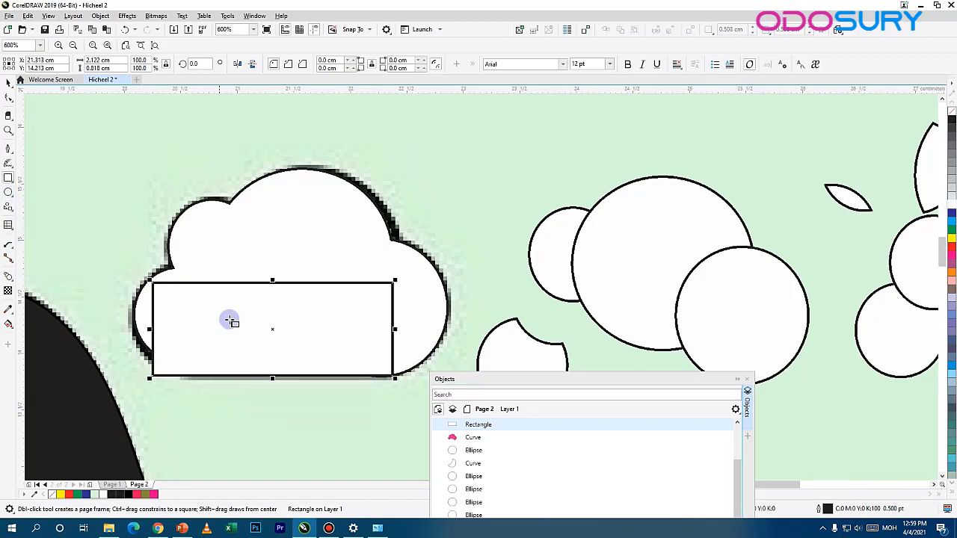
# - Convert the rectangle over the cloud's base to curves
pyautogui.scroll(1, 224, 320)
pyautogui.moveTo(162, 278); pyautogui.dragTo(142, 218)
pyautogui.rightClick(142, 218)
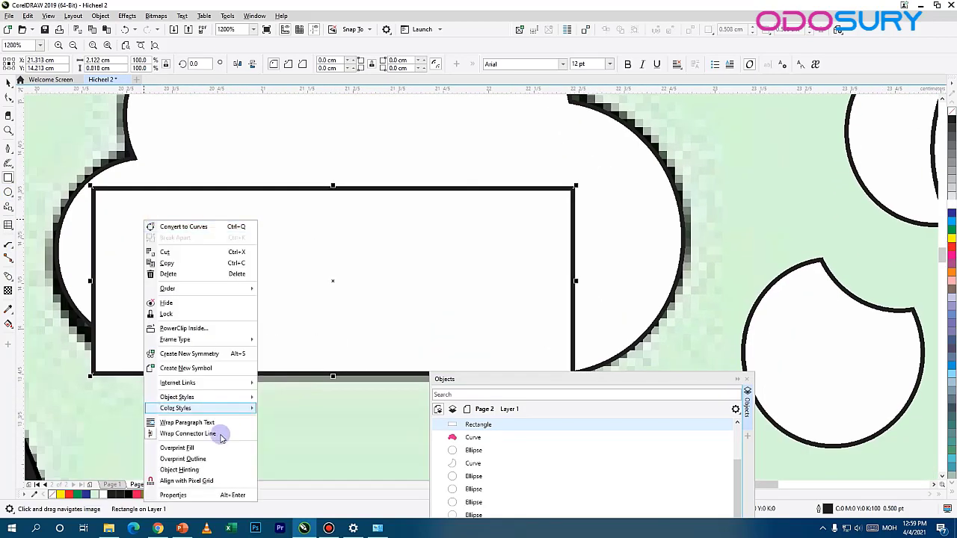
pyautogui.rightClick(247, 216)
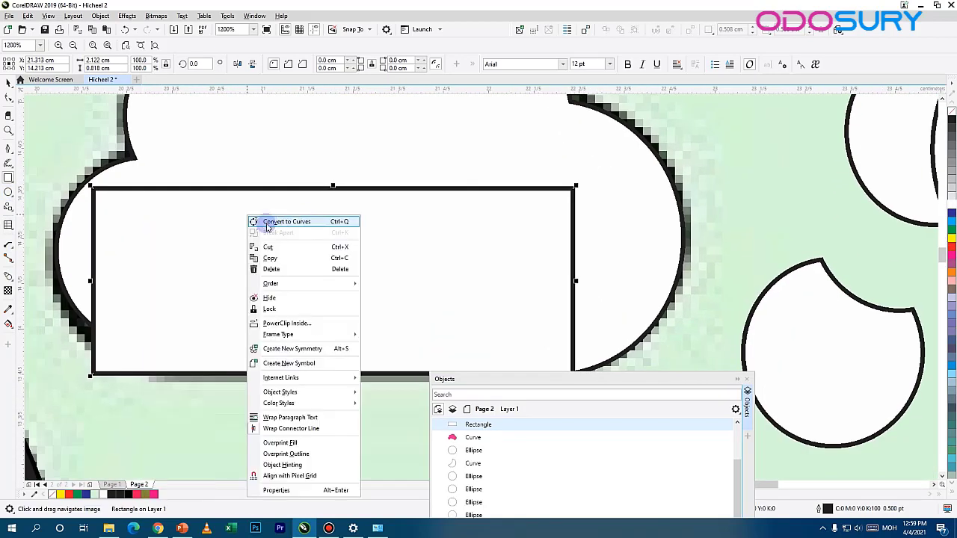
pyautogui.click(286, 222)
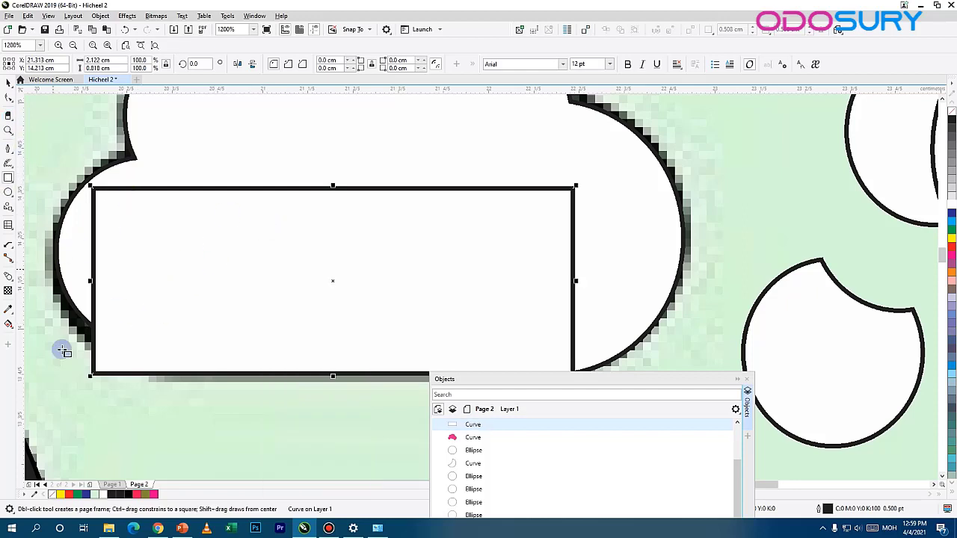
# - Move the rectangle's two left corner nodes onto the cloud's lower-left outline and convert the adjoining segment to a curve
pyautogui.click(9, 97)
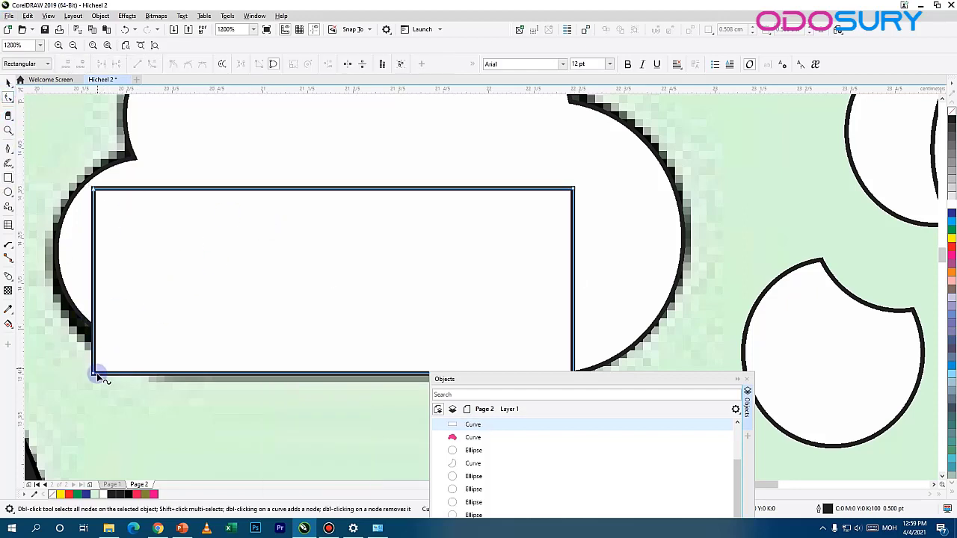
pyautogui.moveTo(93, 375); pyautogui.dragTo(150, 369)
pyautogui.moveTo(94, 189); pyautogui.dragTo(75, 308)
pyautogui.moveTo(152, 371)
pyautogui.mouseDown()
pyautogui.moveTo(164, 373)
pyautogui.moveTo(144, 368)
pyautogui.mouseUp()
pyautogui.click(152, 65)
pyautogui.moveTo(148, 369)
pyautogui.mouseDown()
pyautogui.moveTo(187, 384)
pyautogui.moveTo(156, 368)
pyautogui.mouseUp()
pyautogui.moveTo(295, 376)
pyautogui.mouseDown()
pyautogui.moveTo(286, 399)
pyautogui.moveTo(284, 386)
pyautogui.mouseUp()
pyautogui.hotkey('ctrl', 'z')
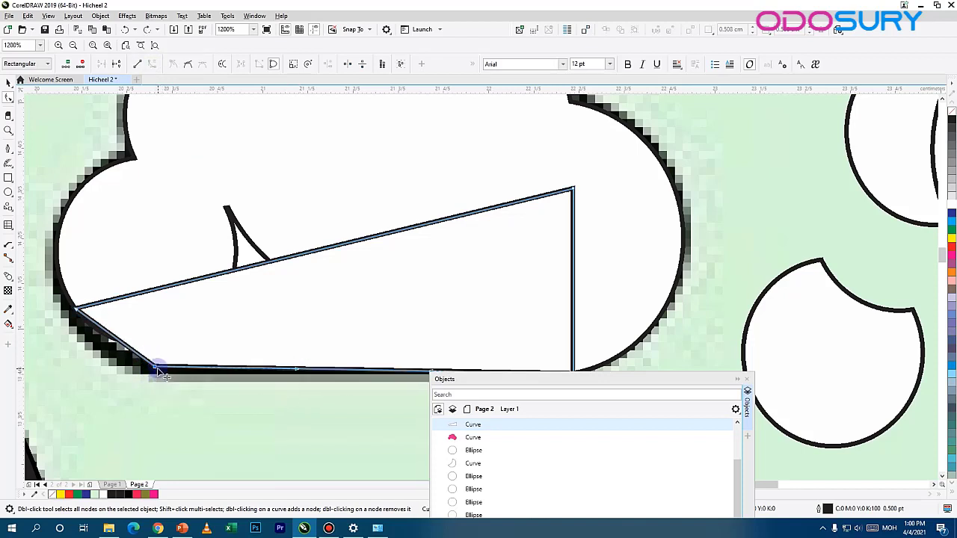
# - Fine-tune the lower-left node of the base shape and make it smooth so the edge follows the reference outline
pyautogui.moveTo(158, 368); pyautogui.dragTo(148, 369)
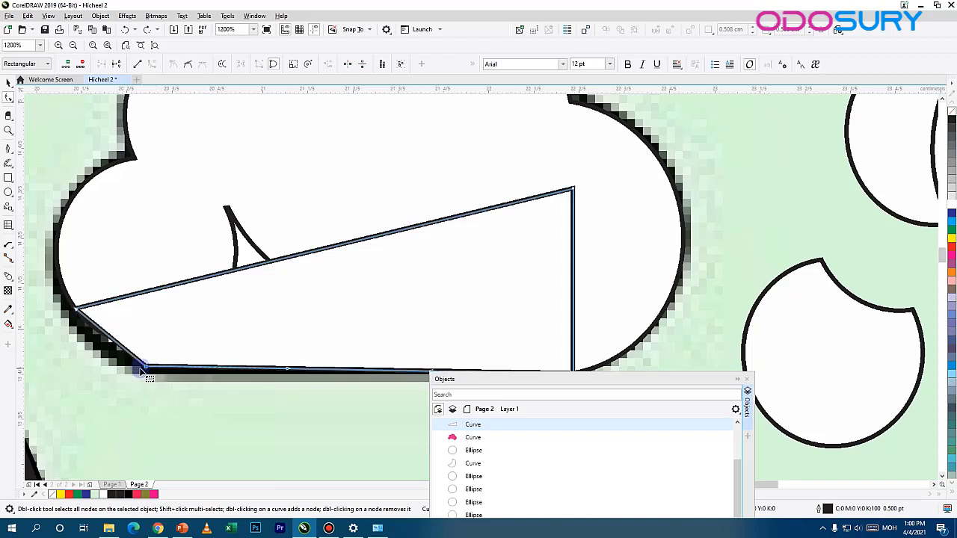
pyautogui.click(145, 367)
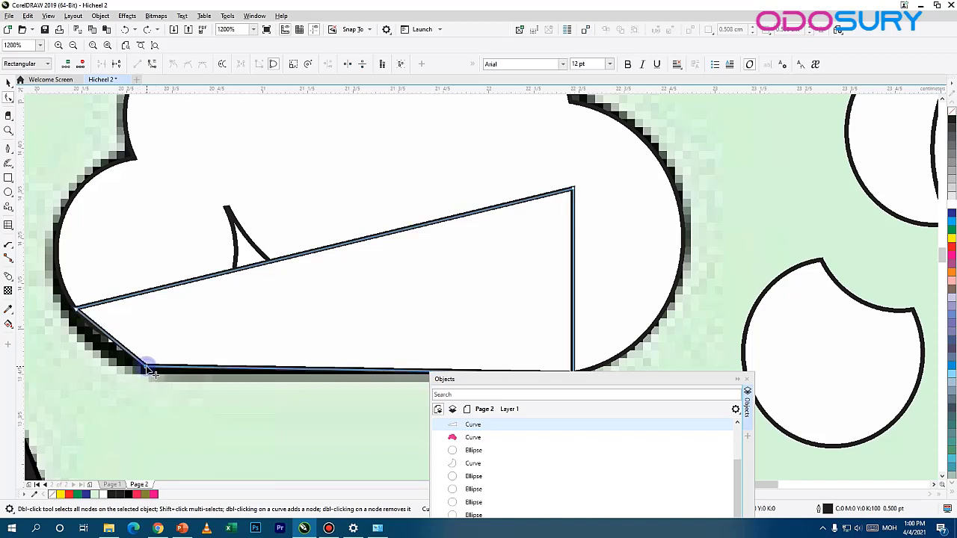
pyautogui.moveTo(145, 367)
pyautogui.mouseDown()
pyautogui.moveTo(164, 343)
pyautogui.moveTo(140, 364)
pyautogui.mouseUp()
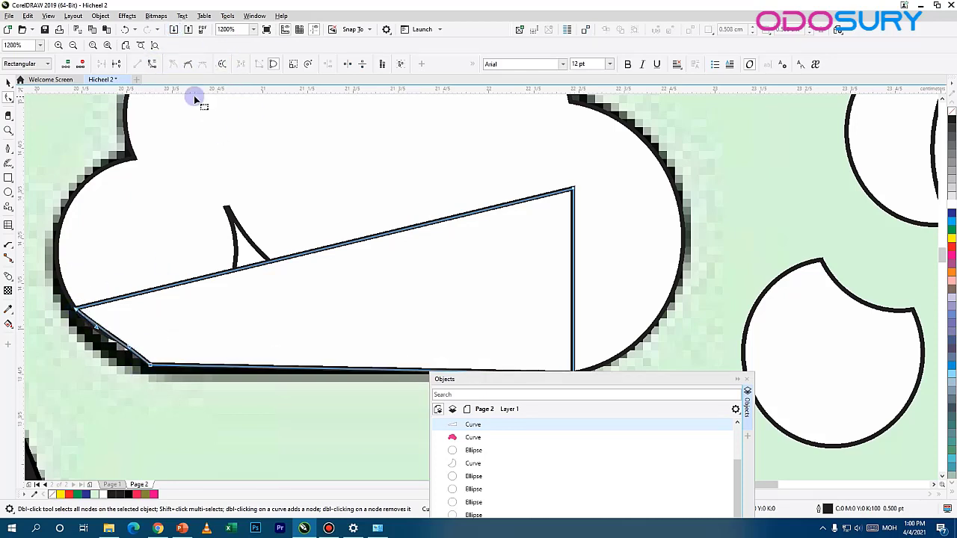
pyautogui.click(188, 64)
pyautogui.moveTo(121, 366); pyautogui.dragTo(103, 365)
# - Move the base shape's upper-right node inward to the middle of the cloud
pyautogui.moveTo(182, 318); pyautogui.dragTo(249, 259)
pyautogui.moveTo(640, 129); pyautogui.dragTo(326, 128)
pyautogui.keyDown('shift'); pyautogui.click(587, 133); pyautogui.keyUp('shift')
pyautogui.moveTo(407, 210); pyautogui.dragTo(249, 260)
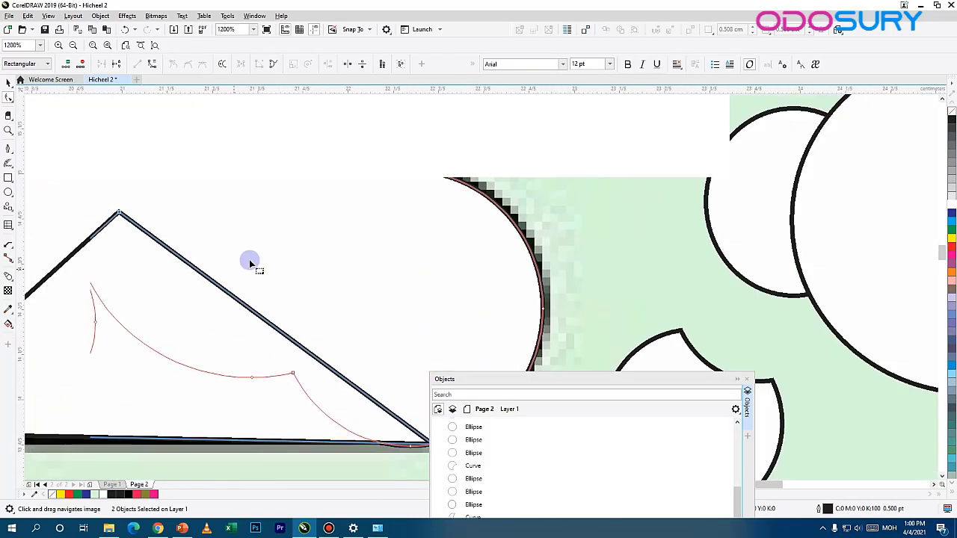
# - Weld the reshaped base piece with the cloud into one flat-bottomed shape
pyautogui.scroll(-1, 249, 260)
pyautogui.click(9, 83)
pyautogui.click(202, 308)
pyautogui.keyDown('shift'); pyautogui.click(288, 184); pyautogui.keyUp('shift')
pyautogui.click(291, 65)
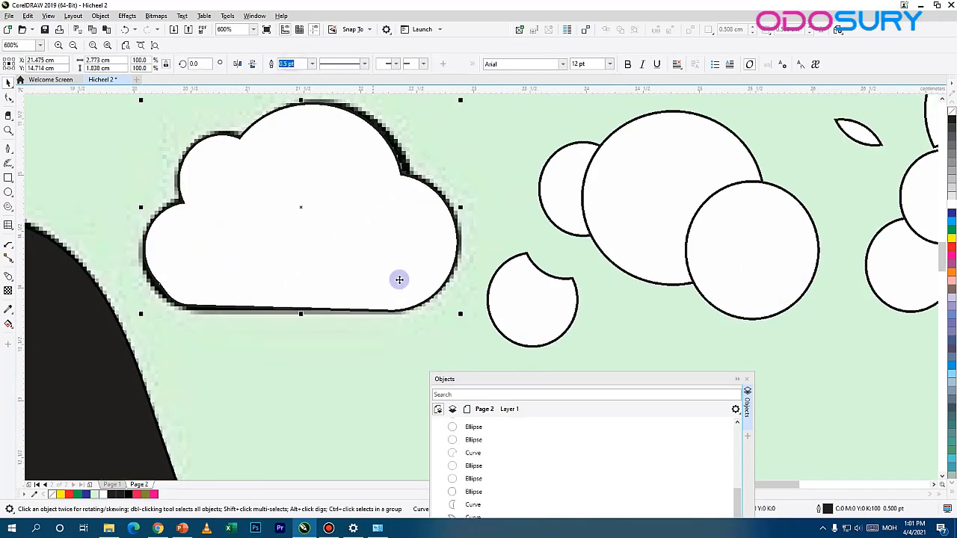
# - Move the Objects docker up to show the full object list and group the white practice shapes beside the finished cloud
pyautogui.scroll(-3, 289, 184)
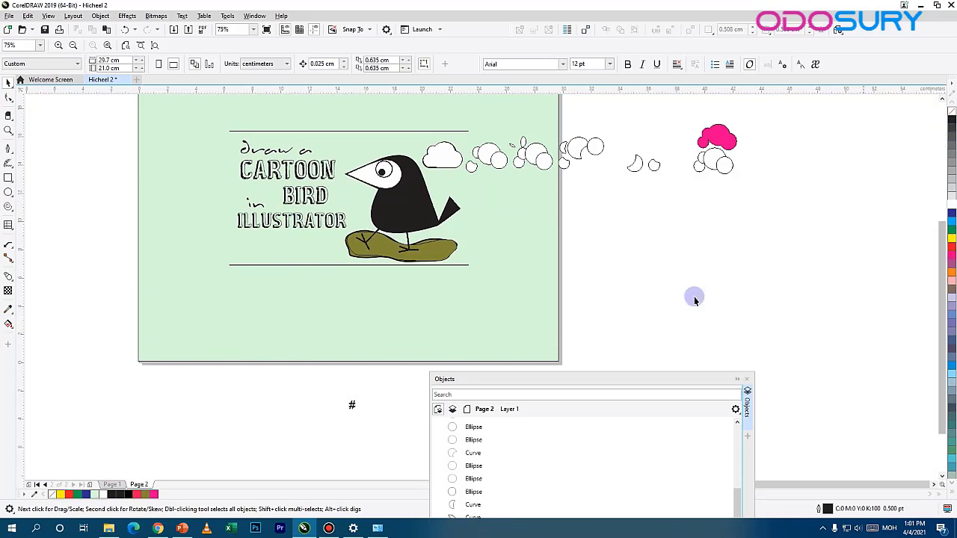
pyautogui.moveTo(573, 372); pyautogui.dragTo(686, 162)
pyautogui.click(429, 155)
pyautogui.moveTo(412, 234); pyautogui.dragTo(163, 264)
pyautogui.moveTo(486, 232); pyautogui.dragTo(214, 141)
pyautogui.scroll(-5, 578, 328)
pyautogui.scroll(2, 297, 245)
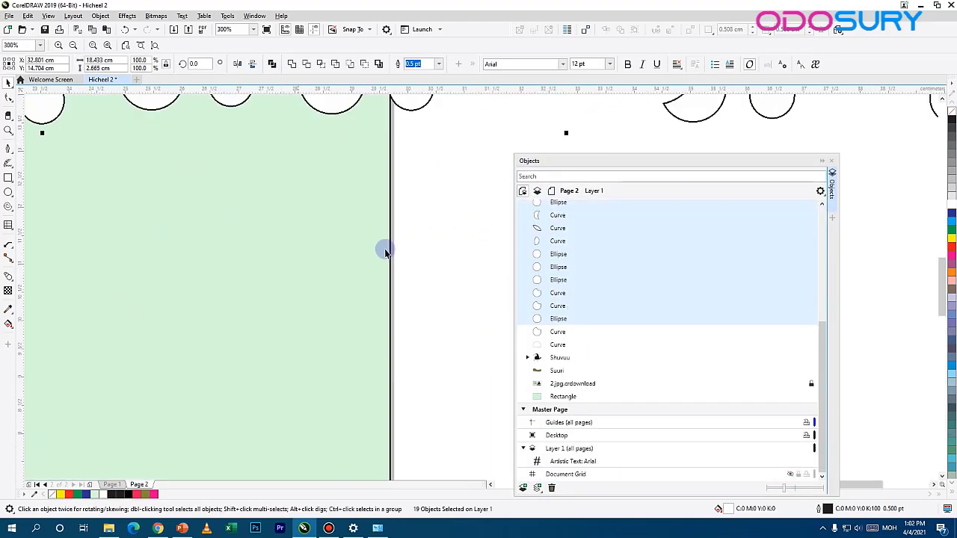
pyautogui.moveTo(305, 220); pyautogui.dragTo(248, 305)
pyautogui.hotkey('ctrl', 'g')
# - Group the pink cloud with the grouped practice shapes and hide the combined group
pyautogui.scroll(-2, 302, 254)
pyautogui.rightClick(297, 260)
pyautogui.click(287, 252)
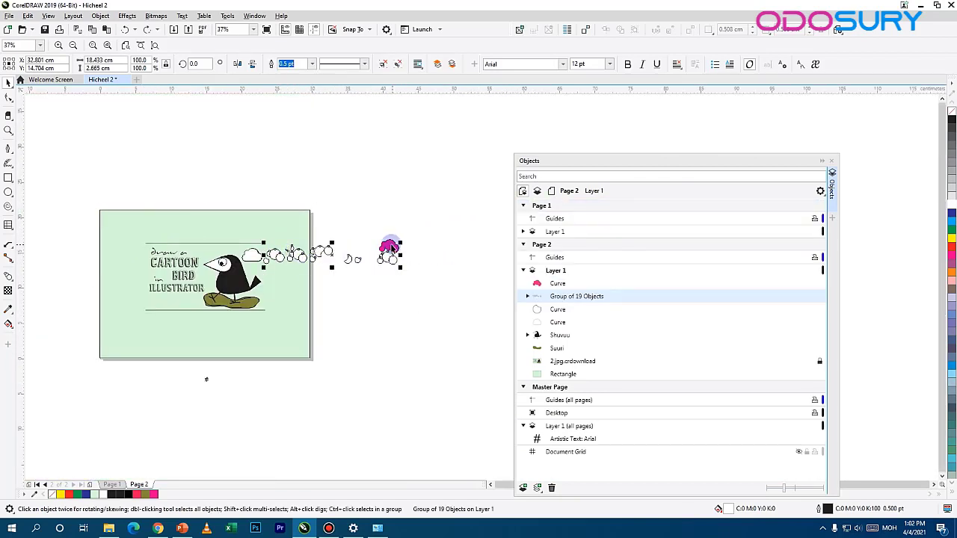
pyautogui.keyDown('shift'); pyautogui.click(389, 246); pyautogui.keyUp('shift')
pyautogui.hotkey('ctrl', 'g')
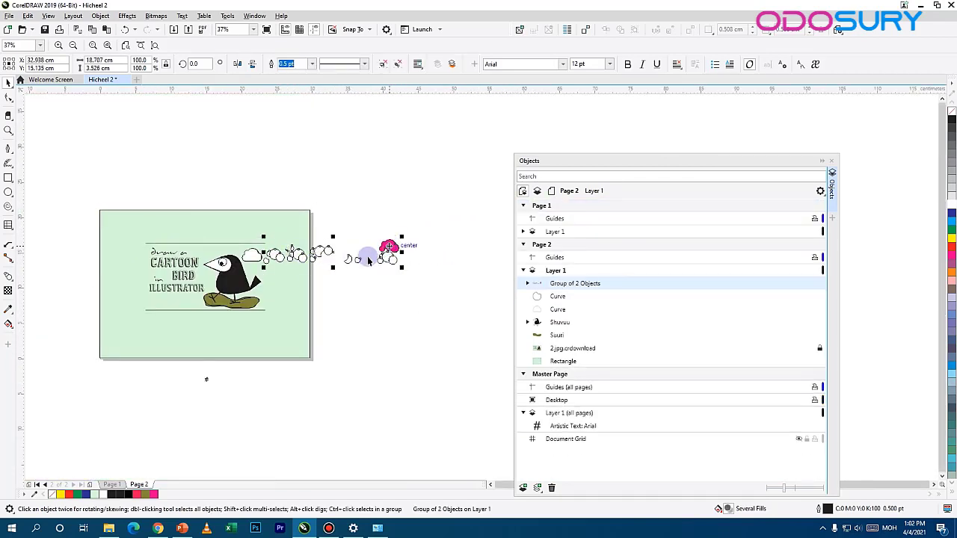
pyautogui.rightClick(290, 255)
pyautogui.click(321, 318)
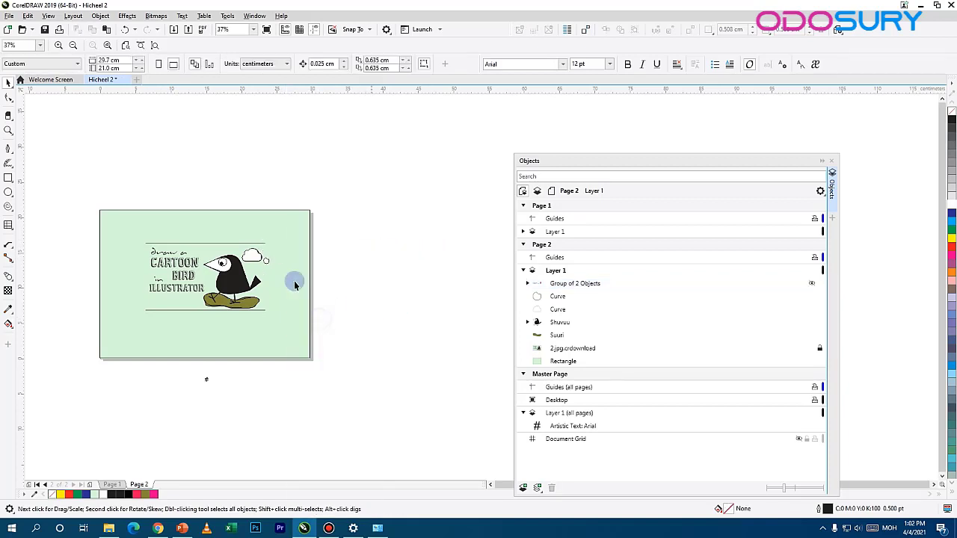
# - Hide the small white leftover curve beside the finished cloud
pyautogui.scroll(2, 282, 276)
pyautogui.click(249, 249)
pyautogui.rightClick(250, 249)
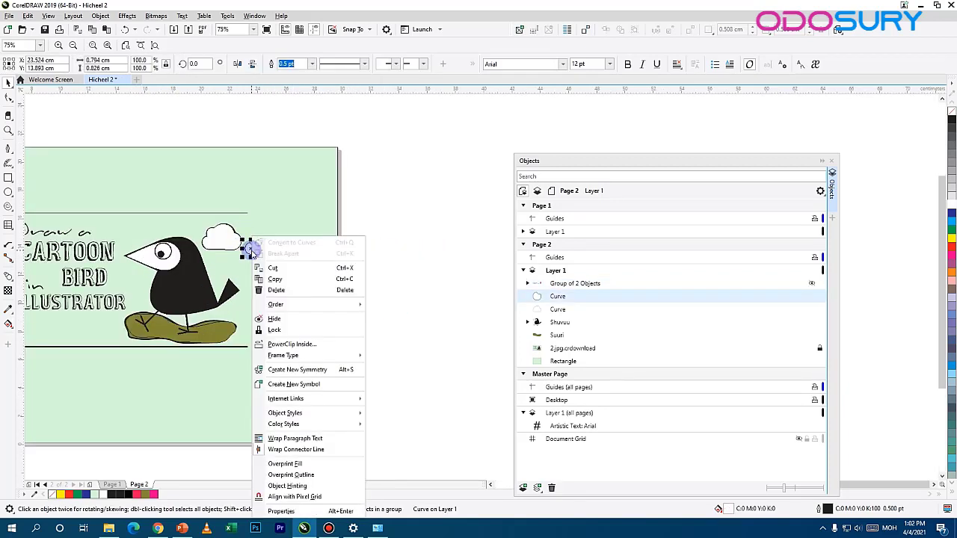
pyautogui.click(273, 318)
# - Unlock the 2.jpg.crdownload reference image and hide it so only the redrawn artwork is left on the page
pyautogui.scroll(4, 239, 269)
pyautogui.scroll(-4, 238, 268)
pyautogui.click(816, 347)
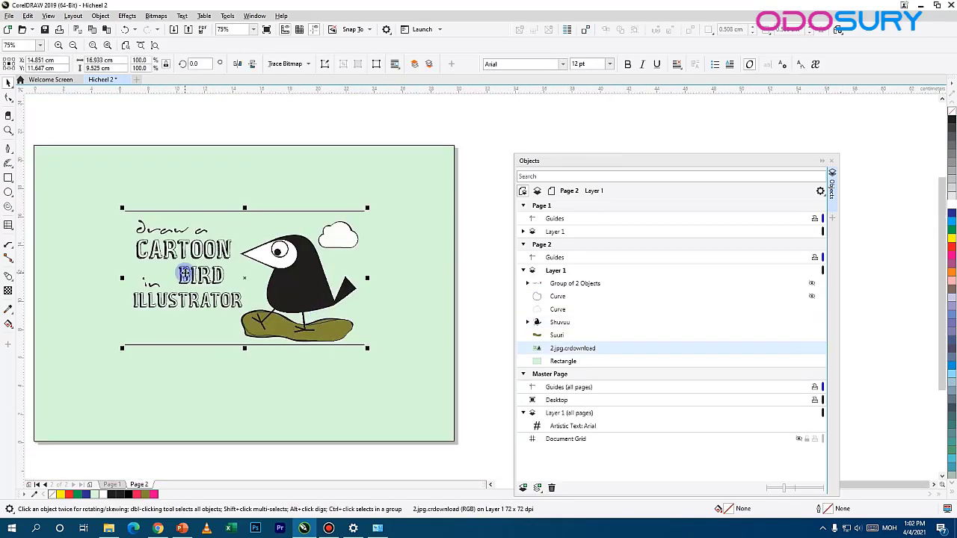
pyautogui.rightClick(184, 276)
pyautogui.click(203, 344)
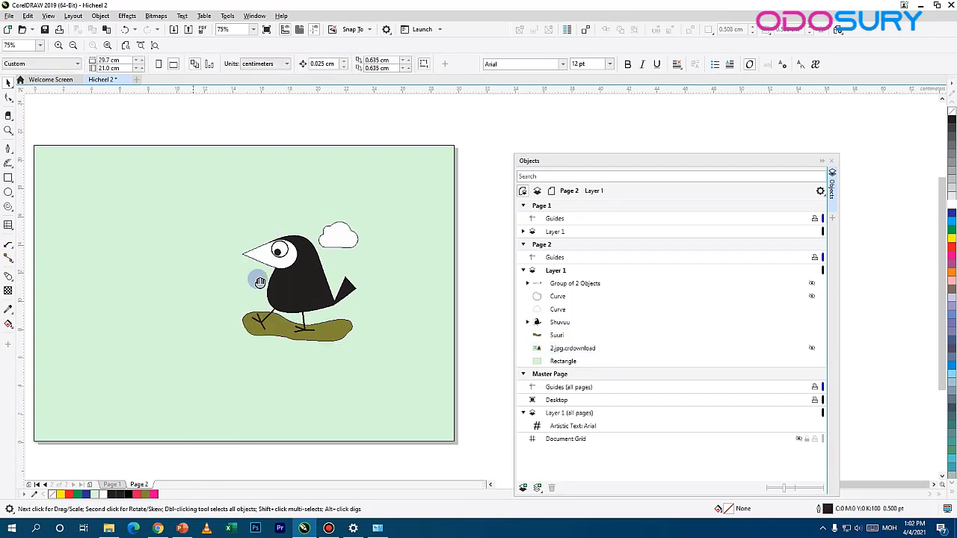
# - Select the bird, cloud and rock together and move them near the page centre, at about X 14.8 cm and Y 9.7 cm
pyautogui.click(327, 300)
pyautogui.keyDown('shift'); pyautogui.click(361, 256); pyautogui.keyUp('shift')
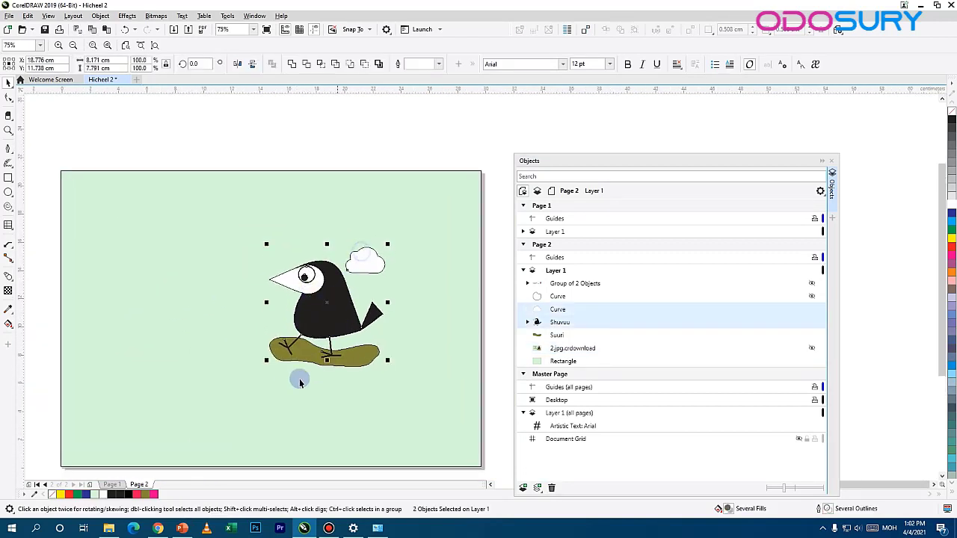
pyautogui.keyDown('shift'); pyautogui.click(281, 355); pyautogui.keyUp('shift')
pyautogui.moveTo(322, 313); pyautogui.dragTo(277, 323)
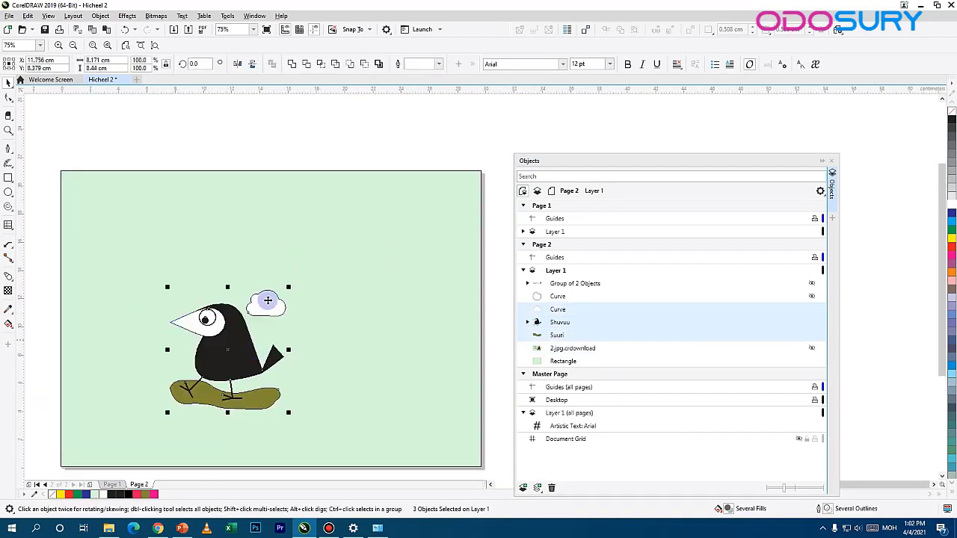
pyautogui.moveTo(266, 372); pyautogui.dragTo(336, 267)
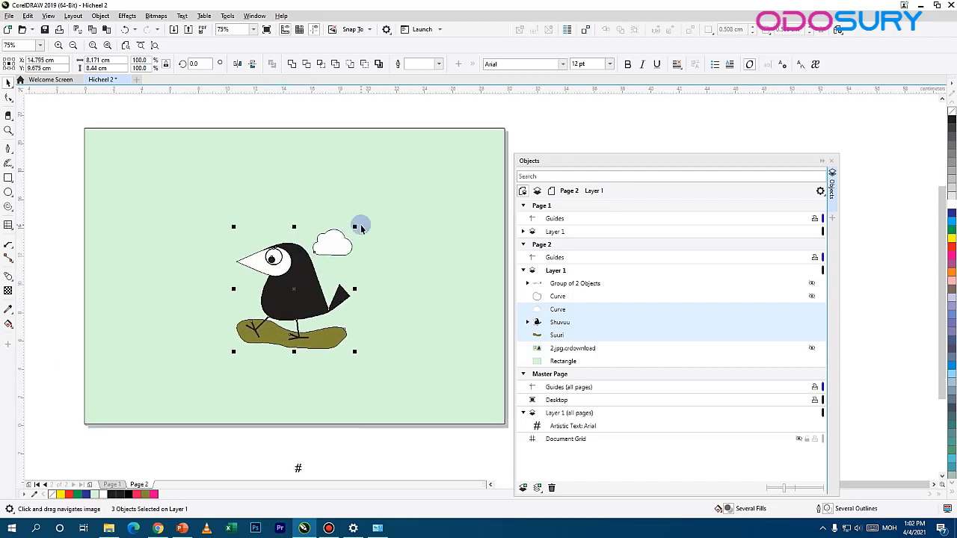
# - Reselect the cloud, the bird and the rock together as one selection
pyautogui.click(351, 229)
pyautogui.click(336, 252)
pyautogui.keyDown('shift'); pyautogui.click(335, 252); pyautogui.keyUp('shift')
pyautogui.keyDown('shift'); pyautogui.click(243, 333); pyautogui.keyUp('shift')
pyautogui.click(351, 226)
pyautogui.click(331, 245)
pyautogui.keyDown('shift'); pyautogui.click(278, 306); pyautogui.keyUp('shift')
pyautogui.keyDown('shift'); pyautogui.click(275, 334); pyautogui.keyUp('shift')
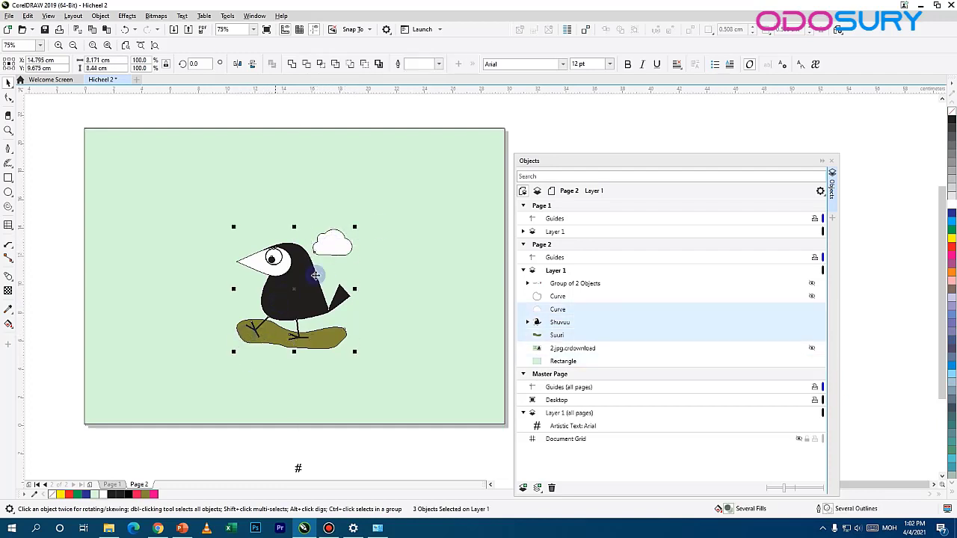